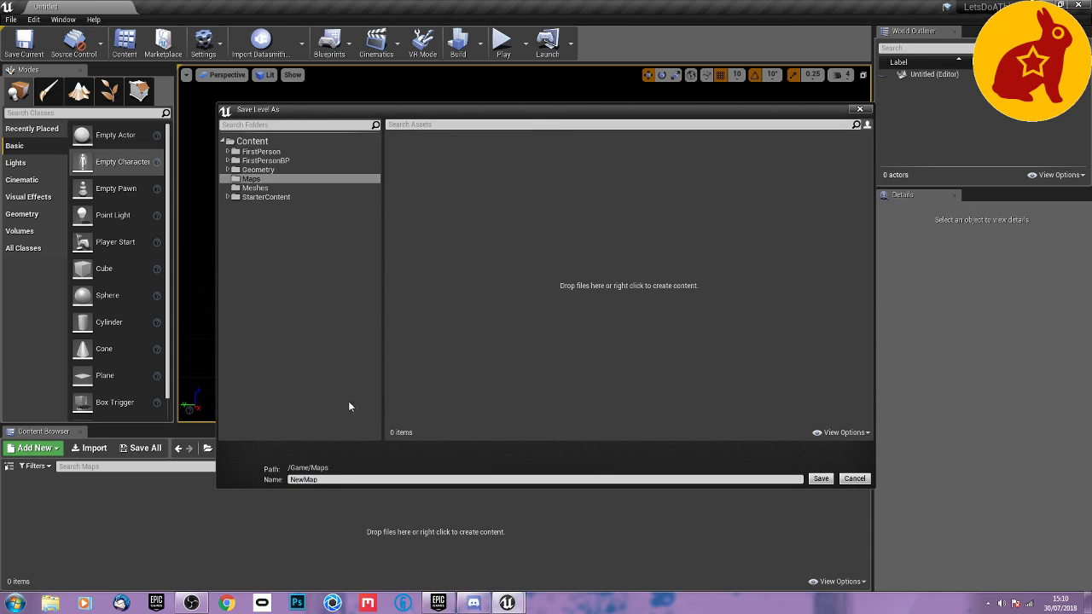
Save the level in the Maps folder under the name WhatWeMade1.
click(347, 480)
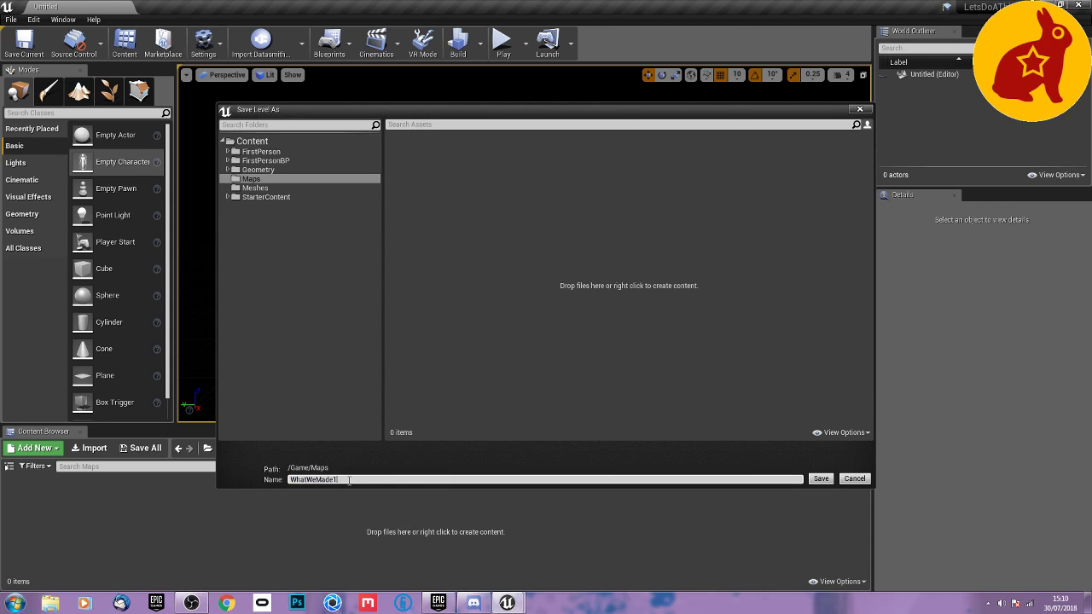
key(Return)
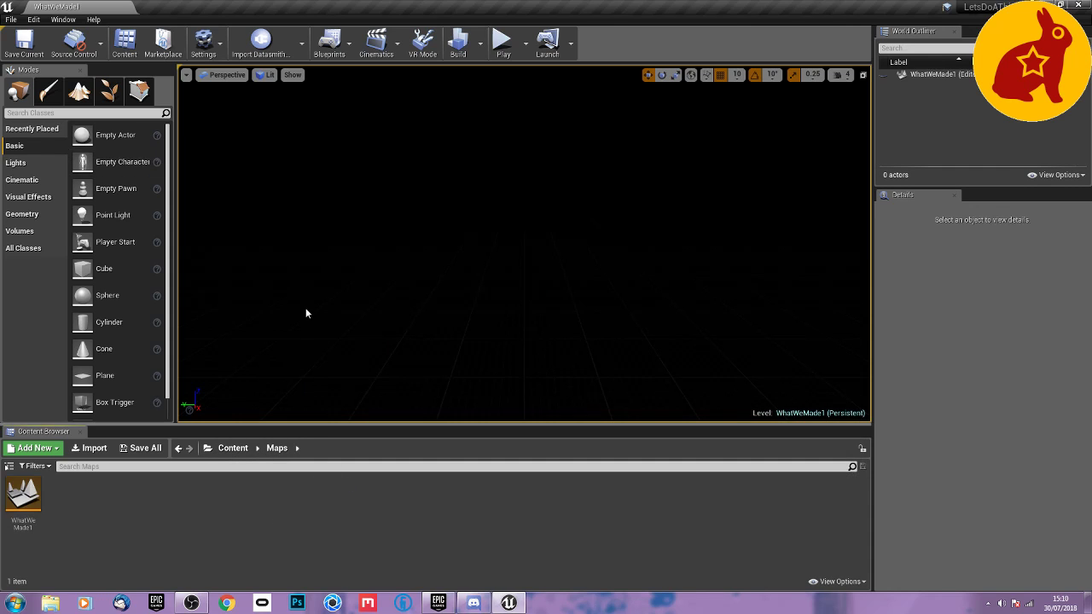
Import wall_400x400.FBX from the SMALL1 (F:) drive into the project's Meshes folder with the default FBX import options.
click(234, 448)
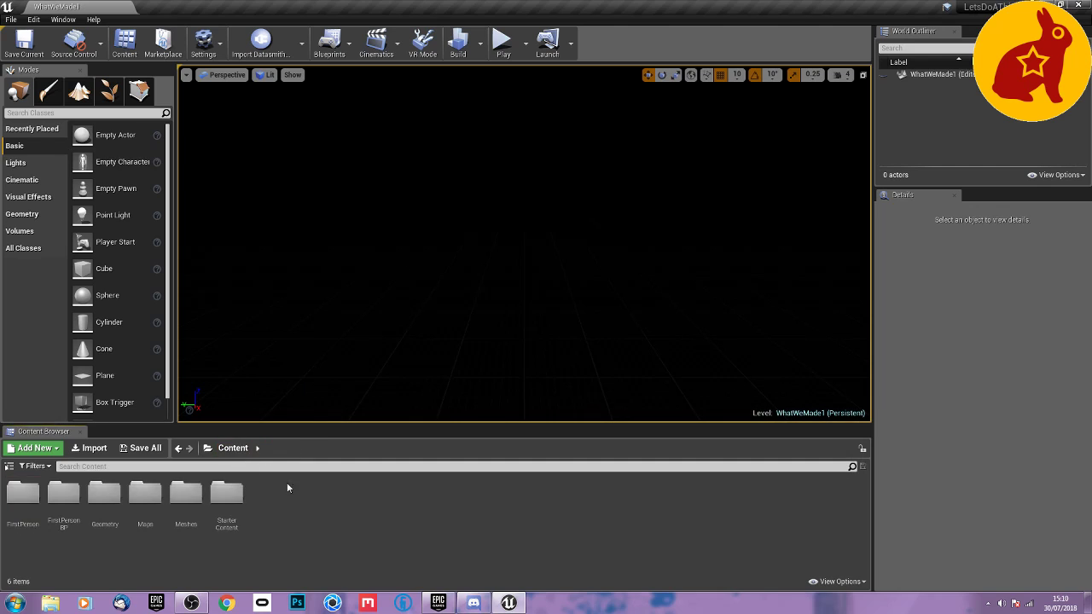
double_click(186, 493)
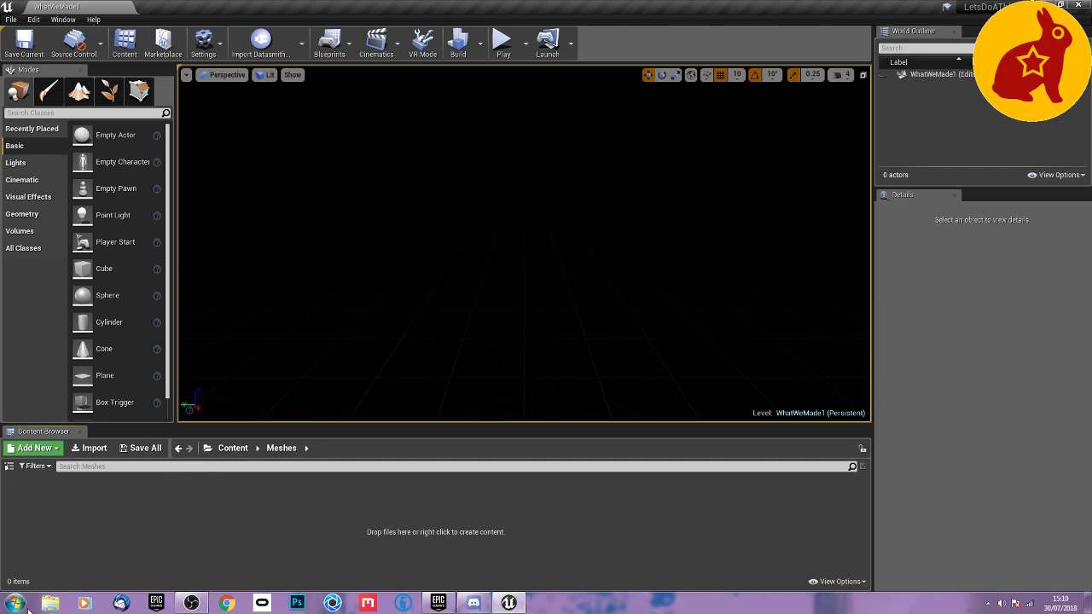
click(58, 606)
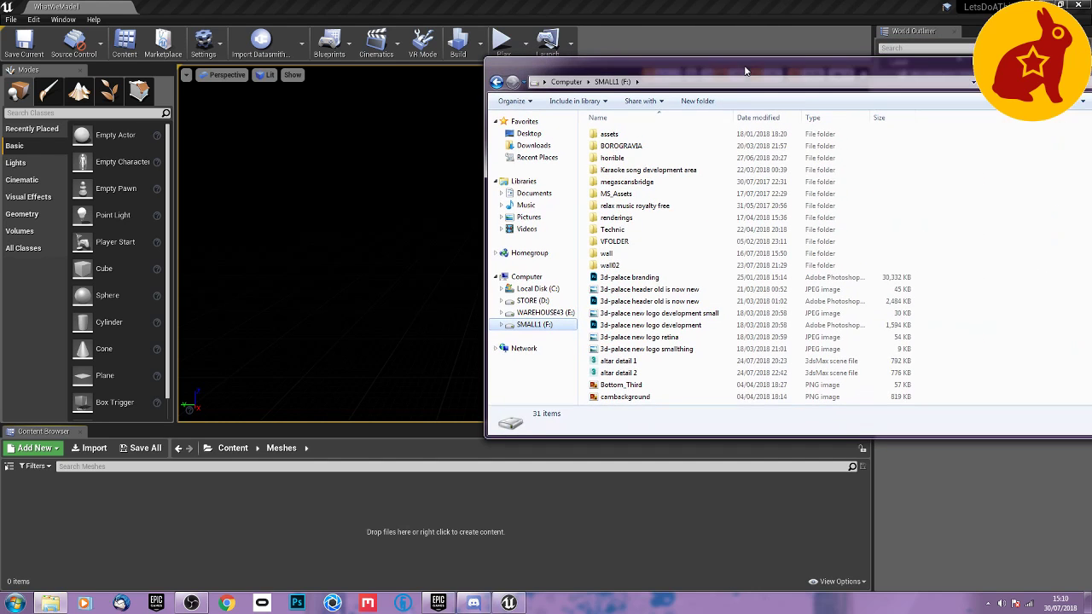
click(617, 373)
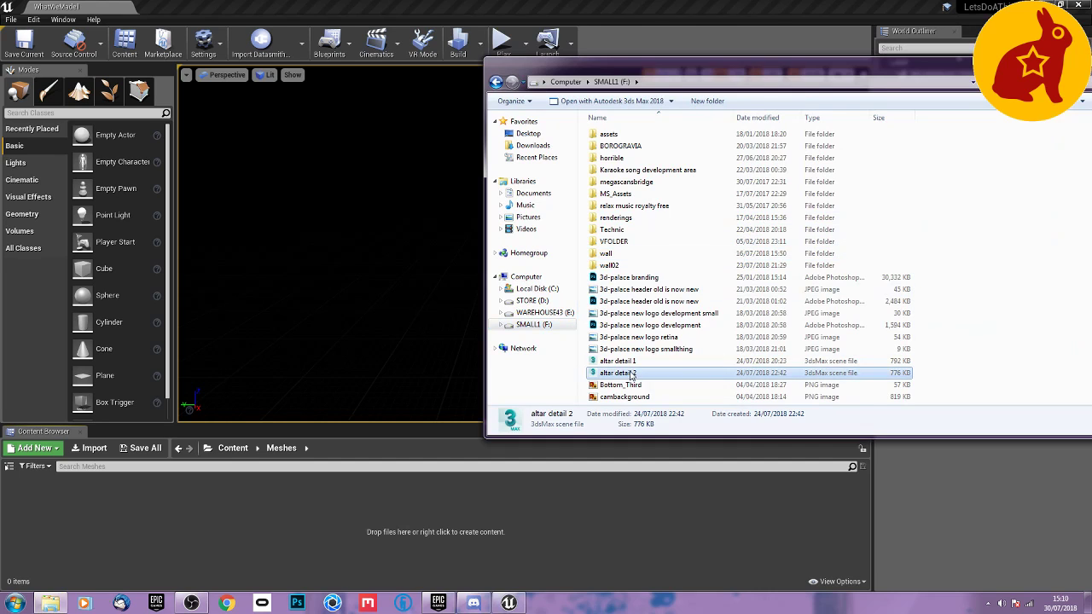
scroll(618, 375, down, 3)
click(623, 399)
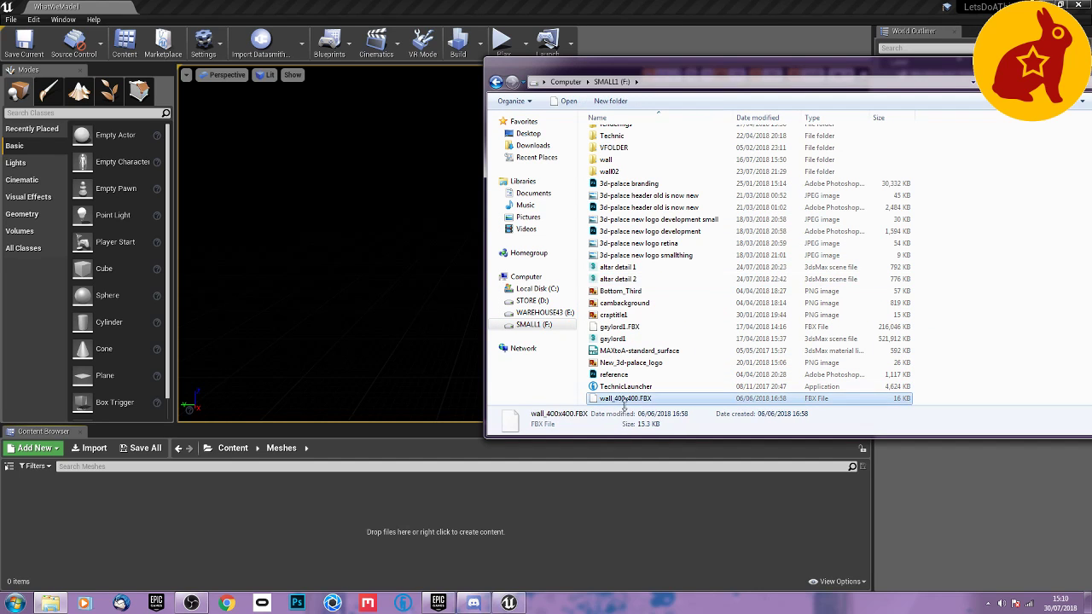
drag(633, 400, 357, 485)
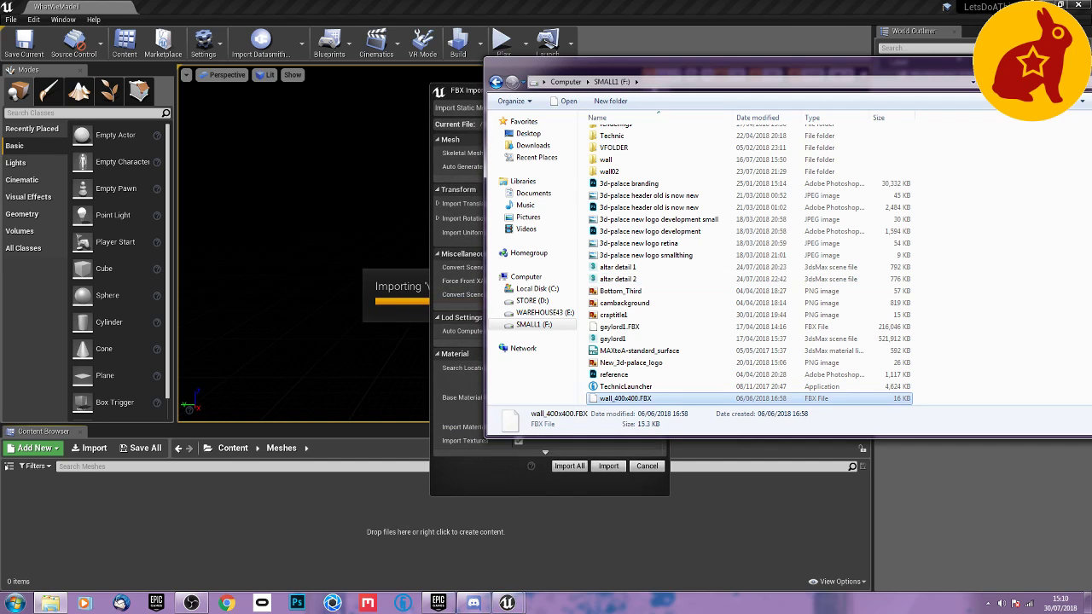
click(470, 472)
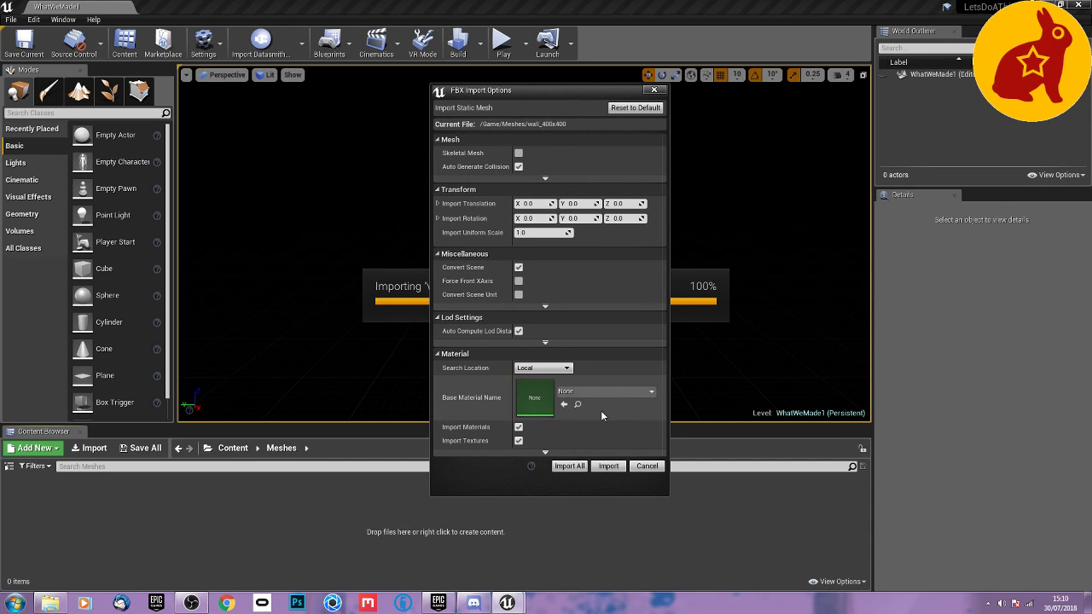
click(569, 466)
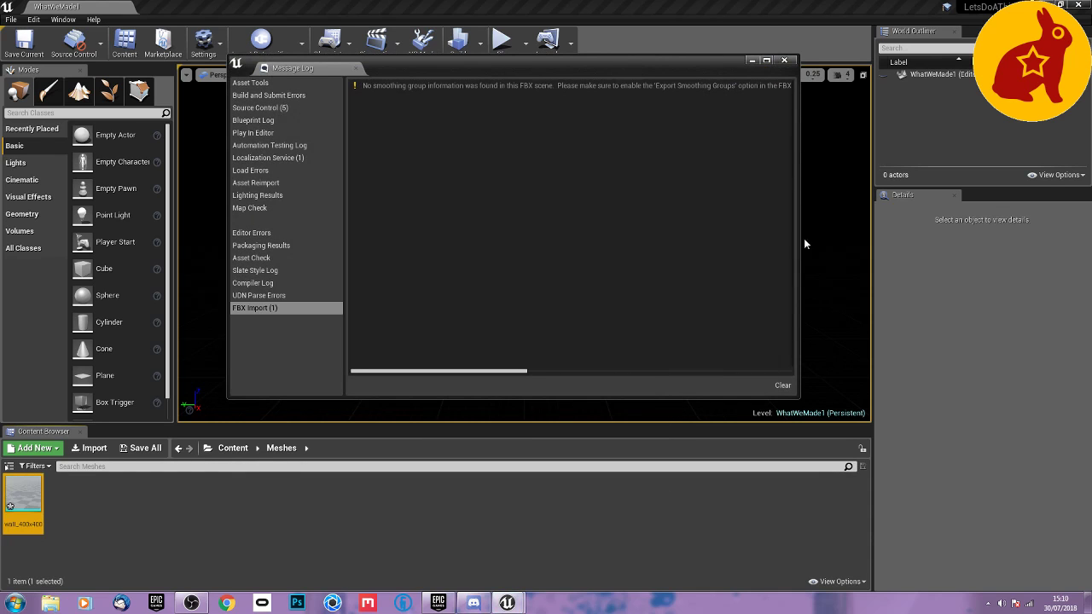
click(785, 61)
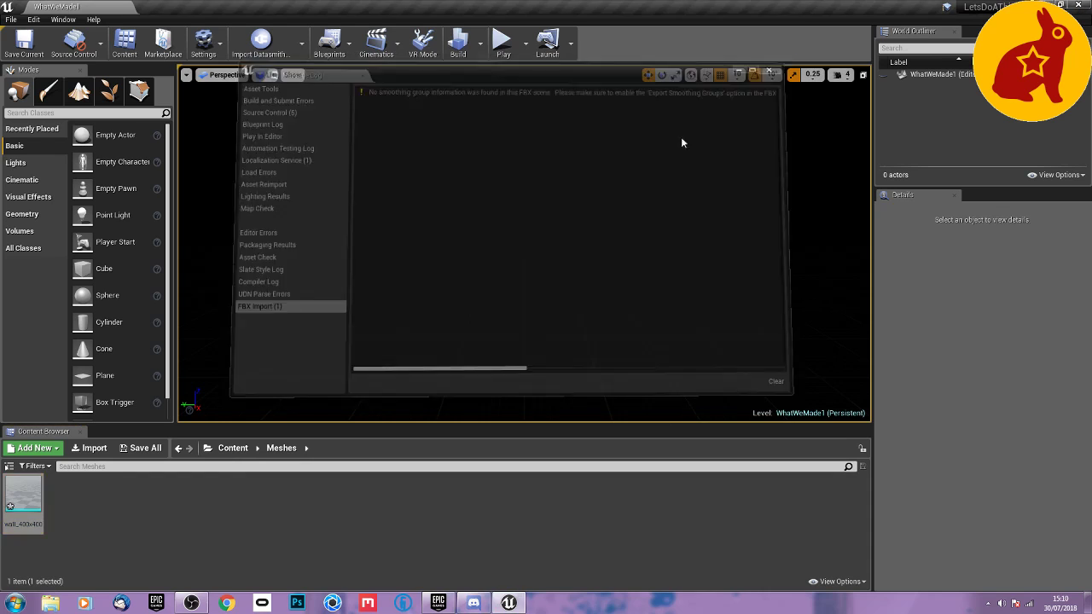
Save the imported wall_400x400 mesh asset.
key(ctrl+s)
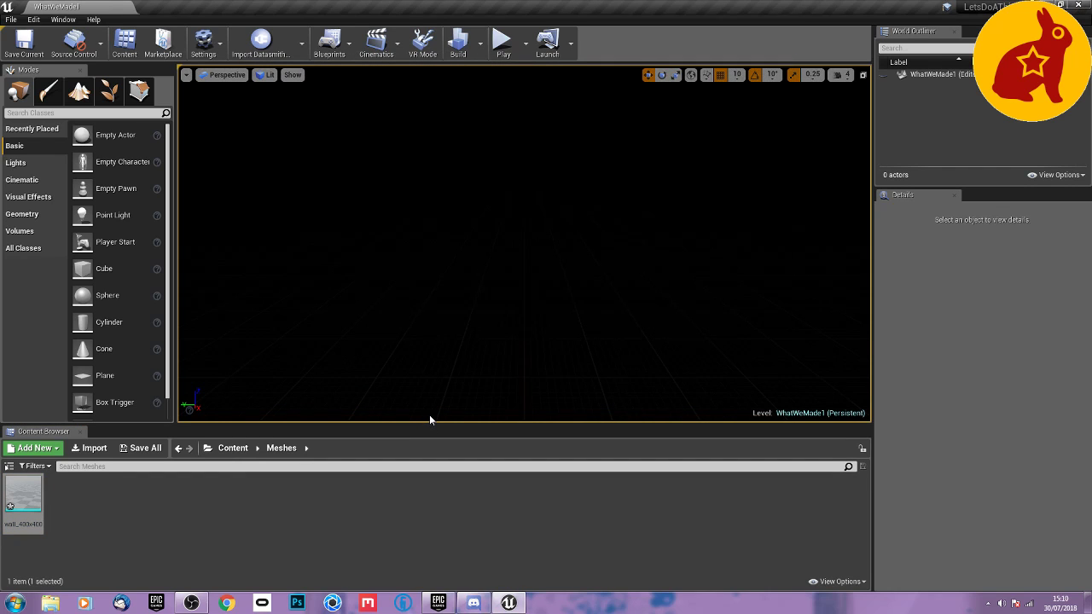
click(84, 523)
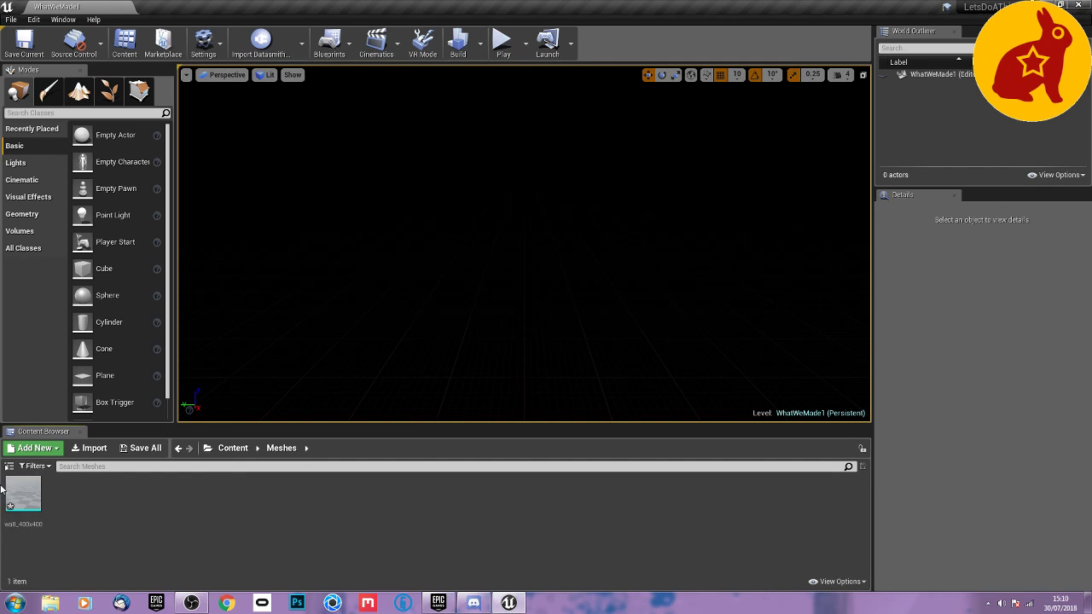
click(33, 498)
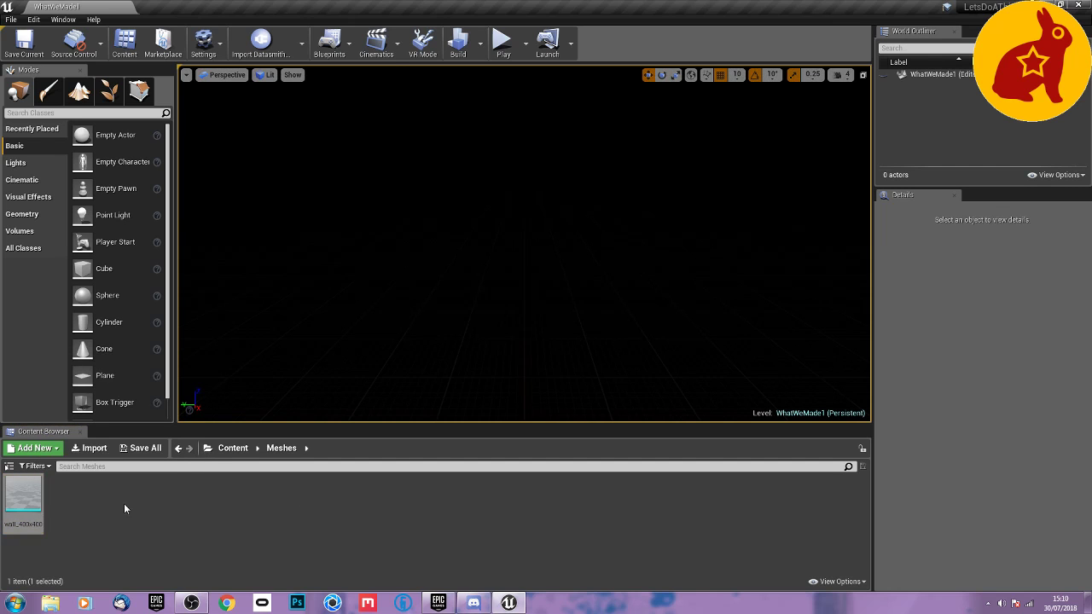
Add a box simplified collision to the wall_400x400 mesh, save it and close its editor.
double_click(31, 500)
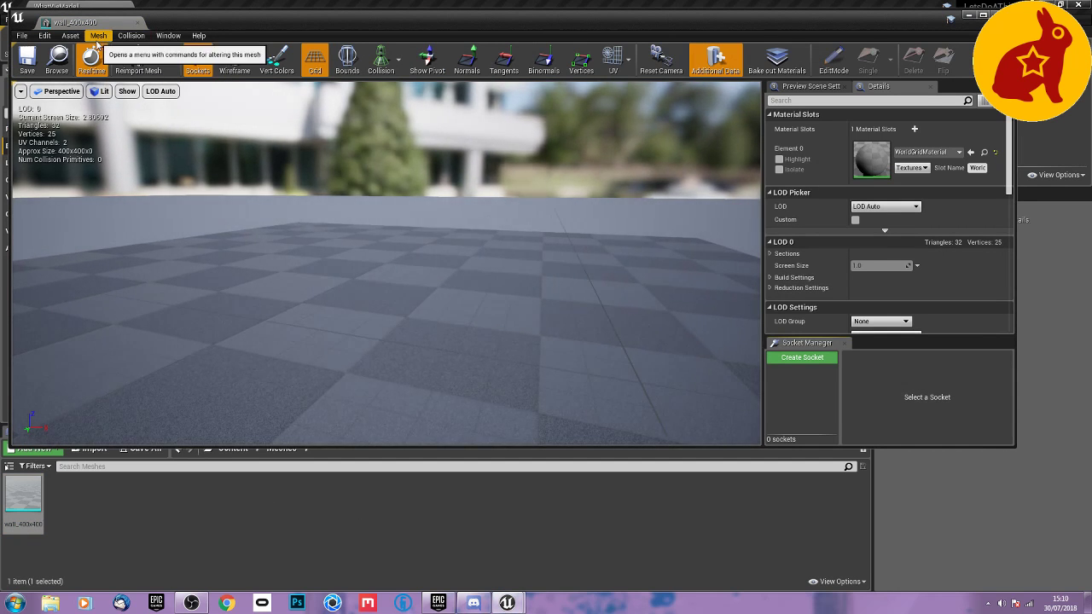
click(130, 35)
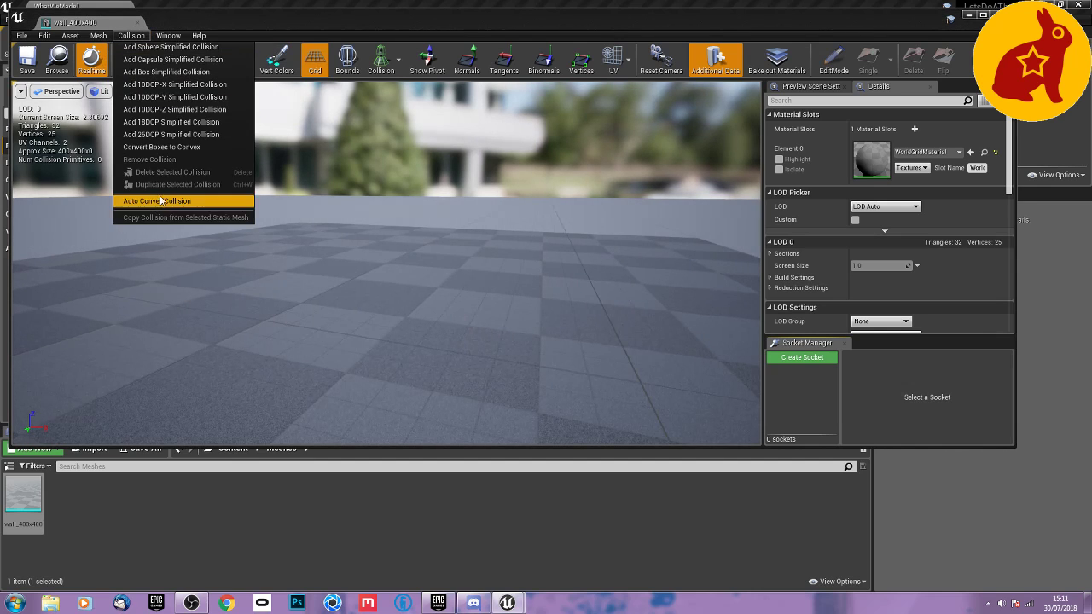
click(164, 72)
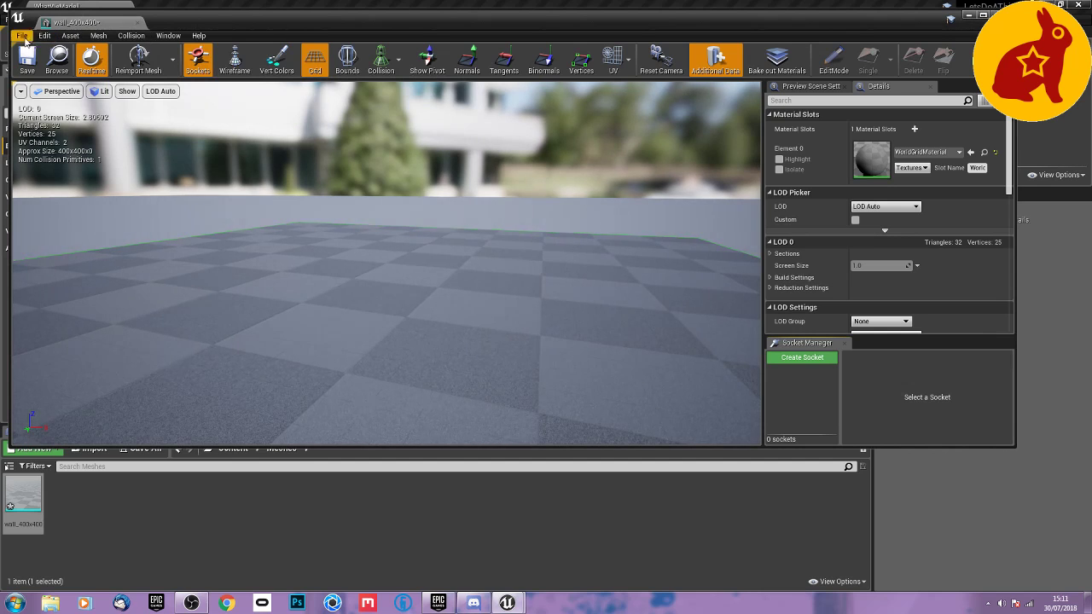
click(129, 23)
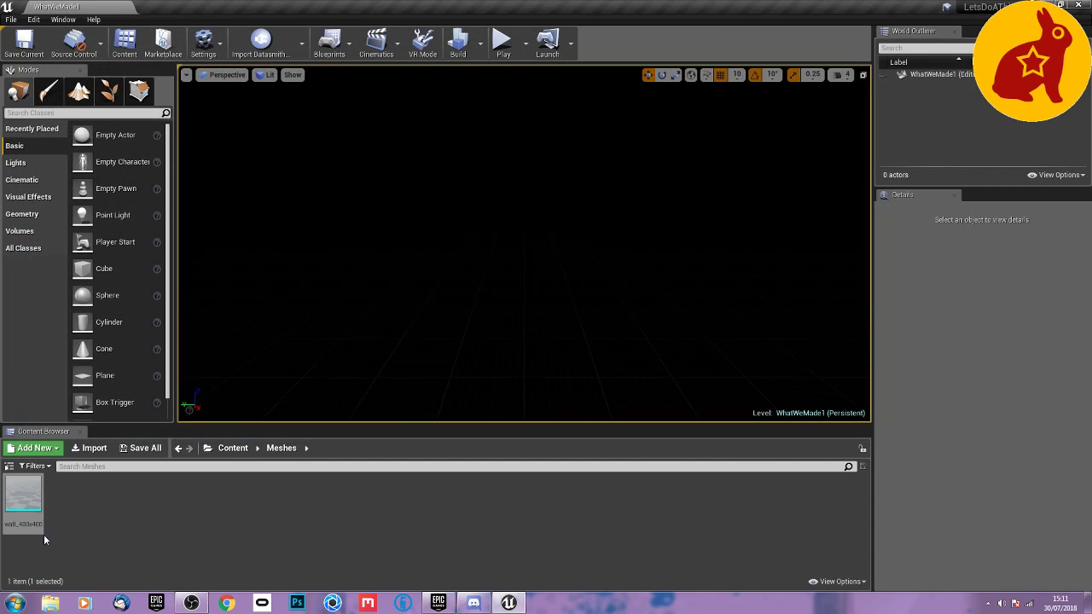
Place the wall_400x400 mesh in the empty level and add a directional light beside it.
drag(23, 501, 465, 231)
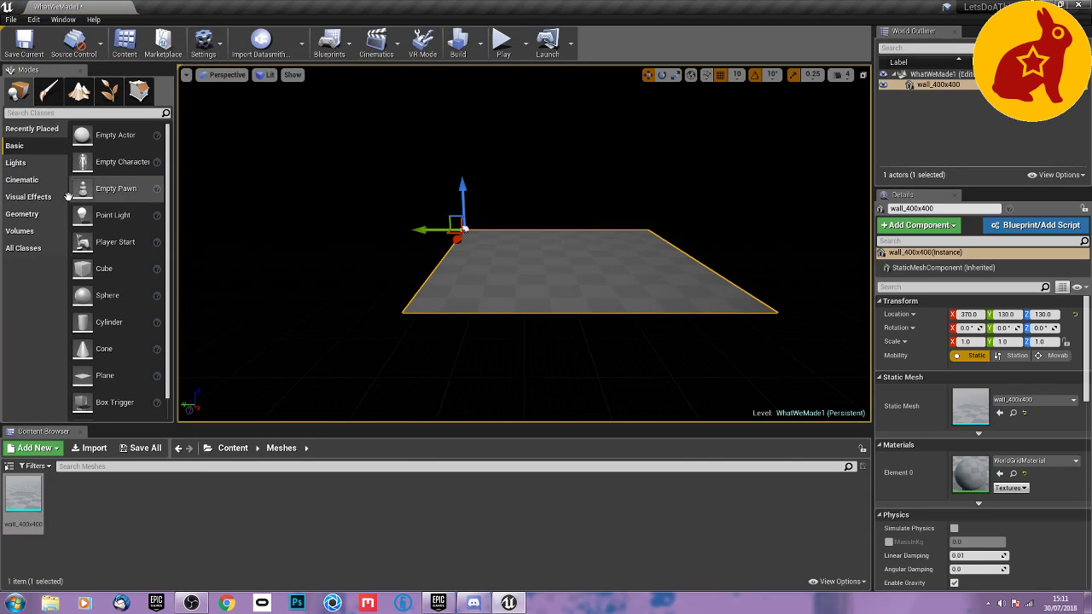
click(27, 163)
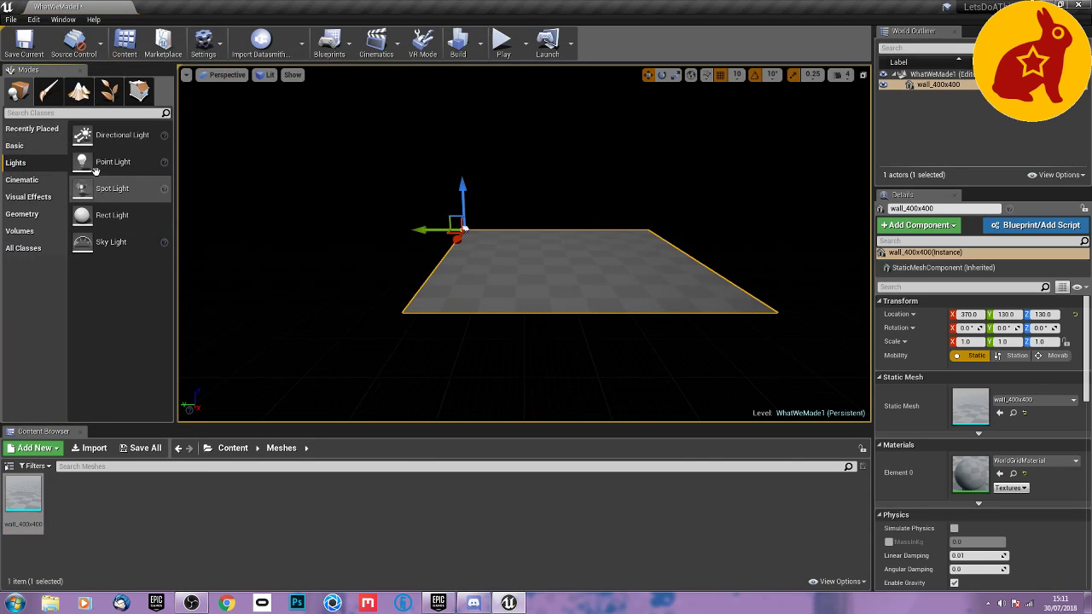
drag(85, 136, 316, 230)
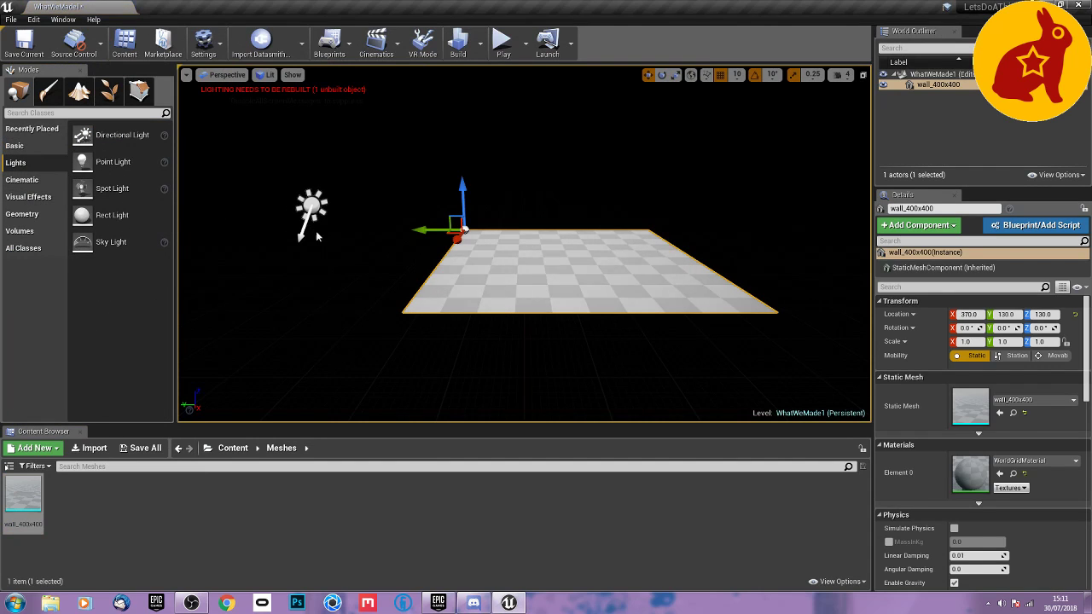
Test the level by playing from the surface of the wall mesh, and stop the play session.
right_click(556, 260)
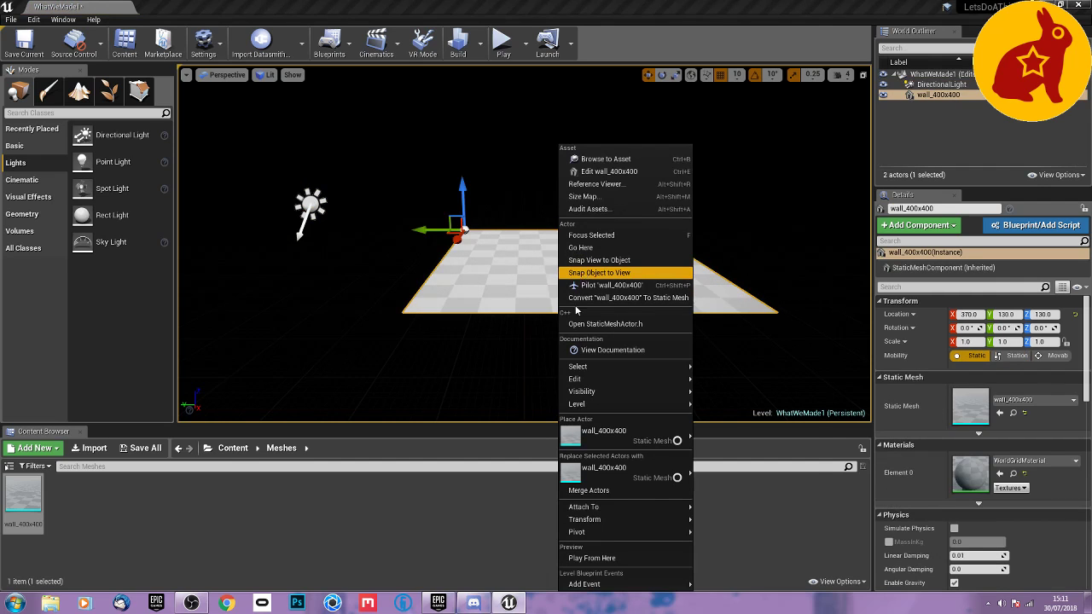
click(594, 558)
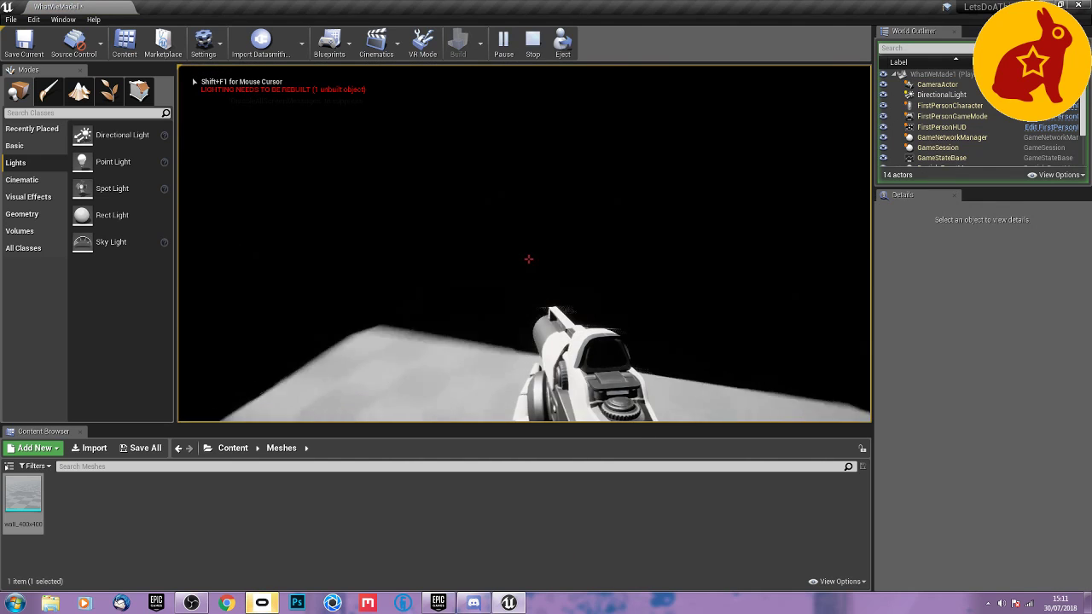
key(Escape)
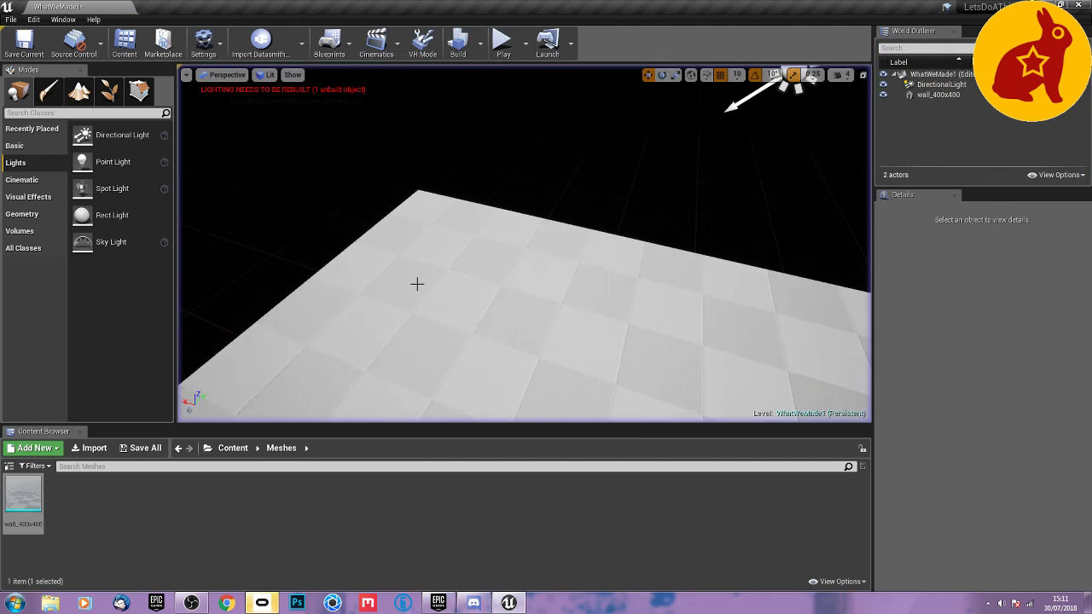
Set the wall mesh's location in the level to X 0, Y 0, Z 1.
click(443, 298)
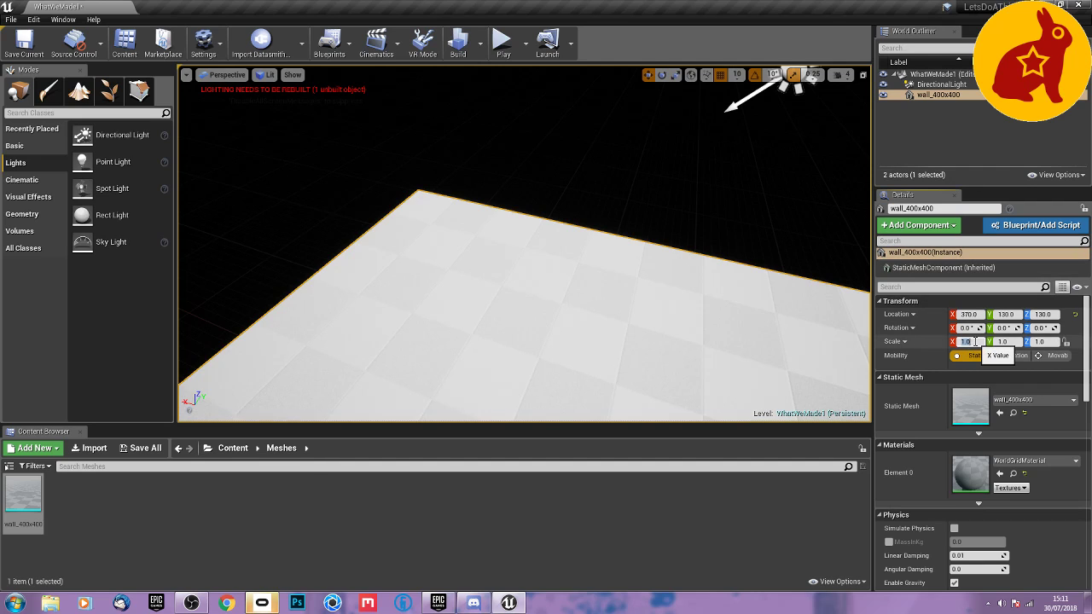
click(968, 341)
click(968, 315)
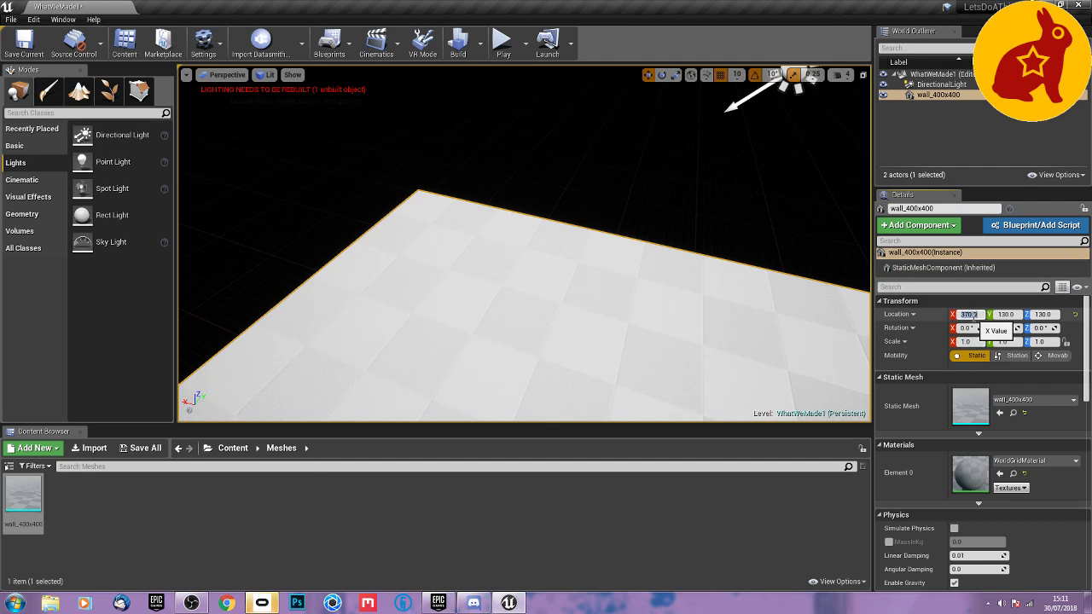
key(Tab)
key(Tab)
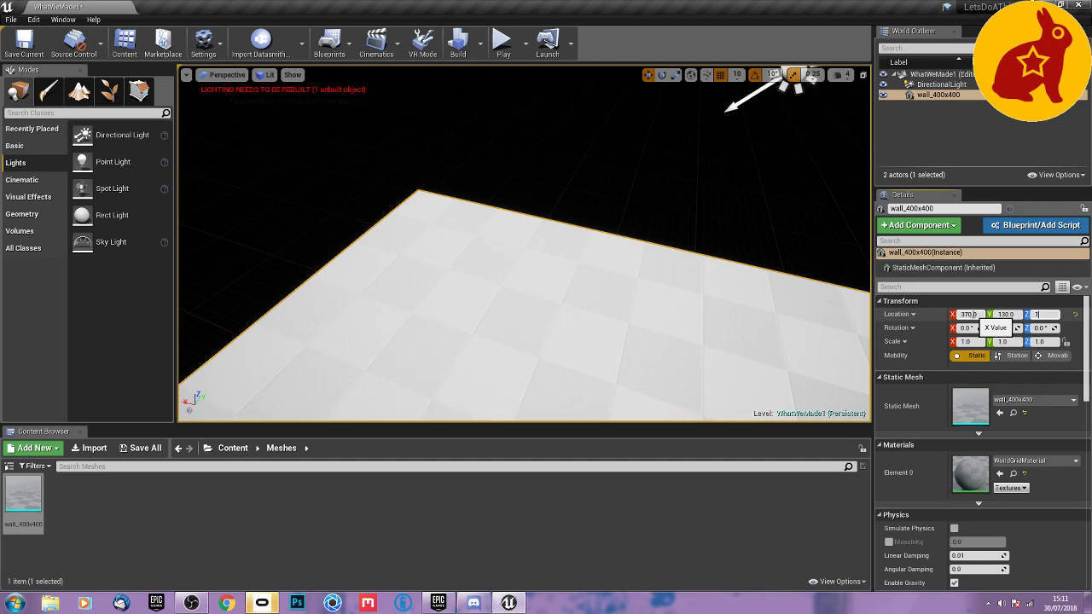
key(Return)
text(0)
key(Tab)
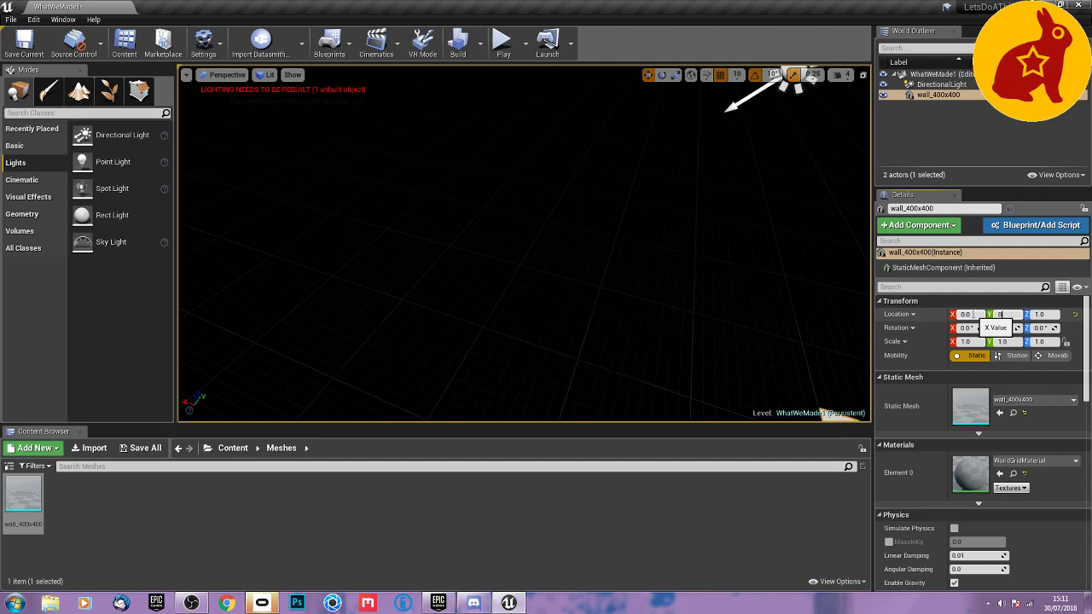
key(Tab)
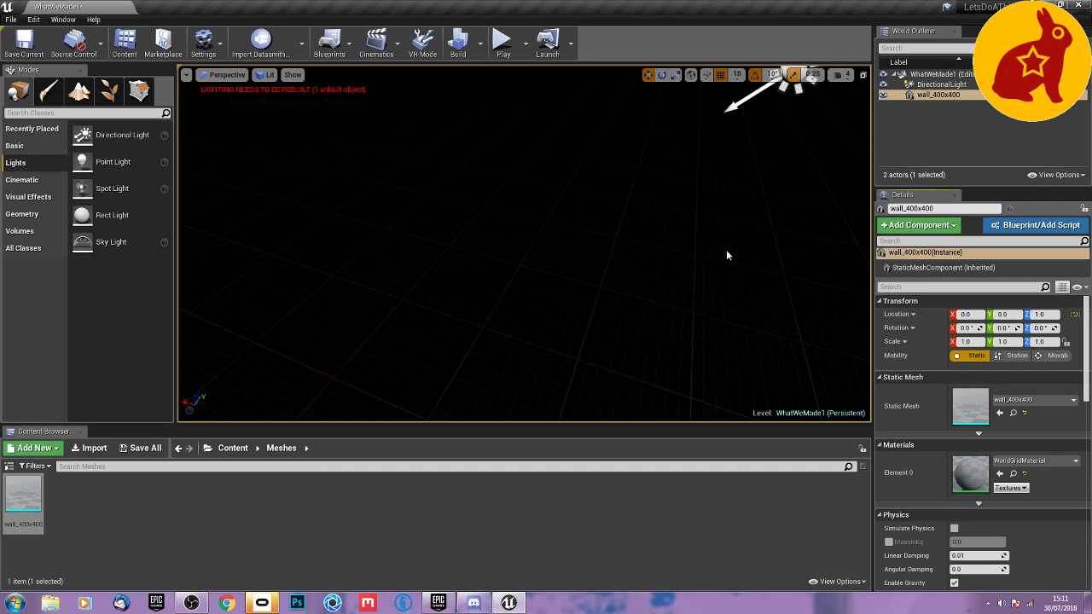
Focus on the repositioned wall mesh and examine it and its corner pivot from several angles and from farther away.
key(f)
right_drag(724, 250, 693, 250)
key(d)
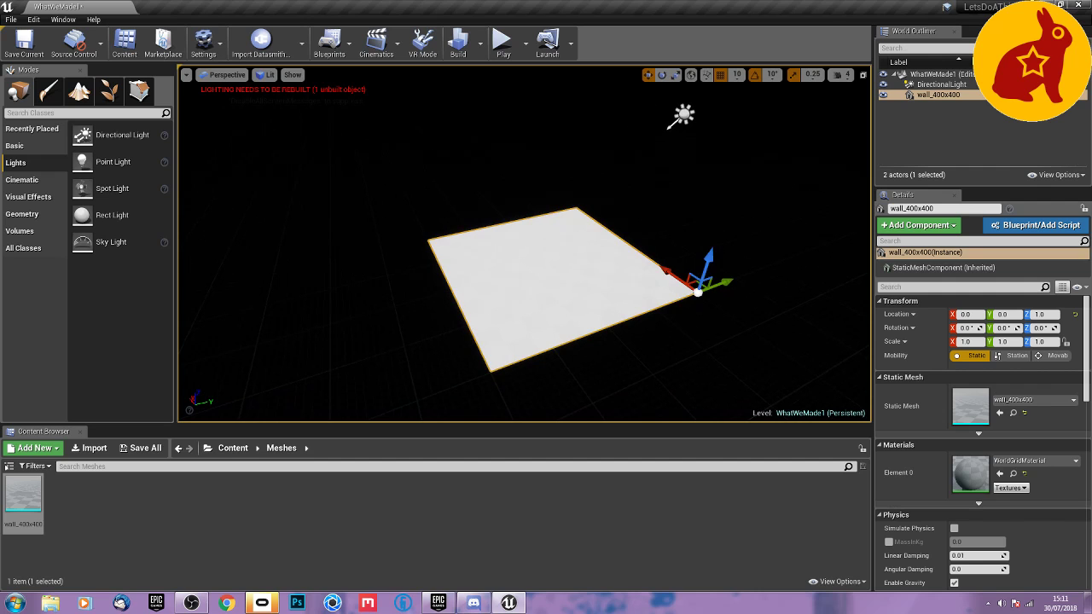
mouse_move(718, 254)
right_down()
mouse_move(607, 239)
mouse_move(731, 287)
mouse_move(768, 229)
mouse_move(657, 261)
mouse_move(735, 280)
mouse_move(718, 257)
mouse_move(722, 274)
right_up()
middle_drag(701, 215, 665, 238)
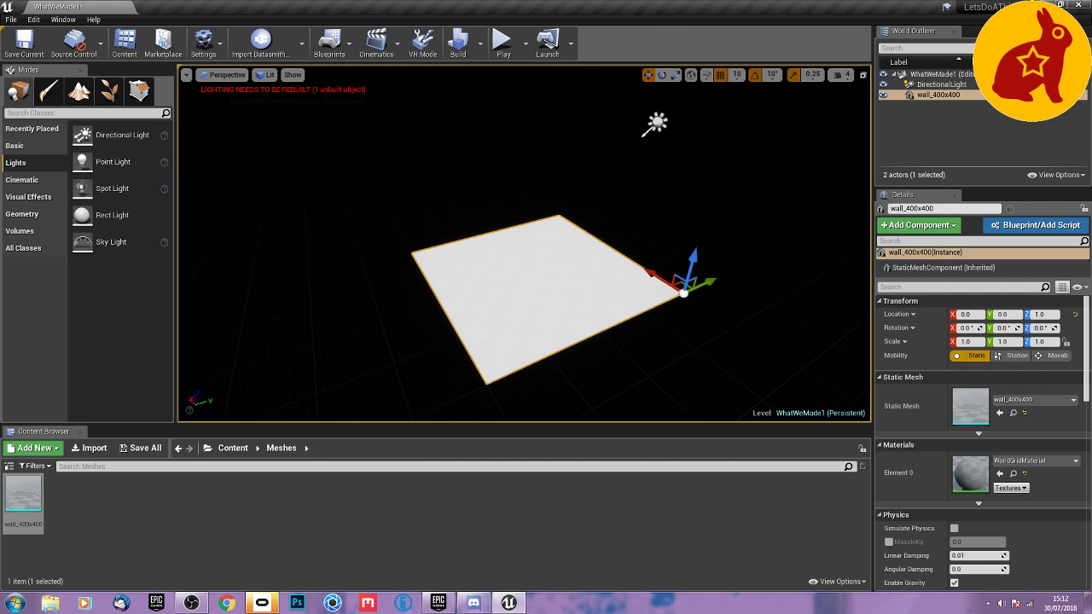
drag(699, 223, 716, 169)
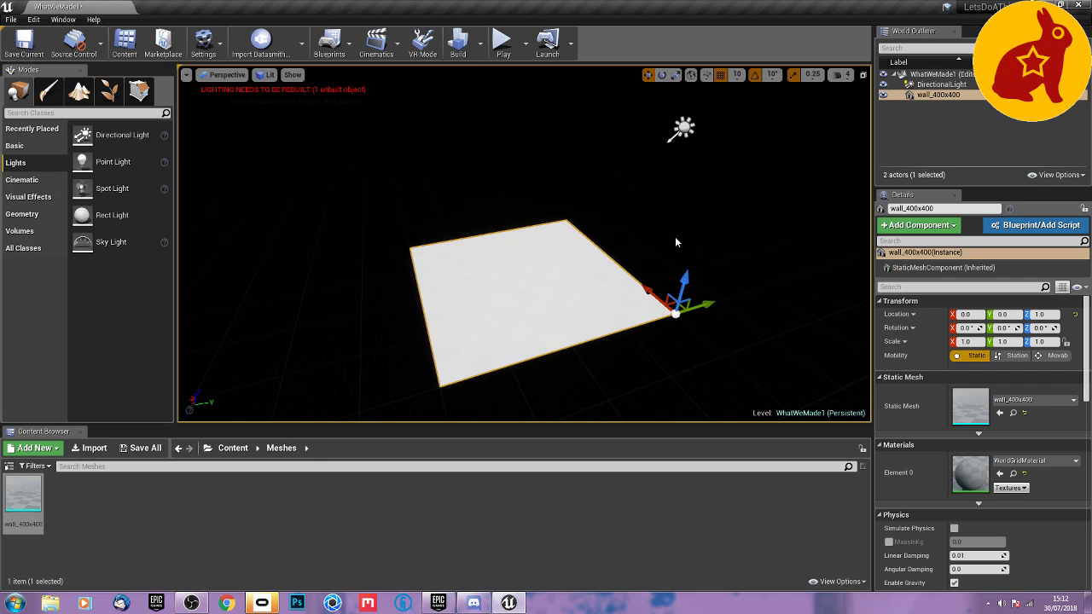
mouse_move(678, 235)
right_down()
mouse_move(689, 259)
mouse_move(725, 241)
mouse_move(810, 253)
mouse_move(835, 227)
mouse_move(791, 242)
mouse_move(825, 223)
mouse_move(676, 232)
right_up()
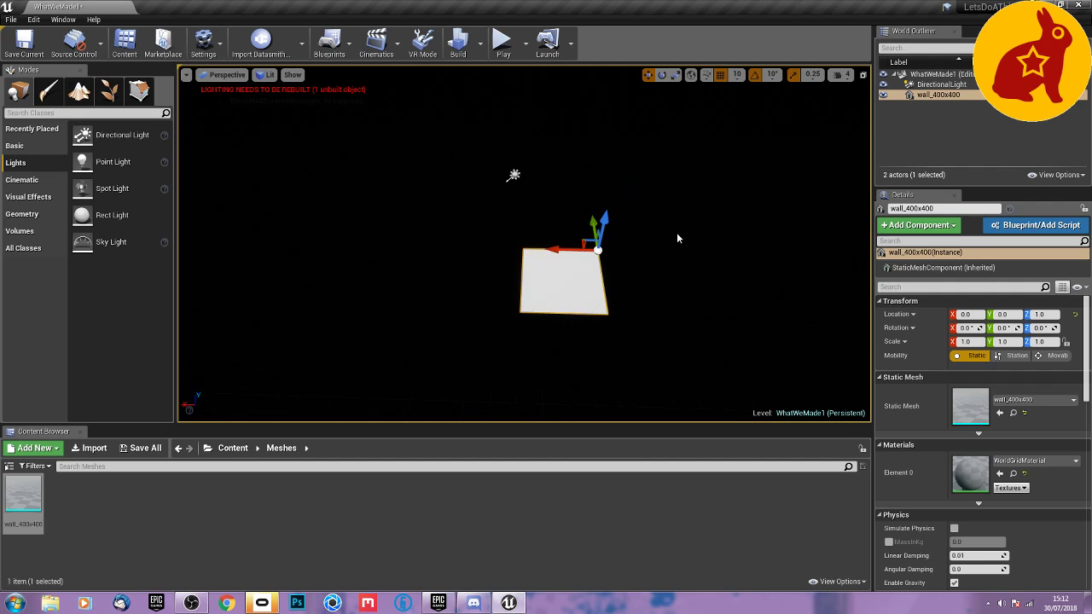
Create an actor folder named Floor and move the wall_400x400 actor into it.
right_click(918, 111)
click(940, 116)
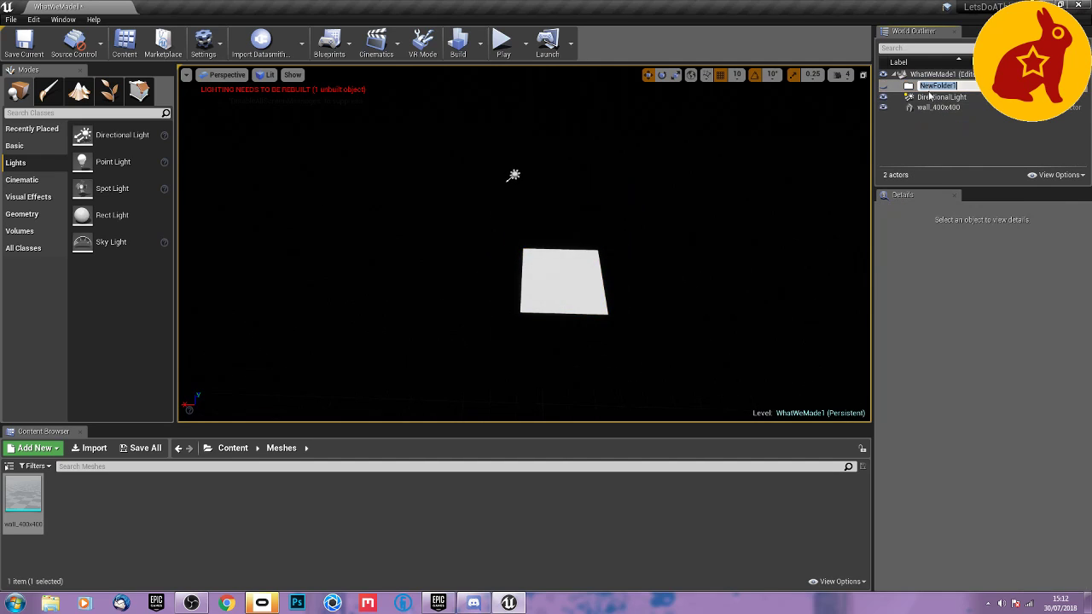
text(Floor)
key(Return)
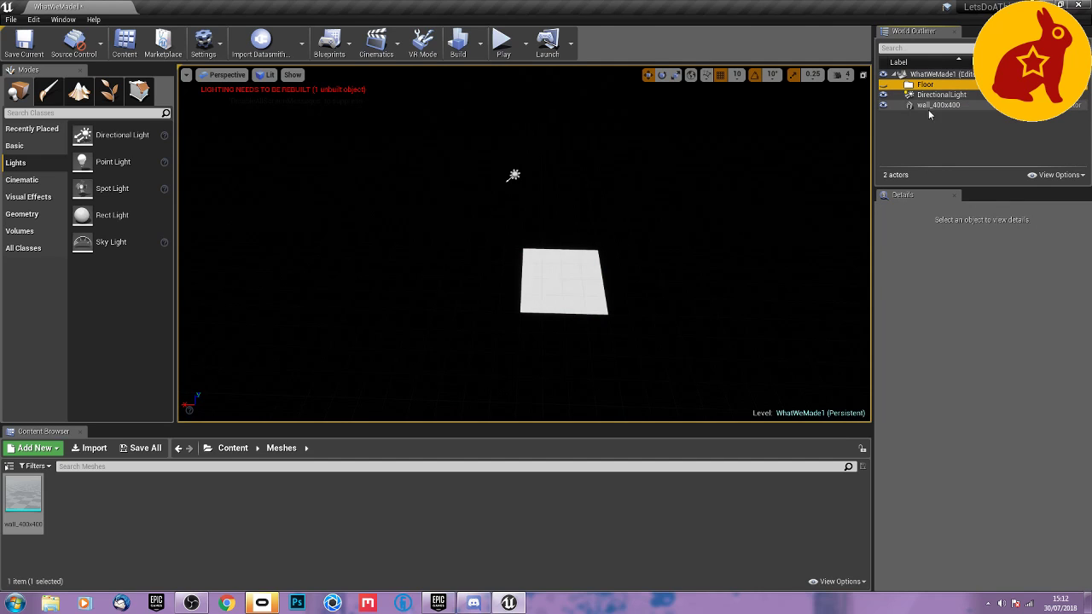
drag(931, 103, 929, 90)
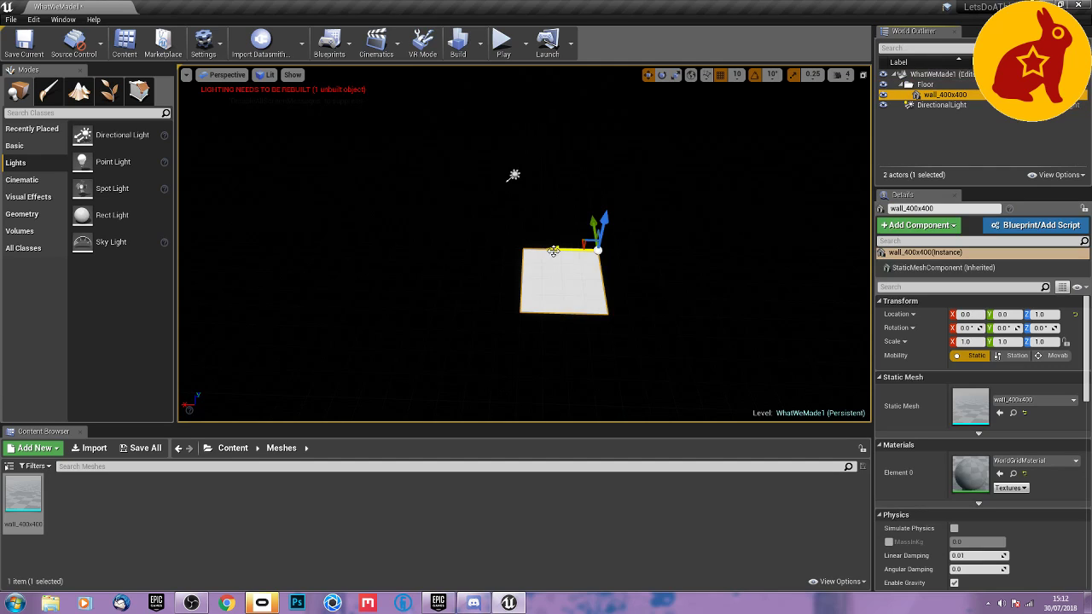
Set the position grid snap to 100 and try shifting the floor mesh along the X axis.
drag(553, 247, 543, 248)
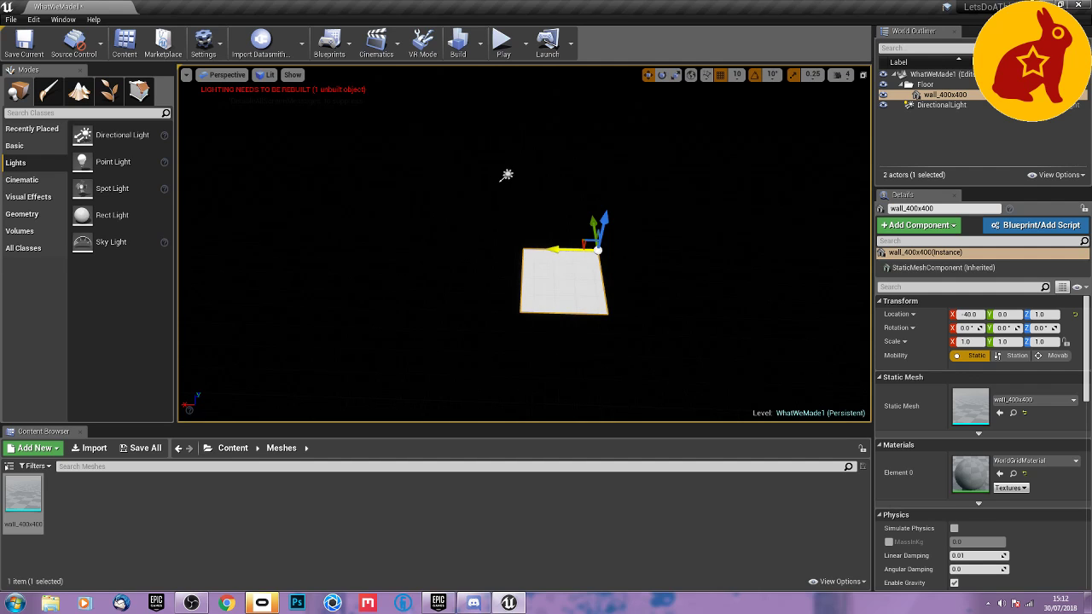
click(737, 75)
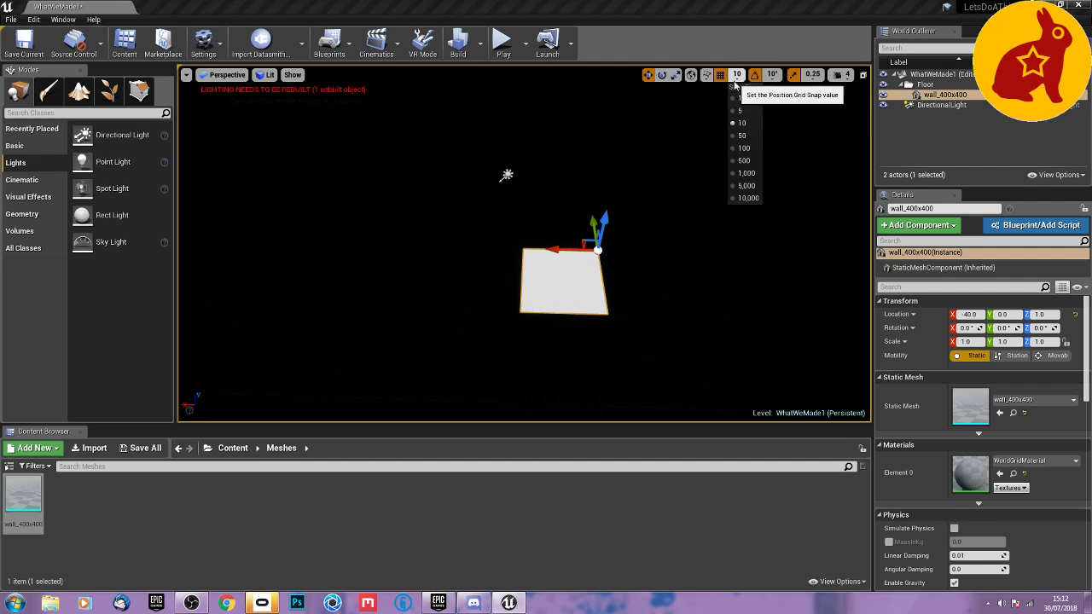
click(743, 148)
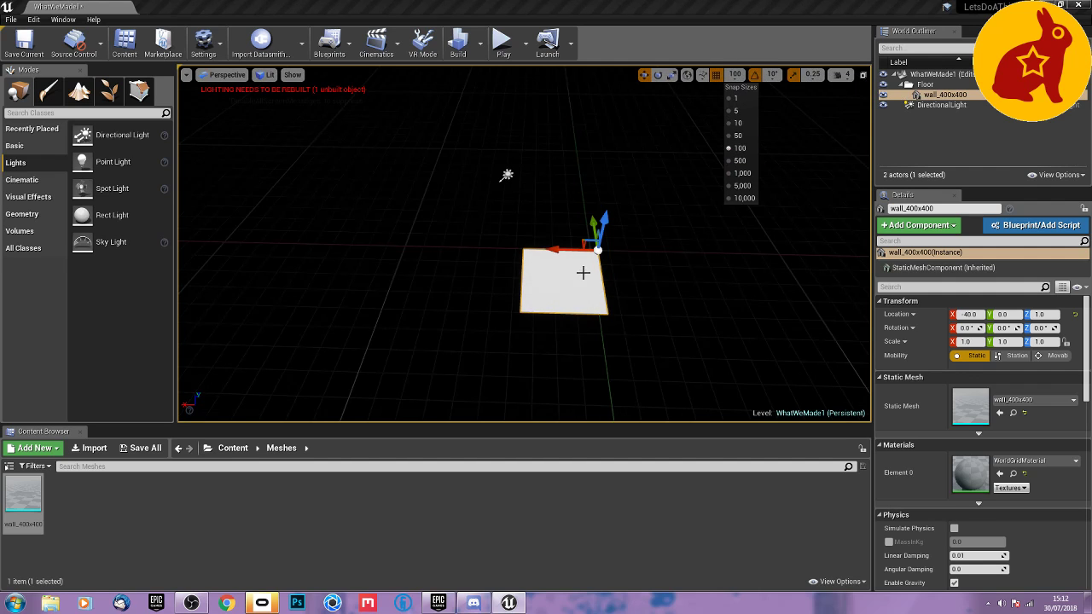
drag(564, 249, 542, 249)
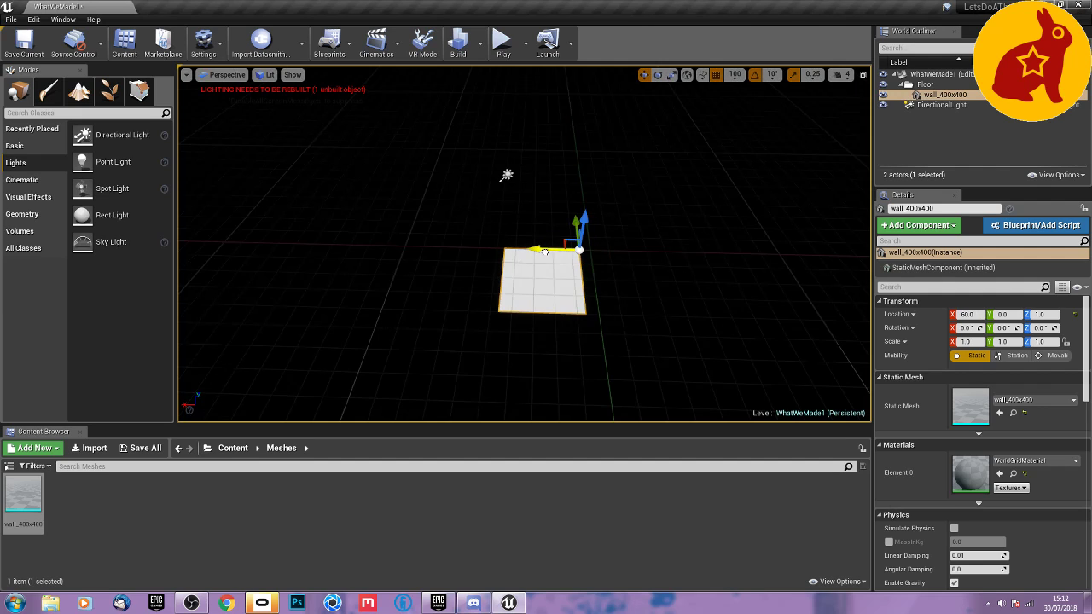
Set the wall_400x400 floor mesh's location to X 0 and Z 10.
click(946, 94)
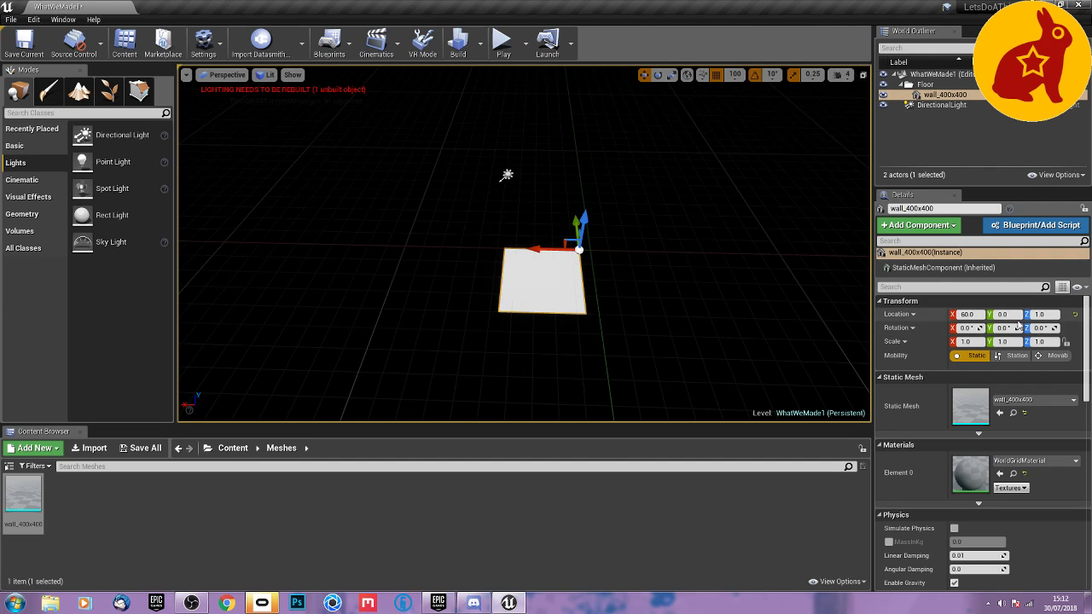
click(967, 315)
text(0)
key(Return)
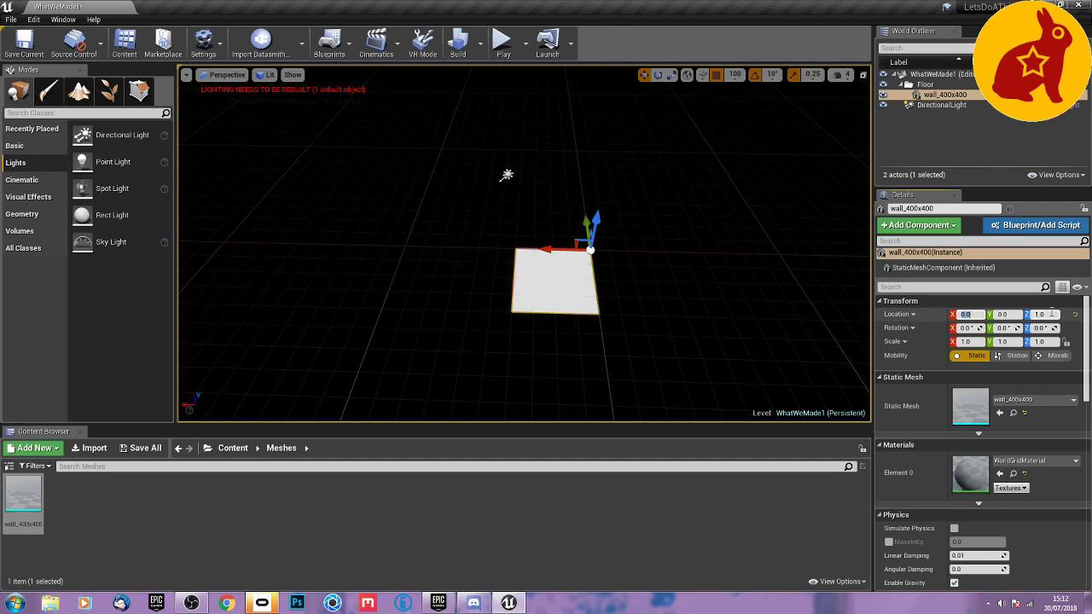
click(1050, 315)
text(10)
key(Return)
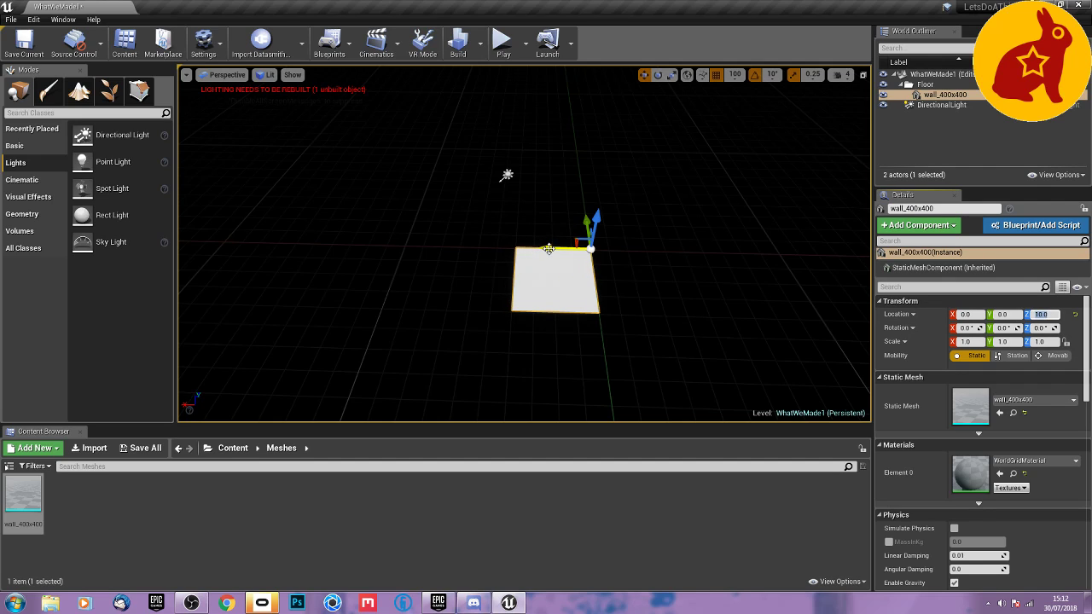
Duplicate the floor tile to X -400 and X 400, and copy the resulting three-tile row to Y 400.
alt+drag(548, 248, 622, 249)
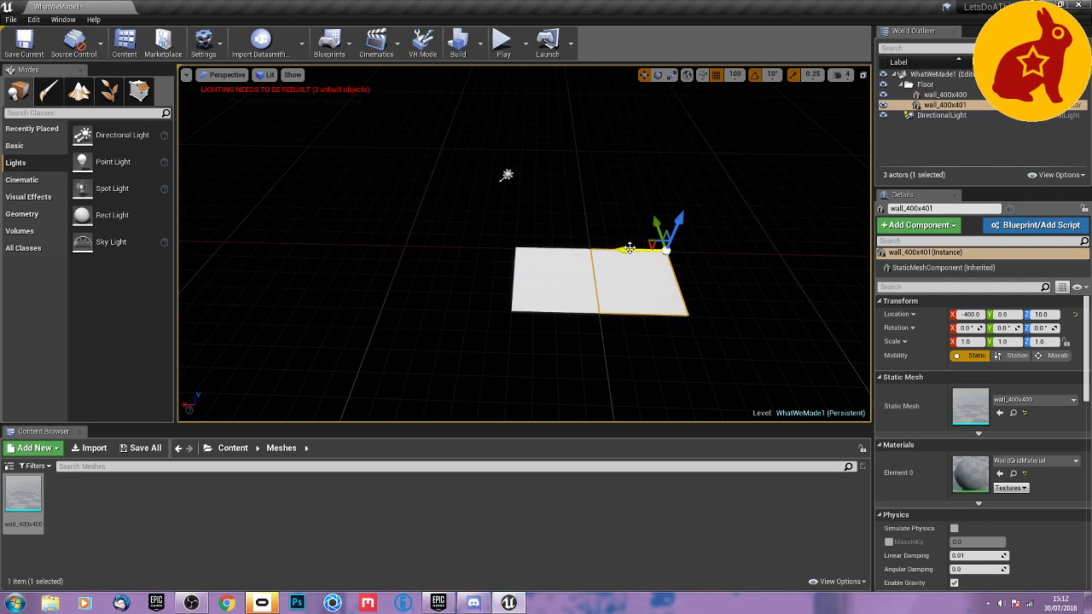
alt+drag(628, 248, 505, 293)
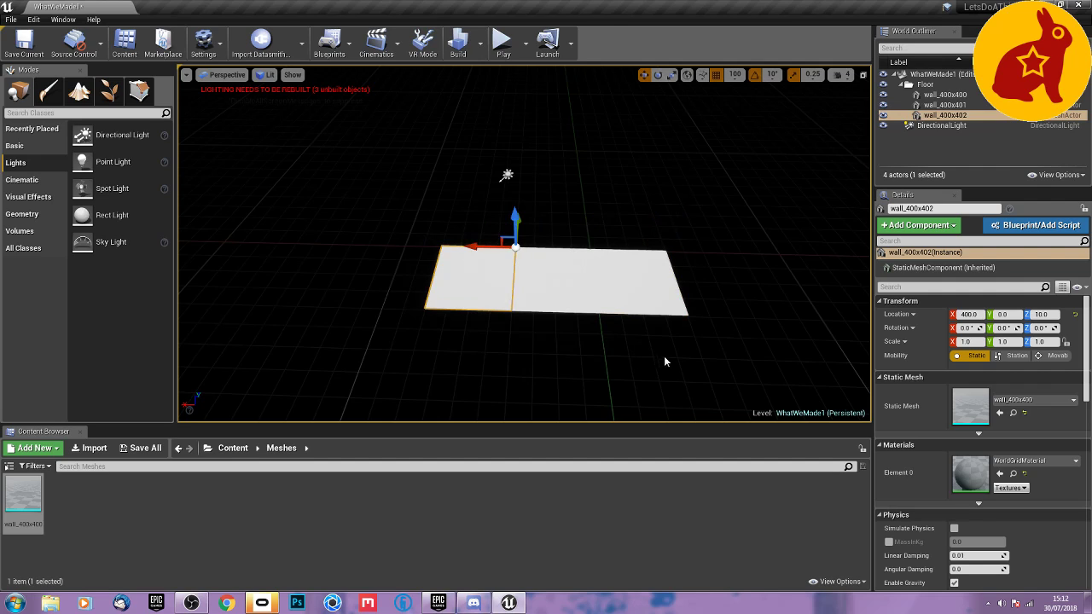
ctrl+alt+drag(689, 365, 468, 283)
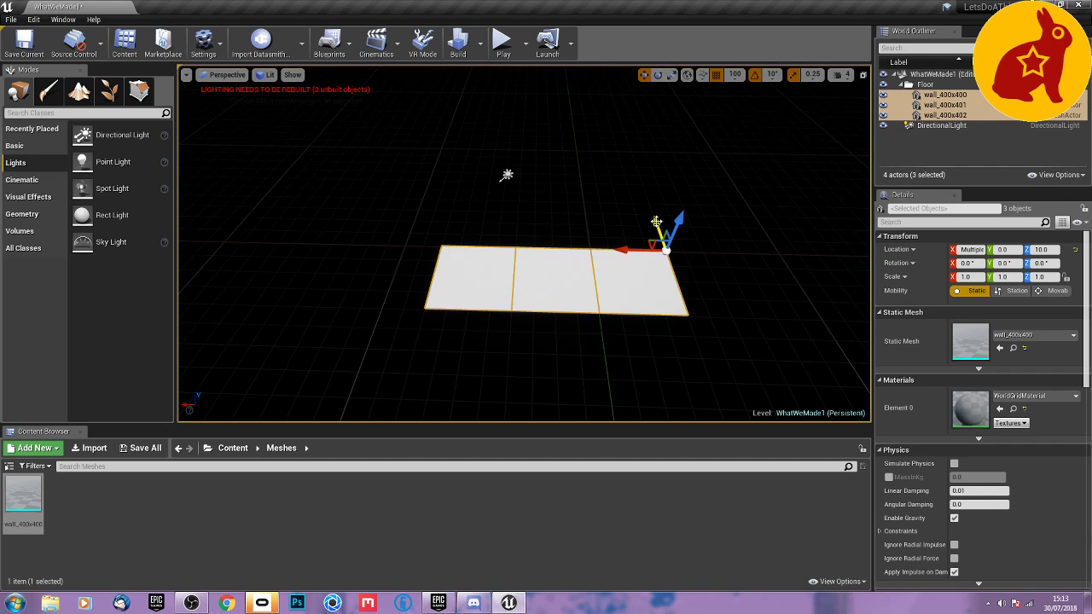
alt+drag(656, 220, 649, 177)
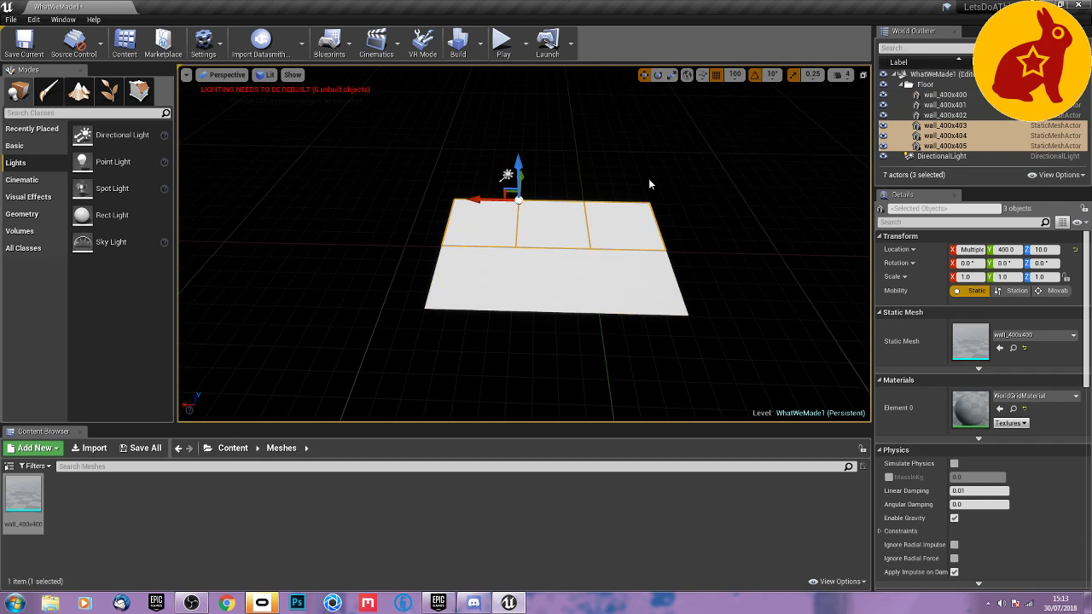
Duplicate the middle pair of room tiles twice along negative Y to form a corridor four tiles long.
right_drag(719, 295, 669, 304)
click(416, 286)
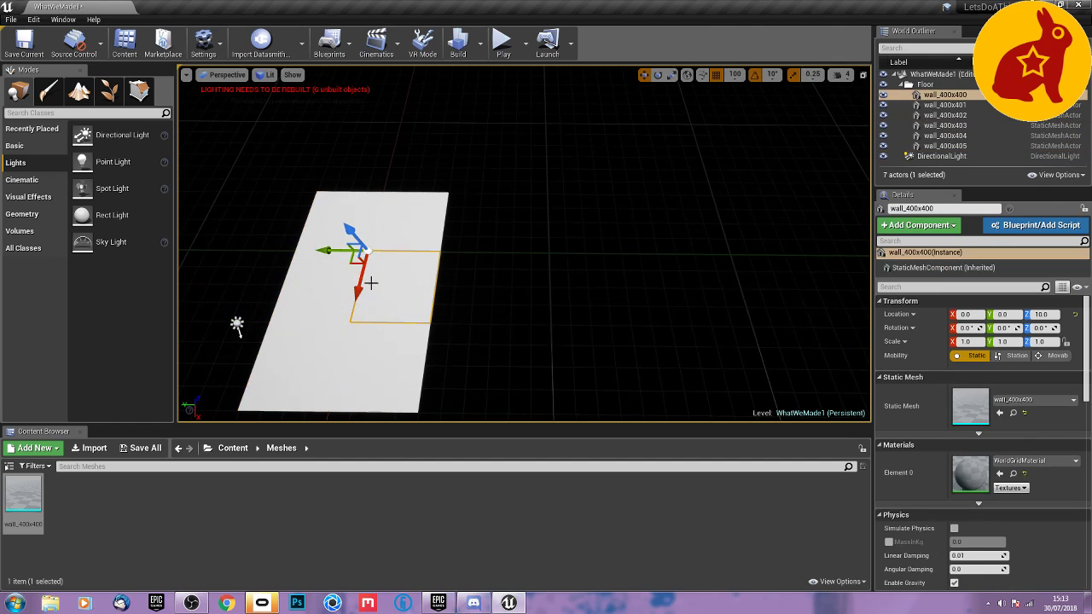
ctrl+click(341, 287)
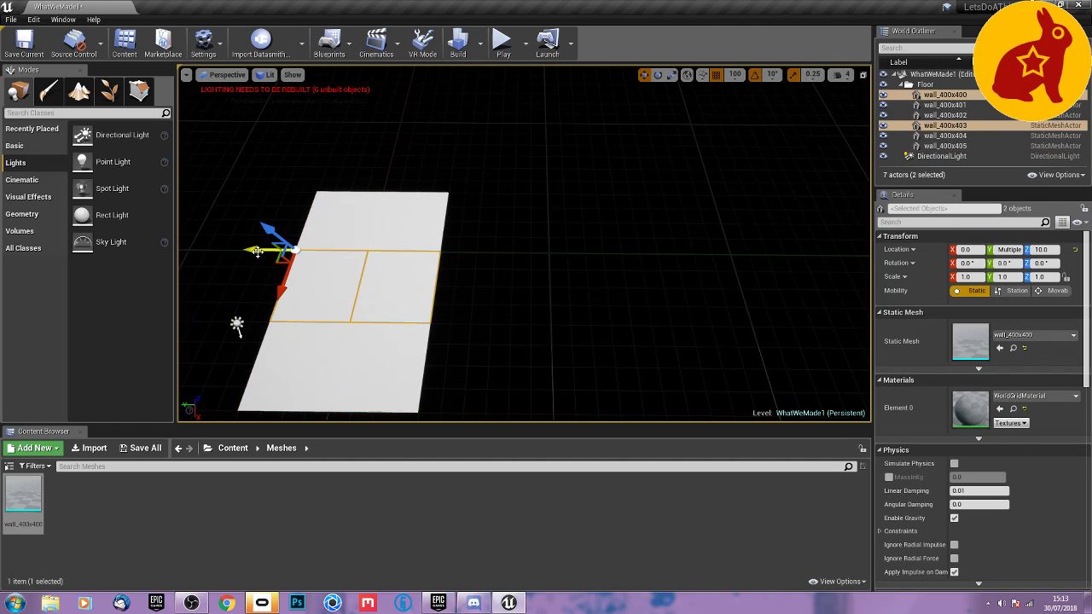
alt+drag(256, 250, 557, 250)
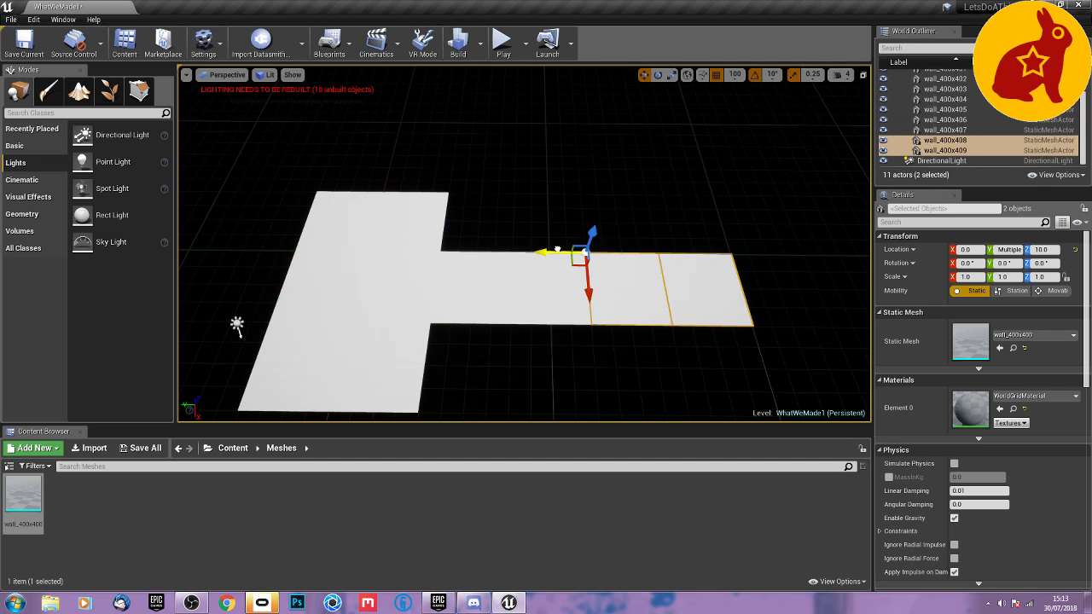
Duplicate the corridor's last three tiles side by side along negative X, up to X -3200, to form a large hall.
ctrl+click(527, 289)
alt+drag(600, 346, 410, 348)
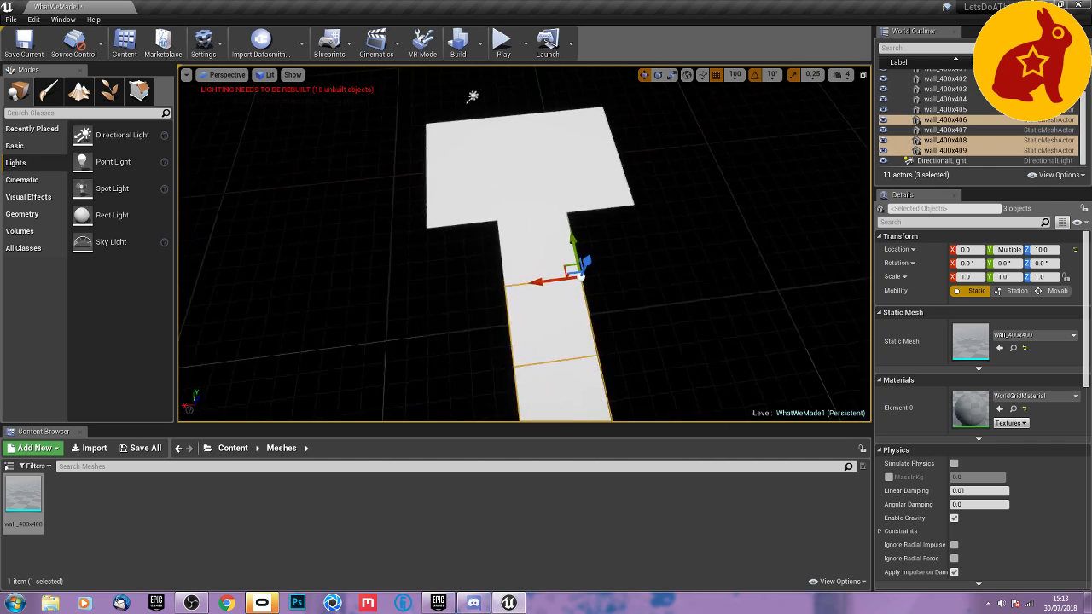
key(s)
right_drag(410, 348, 368, 339)
middle_drag(640, 307, 704, 367)
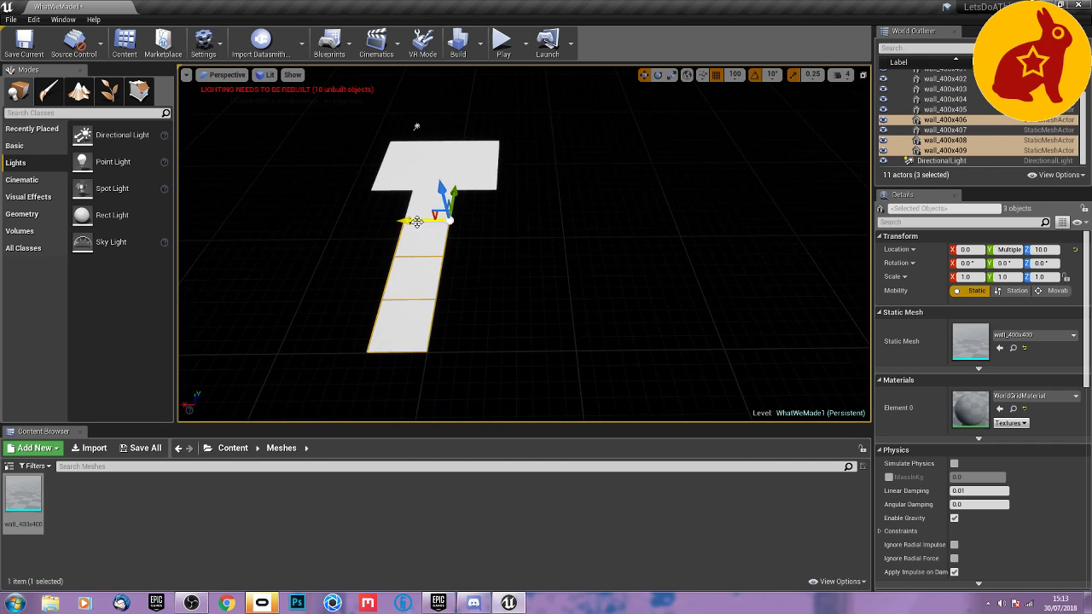
alt+drag(417, 222, 757, 256)
right_drag(754, 263, 789, 261)
alt+drag(598, 266, 654, 270)
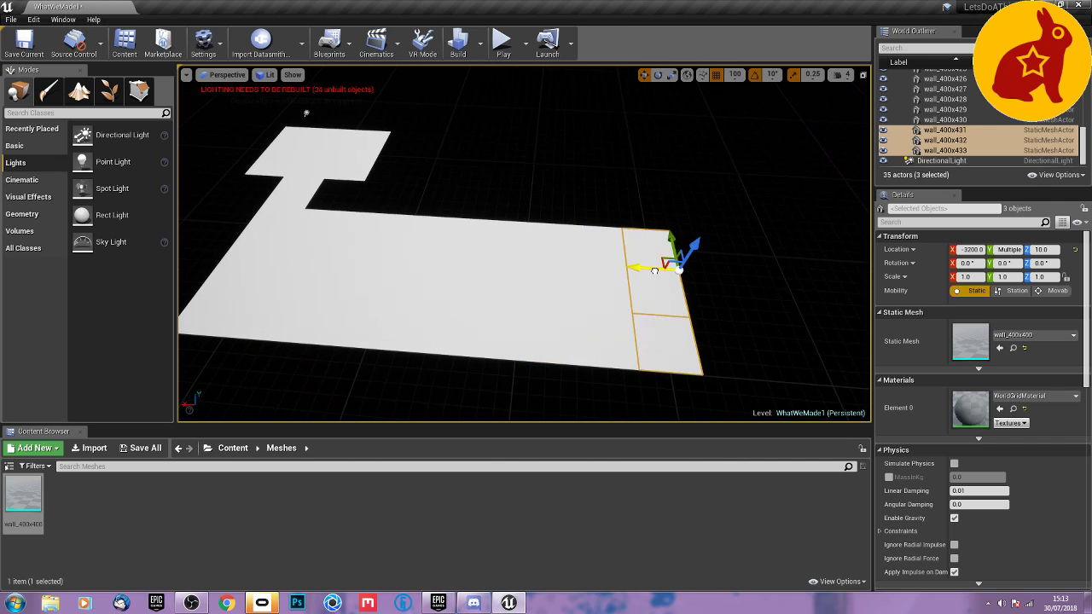
Duplicate the hall's three end tiles at X -3200 along negative Y as a second corridor reaching Y -2800.
click(654, 300)
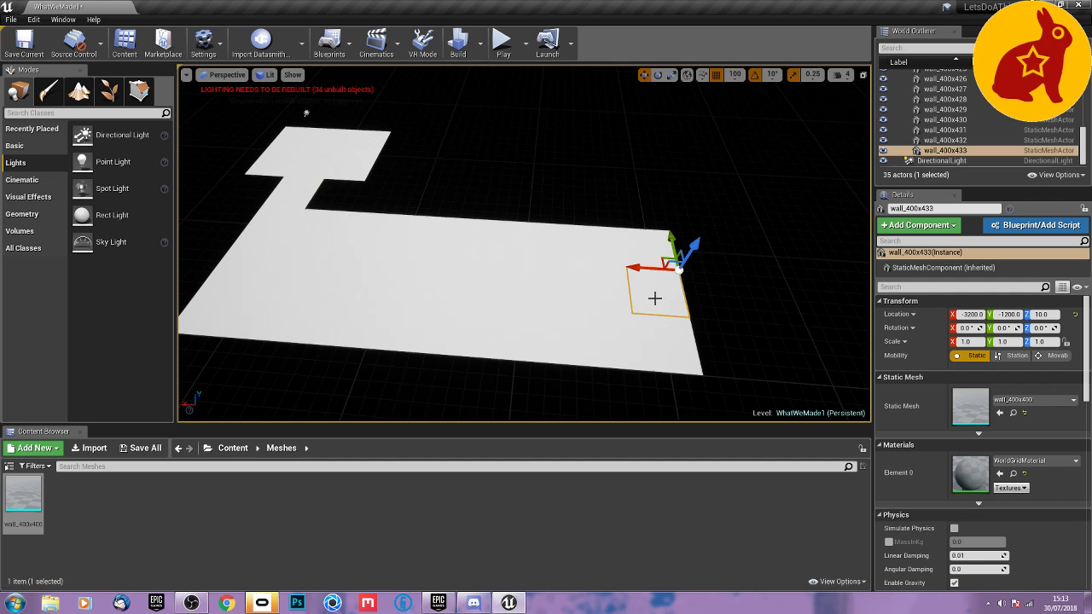
ctrl+click(652, 250)
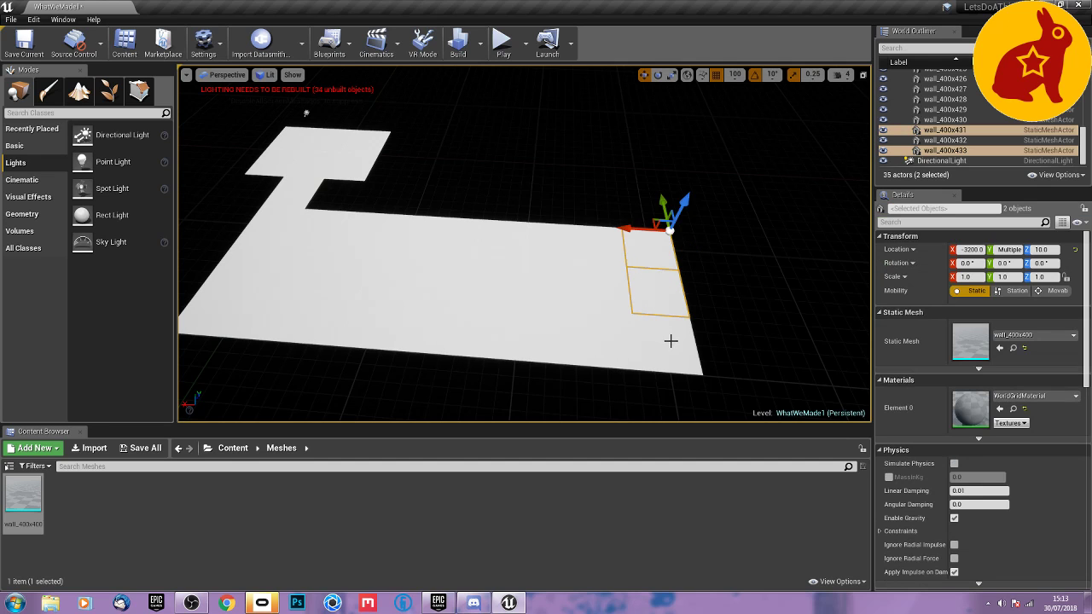
ctrl+click(671, 343)
right_drag(670, 320, 848, 322)
alt+drag(497, 258, 599, 292)
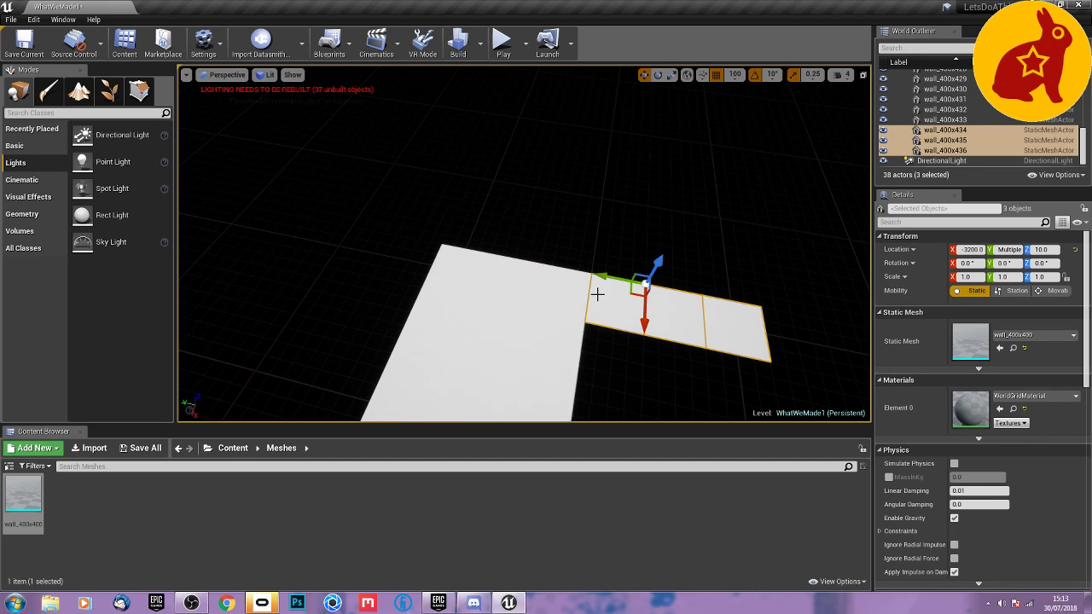
Duplicate the second corridor's last two tiles to both sides, at X -3600 and X -2800.
click(721, 323)
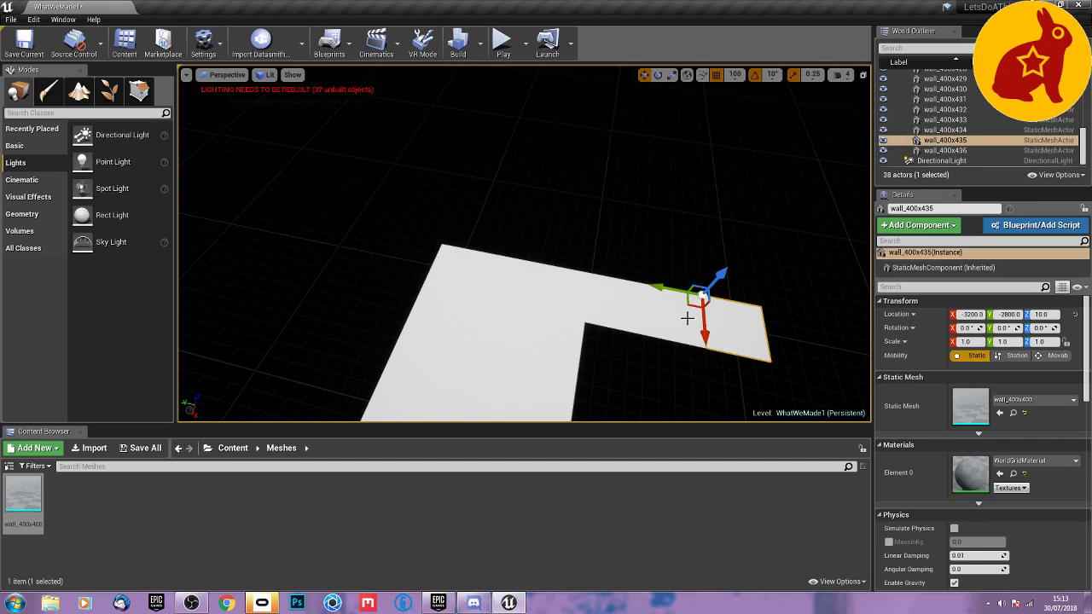
ctrl+click(685, 319)
alt+drag(642, 326, 641, 277)
right_drag(636, 290, 631, 307)
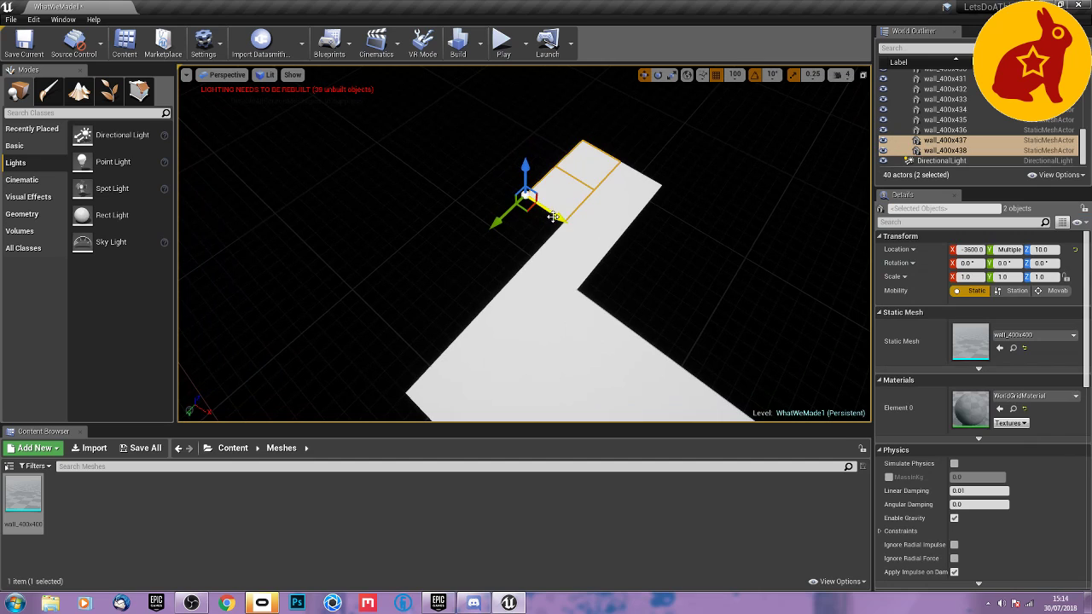
alt+drag(554, 217, 652, 259)
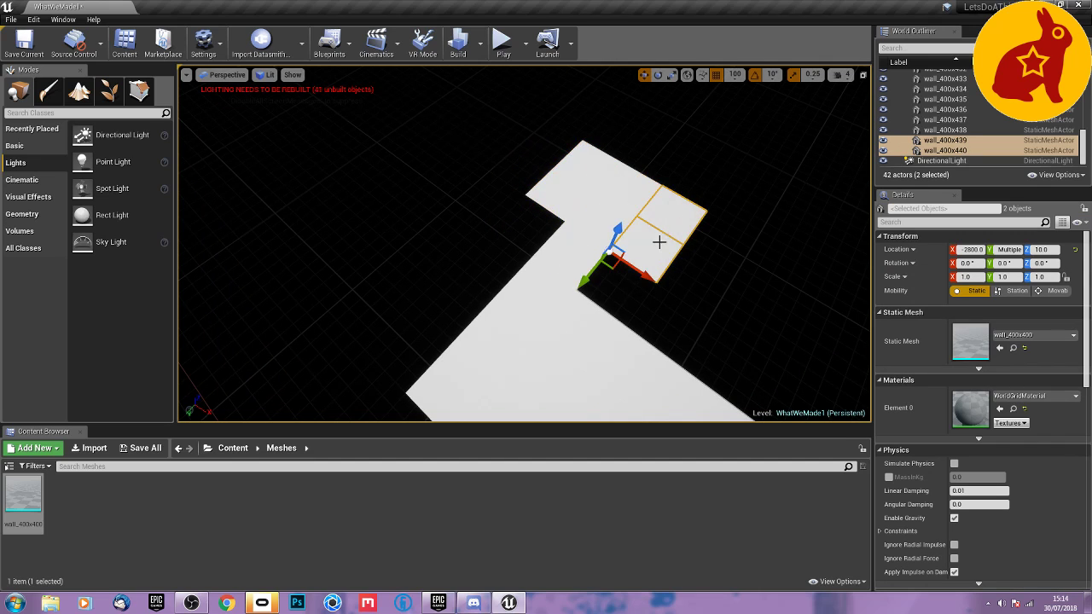
Duplicate the three outermost tiles at the end of the second corridor to Y -3200.
click(667, 215)
ctrl+click(620, 197)
ctrl+click(588, 168)
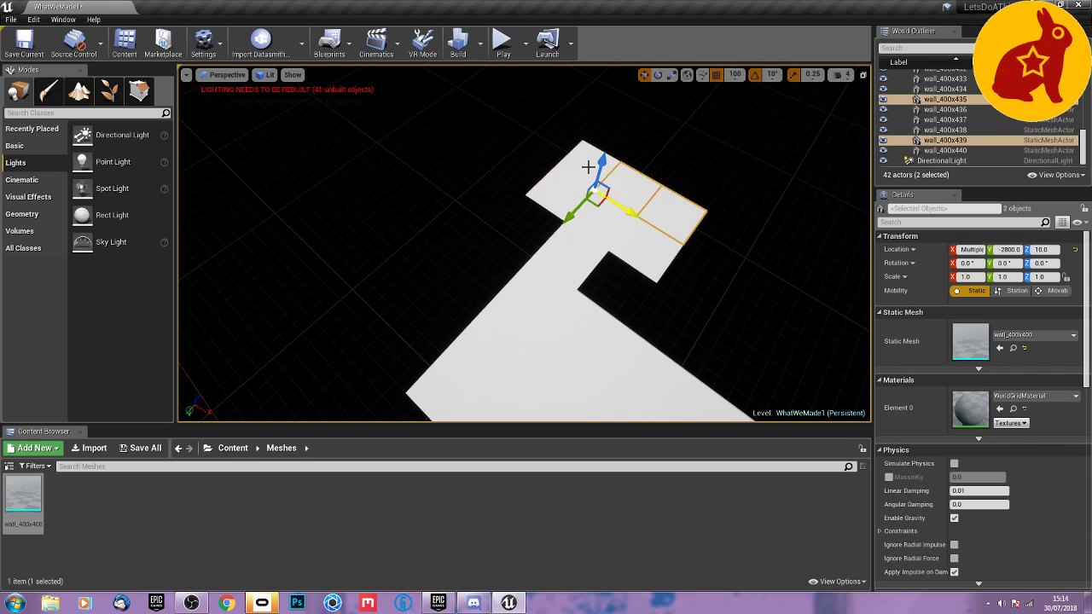
alt+drag(528, 191, 560, 160)
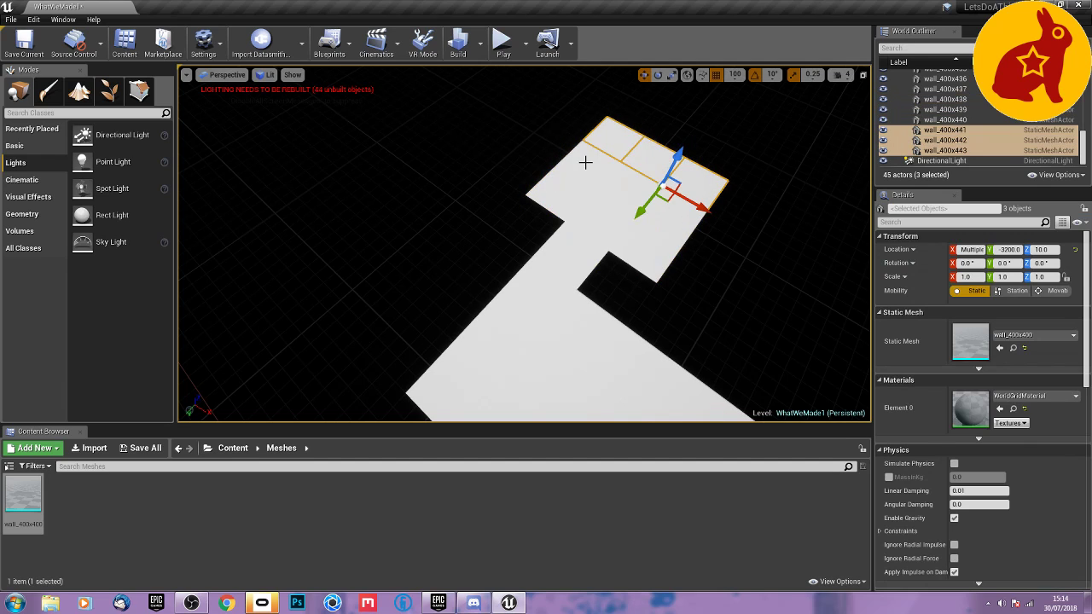
Widen the end room by duplicating two tiles to X -4000 and the two X -2800 tiles outward on the opposite side.
click(589, 155)
ctrl+click(603, 171)
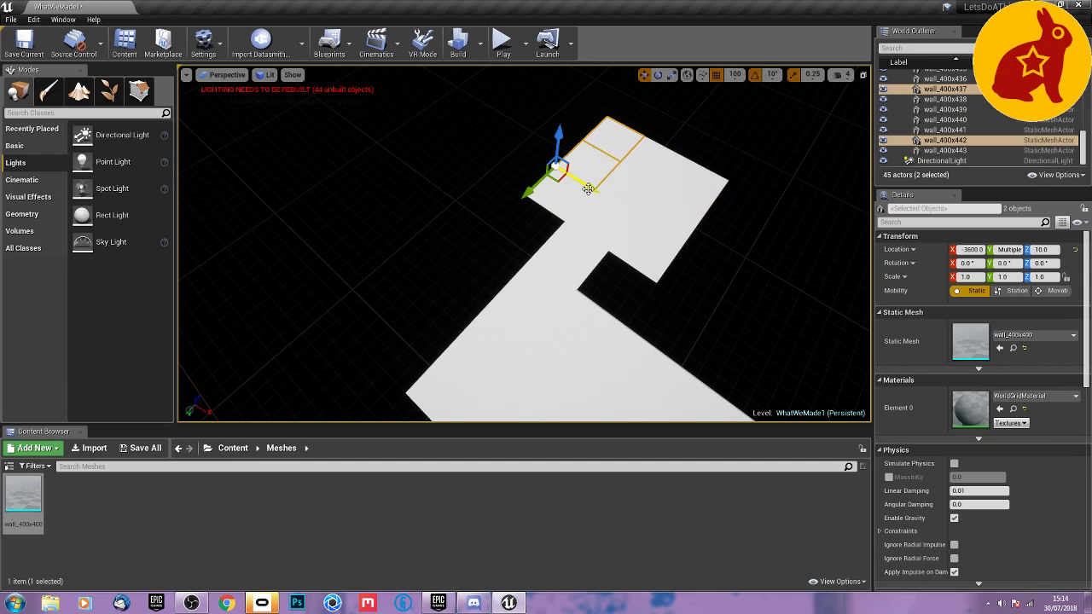
alt+drag(587, 189, 582, 142)
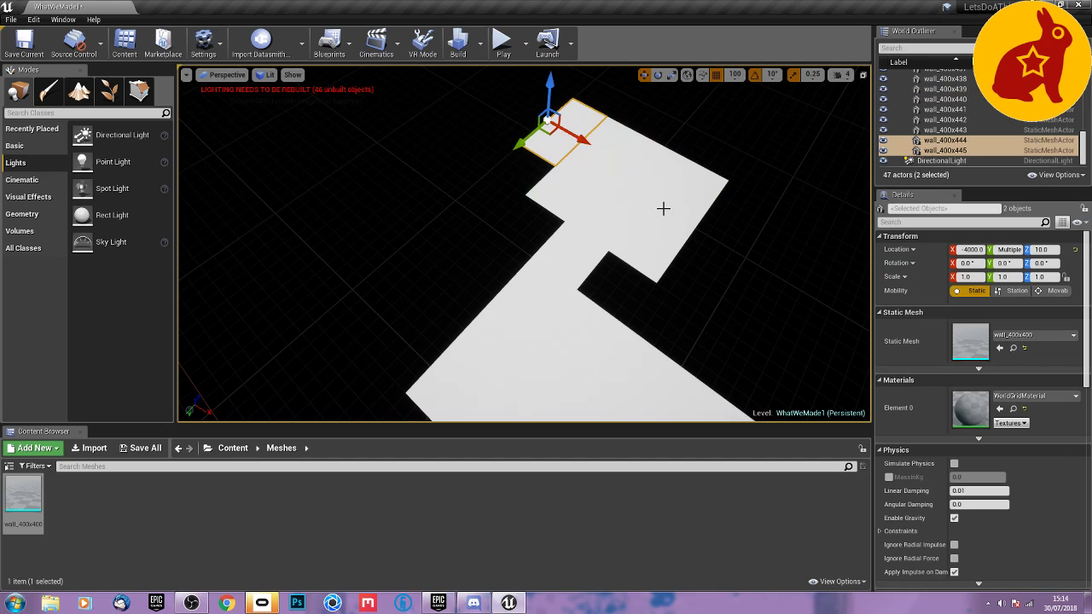
click(645, 256)
ctrl+click(651, 252)
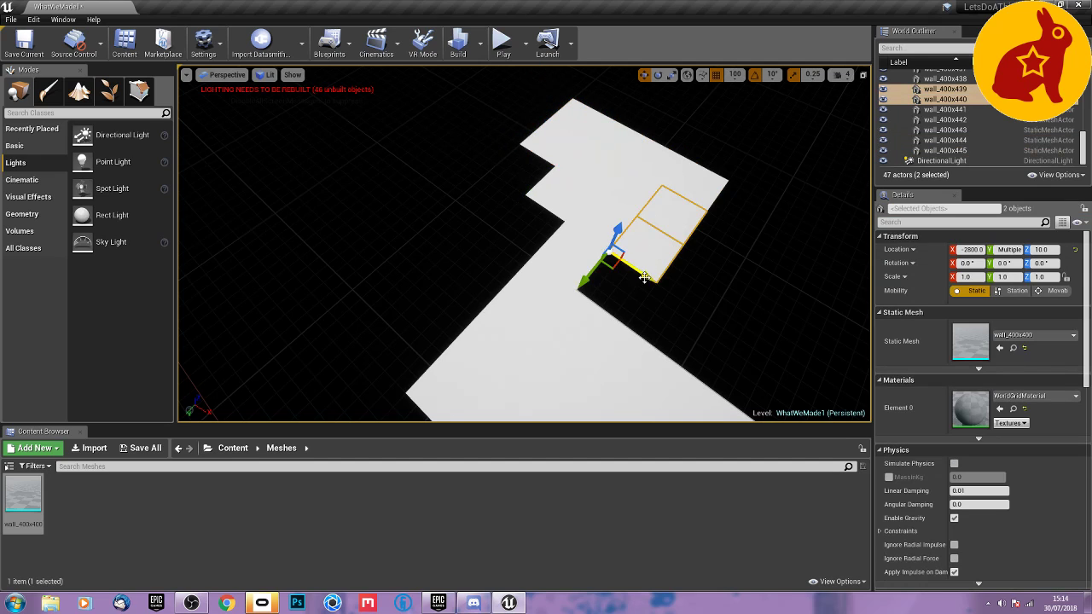
alt+drag(644, 277, 704, 303)
Extend the starting room by duplicating two of its Y 400 tiles to Y 800 and Y 1200.
right_drag(682, 328, 998, 265)
key(w)
right_drag(591, 297, 646, 297)
click(534, 238)
ctrl+click(621, 240)
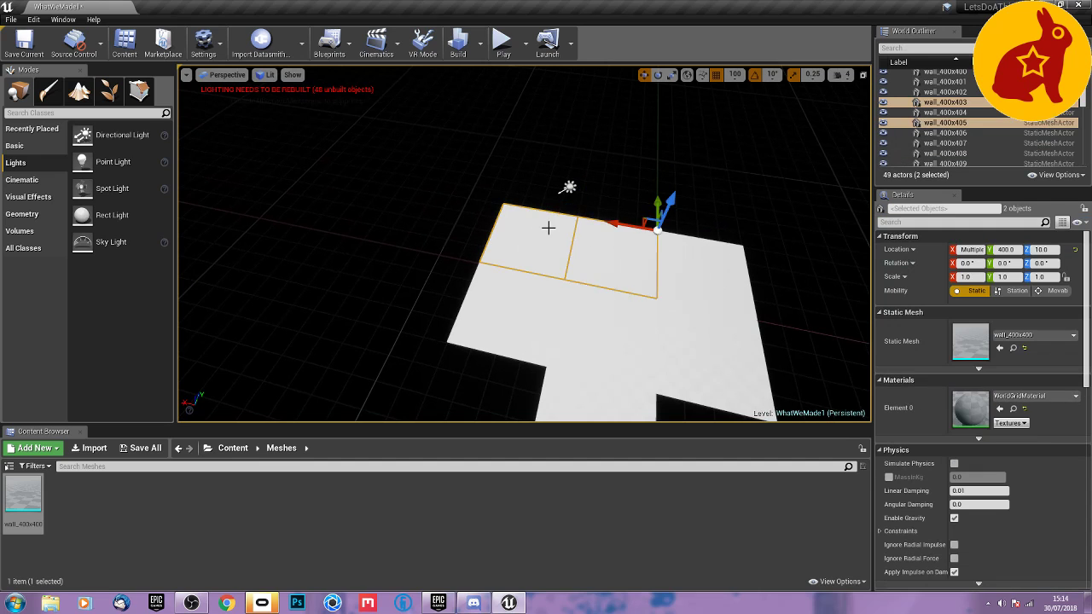
alt+drag(655, 205, 655, 152)
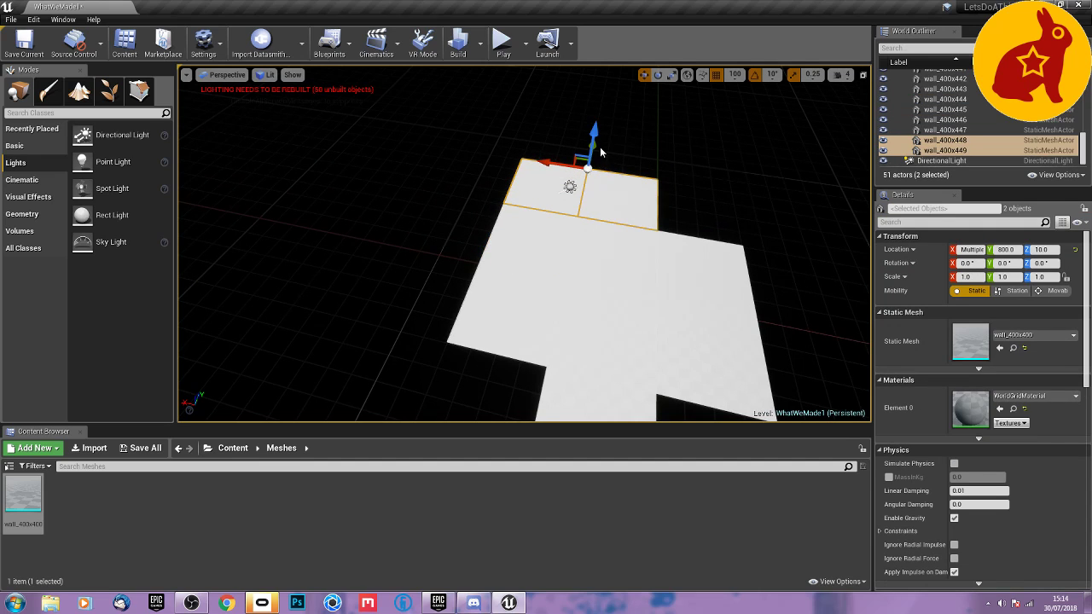
alt+drag(594, 145, 604, 111)
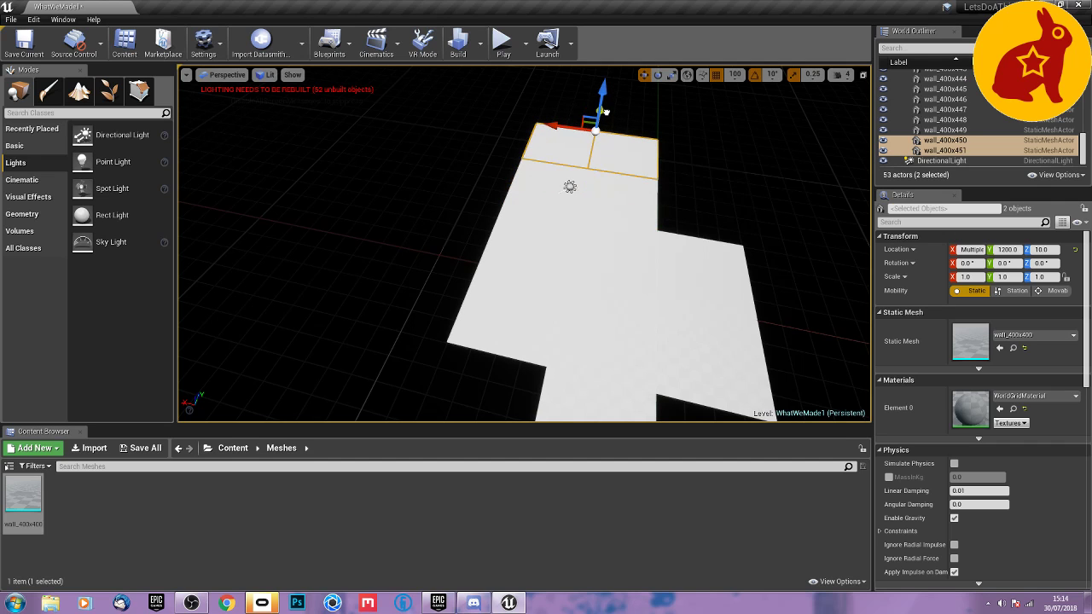
click(706, 152)
Duplicate the starting room's two side tiles at X -400 to X -800, and clear the selection.
right_drag(631, 225, 789, 237)
mouse_move(489, 166)
right_down()
mouse_move(460, 171)
mouse_move(490, 165)
right_up()
click(482, 169)
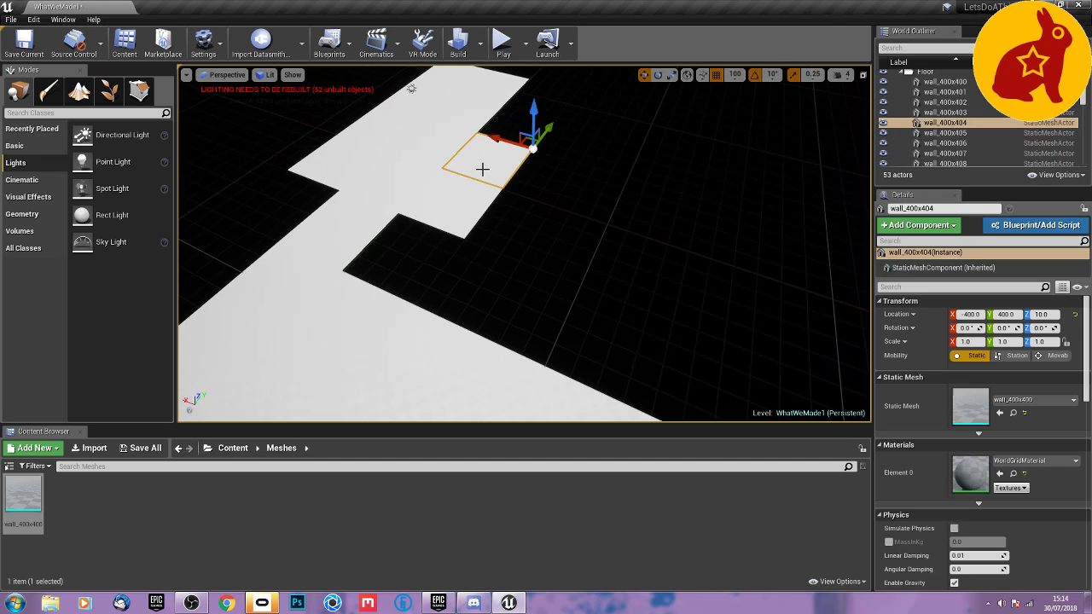
ctrl+click(465, 181)
alt+drag(468, 176, 529, 207)
click(526, 255)
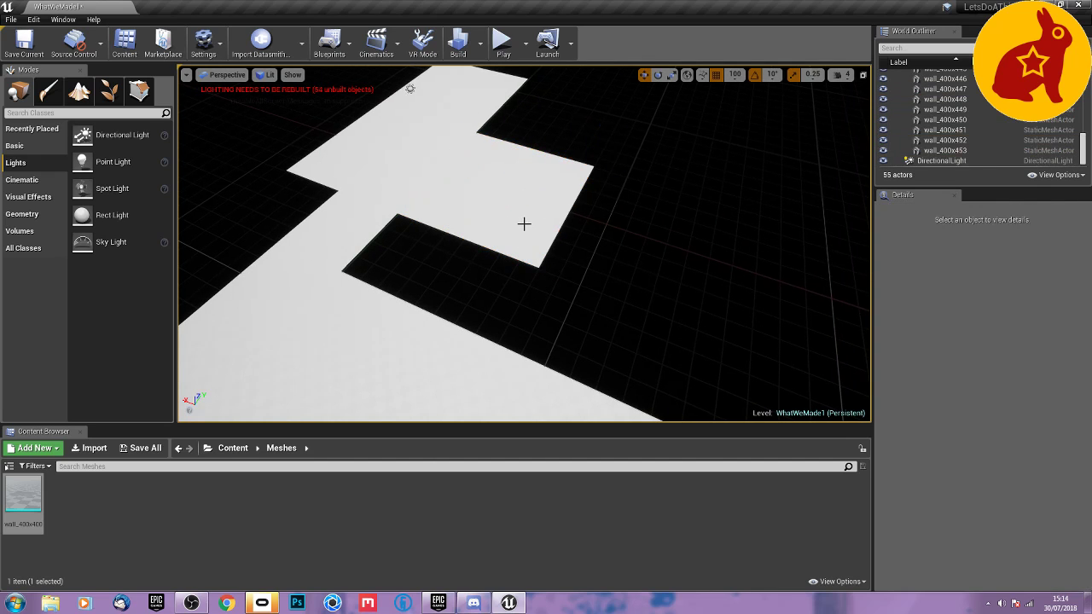
right_click(526, 228)
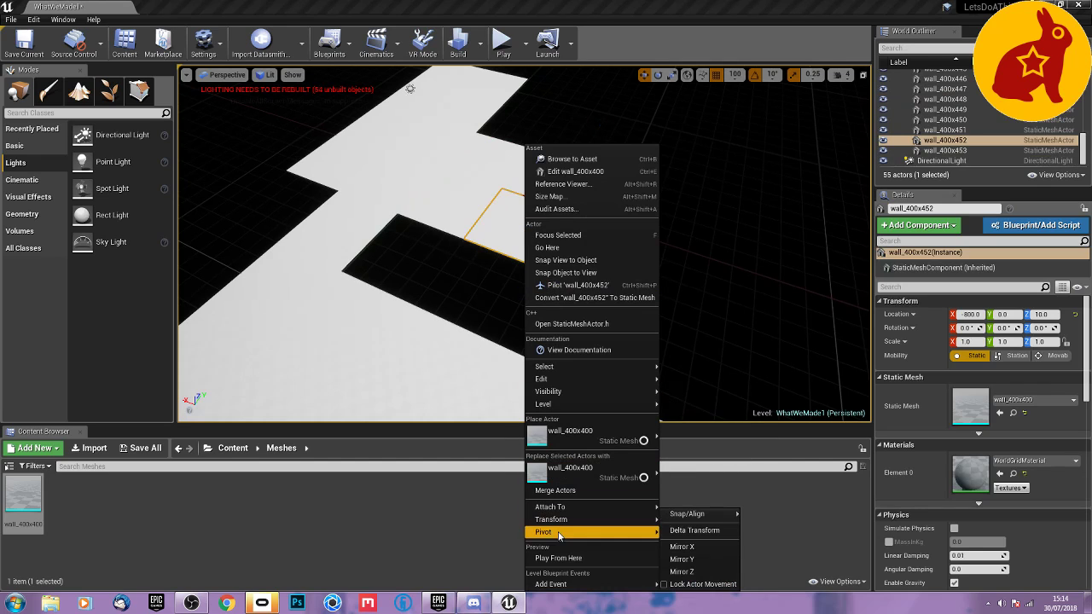
mouse_move(577, 430)
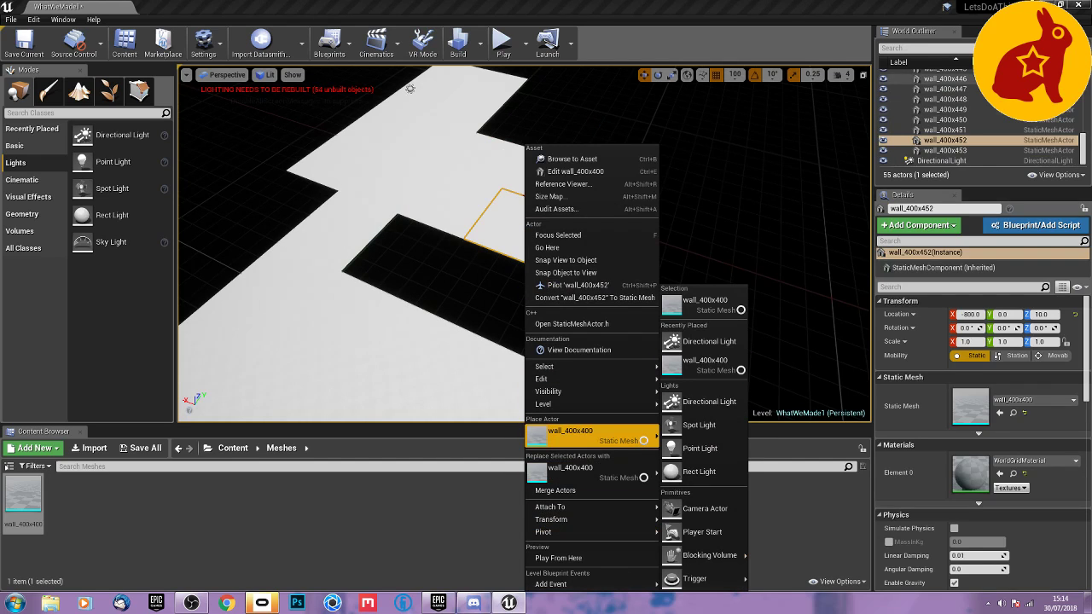
key(Escape)
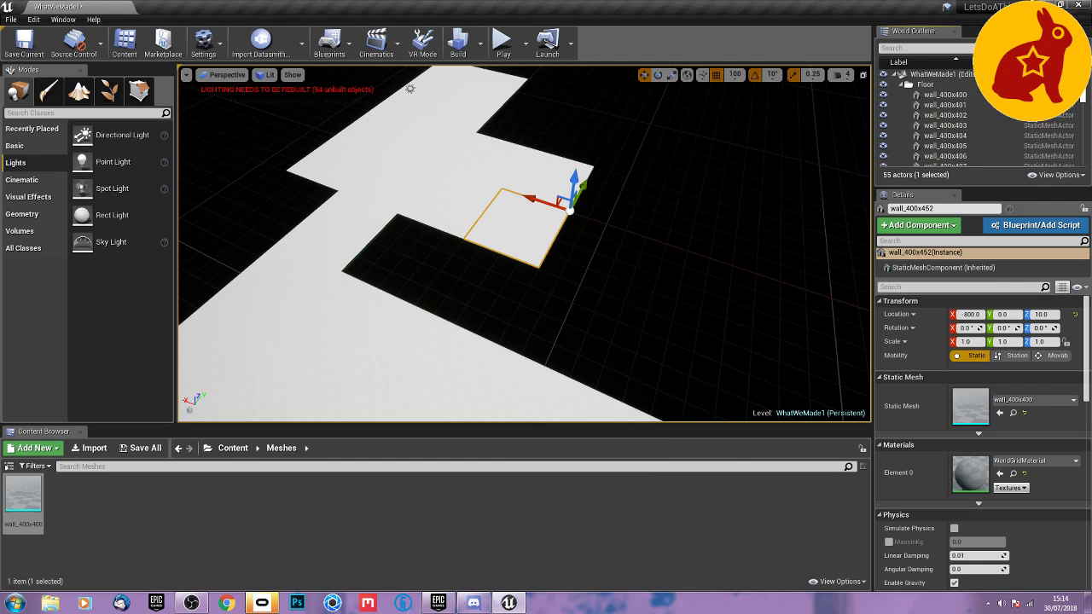
click(901, 84)
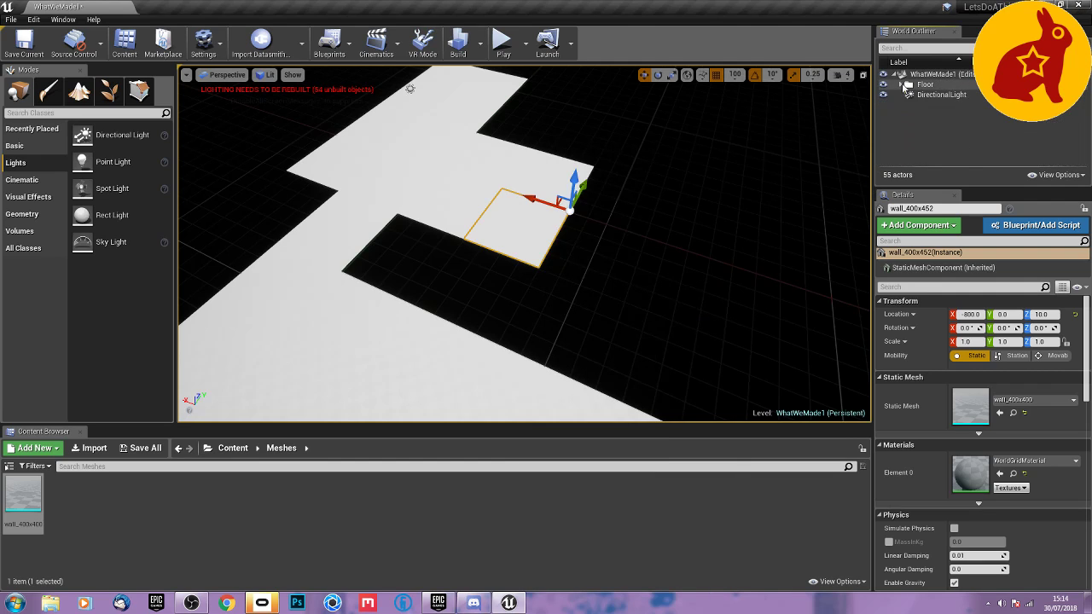
click(907, 126)
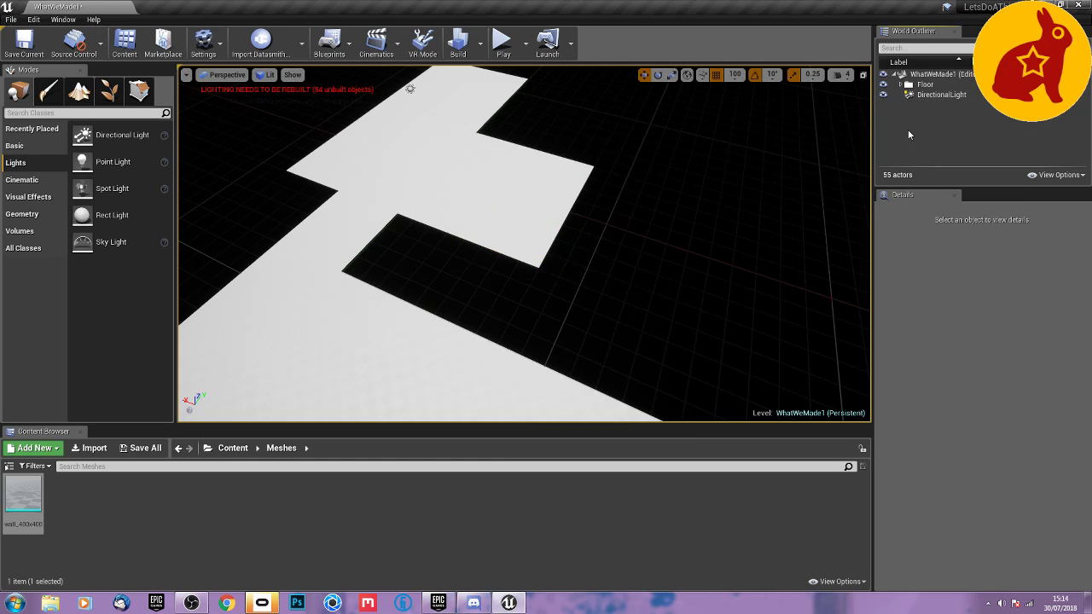
Place a Player Start on the starting room's outer side tile at about X -600, Y -300.
right_click(517, 238)
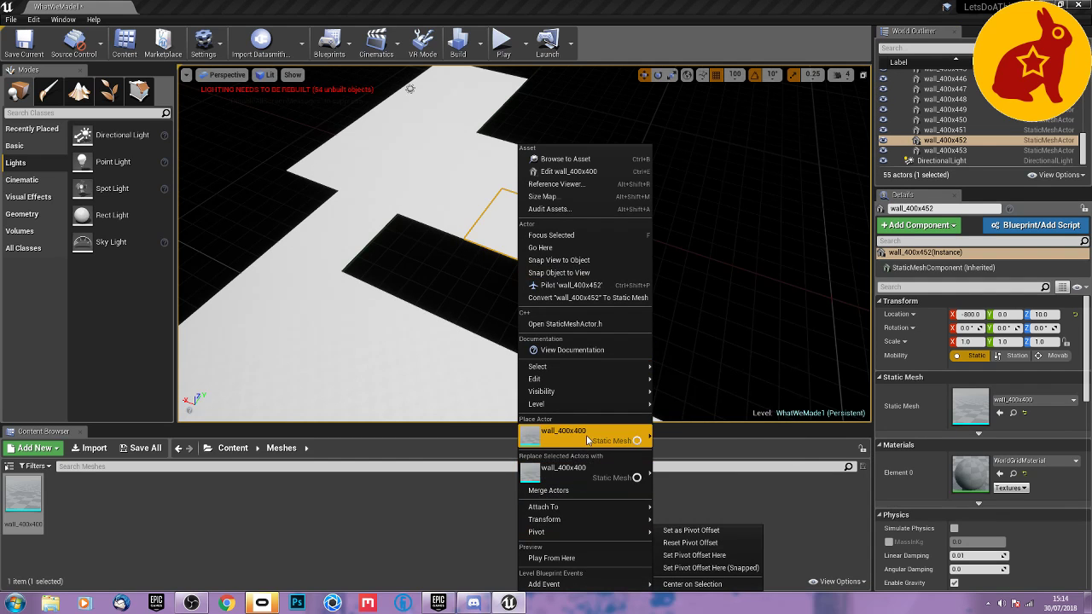
mouse_move(585, 435)
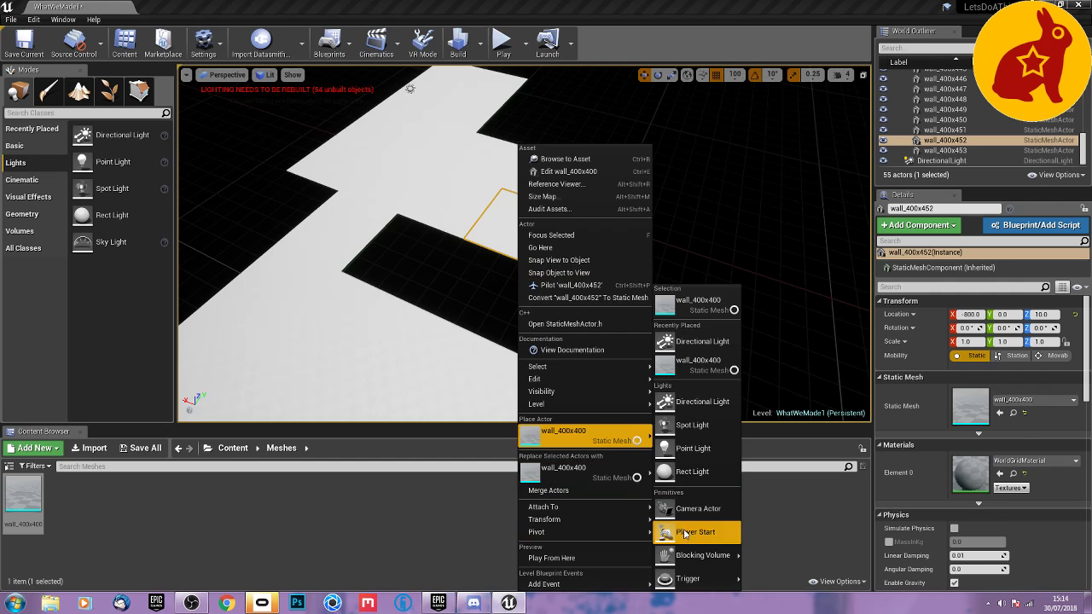
click(684, 533)
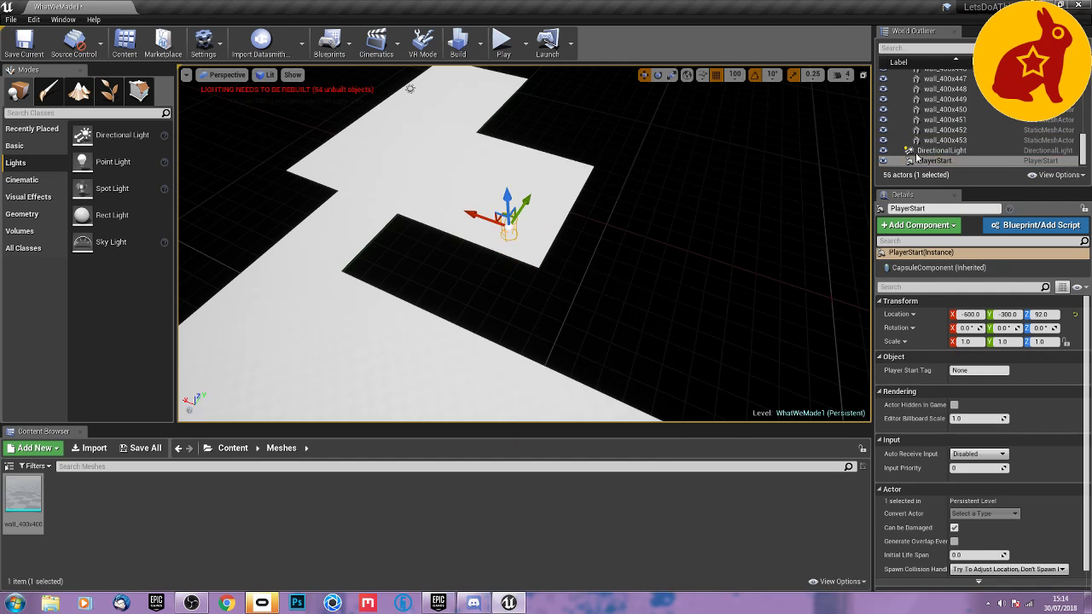
Raise the Player Start to Z 102 with the grid snap at 10, and restore the snap size to 100.
key(f)
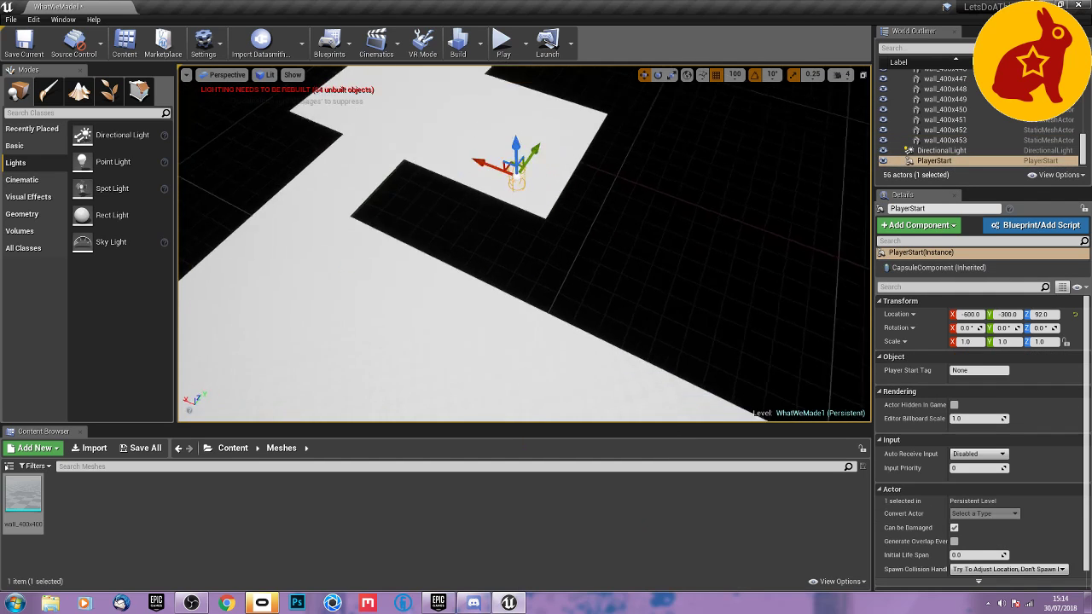
alt+drag(522, 274, 514, 262)
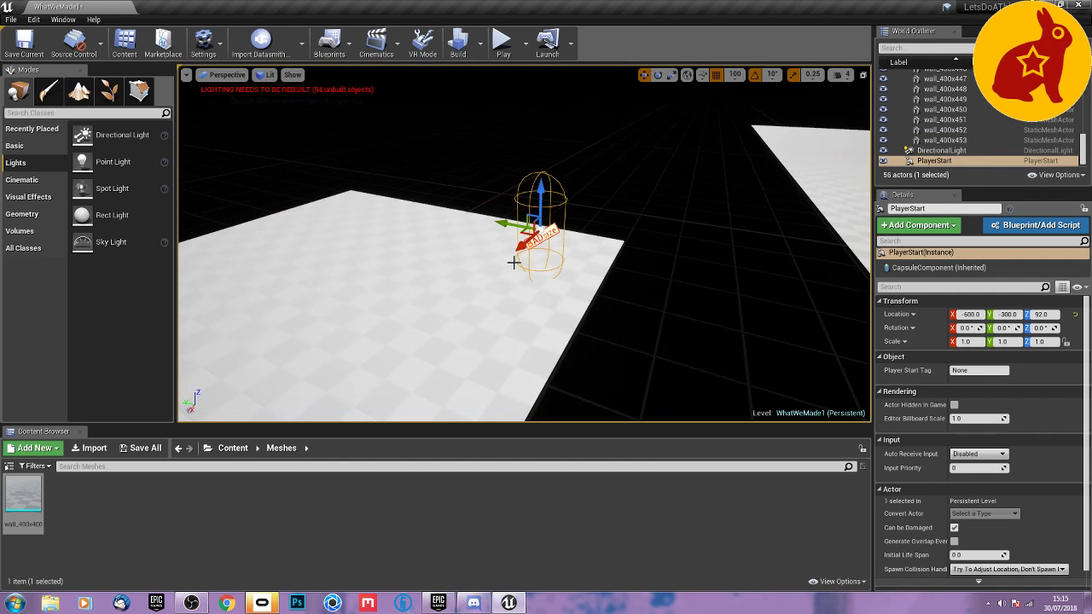
click(735, 75)
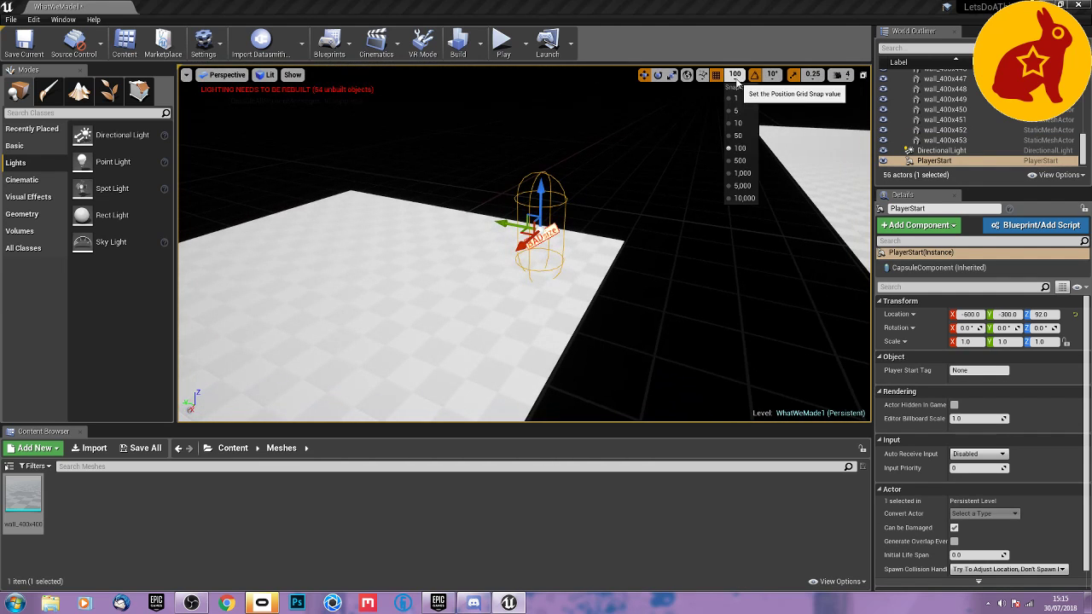
click(739, 124)
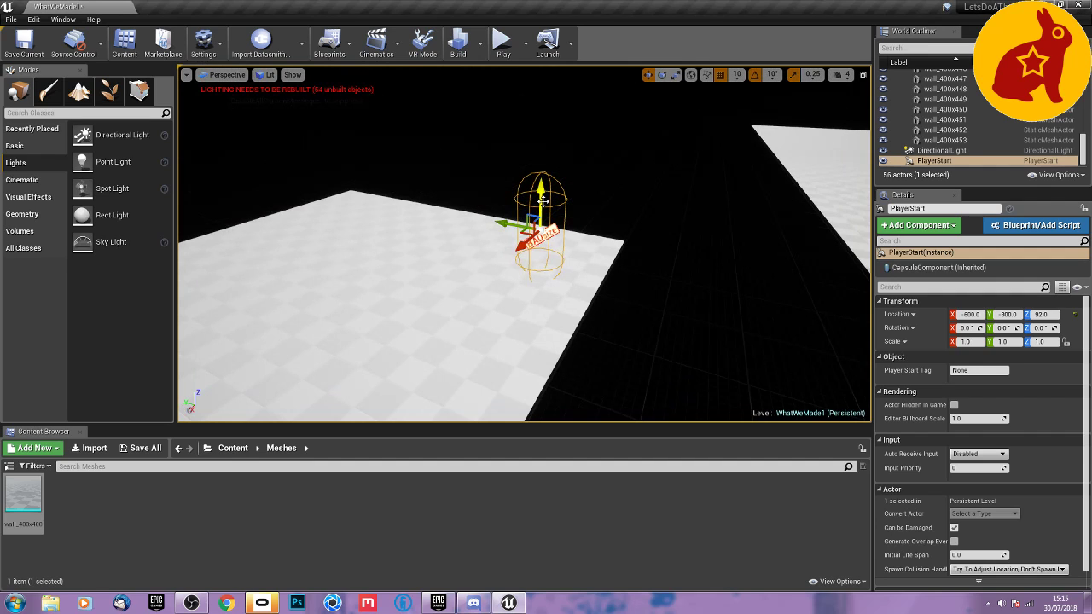
drag(542, 205, 540, 193)
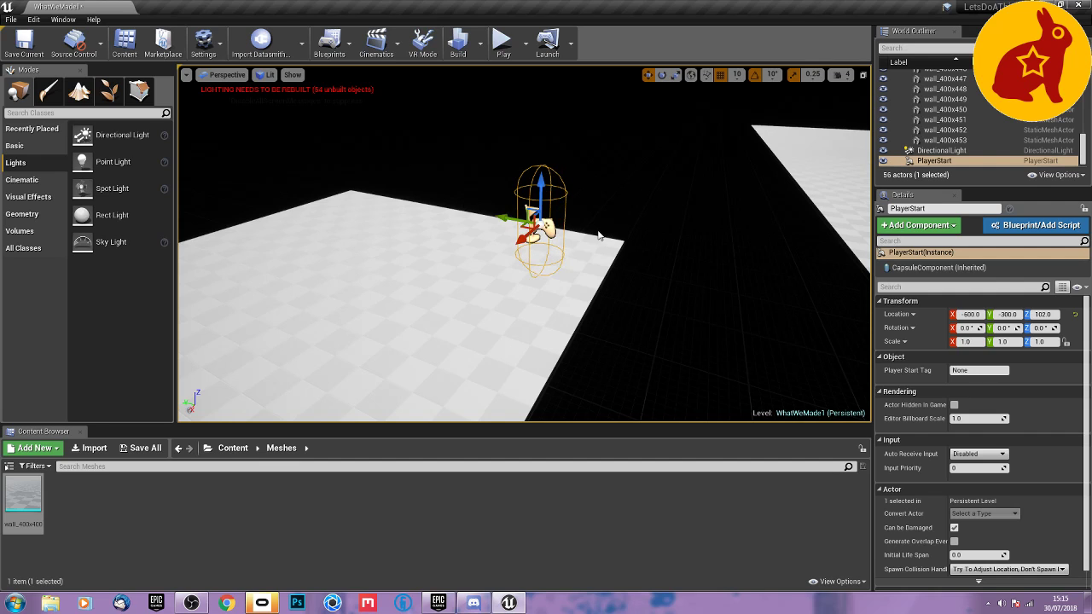
click(736, 75)
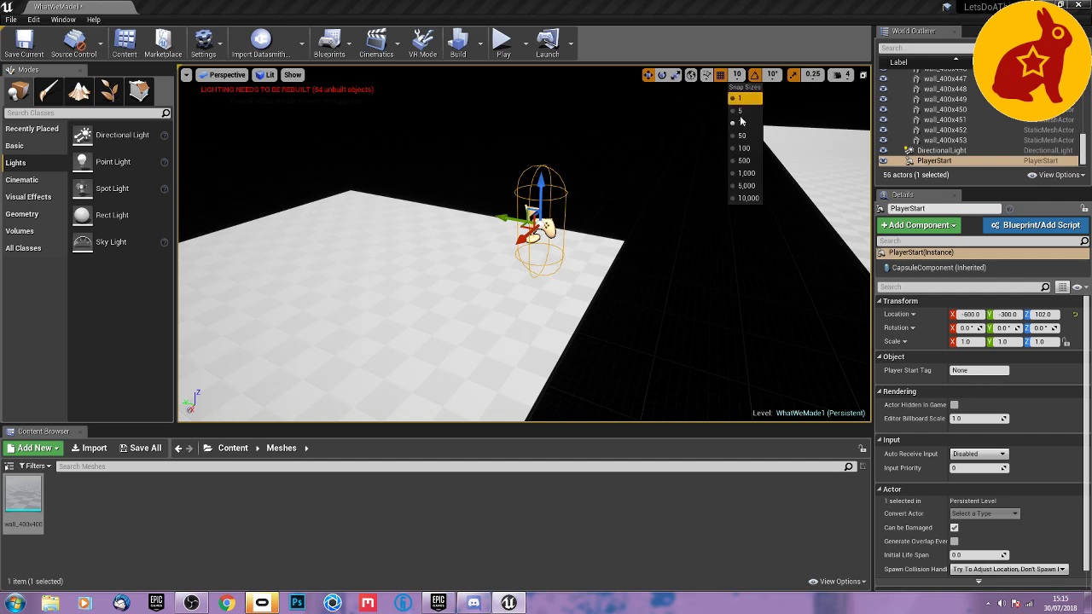
click(739, 154)
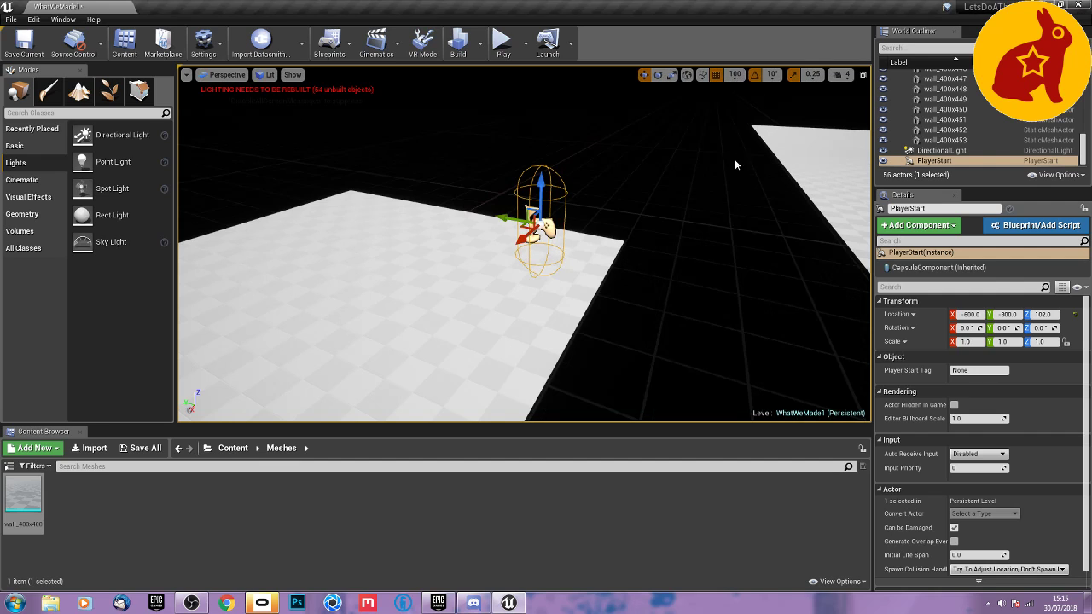
Look over the floor layout from the starting room to the large room, with the Floor folder collapsed in the outliner.
right_drag(736, 163, 528, 132)
key(s)
right_drag(853, 242, 767, 242)
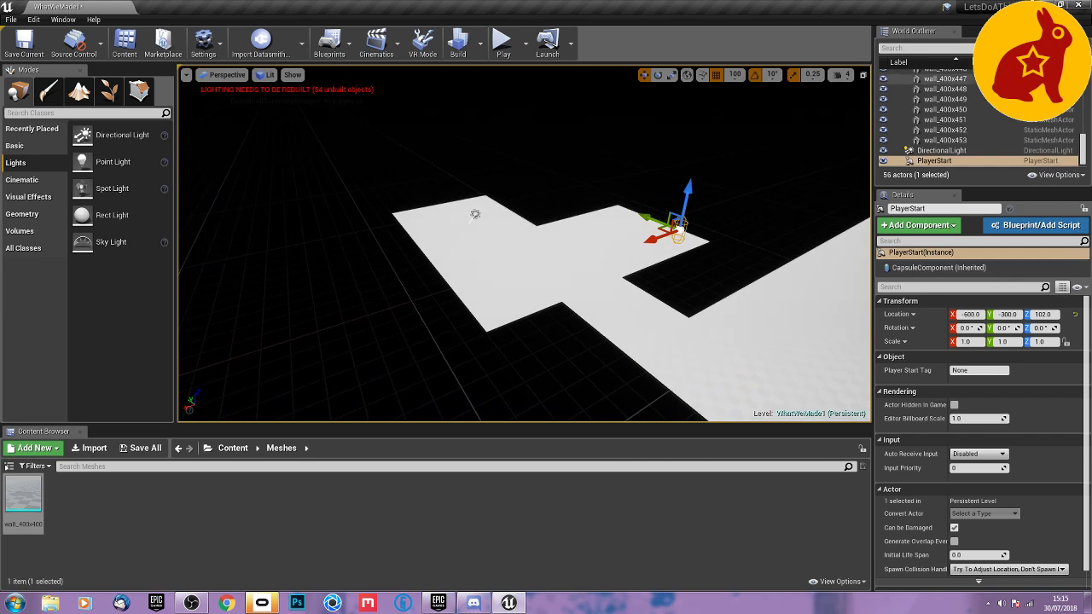
scroll(968, 92, up, 7)
scroll(925, 96, up, 10)
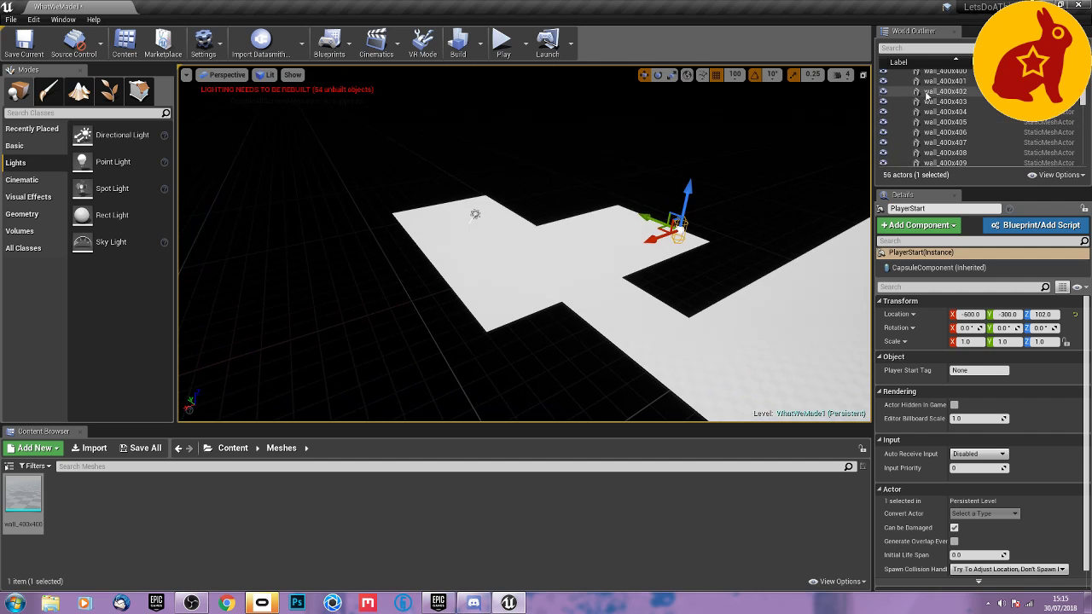
click(901, 87)
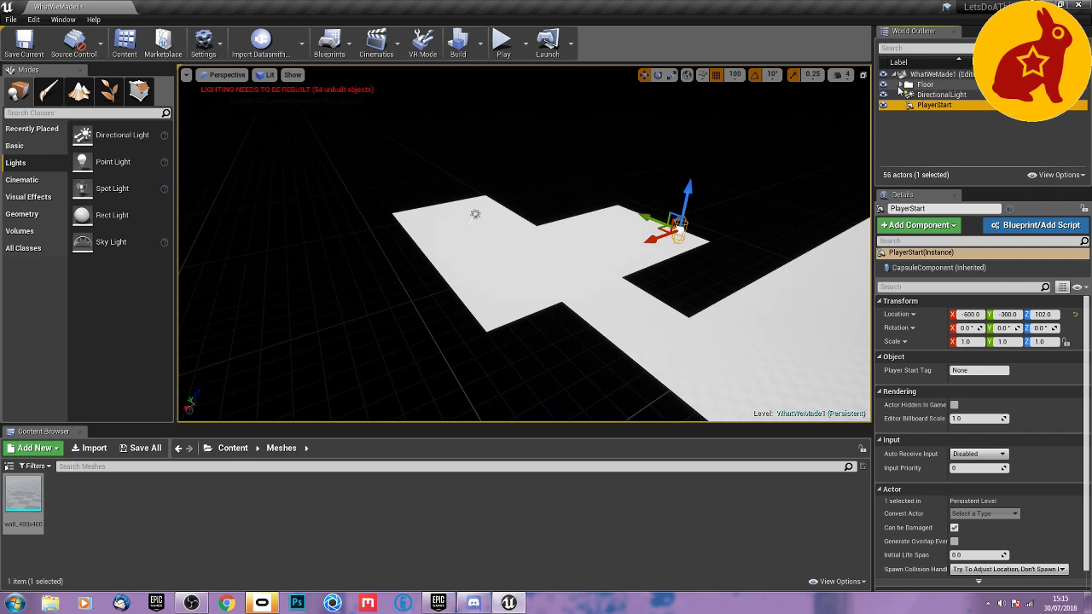
right_drag(417, 318, 375, 300)
key(d)
click(409, 273)
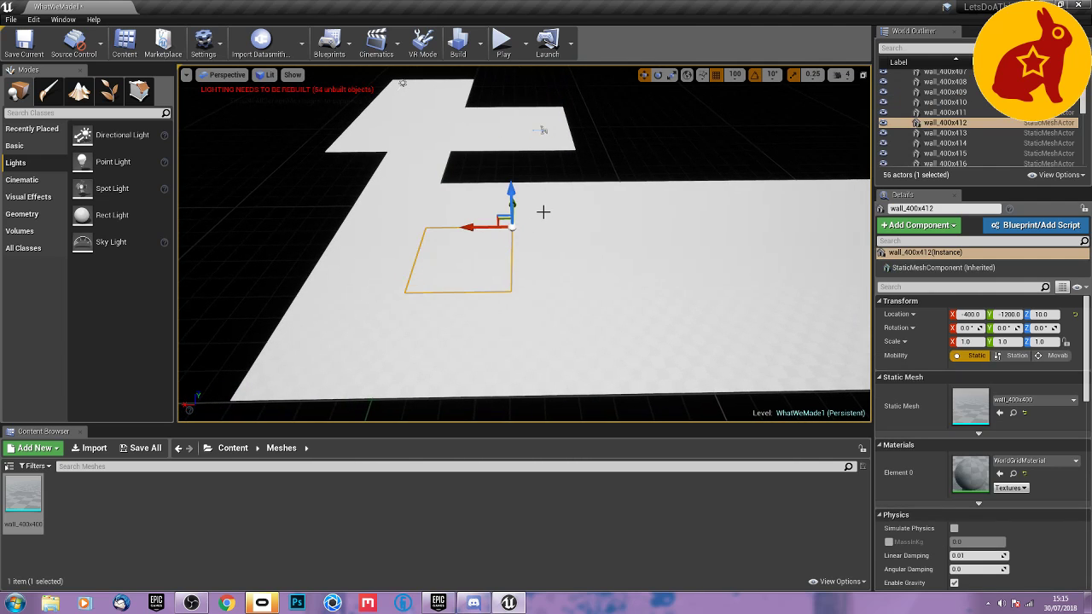
right_drag(407, 201, 515, 160)
key(a)
key(w)
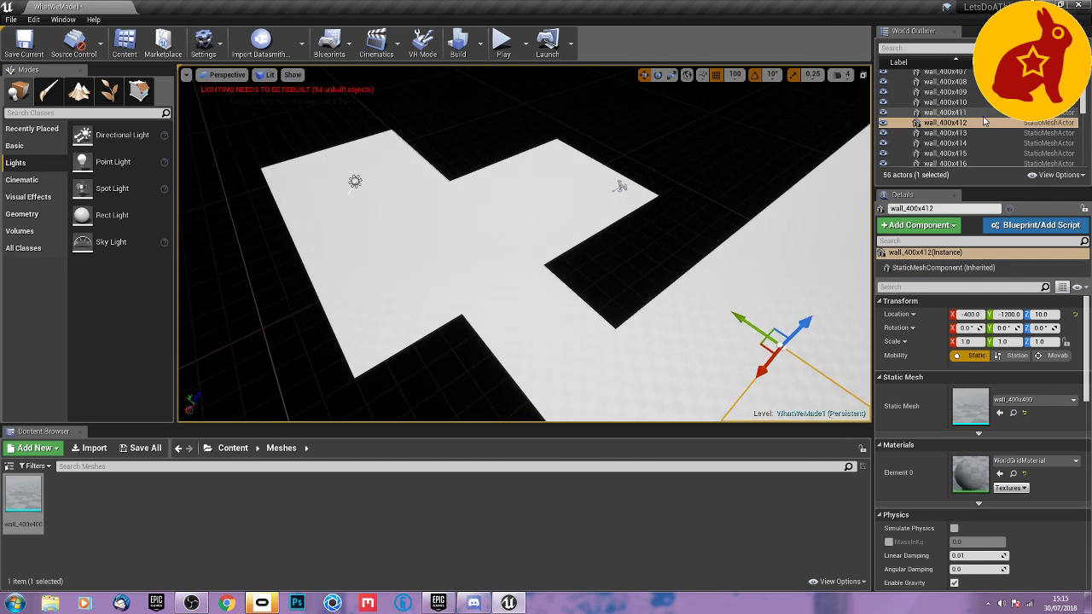
Rename the Floor folder in the outliner as Rooms.
scroll(983, 114, up, 5)
click(925, 86)
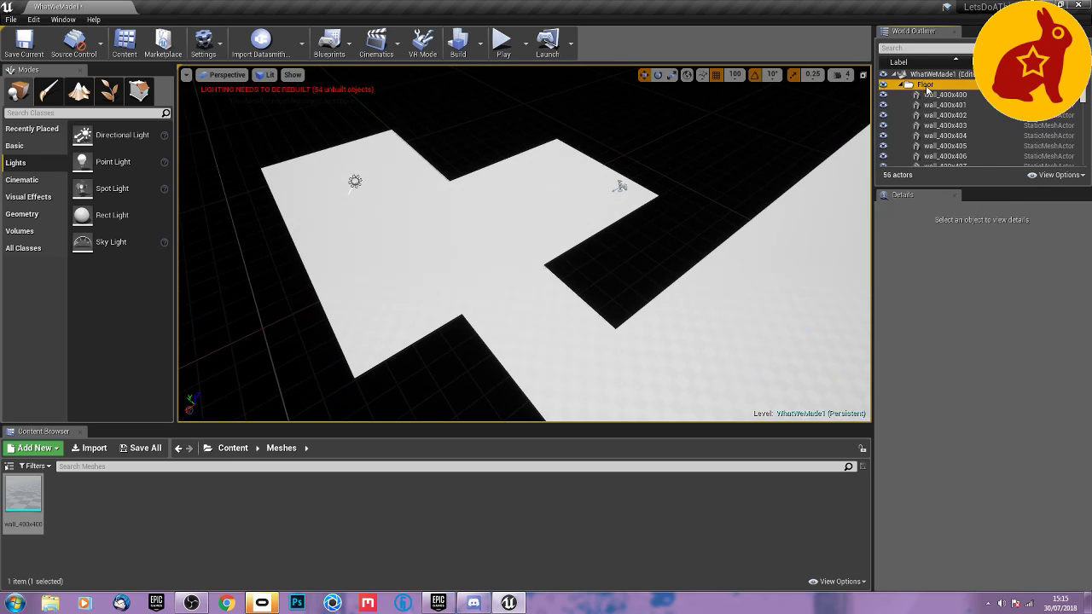
click(927, 87)
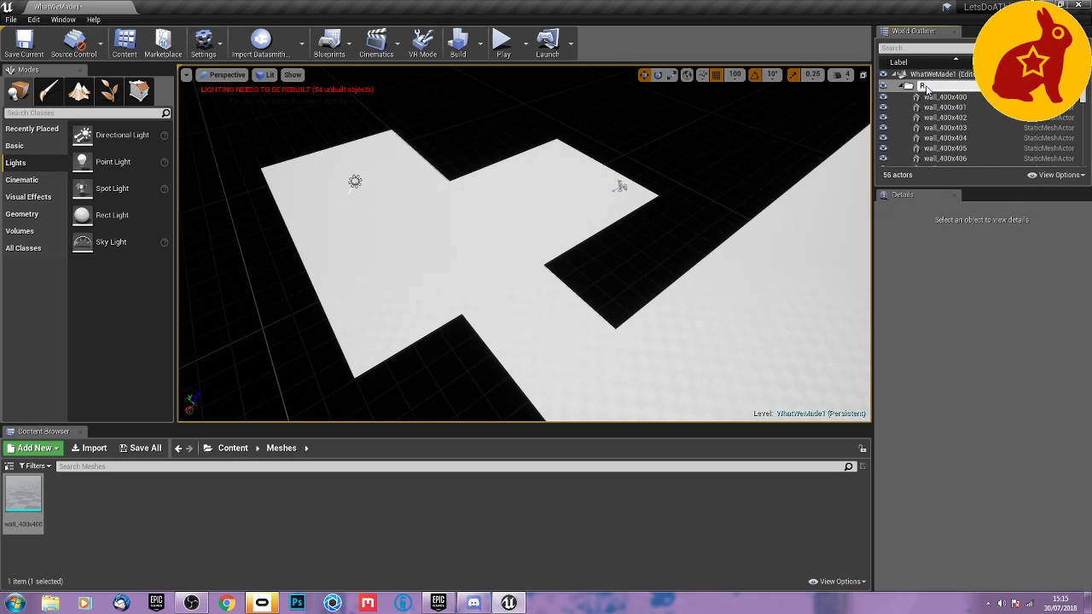
key(Return)
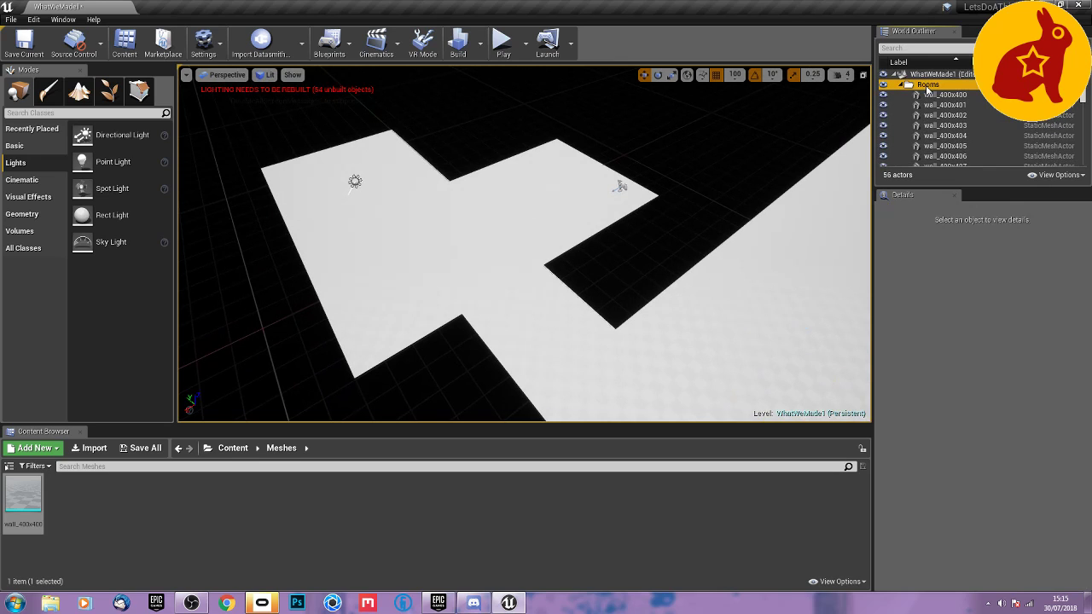
Duplicate the starting room's tile at X 0, Y 800 across the room to X 800.
right_drag(522, 270, 451, 265)
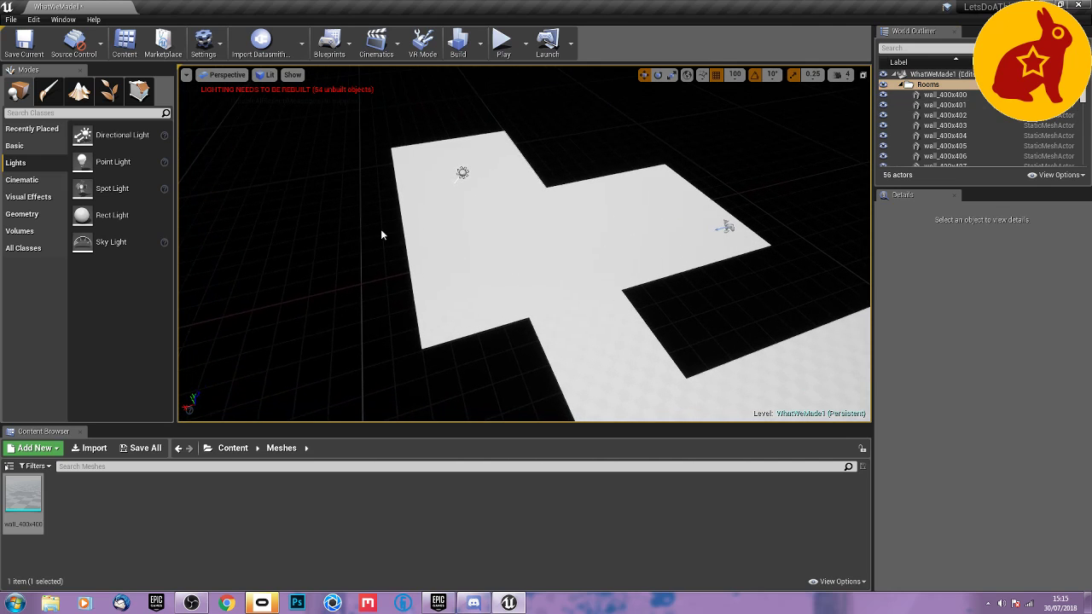
mouse_move(415, 227)
right_down()
mouse_move(479, 228)
mouse_move(415, 225)
right_up()
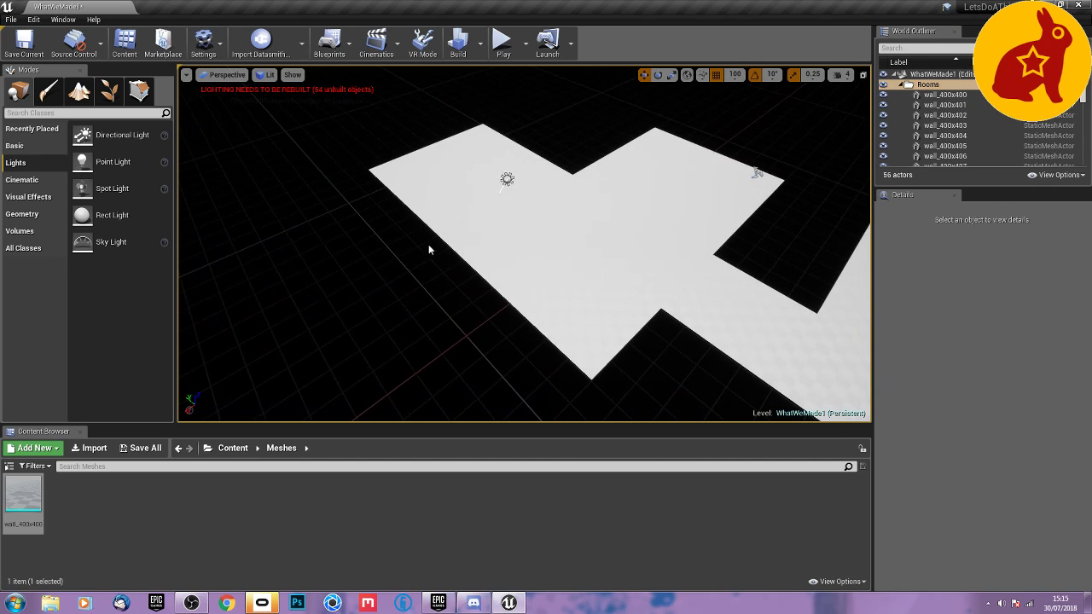
click(533, 169)
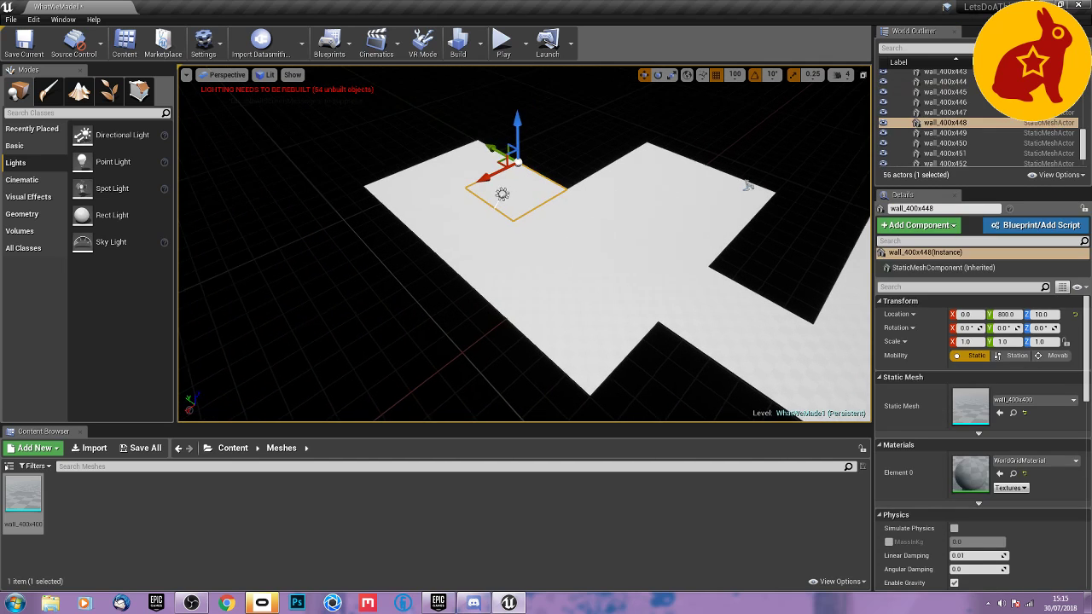
key(f)
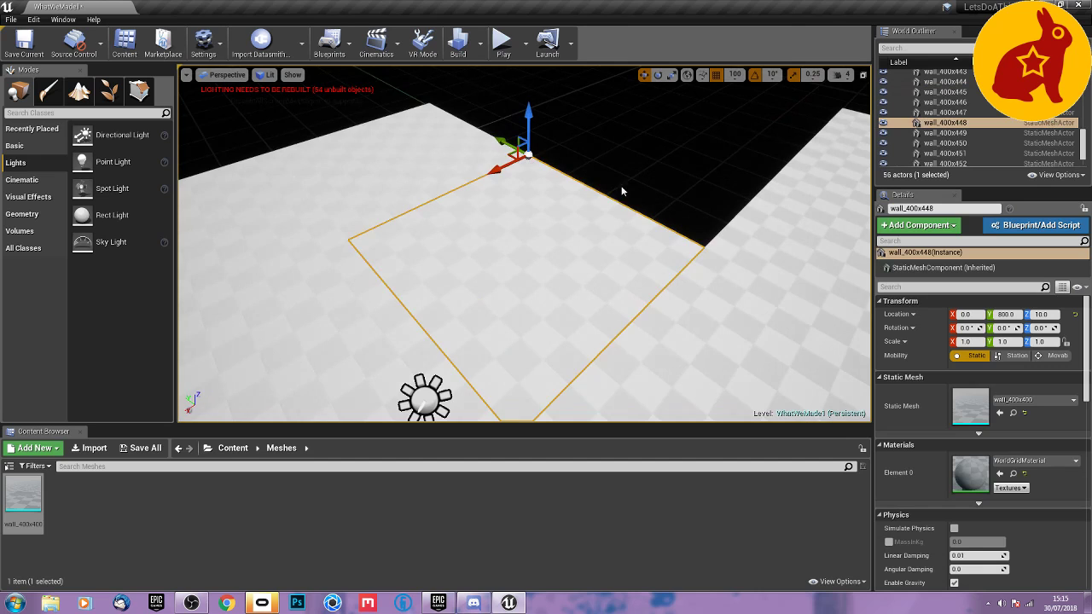
right_drag(622, 191, 703, 155)
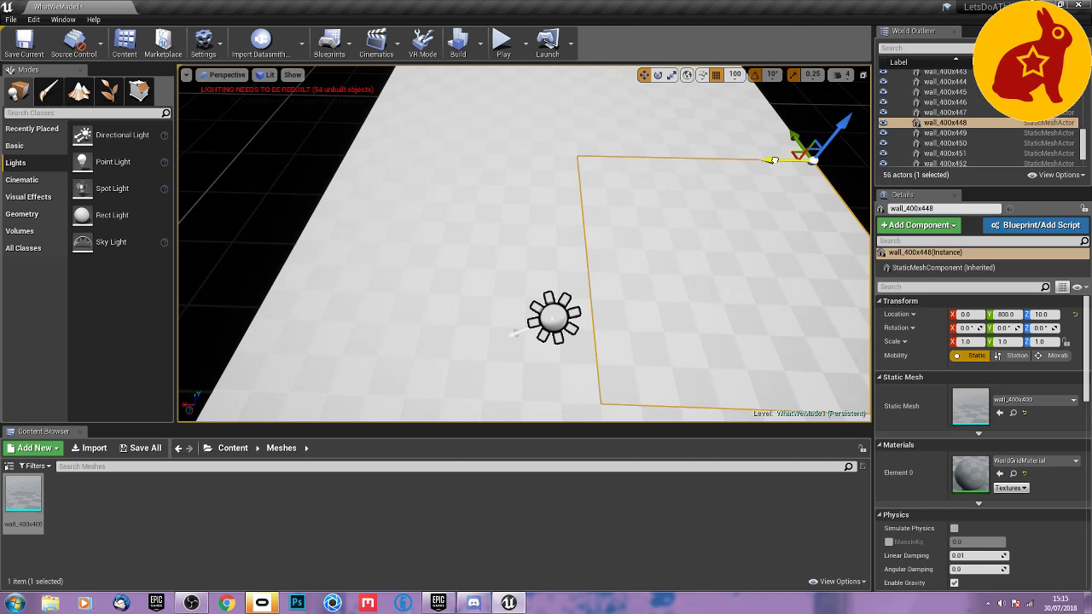
alt+drag(772, 160, 295, 170)
Rotate the duplicated tile 90° about the Y axis so it stands upright as a wall along the room's edge.
key(e)
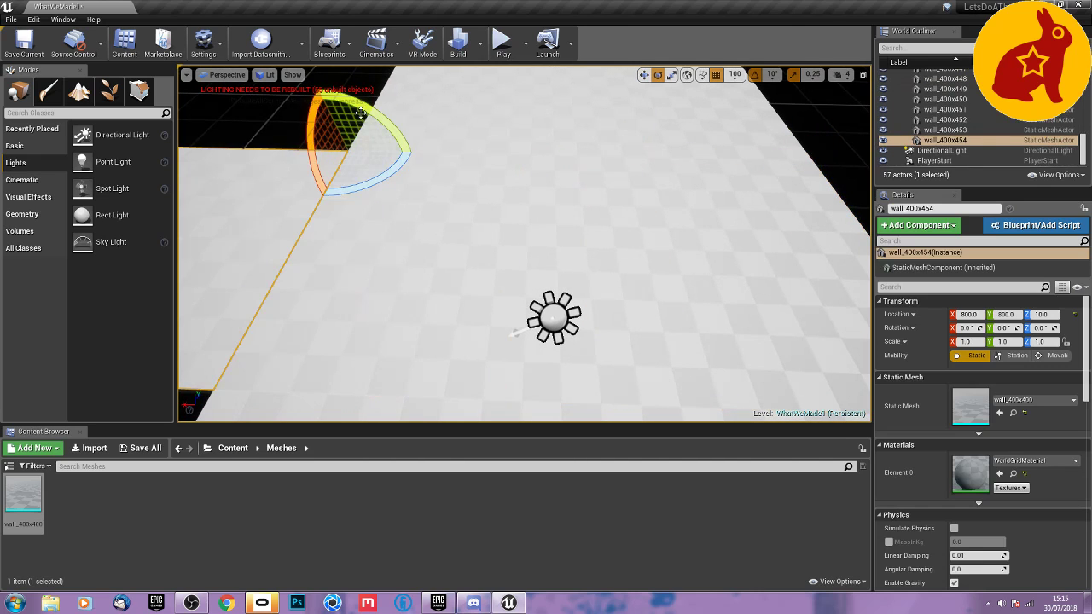
drag(361, 112, 414, 128)
key(f)
right_drag(524, 243, 508, 291)
mouse_move(478, 160)
right_down()
mouse_move(503, 162)
mouse_move(448, 160)
mouse_move(478, 160)
mouse_move(469, 192)
mouse_move(485, 156)
right_up()
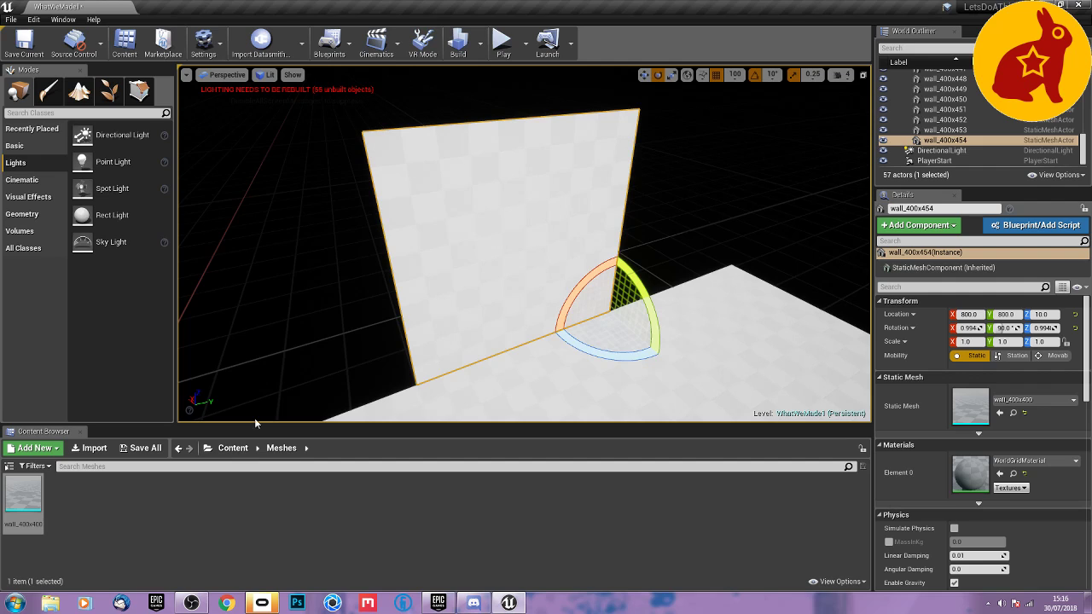
Apply the M_Brick_Clay_Old material from the StarterContent Materials folder to the upright wall.
click(233, 447)
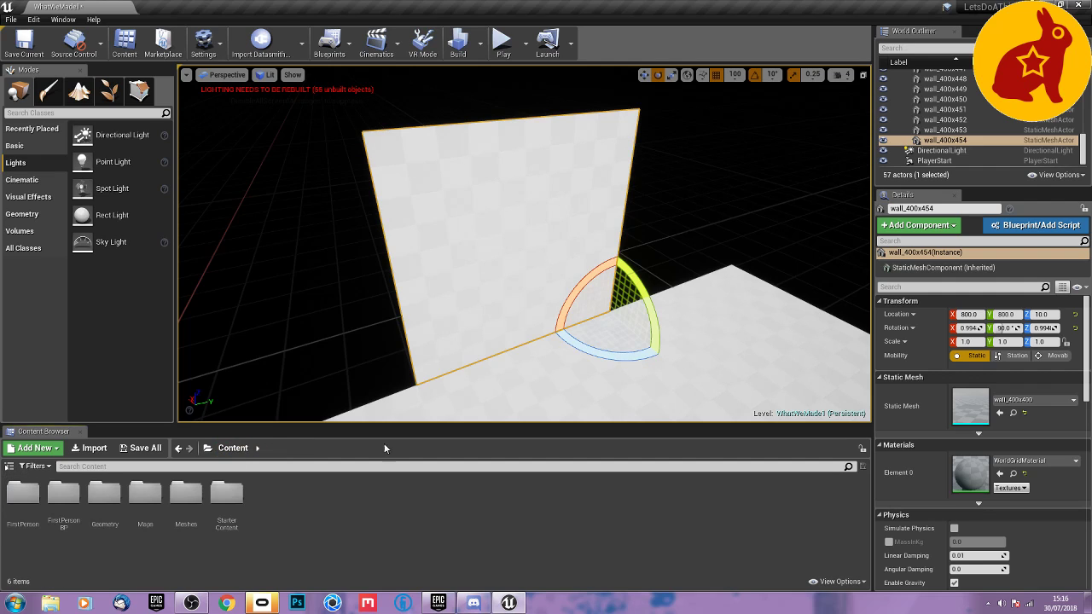
double_click(226, 492)
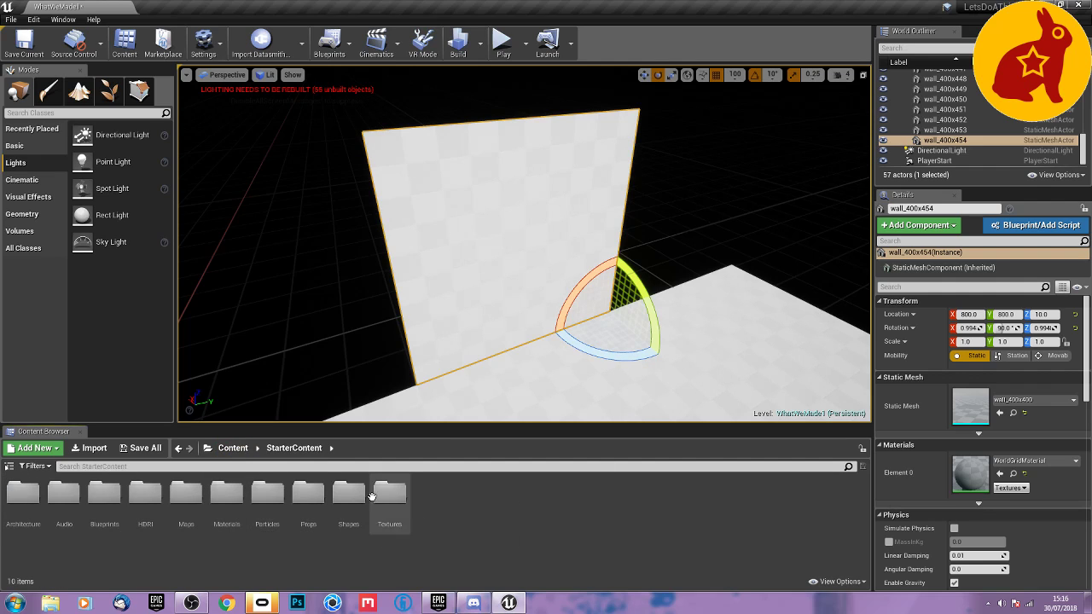
double_click(226, 493)
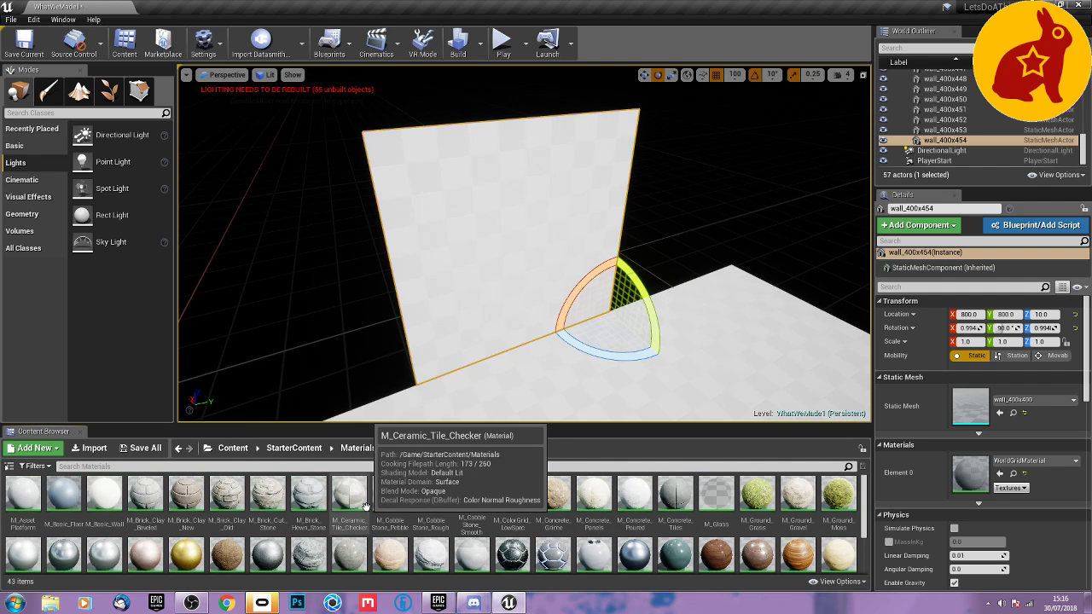
drag(233, 501, 478, 273)
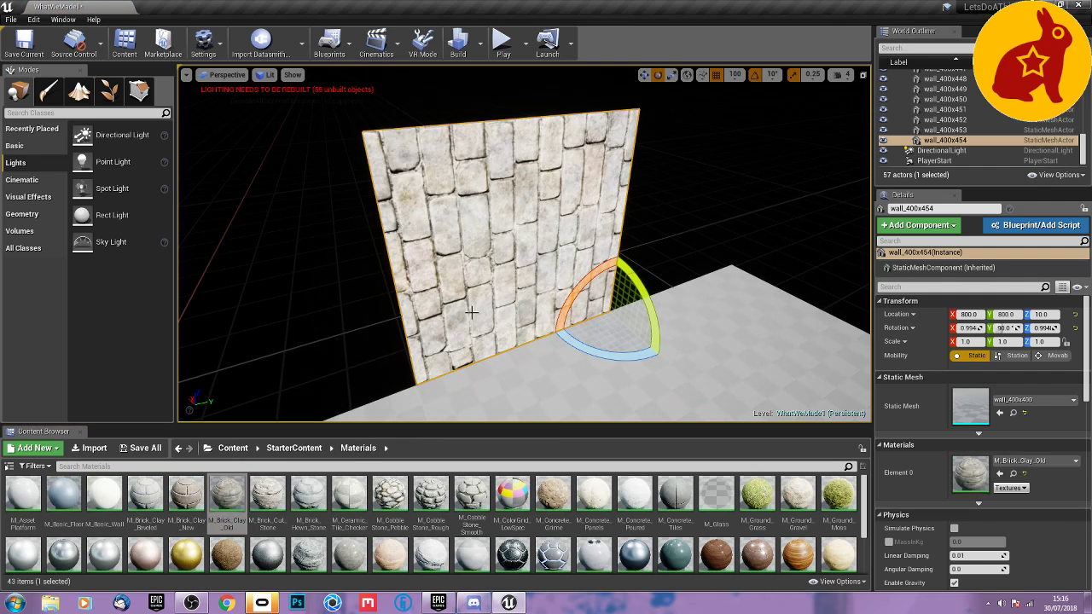
Rotate the upright brick wall by 90° so its brick courses run horizontally along the room's edge.
key(w)
key(r)
key(e)
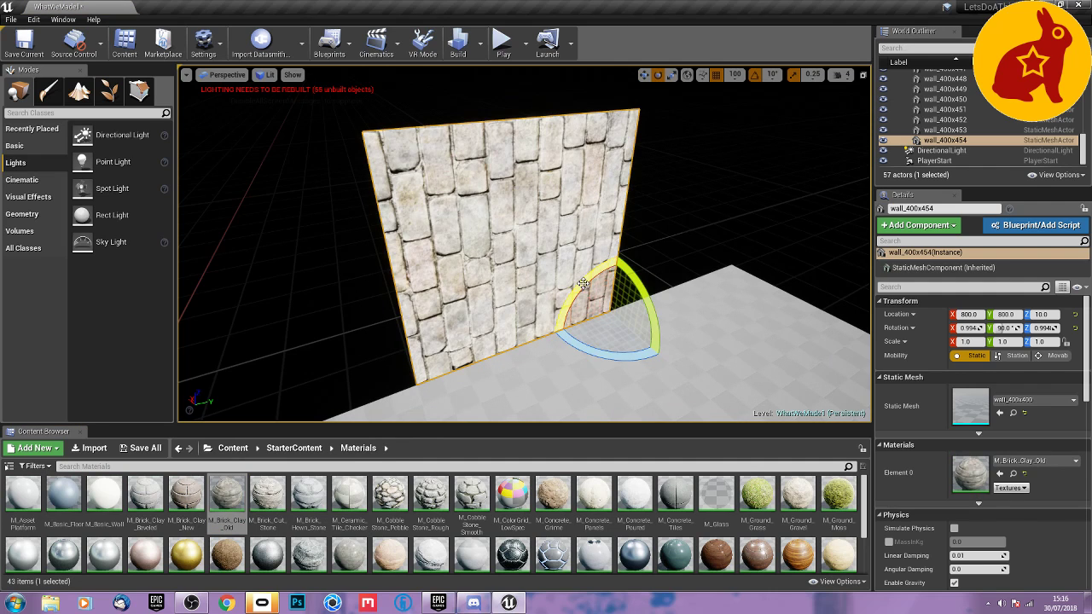
drag(583, 284, 470, 295)
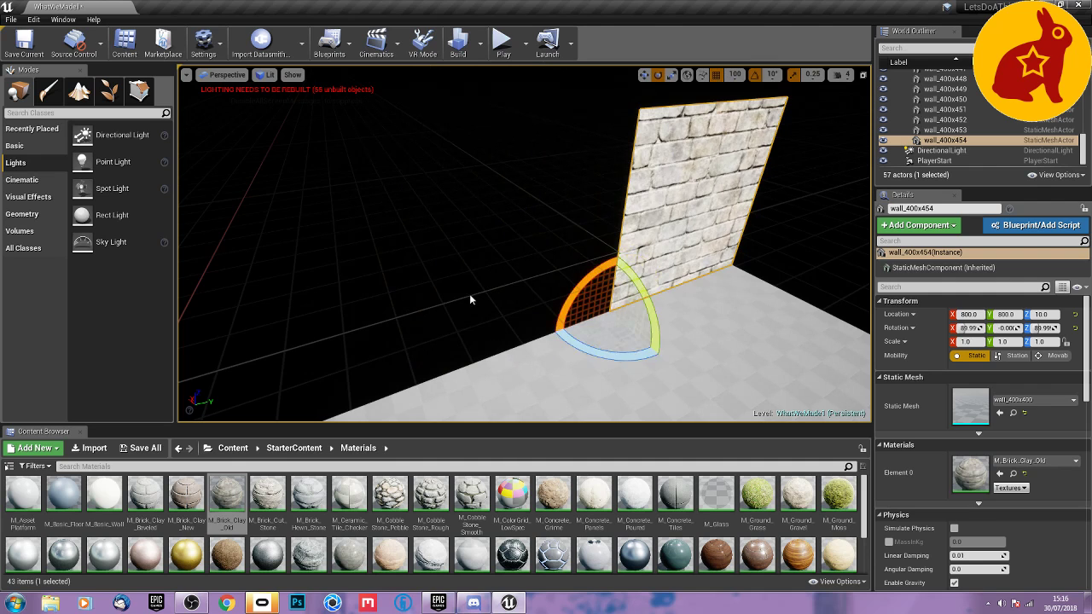
click(425, 291)
right_drag(425, 290, 498, 251)
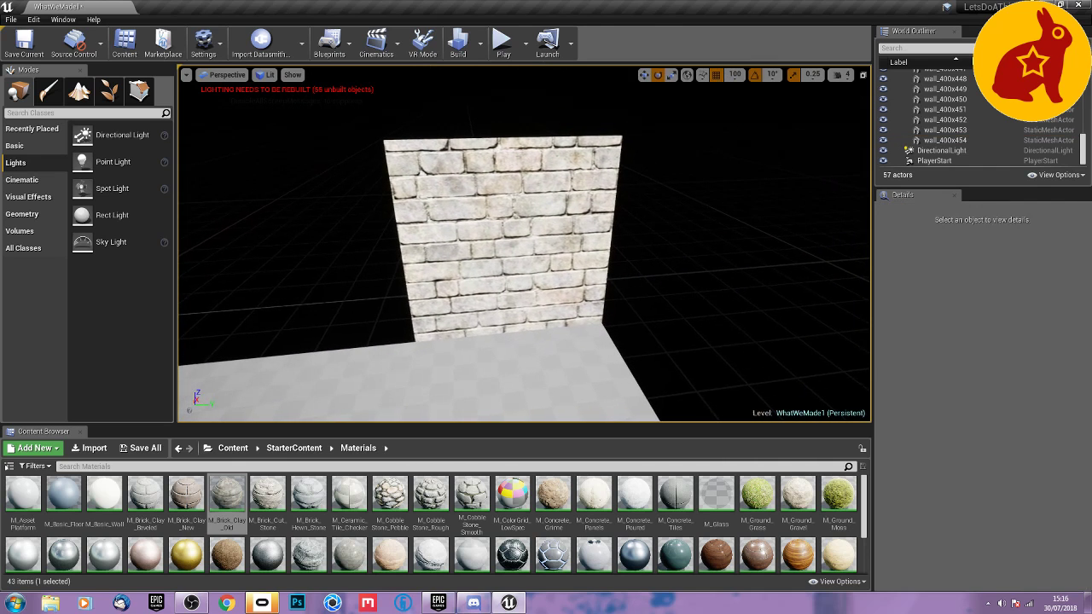
Apply the M_Basic_Wall material to the upright wall in place of the brick.
drag(104, 494, 441, 188)
click(446, 291)
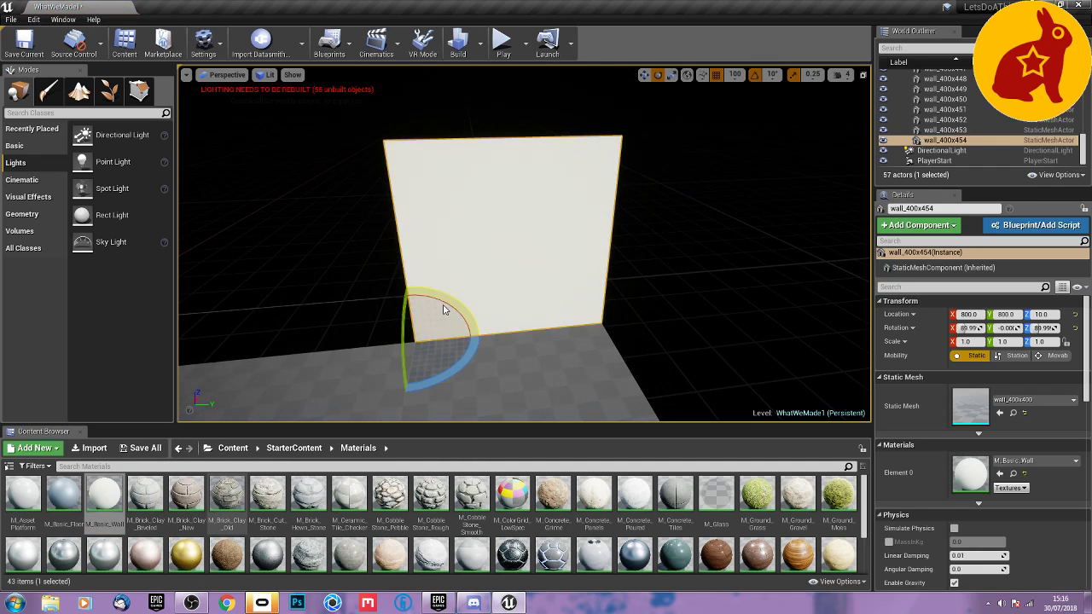
right_drag(445, 309, 396, 322)
Duplicate the wall panel along the room's edge at X 800, then duplicate the pair to form a row of four.
key(s)
key(space)
key(space)
key(s)
right_drag(573, 285, 601, 283)
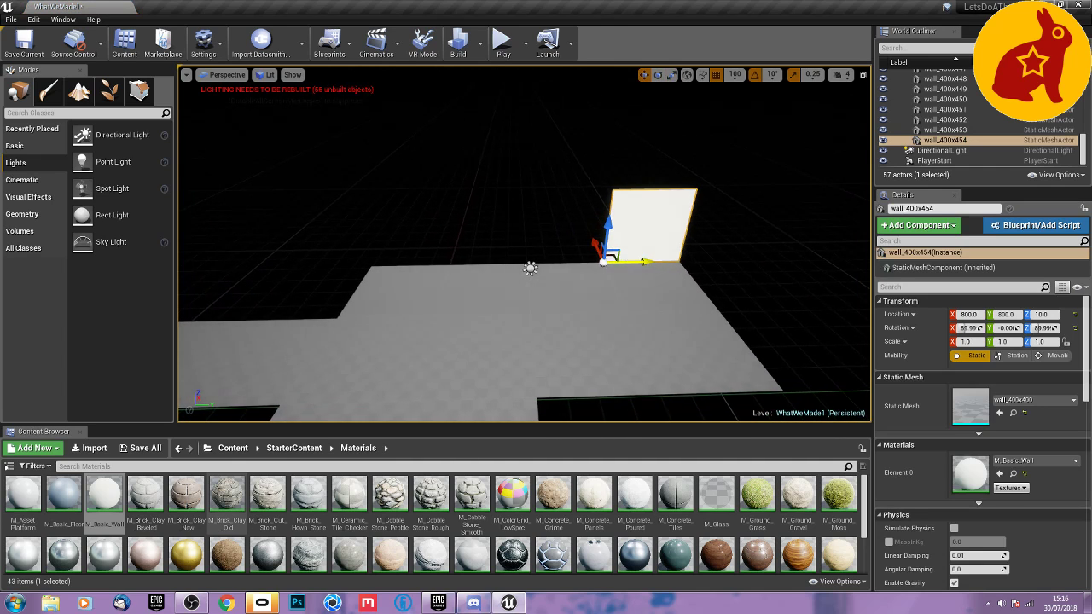
alt+drag(631, 261, 554, 252)
ctrl+click(622, 229)
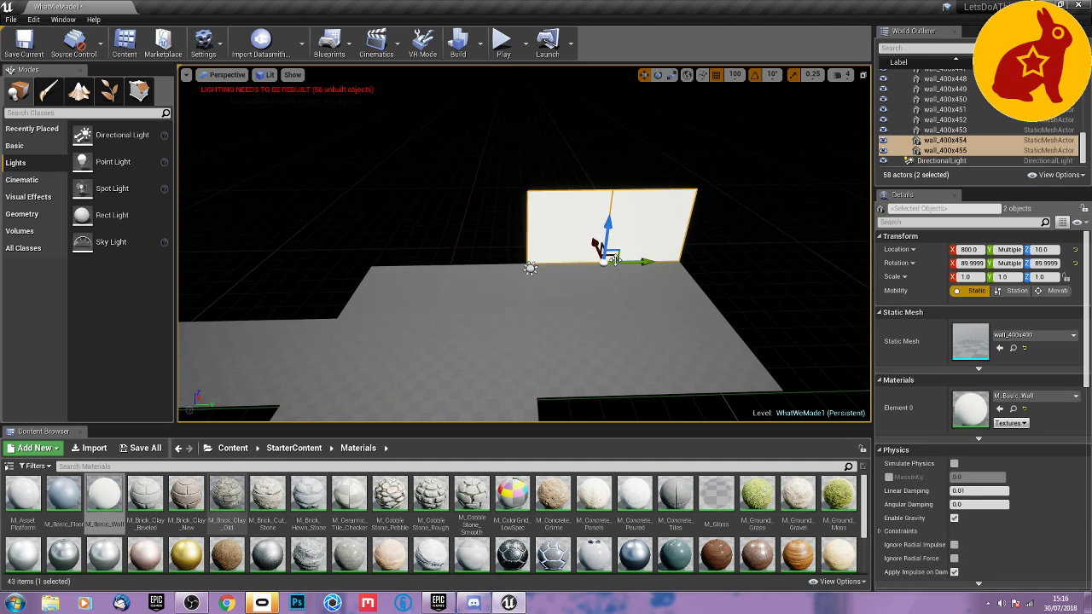
alt+drag(631, 261, 401, 264)
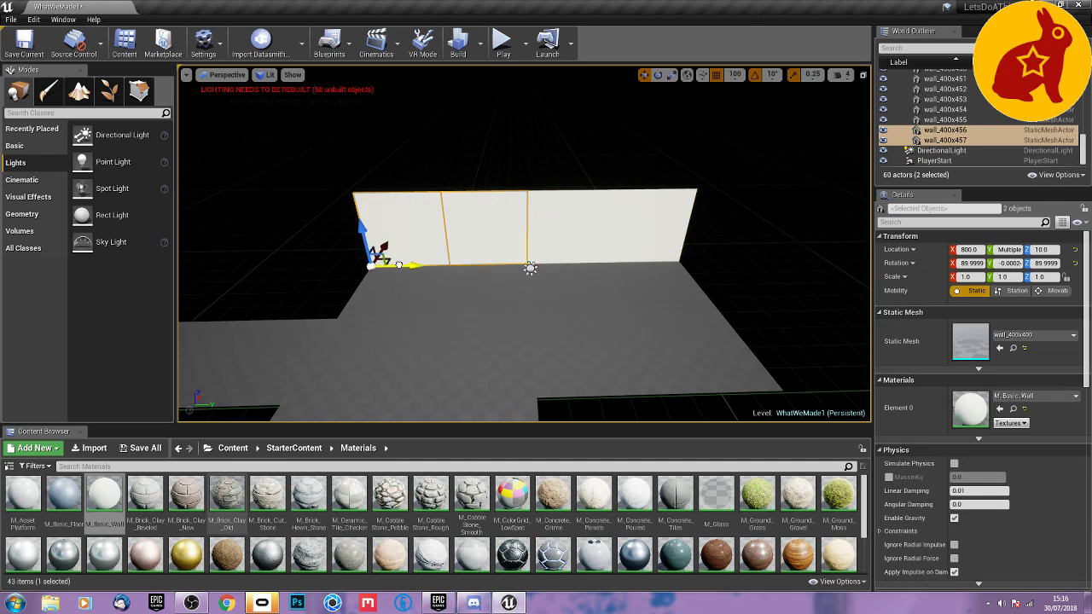
Duplicate all four wall panels as a continuing row and shift the copies to X 400 along the adjoining floor edge.
right_drag(399, 268, 316, 316)
scroll(602, 286, down, 8)
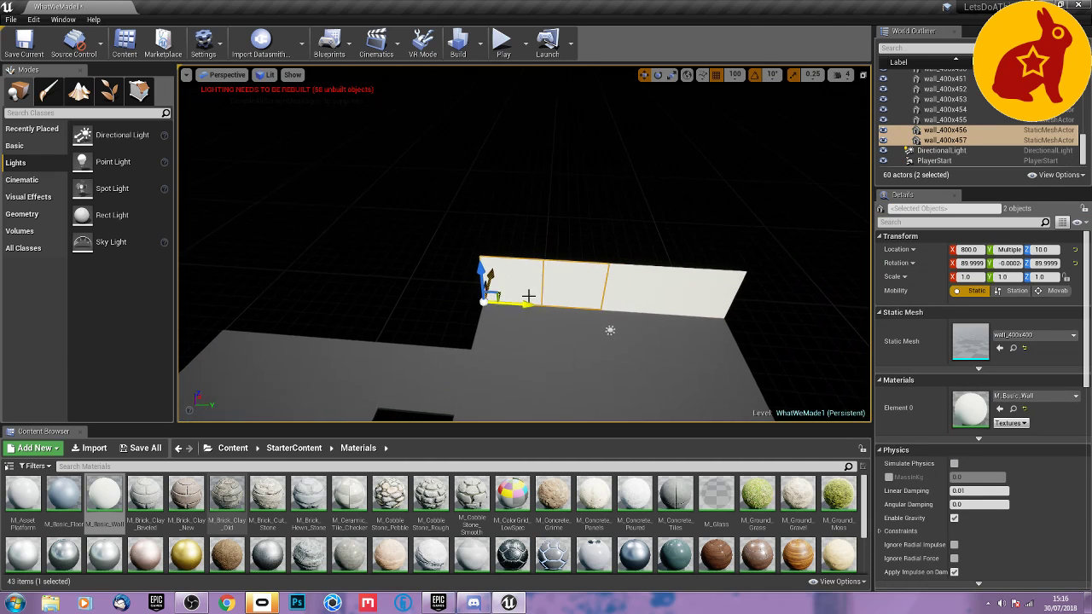
ctrl+click(672, 291)
ctrl+click(691, 295)
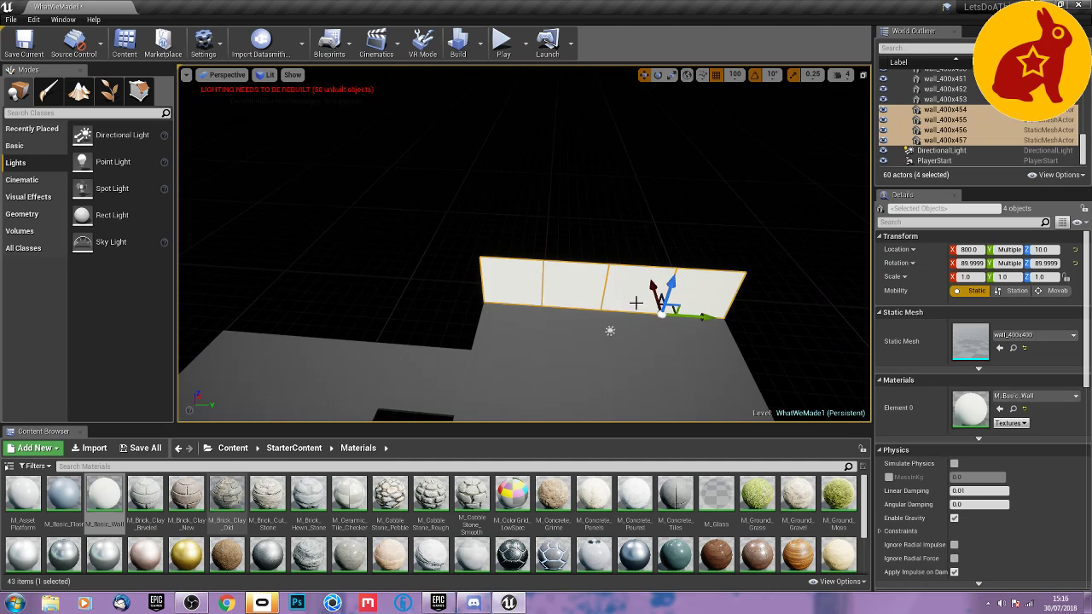
alt+drag(689, 316, 305, 317)
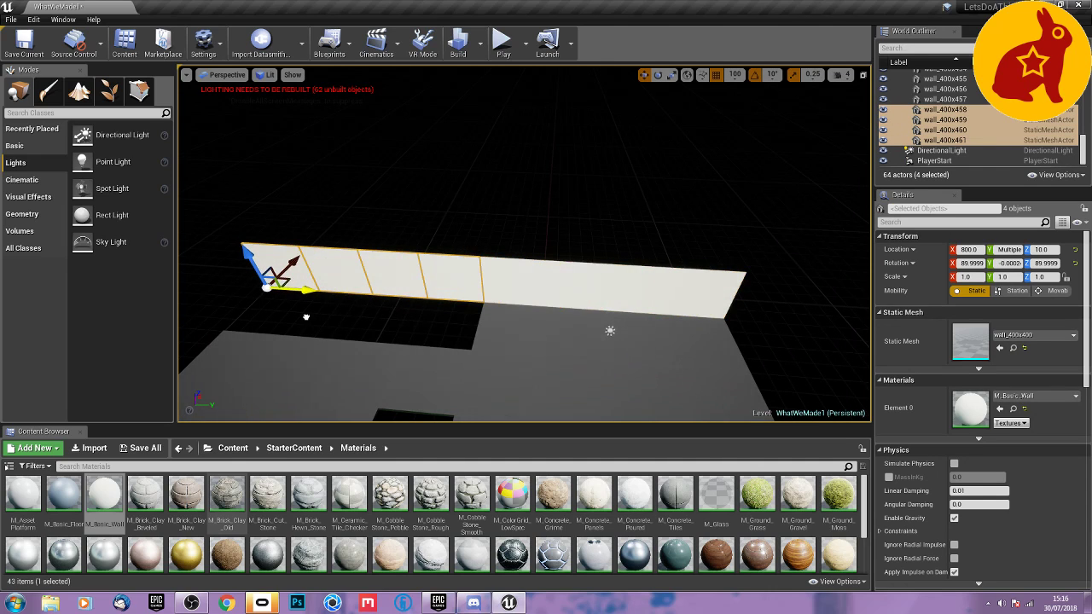
drag(284, 270, 263, 298)
right_drag(351, 297, 281, 366)
key(s)
Duplicate two panels of the room's X 800 wall, turn the copies 180°, and move them to the opposite edge.
right_drag(503, 274, 549, 273)
click(604, 209)
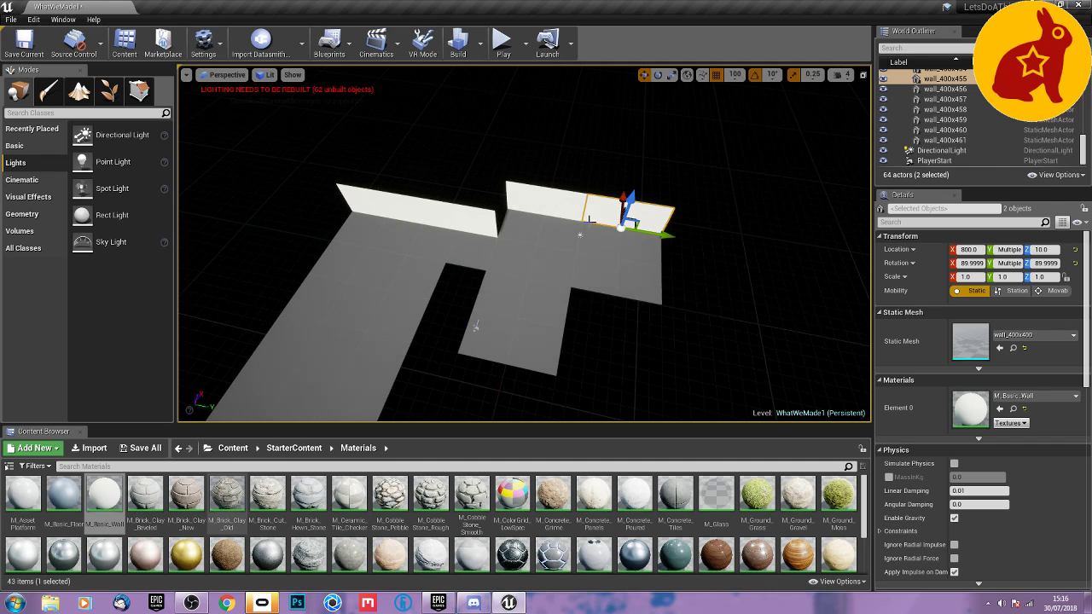
key(f)
key(e)
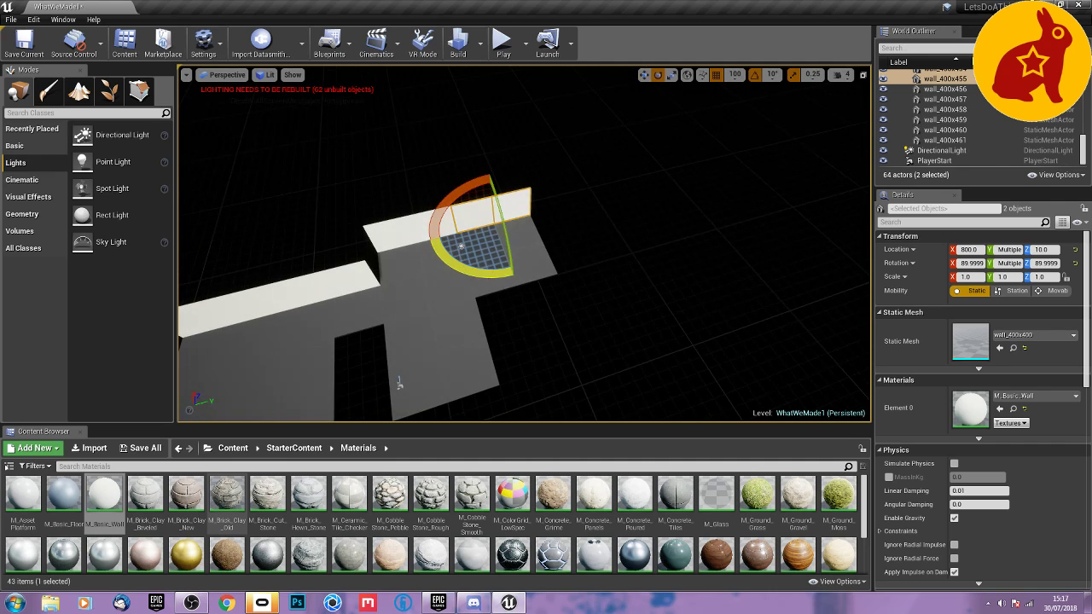
alt+drag(473, 271, 375, 280)
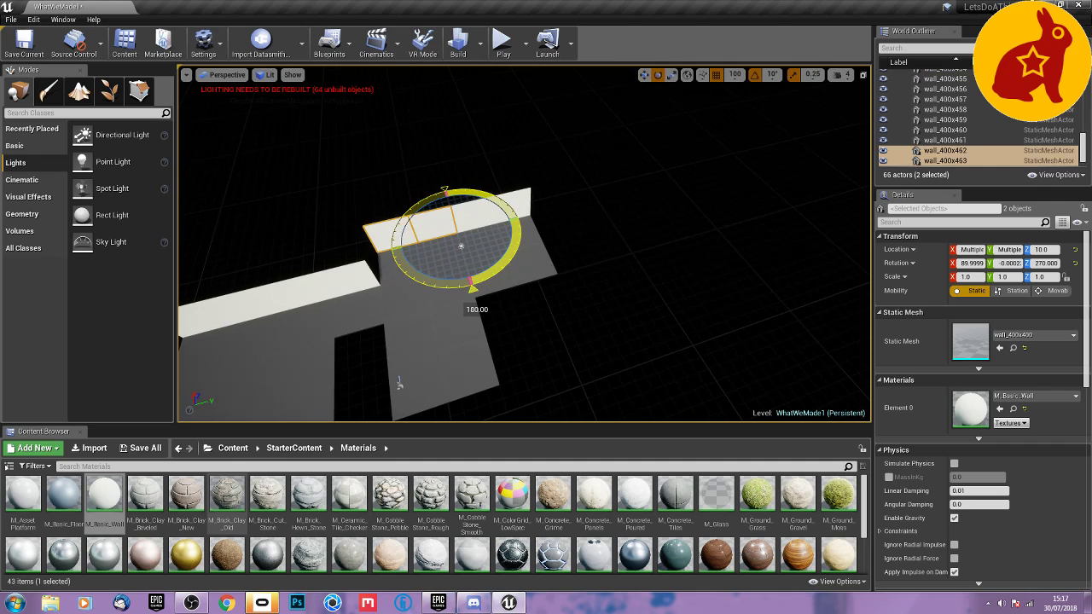
key(w)
key(a)
right_drag(445, 240, 575, 237)
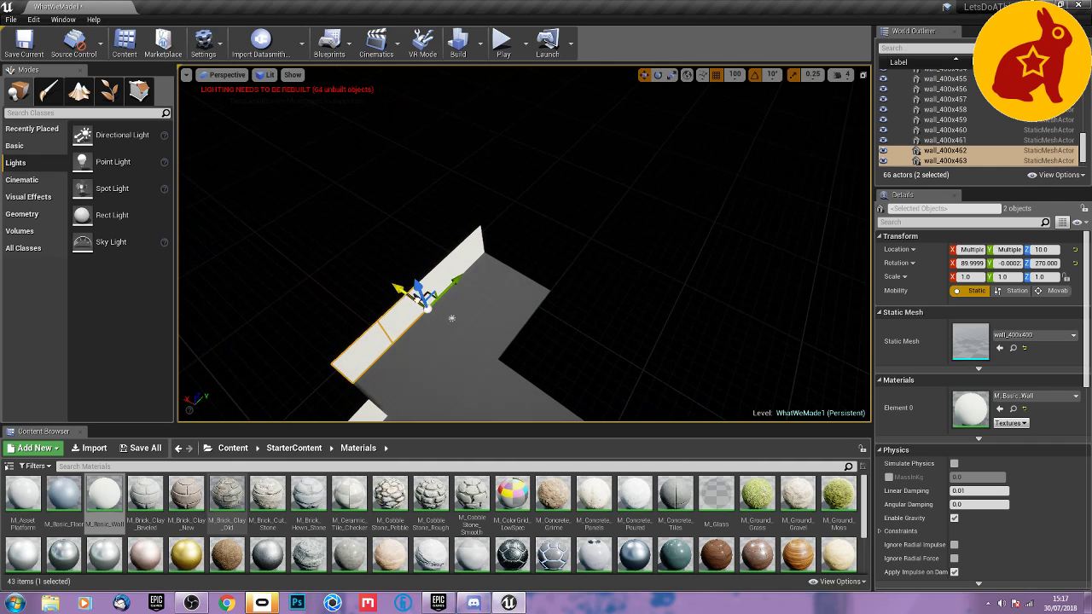
drag(411, 293, 589, 275)
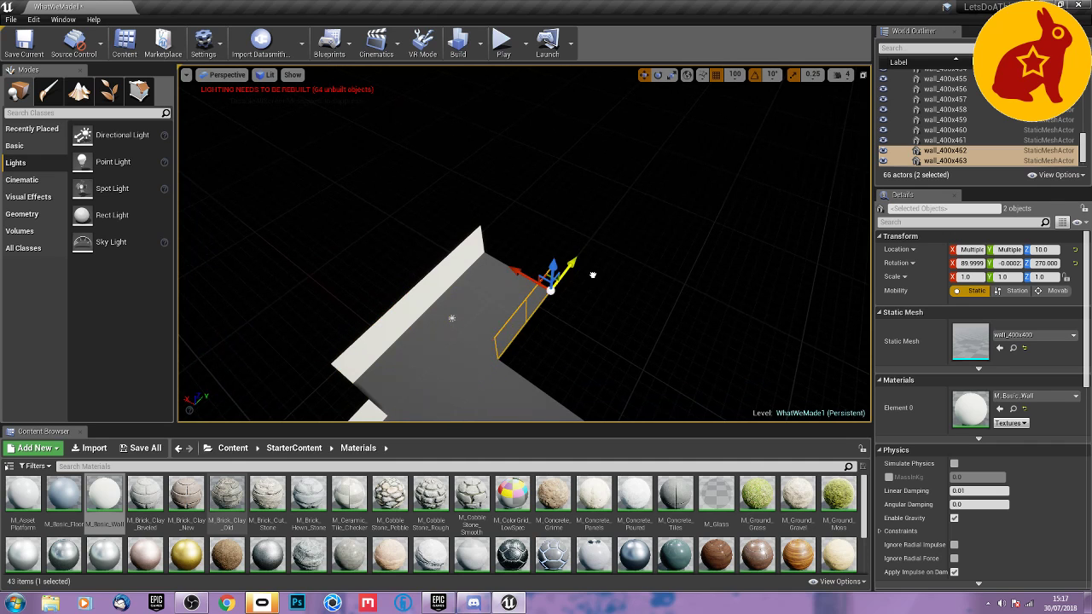
Duplicate the selected wall pair, rotate the copies to a Z rotation of 180°, and place them along the room's end edge.
key(a)
right_drag(553, 328, 665, 266)
key(w)
key(e)
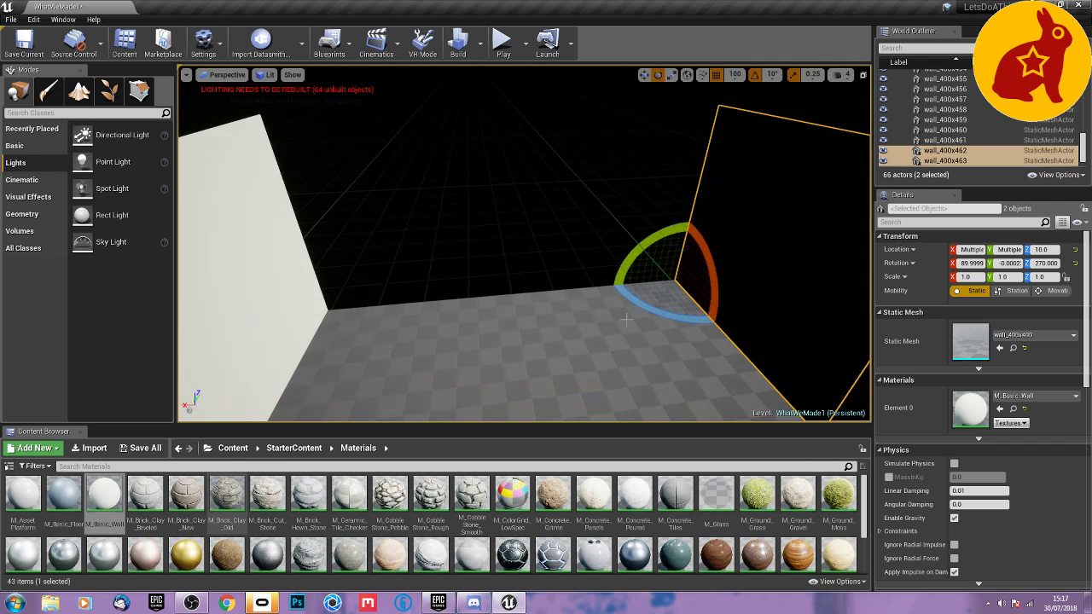
drag(654, 317, 277, 315)
key(w)
right_drag(271, 318, 337, 319)
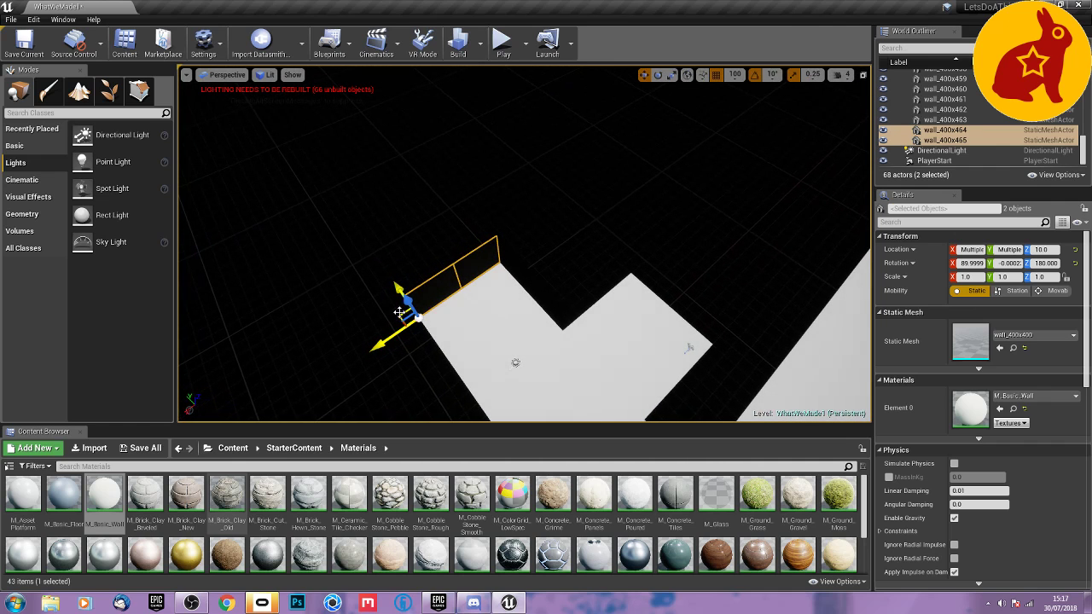
Duplicate wall pairs onto the side and end edges of the alcove that holds the player start.
alt+drag(398, 312, 540, 322)
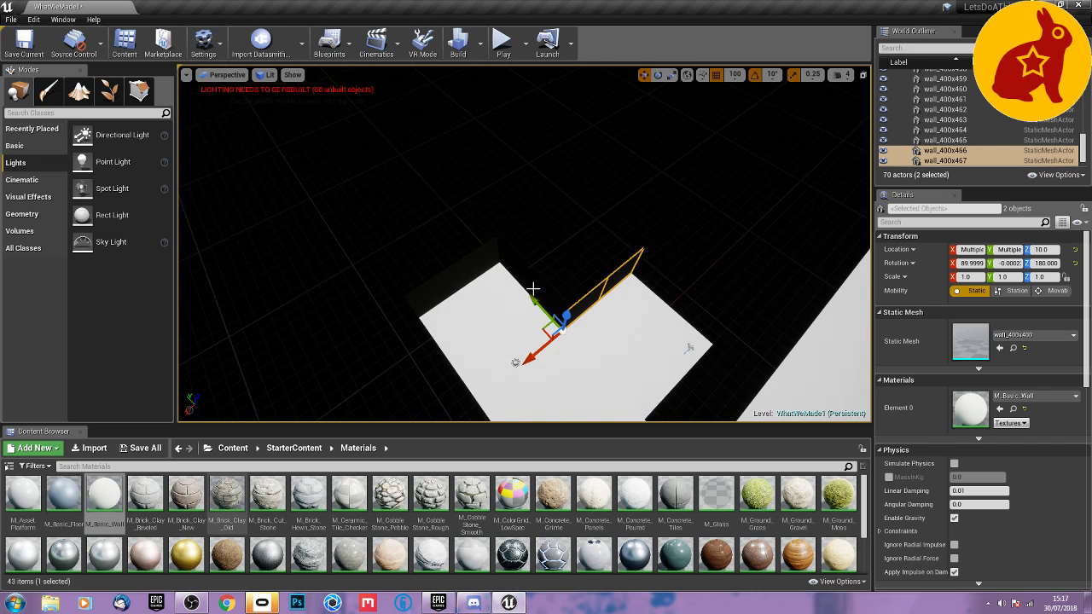
click(532, 289)
ctrl+click(518, 271)
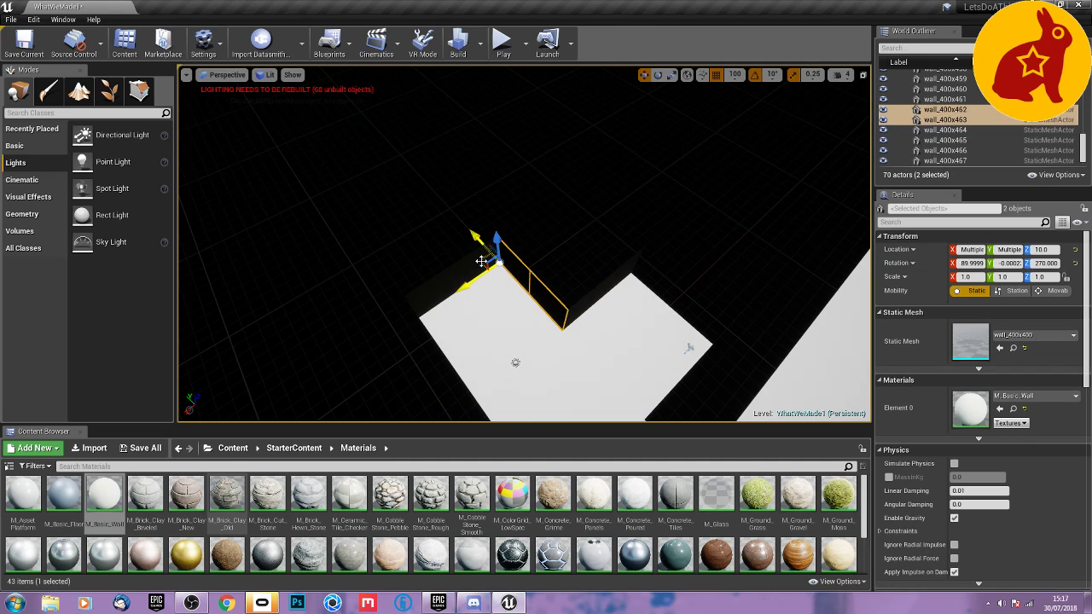
alt+drag(482, 261, 618, 274)
right_drag(616, 270, 709, 262)
mouse_move(558, 351)
right_down()
mouse_move(539, 360)
mouse_move(558, 351)
right_up()
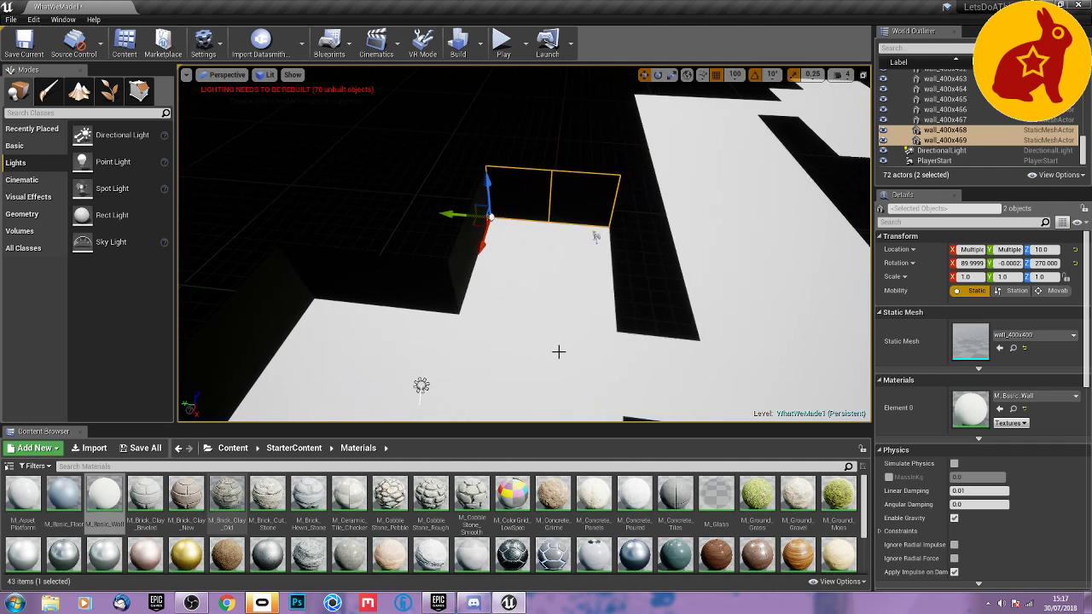
Switch the viewport's view mode from Lit to Unlit.
click(265, 76)
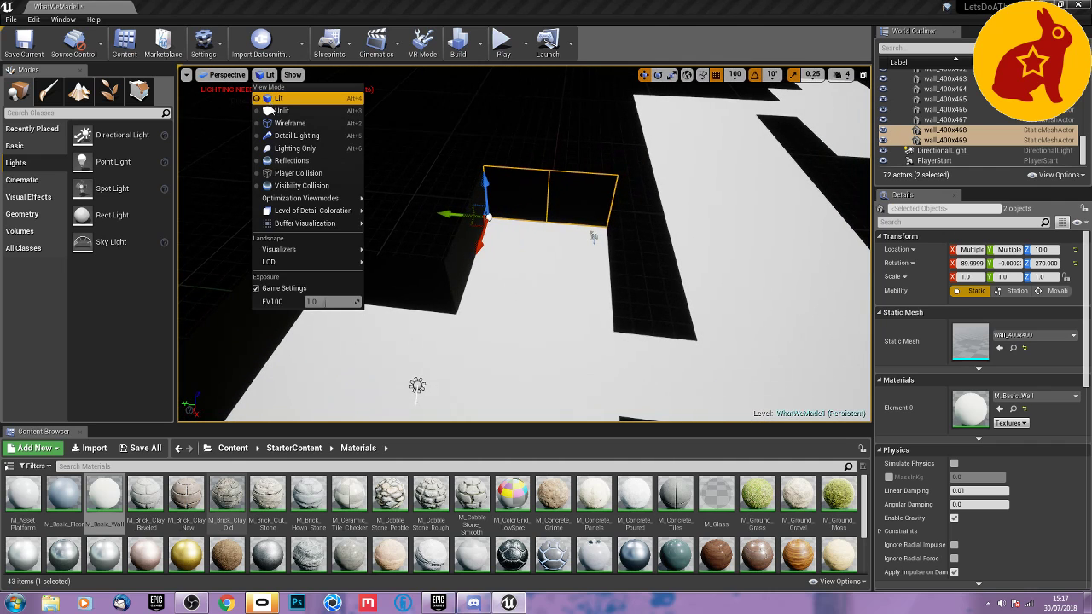
click(270, 108)
right_drag(378, 183, 480, 263)
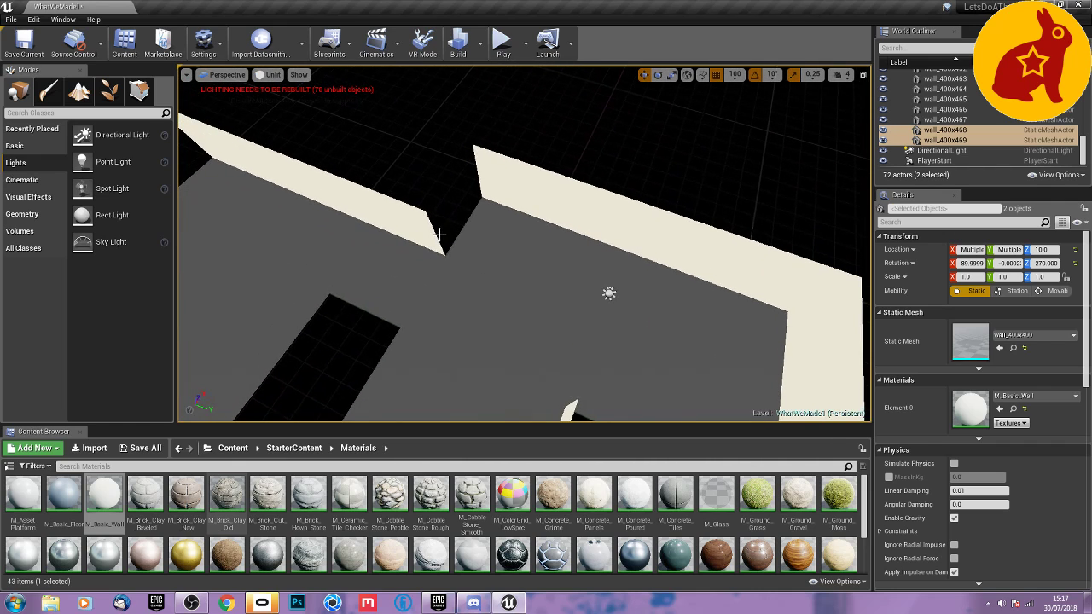
Duplicate the end panel of the X 400 wall, set its Z rotation to 0°, and move it to Y -400 to close the step.
click(439, 233)
key(e)
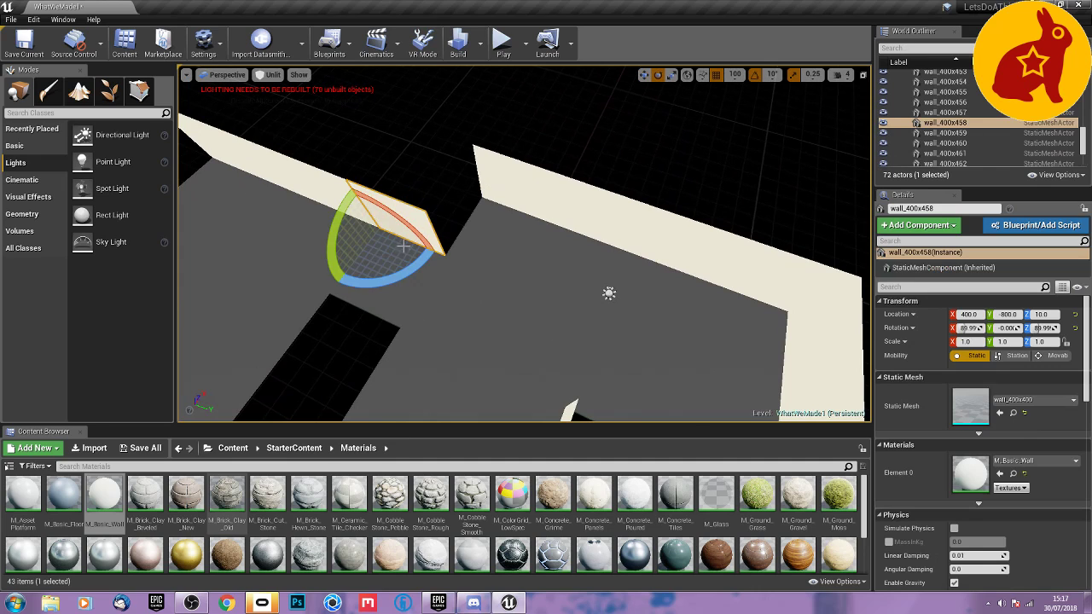
alt+drag(405, 272, 365, 277)
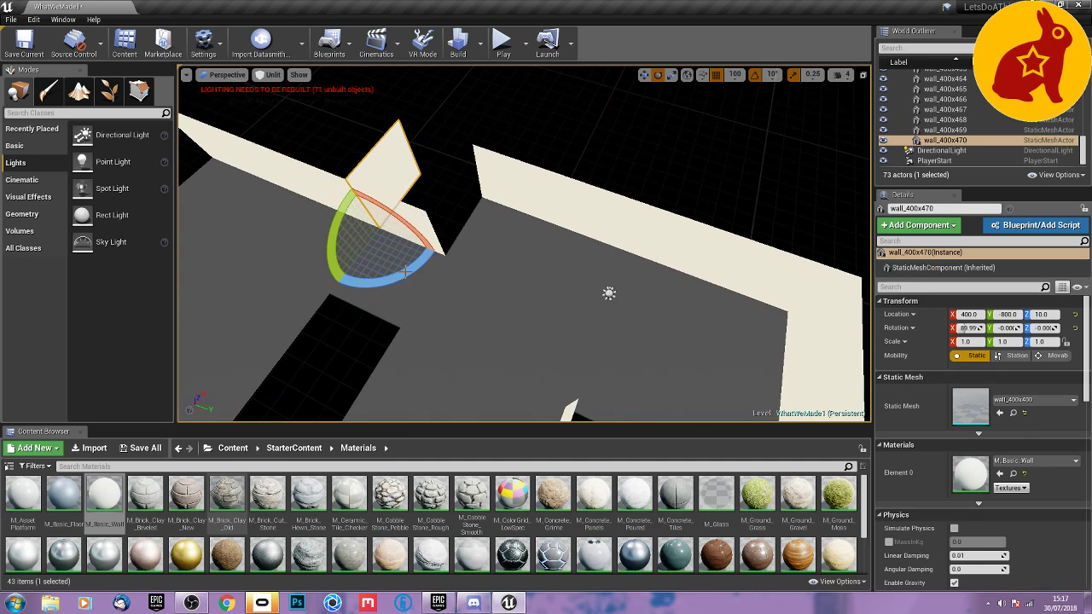
key(w)
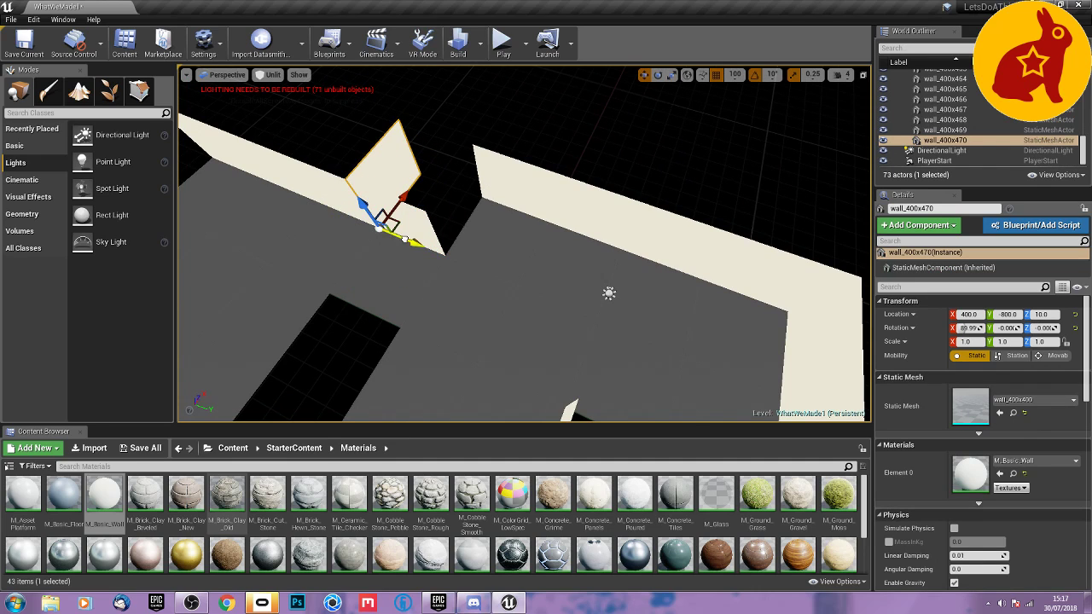
drag(405, 240, 471, 254)
right_drag(471, 254, 500, 289)
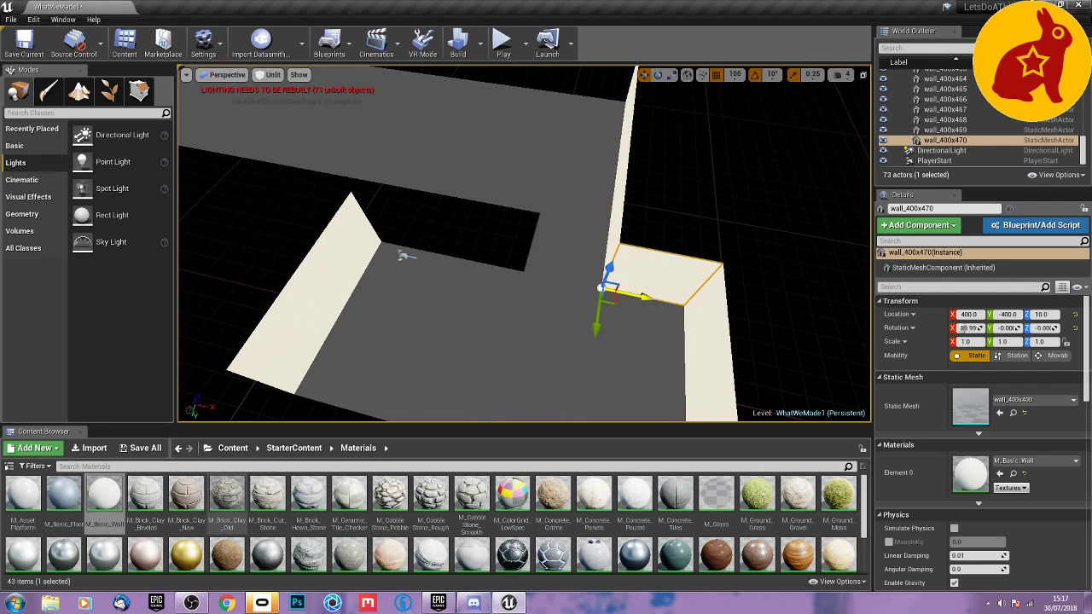
Duplicate the step wall and stand a copy at X 0, Y -400 with a Z rotation of -90°.
alt+drag(631, 295, 683, 277)
key(e)
right_drag(682, 277, 604, 384)
key(w)
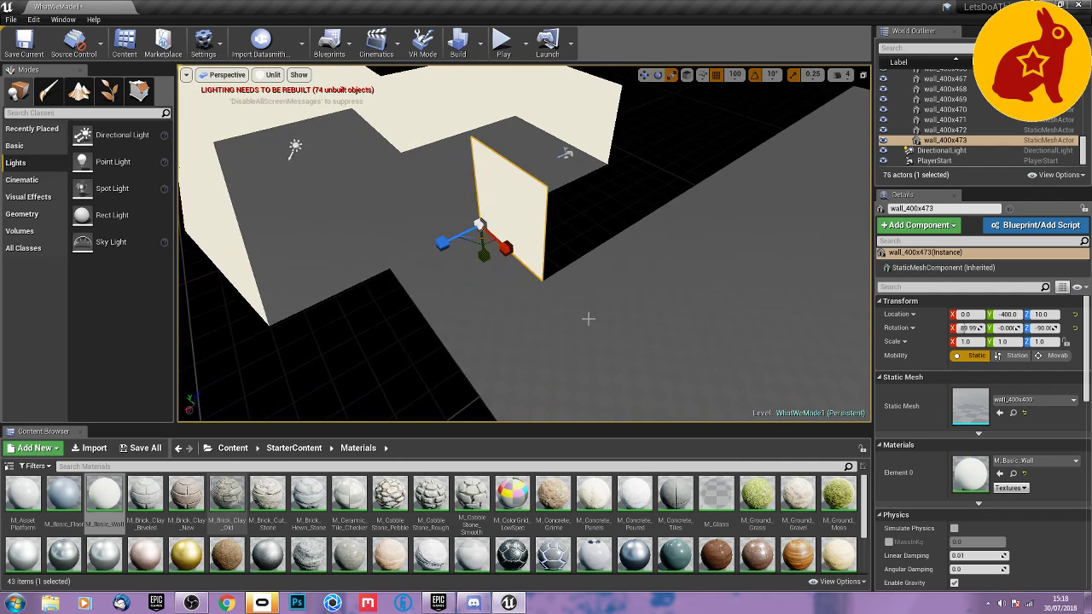
Duplicate the wall at X 0, rotate the copy to a Z rotation of -180°, and move it to Y -800.
key(e)
mouse_move(502, 267)
alt+mouse_down()
mouse_move(474, 290)
mouse_move(529, 281)
mouse_move(502, 269)
alt+mouse_up()
key(w)
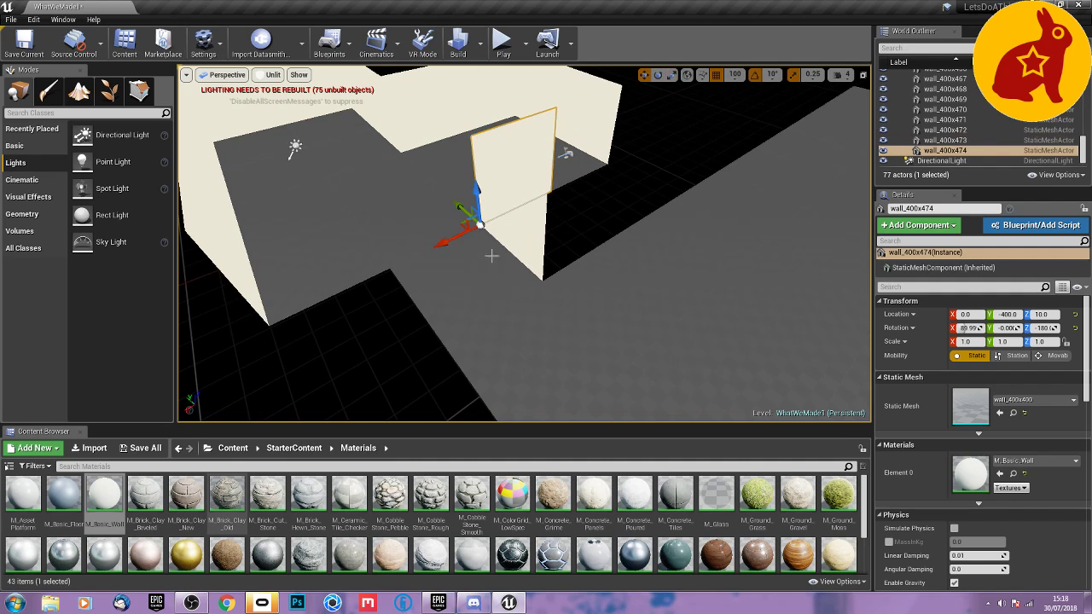
drag(461, 208, 518, 260)
click(535, 272)
click(585, 269)
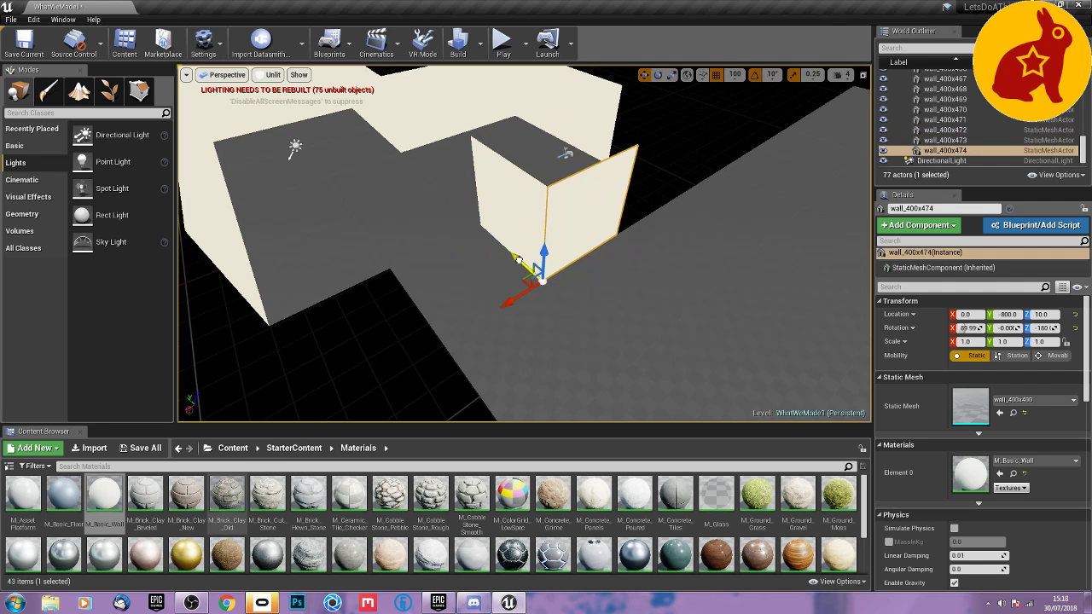
Duplicate the Y -800 wall panel twice along the large floor's edge, out to X -800.
right_drag(543, 256, 384, 235)
mouse_move(508, 319)
right_down()
mouse_move(539, 321)
mouse_move(508, 319)
right_up()
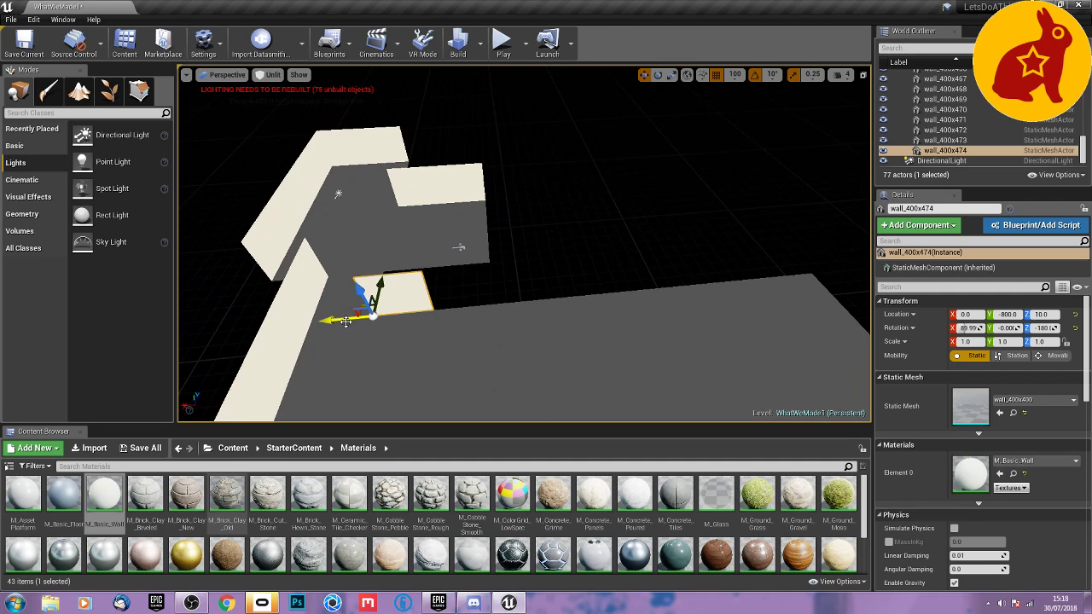
alt+drag(345, 321, 466, 303)
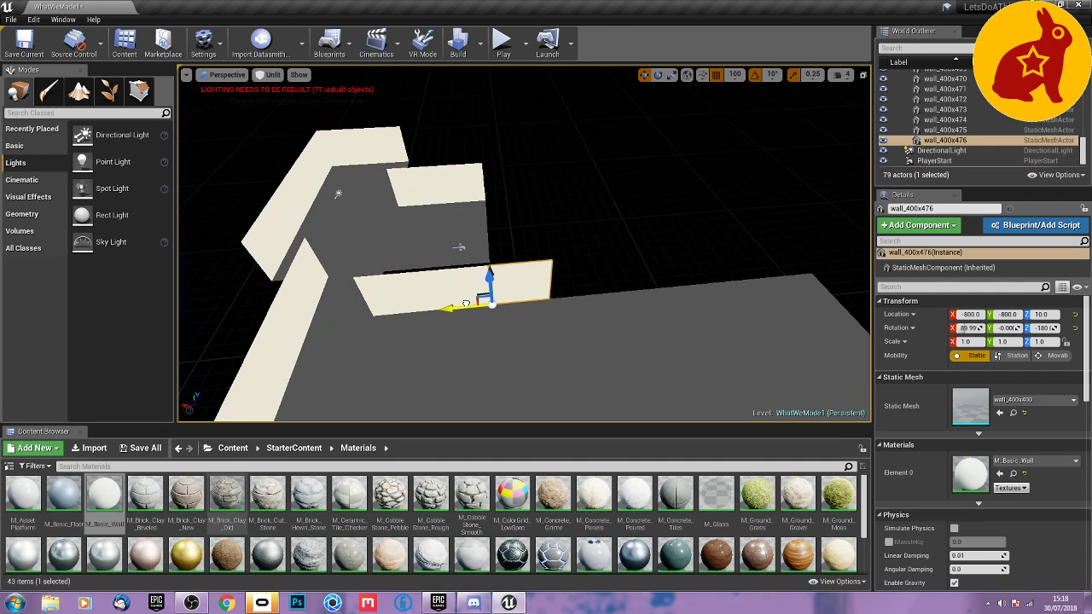
Extend the Y -800 wall along the large floor's edge to X -2800 by duplicating two, and then three, of its panels.
ctrl+click(395, 303)
ctrl+click(439, 286)
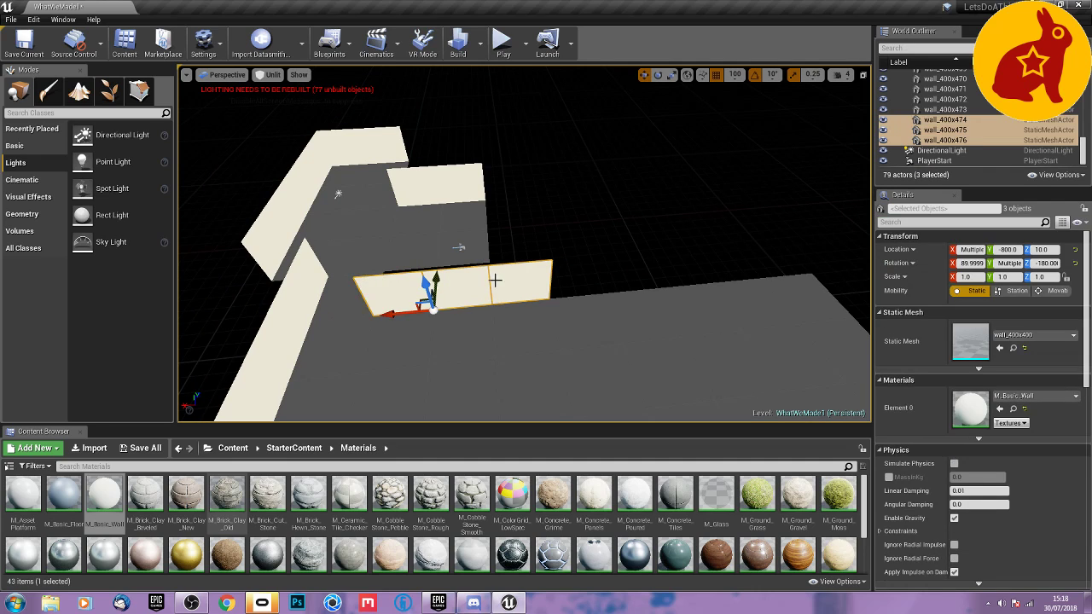
ctrl+click(509, 281)
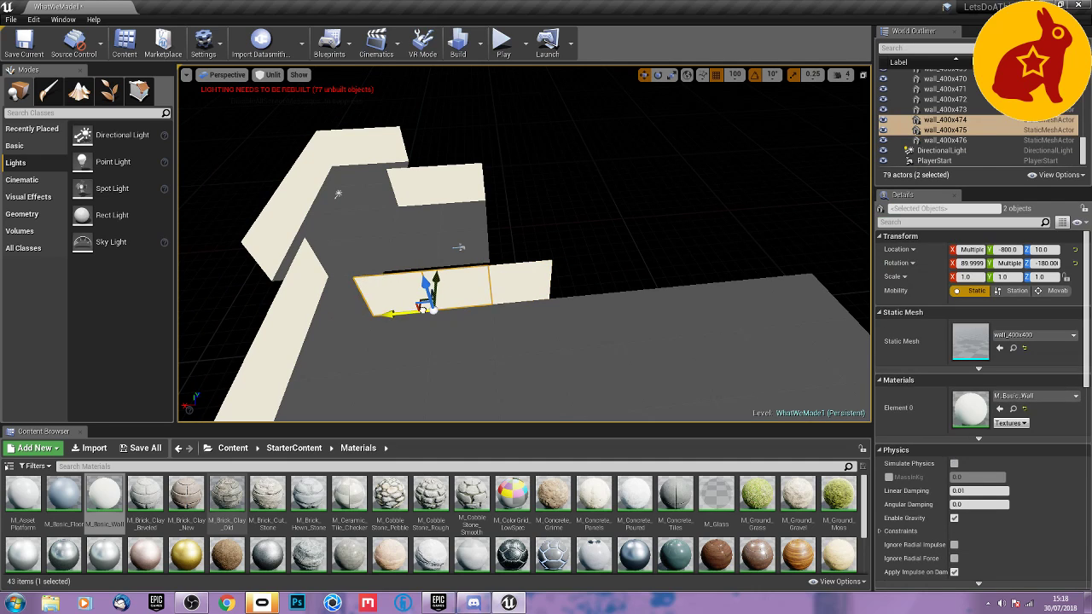
alt+drag(420, 307, 589, 289)
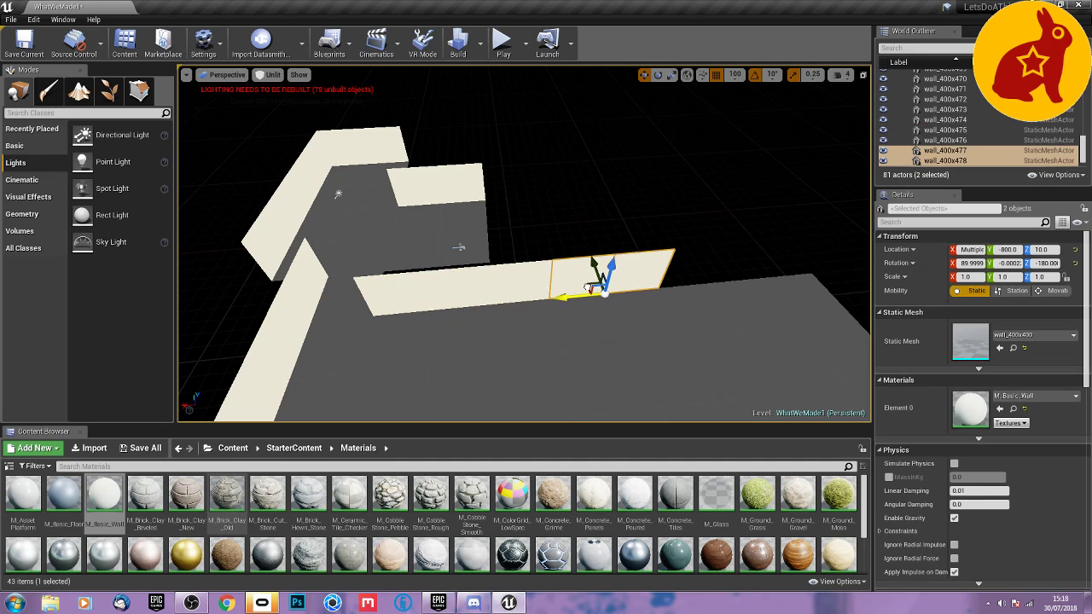
ctrl+click(527, 294)
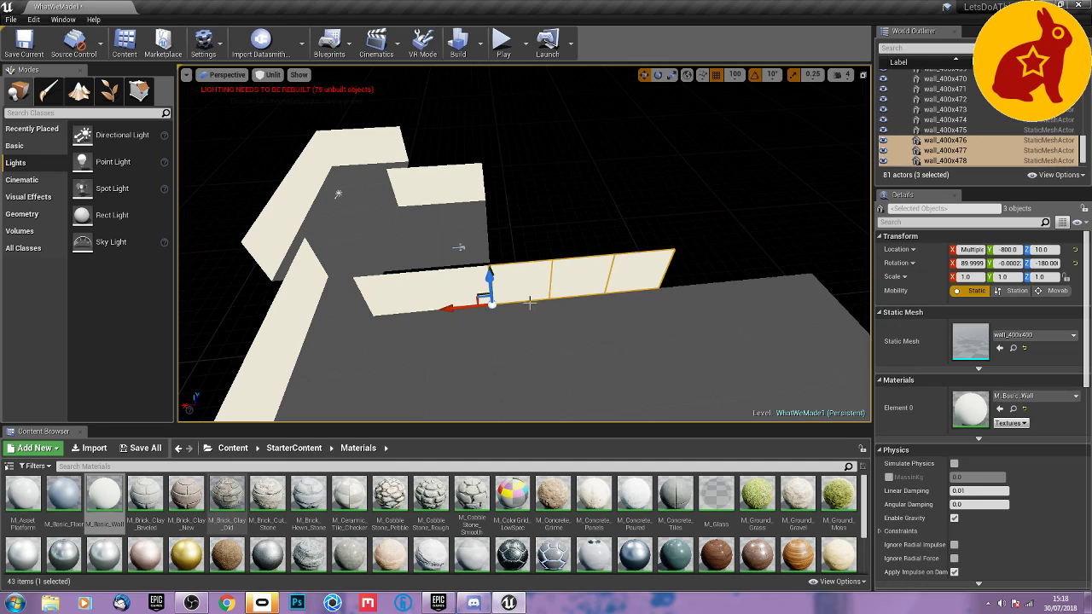
alt+drag(460, 311, 757, 254)
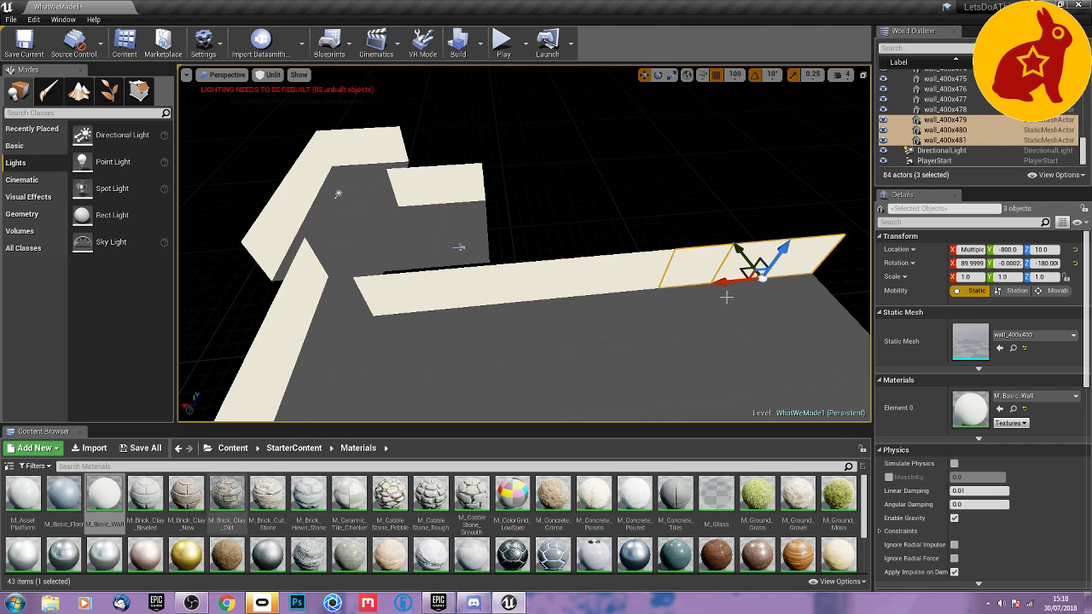
Duplicate the last two panels of the Y -800 wall, rotate the copies to a Z rotation of -90°, and fit them along the adjoining floor edge.
right_drag(725, 297, 667, 290)
click(491, 295)
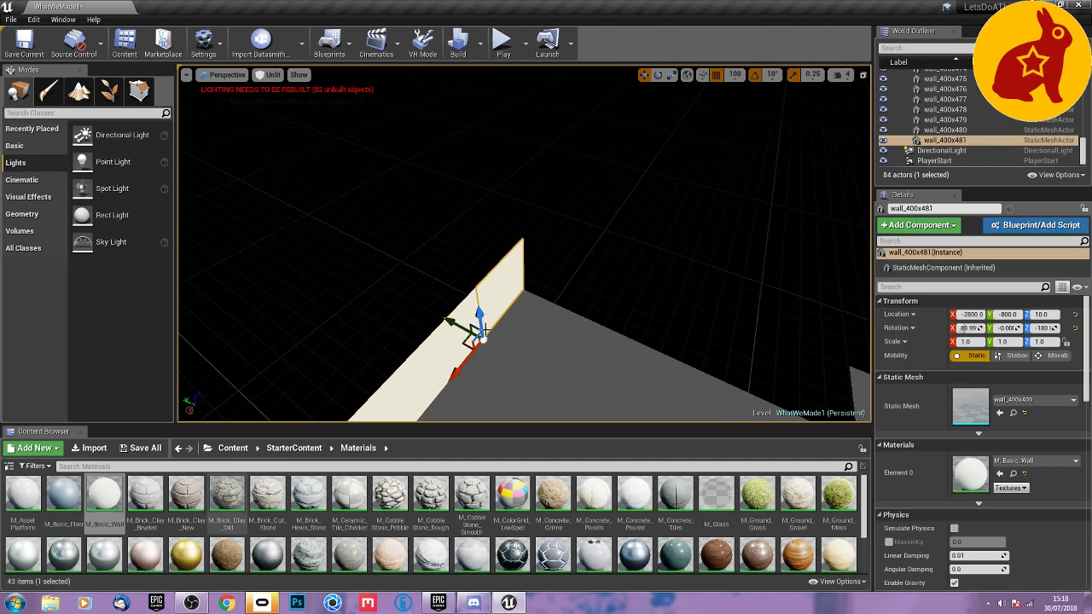
ctrl+click(444, 366)
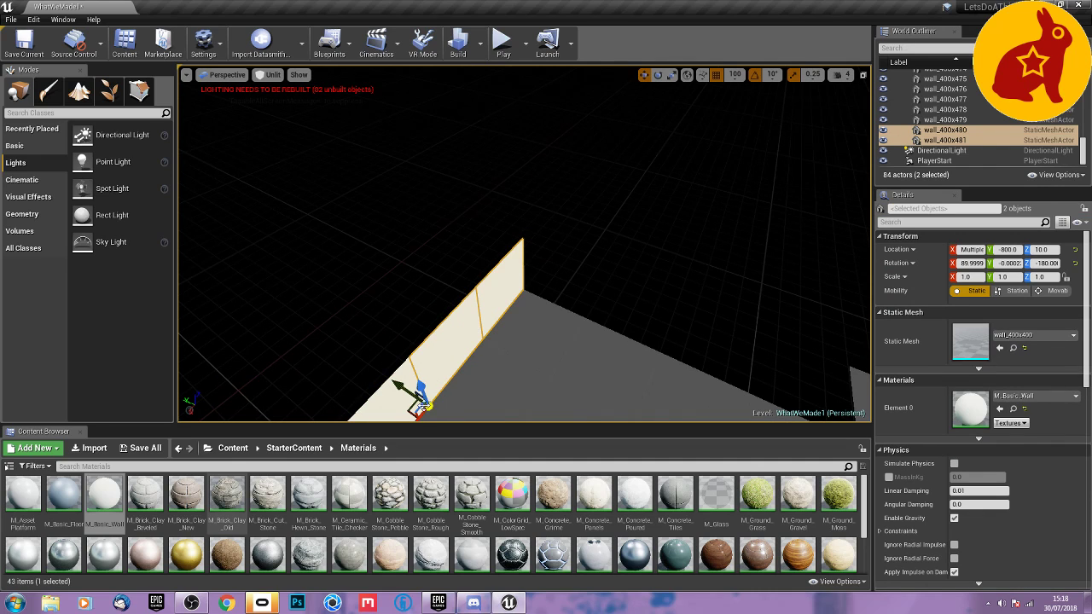
right_drag(445, 408, 409, 452)
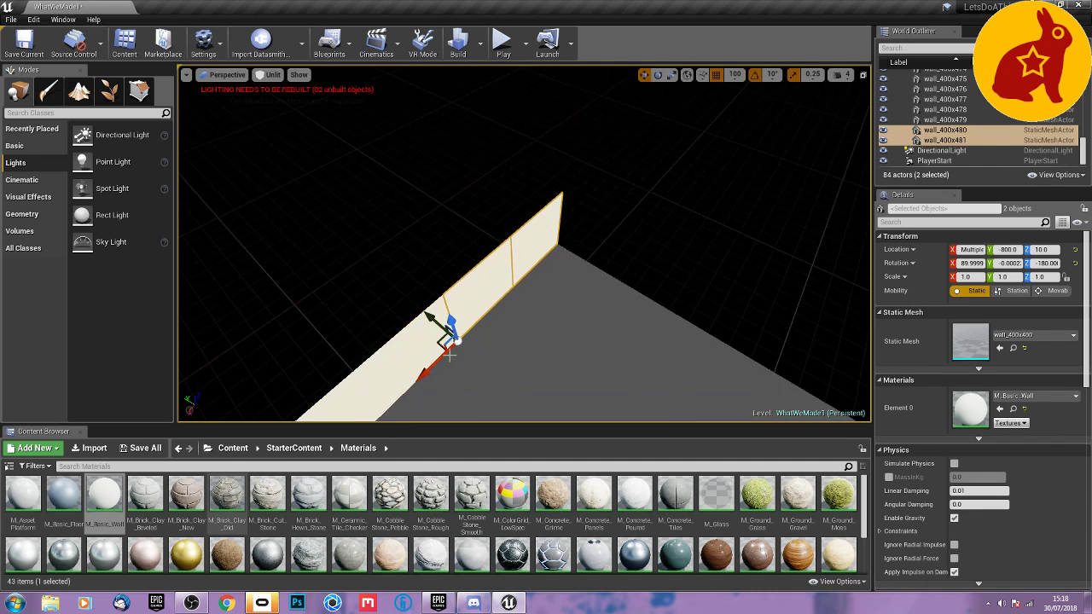
alt+drag(434, 366, 550, 253)
key(e)
key(w)
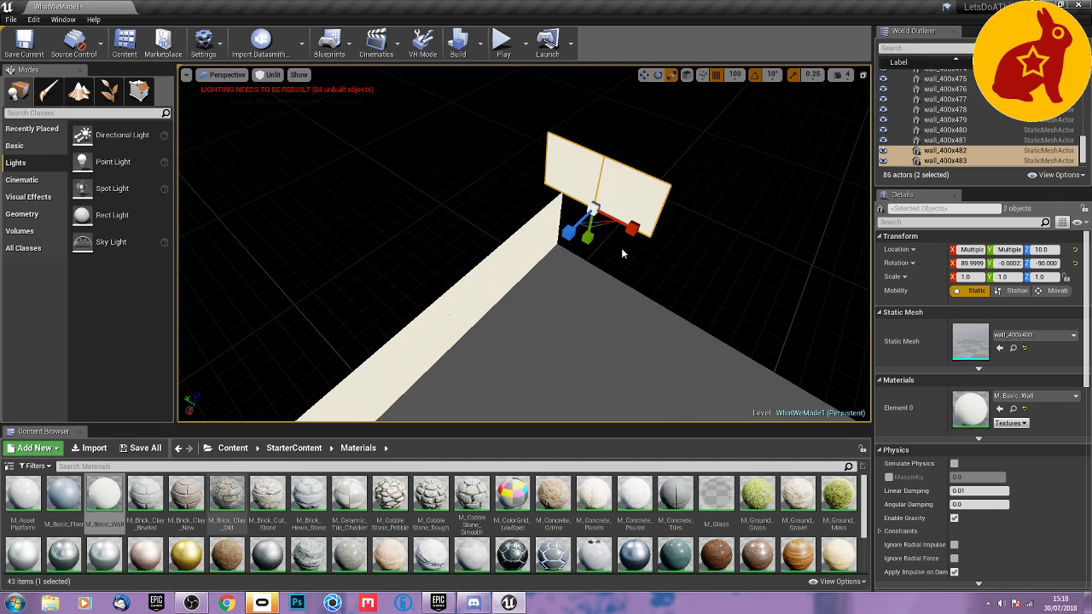
drag(575, 207, 602, 284)
key(e)
right_drag(502, 219, 546, 219)
key(w)
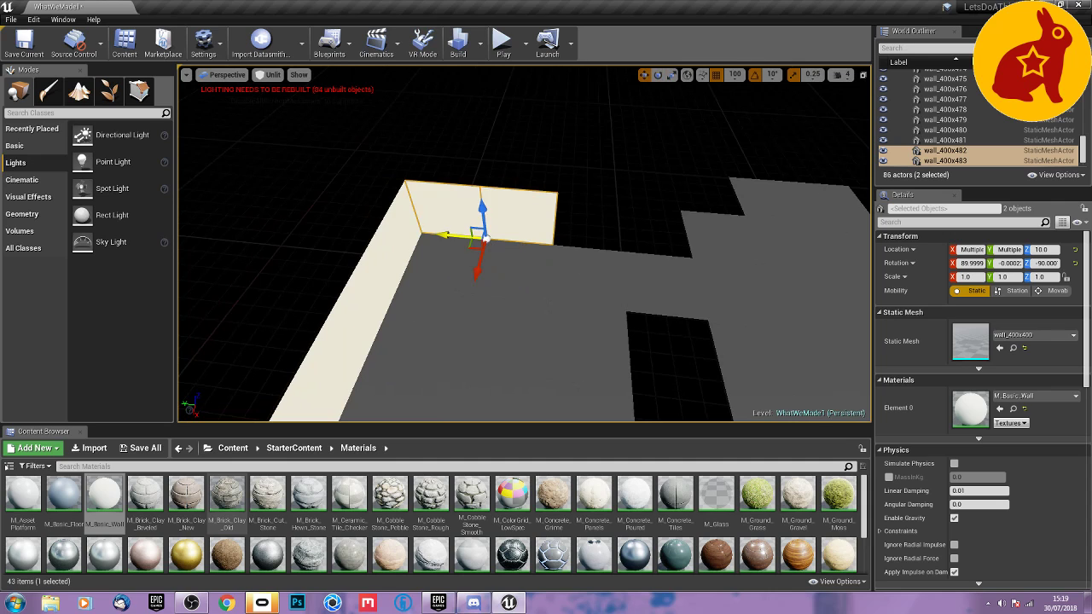
Duplicate the -90° panels along the stepped floor edge, placing copies at X -3600, Y -2400 and along X -4000 out to Y -3200.
alt+drag(484, 238, 737, 173)
click(654, 244)
right_drag(735, 174, 652, 218)
key(w)
key(e)
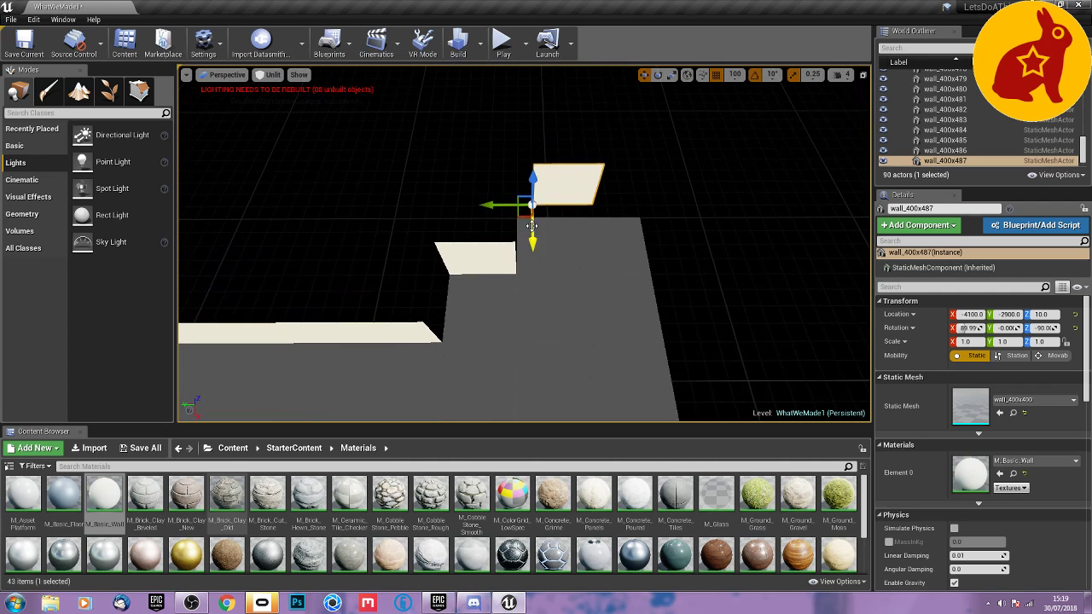
right_drag(523, 216, 520, 211)
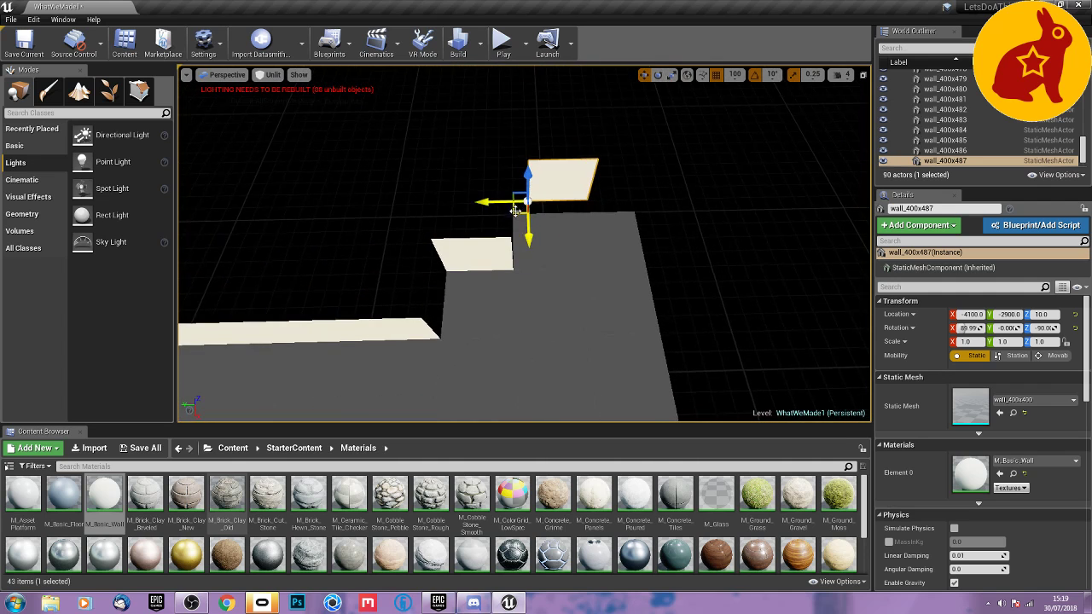
drag(510, 215, 543, 210)
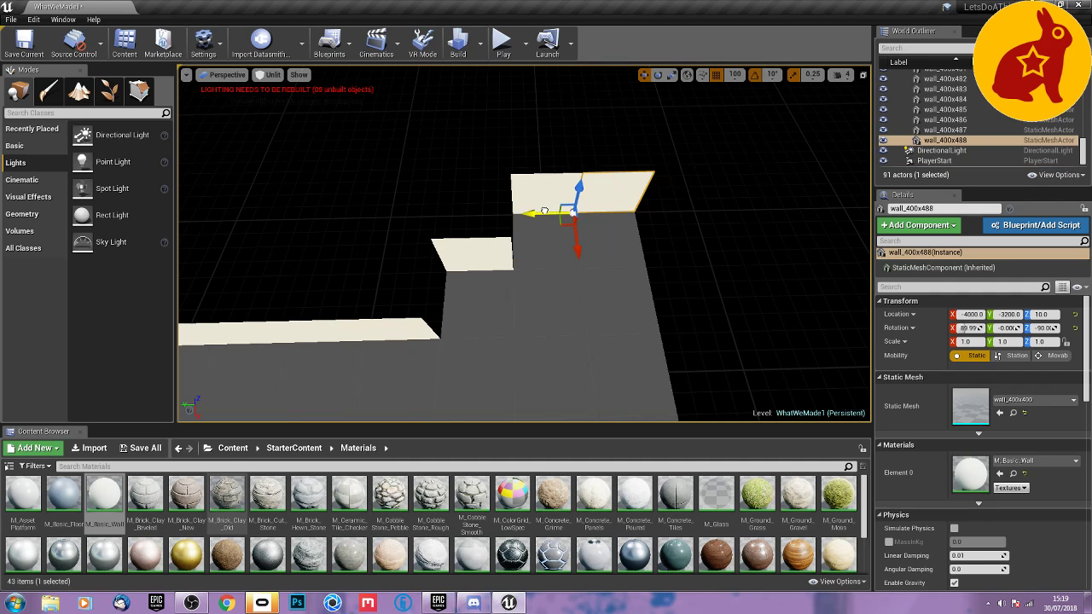
Duplicate the panel at X -3600, Y -2400, rotate the copy to a Z rotation of -180°, and move it to X -3200.
click(490, 254)
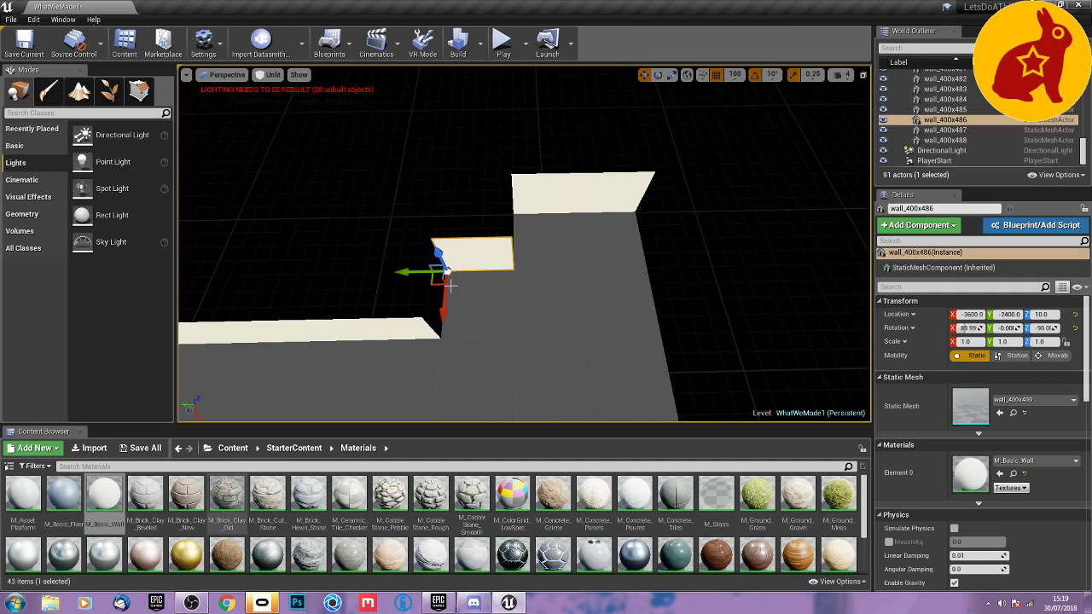
key(e)
alt+drag(451, 291, 512, 263)
key(w)
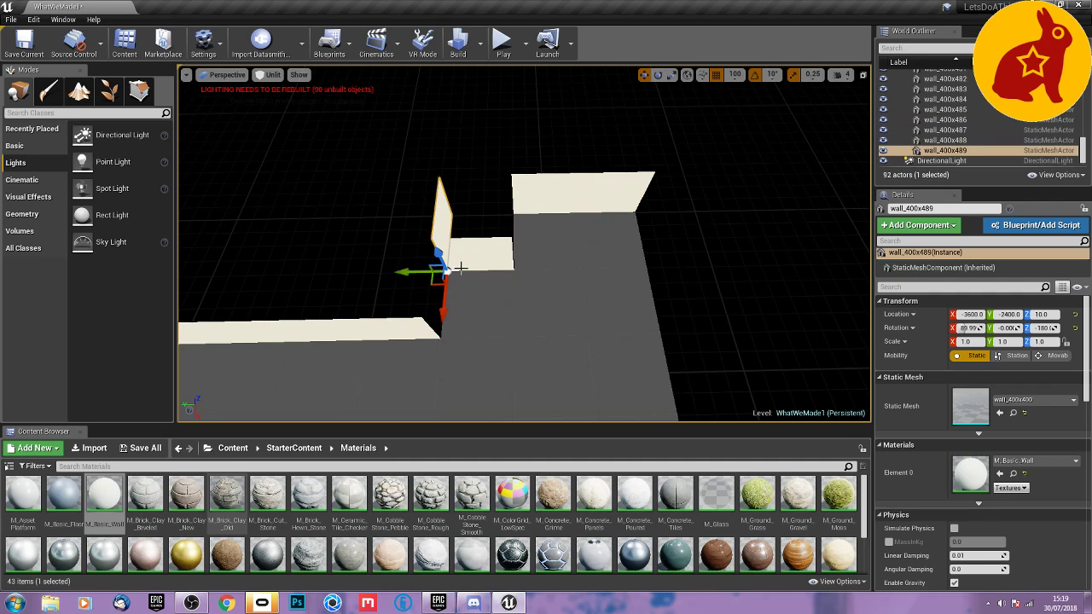
drag(440, 303, 432, 374)
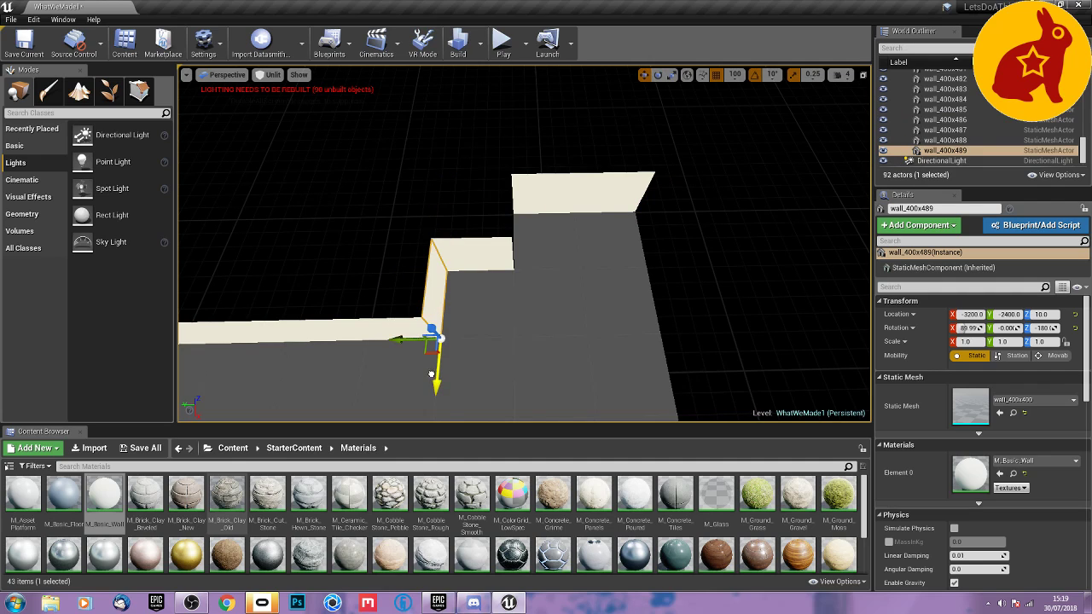
Duplicate the -180° step panel to X -3600, Y -2800 to close the second step.
key(space)
key(space)
key(space)
alt+drag(427, 351, 501, 282)
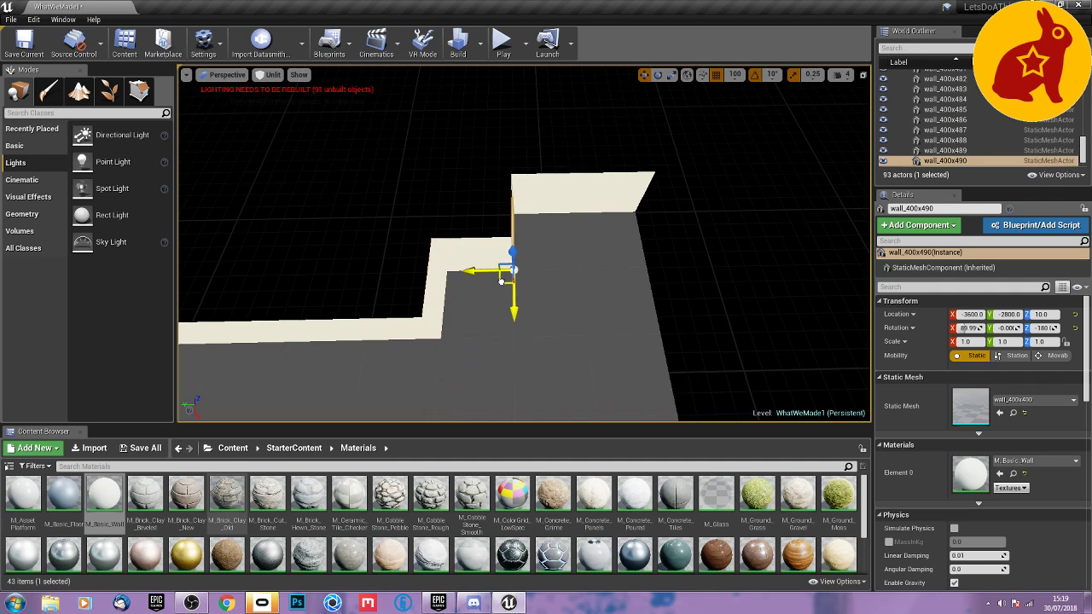
Duplicate the -180° panel twice along the gap between the floors, at X -2400 and X -2000 on Y -2400.
key(d)
mouse_move(589, 312)
right_down()
mouse_move(362, 312)
mouse_move(591, 306)
right_up()
key(a)
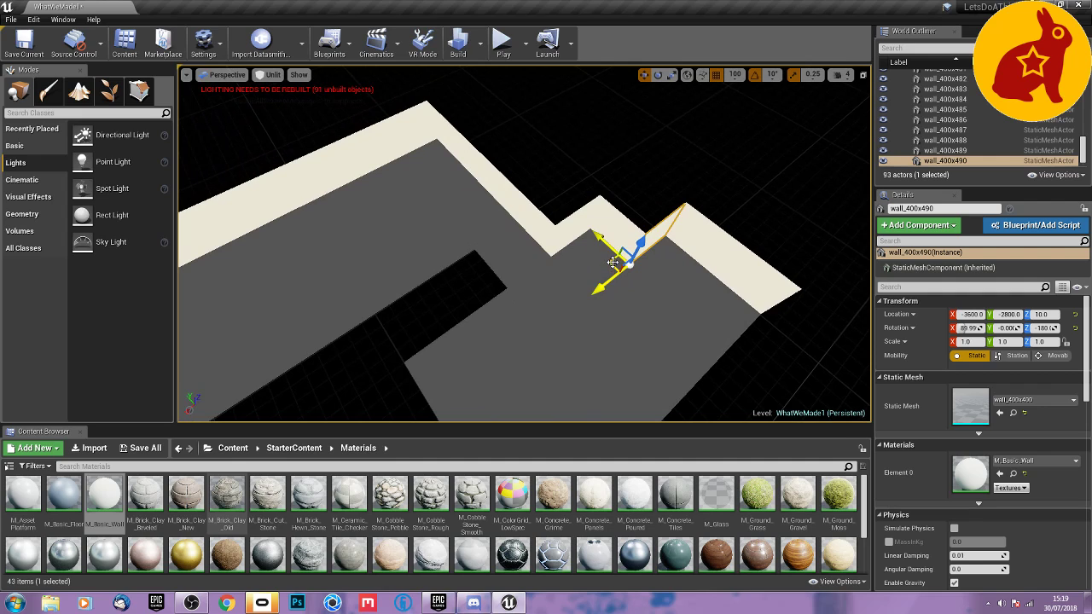
alt+drag(612, 262, 376, 356)
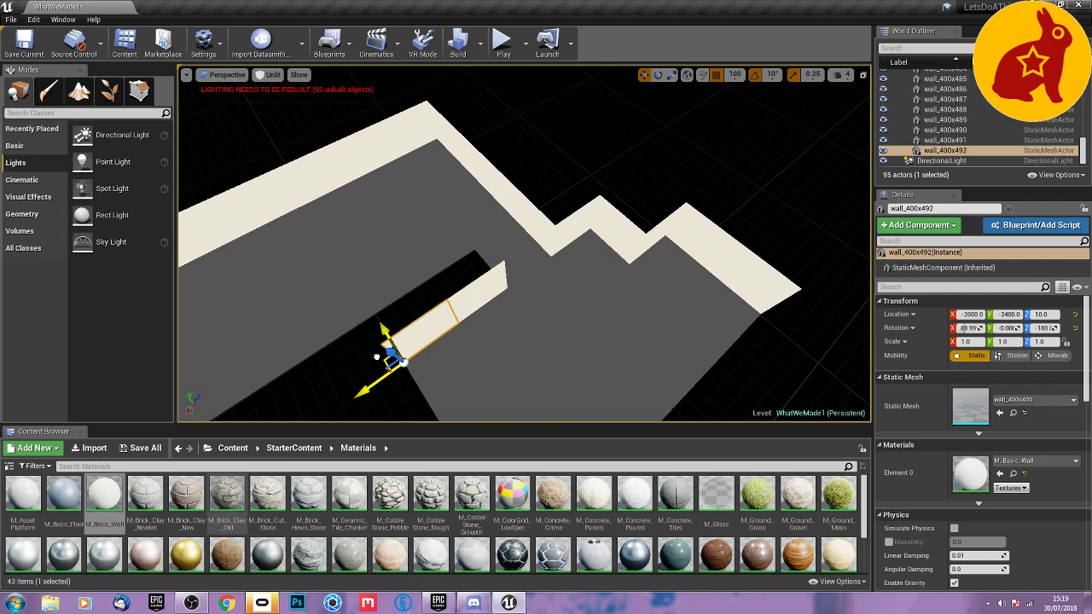
Duplicate the panel at X -2000, Y -2400, rotate the copy to a Z rotation of -270°, and continue copies along the edge to Y -3200.
key(s)
right_drag(463, 348, 446, 370)
key(w)
key(e)
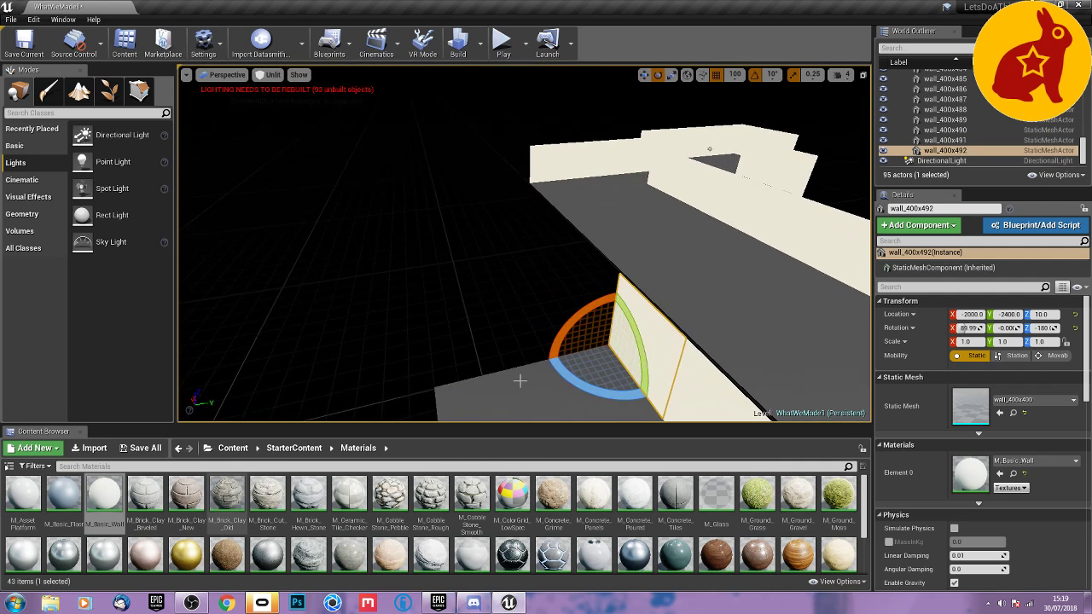
alt+drag(570, 388, 606, 374)
key(w)
drag(633, 339, 452, 376)
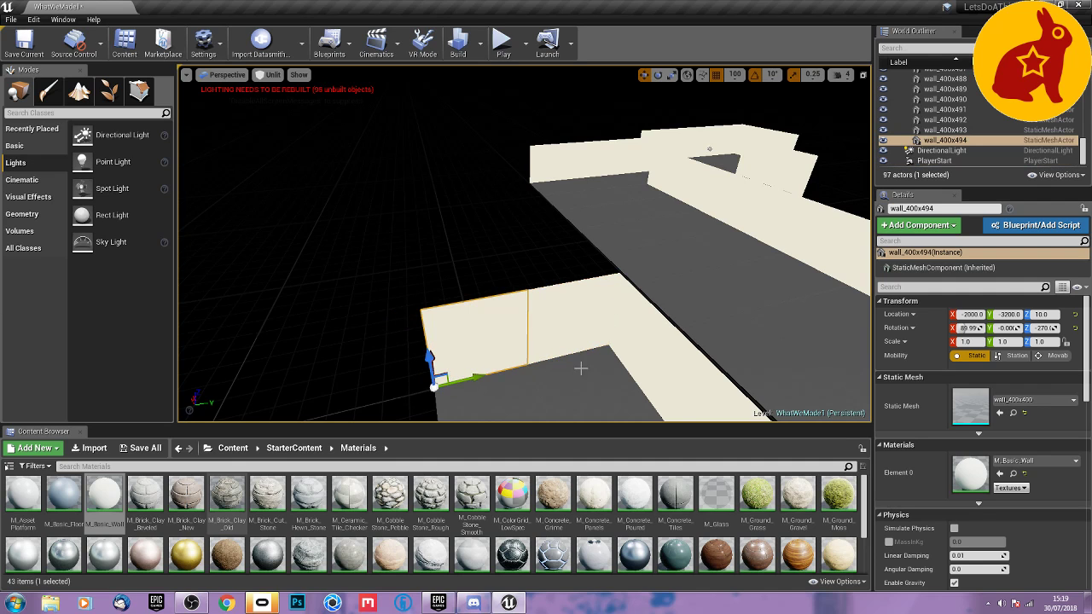
Duplicate the panel at X -2000, Y -3200, rotate the copy to a Z rotation of -360°, and move it to X -2400.
right_drag(581, 368, 501, 409)
key(e)
alt+drag(612, 328, 669, 250)
key(w)
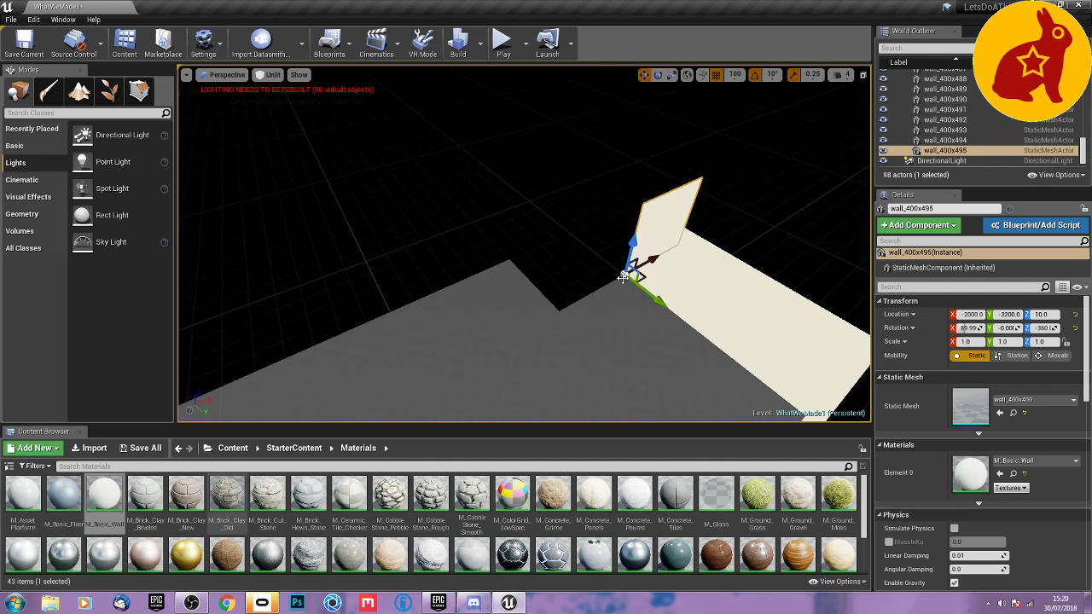
drag(647, 259, 585, 295)
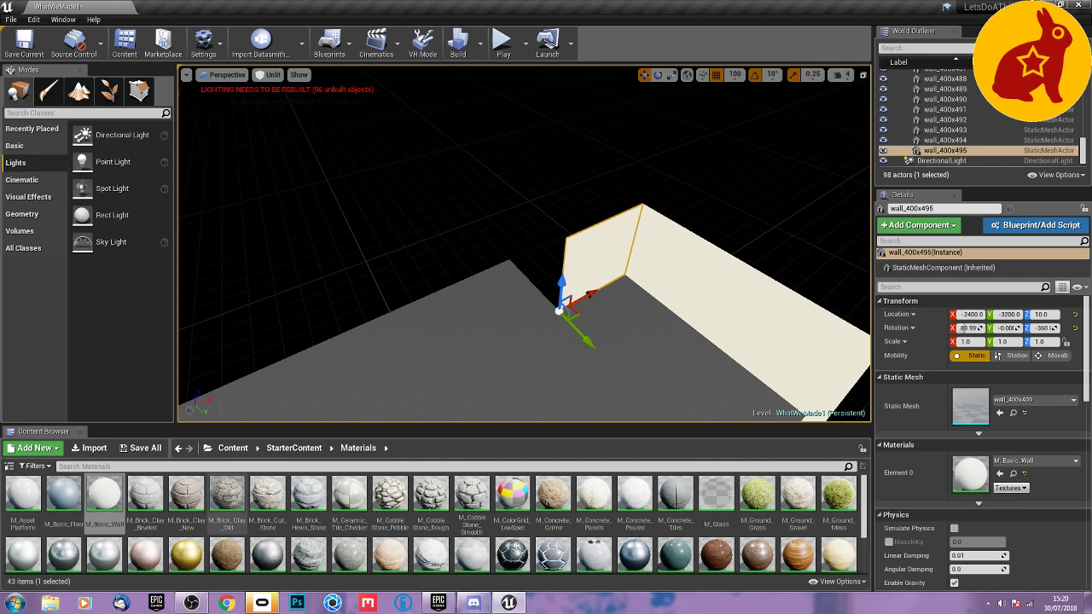
Duplicate the panel at X -2400, Y -3200, rotate the copy to a Z rotation of -270°, and move it outward to the floor's corner.
right_drag(514, 371, 588, 375)
key(space)
key(space)
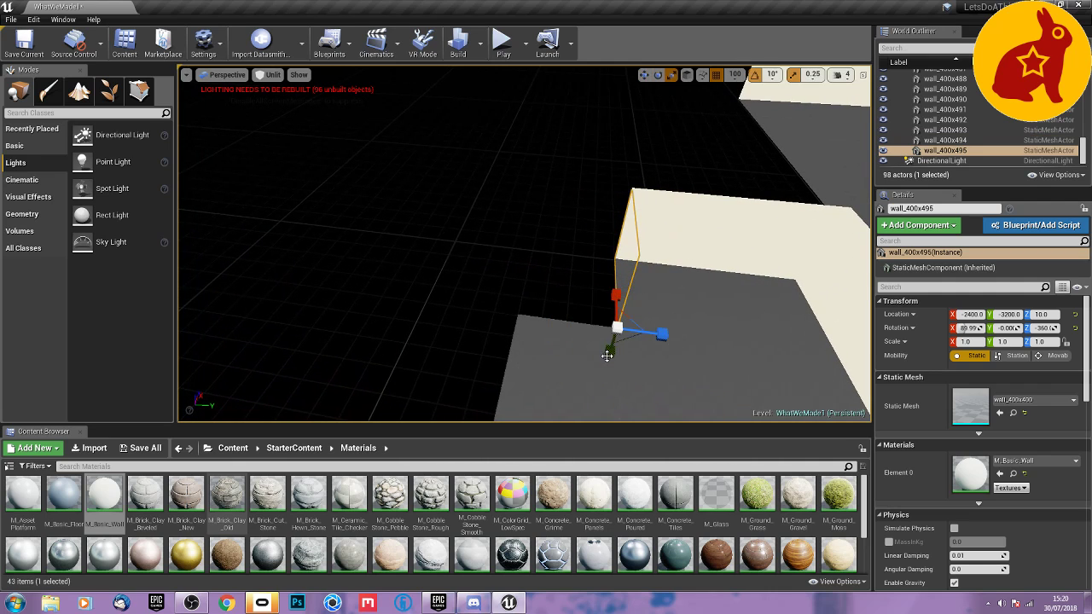
key(e)
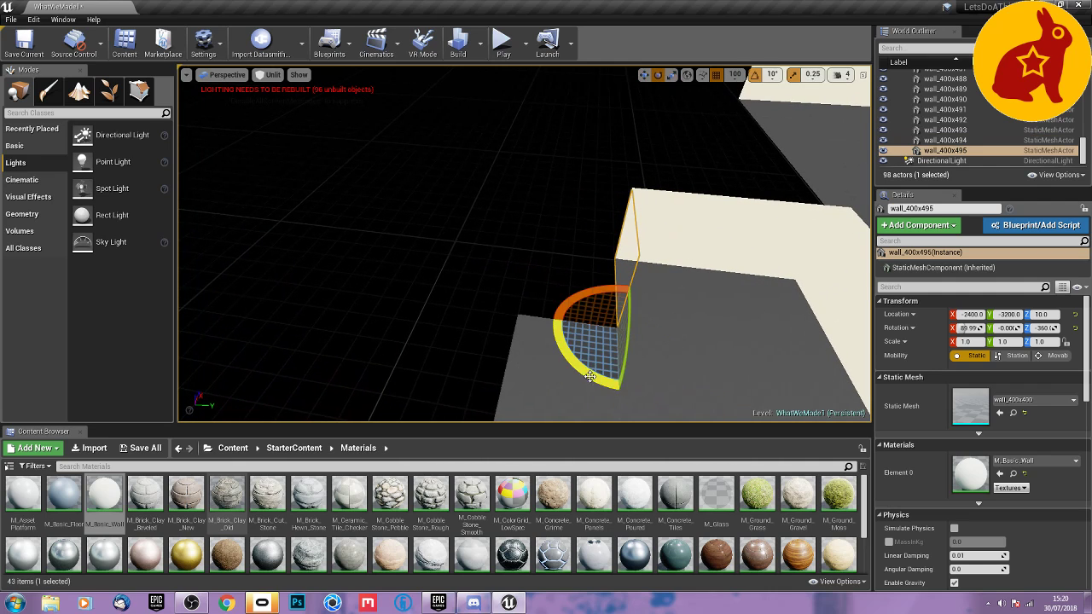
alt+drag(590, 376, 684, 363)
key(w)
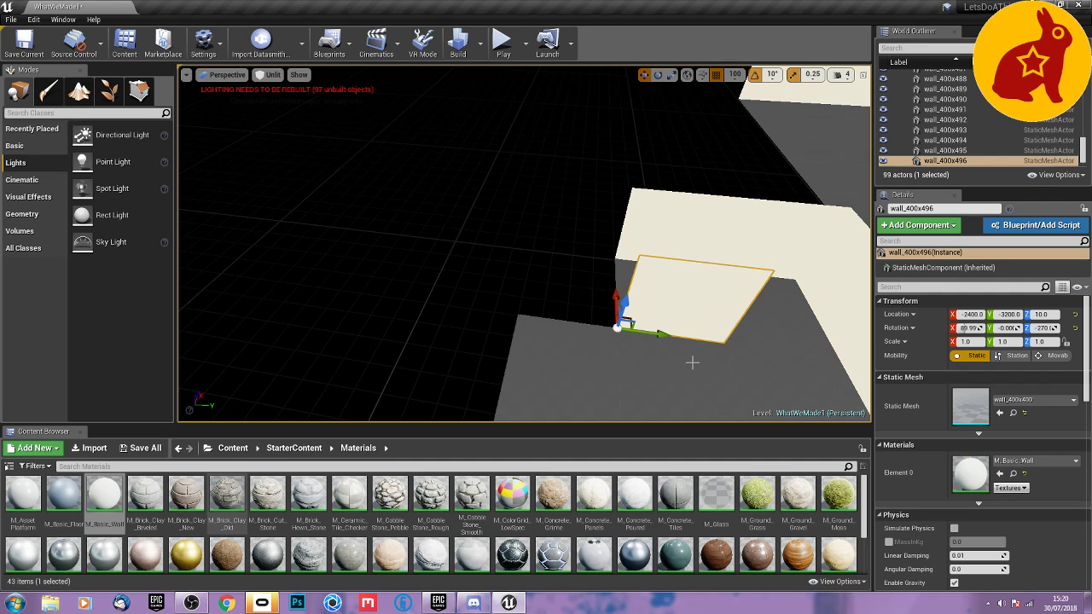
key(e)
key(r)
drag(649, 334, 439, 304)
Duplicate the corner panel with a Z rotation of -360° to X -2800, Y -3600, and continue copies along the open edge to X -4000.
key(e)
key(w)
key(d)
right_drag(649, 401, 646, 403)
drag(547, 343, 440, 367)
right_drag(583, 369, 583, 369)
key(a)
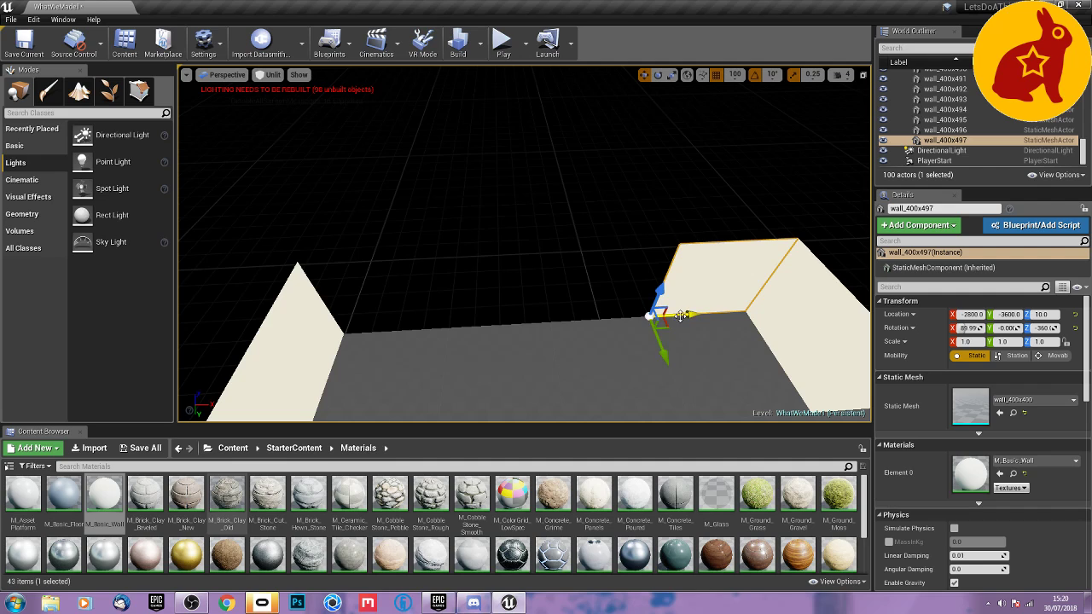
alt+drag(672, 317, 364, 330)
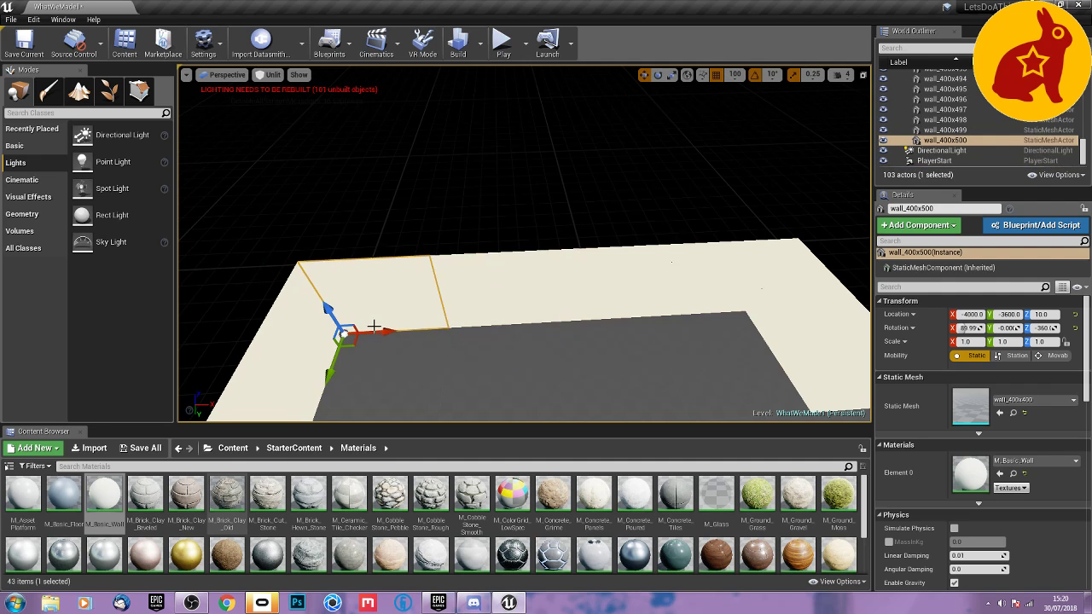
Duplicate the panel at X -2400, Y -2400, rotate the copy to a Z rotation of -270°, and move it to the end of the gap.
right_drag(410, 357, 432, 300)
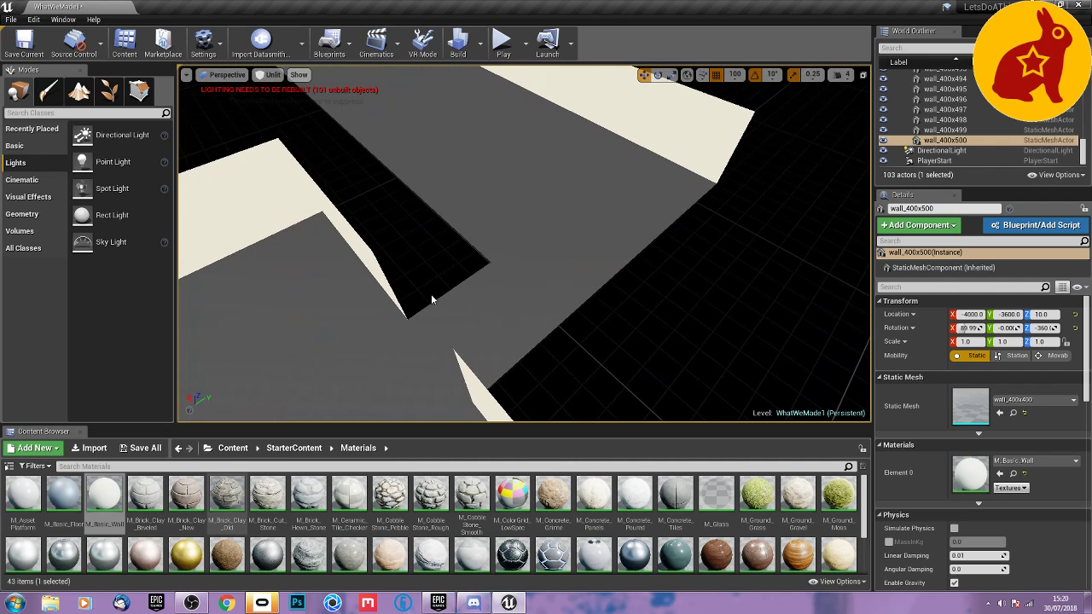
click(379, 272)
key(e)
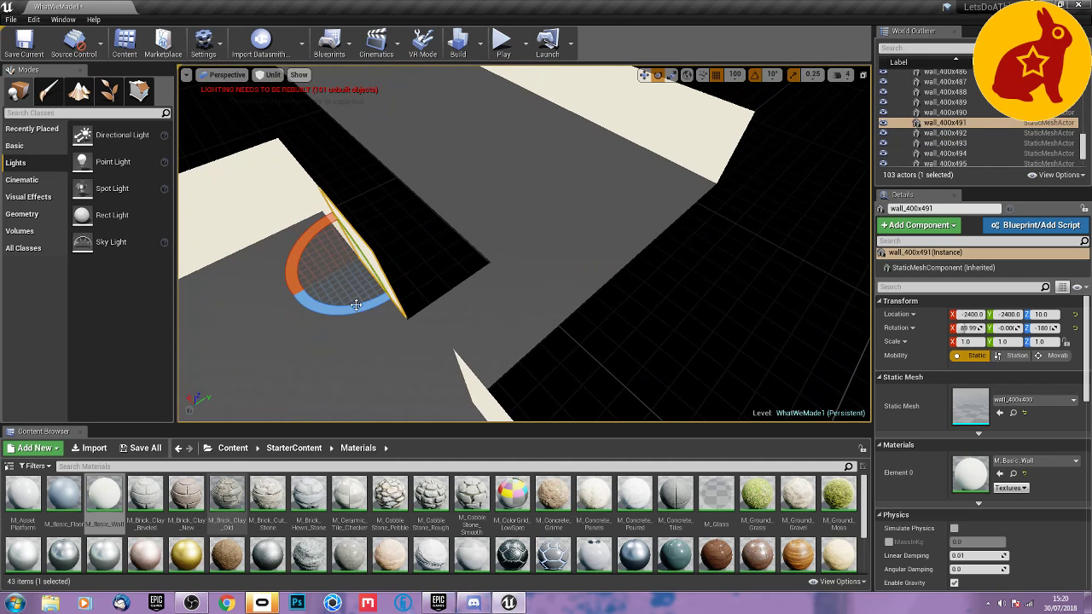
alt+drag(302, 298, 269, 307)
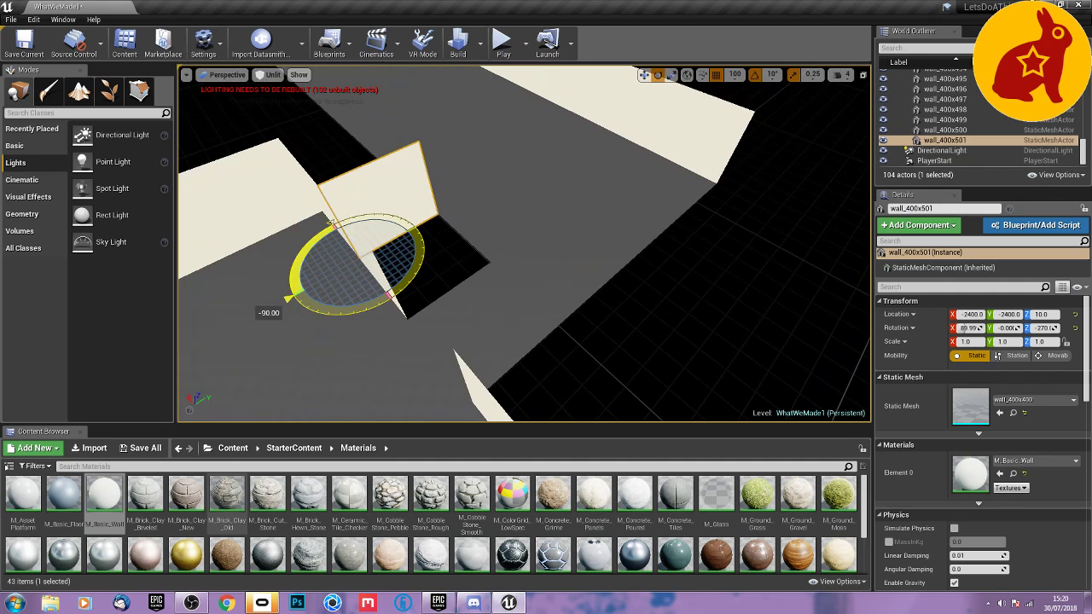
key(w)
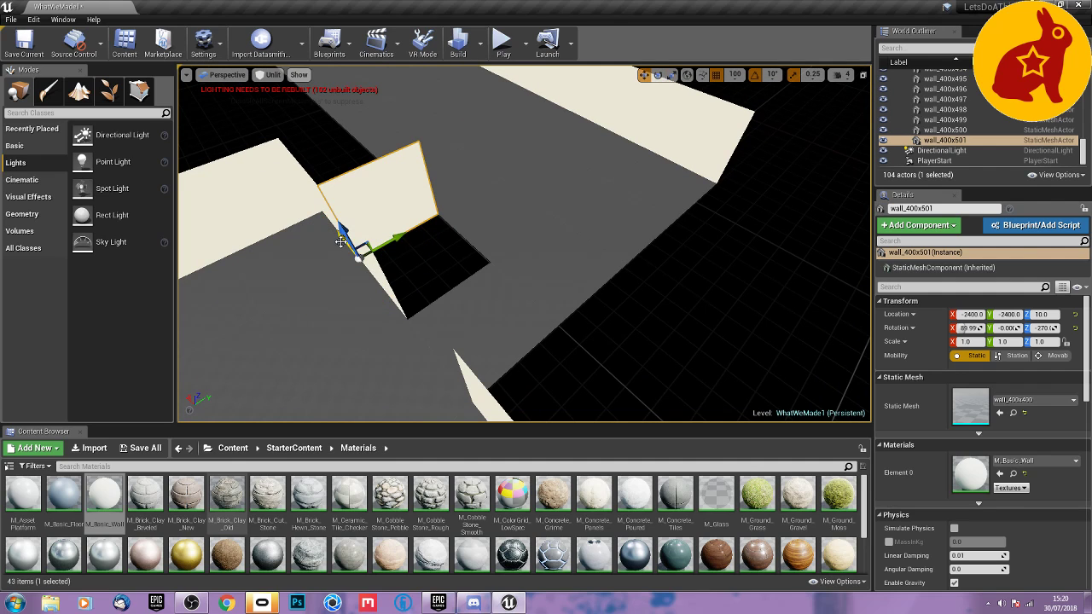
drag(340, 241, 388, 294)
Duplicate the gap-end panel and place the copy at X -2800, Y -2000.
key(d)
right_drag(468, 319, 299, 334)
key(w)
right_drag(483, 385, 483, 359)
alt+drag(417, 302, 513, 347)
Rotate the panel at X -2800, Y -2000 to a Z rotation of -360° and duplicate it along the gap to X -2400.
key(e)
key(space)
key(space)
key(space)
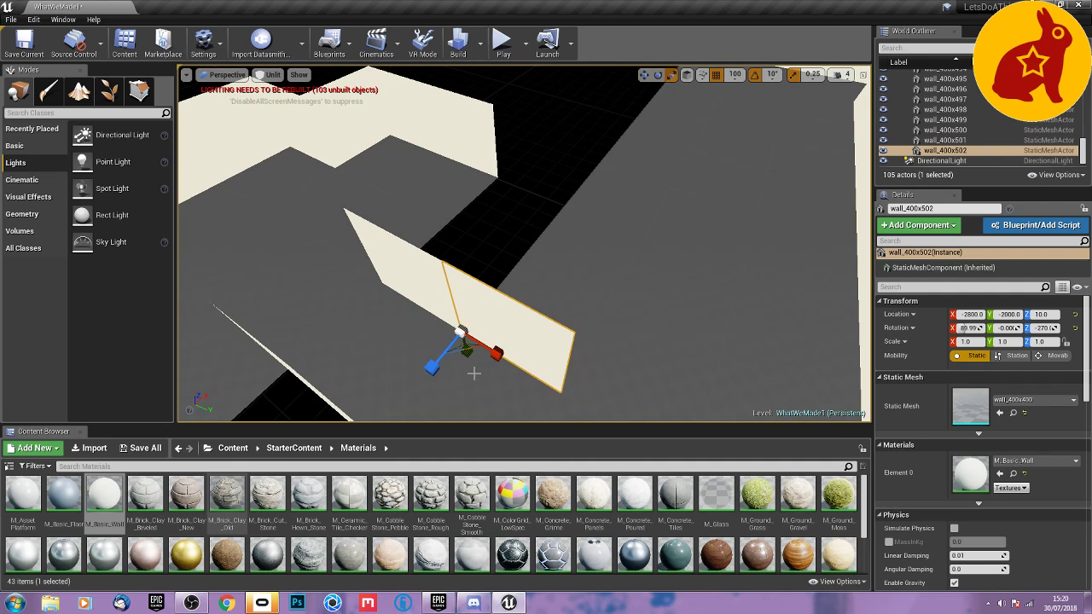
drag(491, 391, 581, 396)
mouse_move(581, 397)
right_down()
mouse_move(577, 328)
mouse_move(585, 393)
right_up()
key(w)
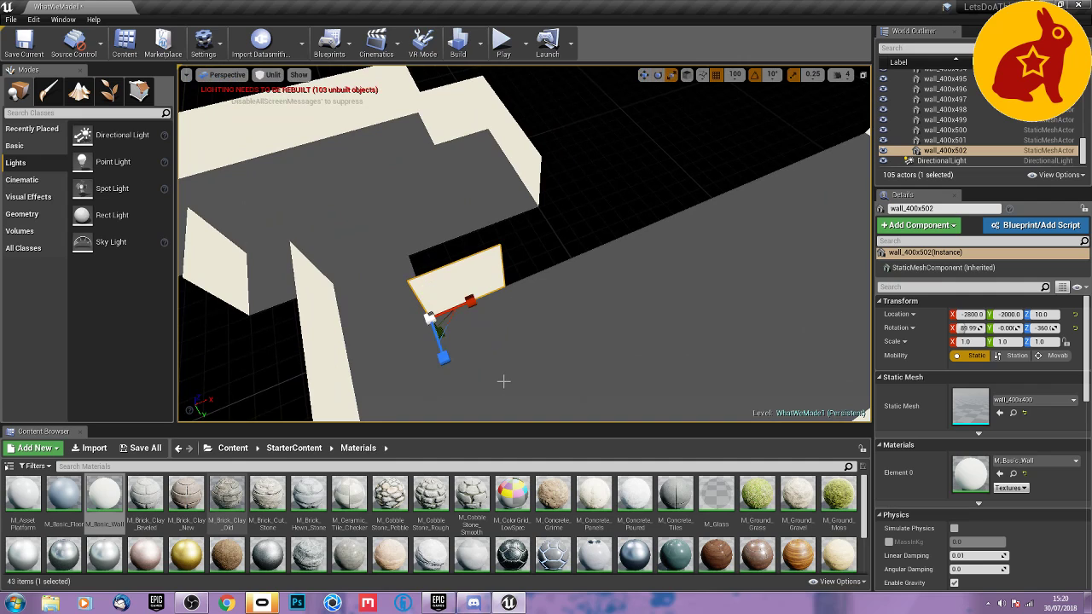
alt+drag(467, 309, 540, 264)
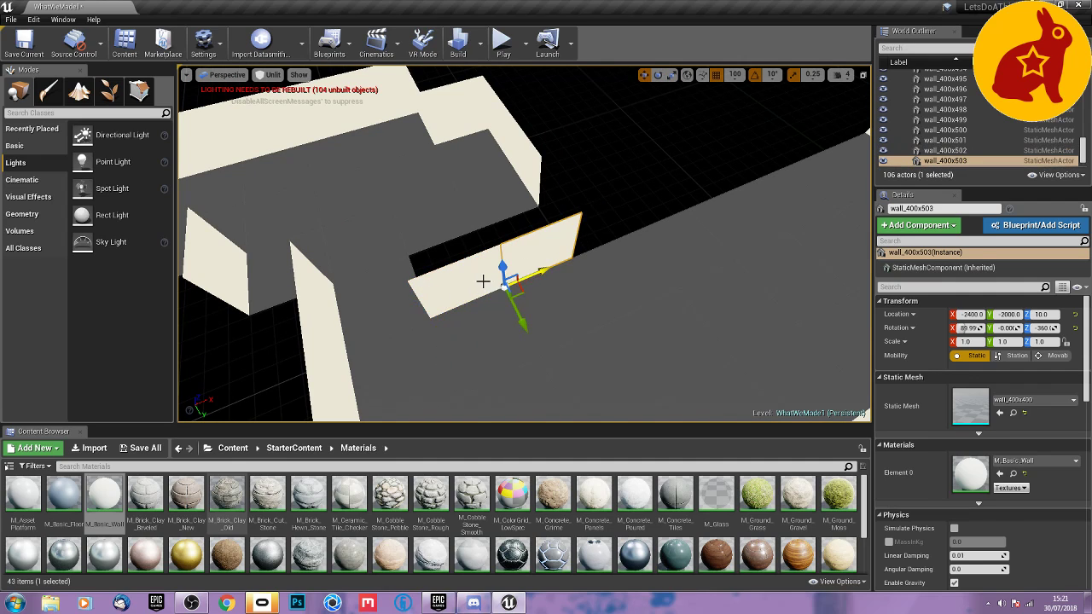
Duplicate the wall panel at X -2400, Y -2000 six more times along the open floor edge until it meets the corner.
ctrl+click(483, 282)
alt+drag(460, 307, 767, 171)
right_drag(729, 246, 647, 273)
alt+drag(520, 298, 585, 273)
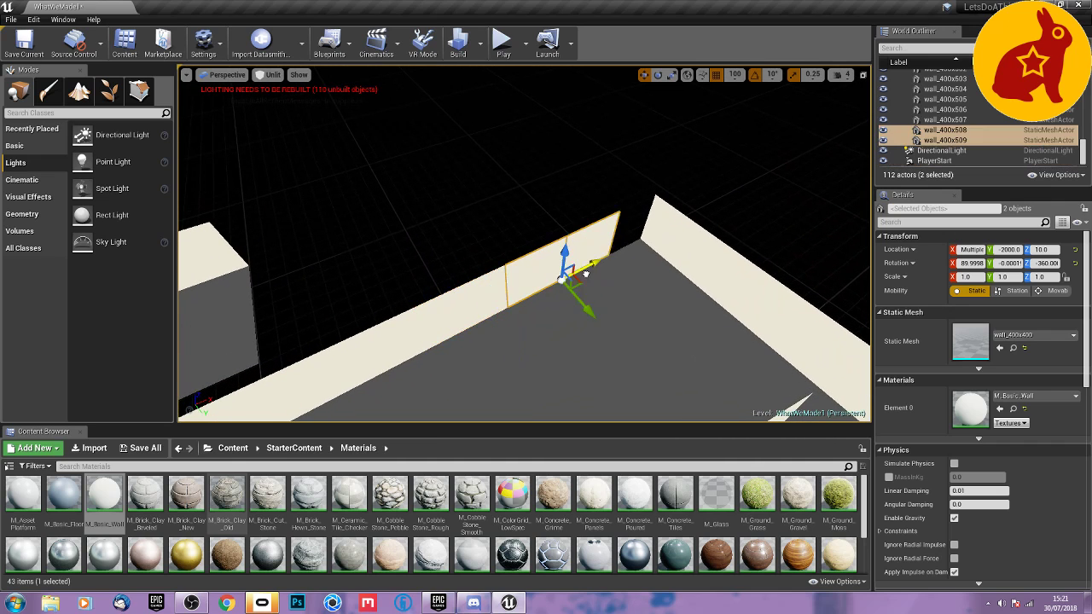
Set the viewport to Lit mode and delete the directional light from the level.
click(603, 329)
right_drag(603, 330, 520, 320)
key(w)
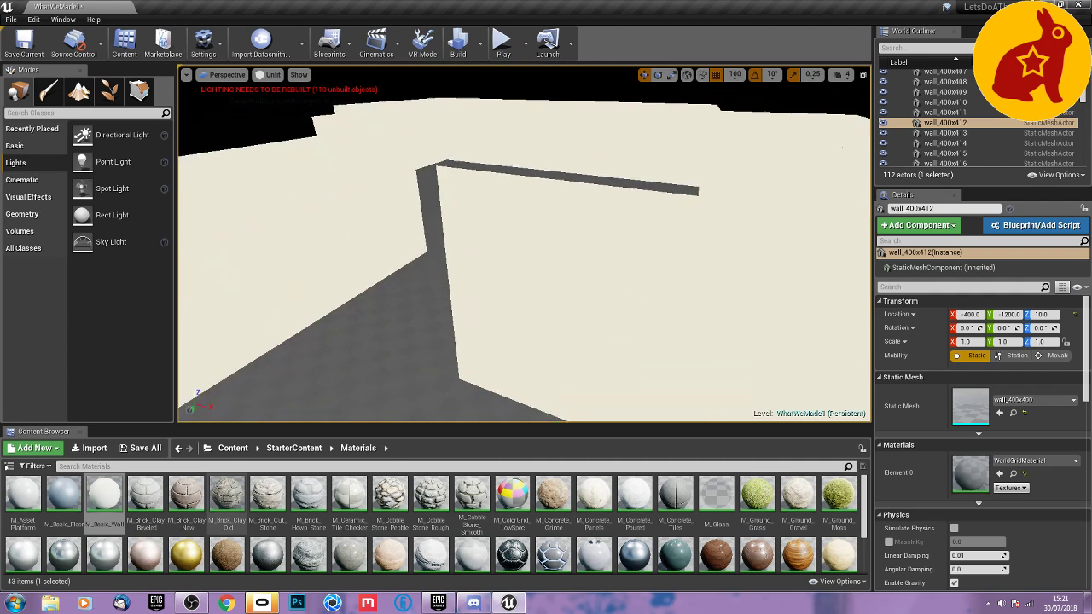
right_drag(597, 397, 581, 346)
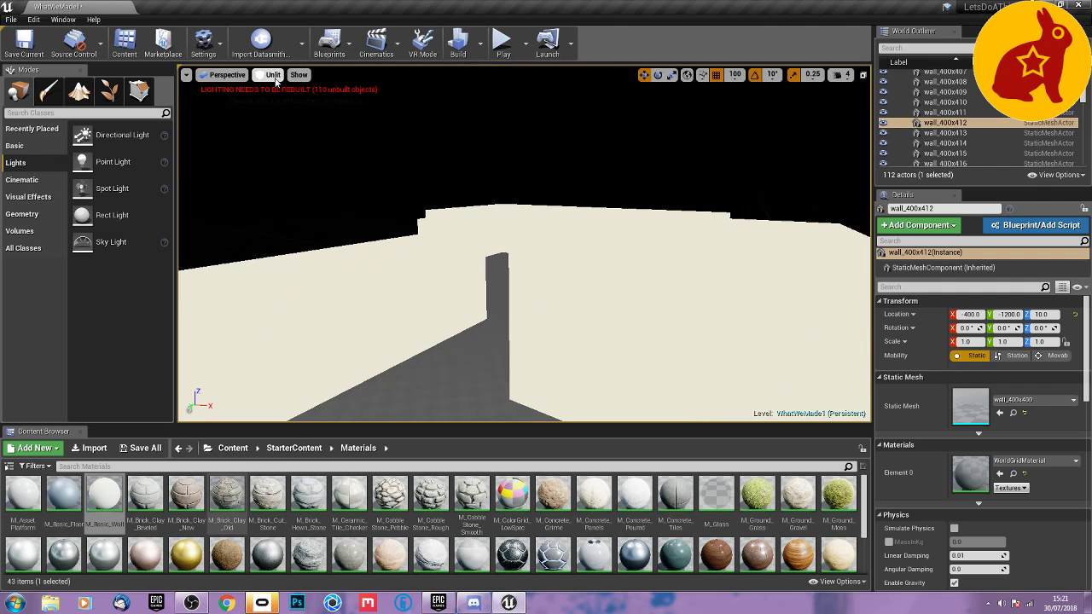
click(272, 74)
click(278, 94)
right_drag(524, 247, 1062, 274)
click(482, 258)
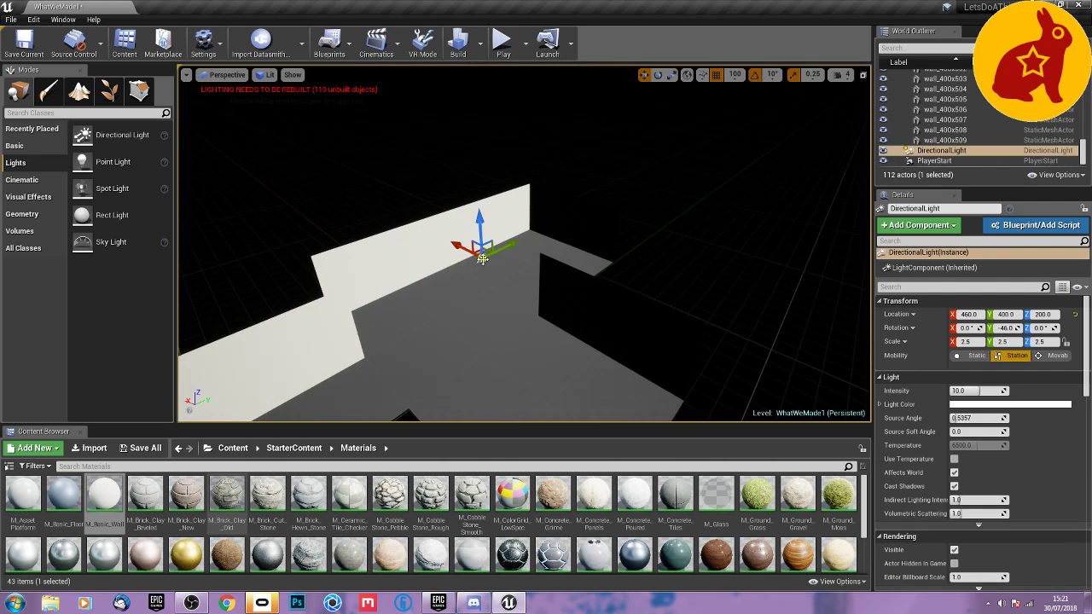
key(Delete)
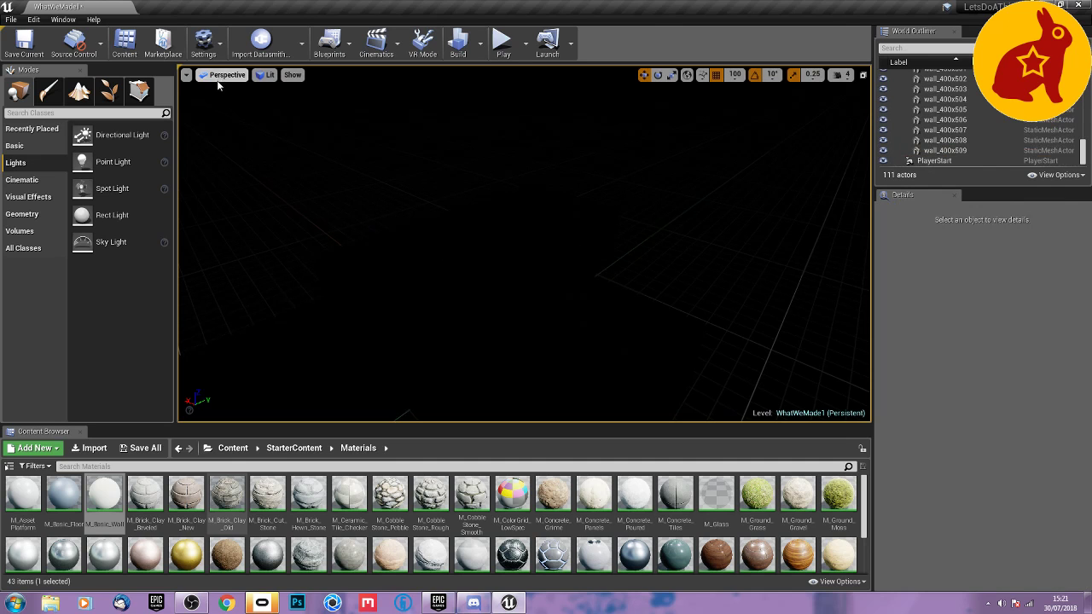
Set the viewport to Unlit mode and place a point light on the room floor at X 300, Y 500.
click(267, 76)
click(274, 112)
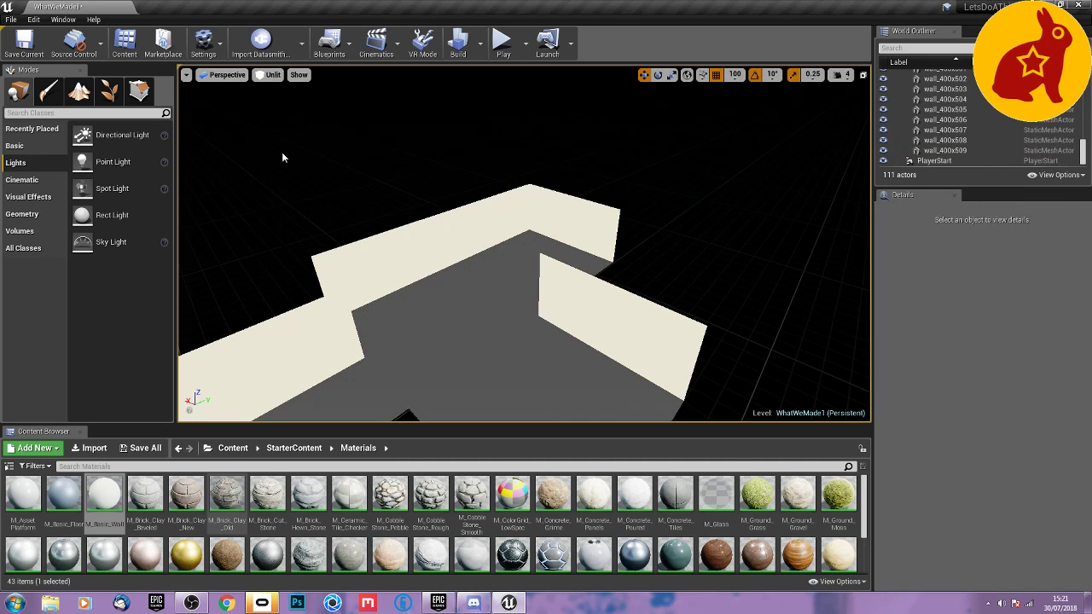
right_drag(377, 252, 475, 272)
right_click(484, 255)
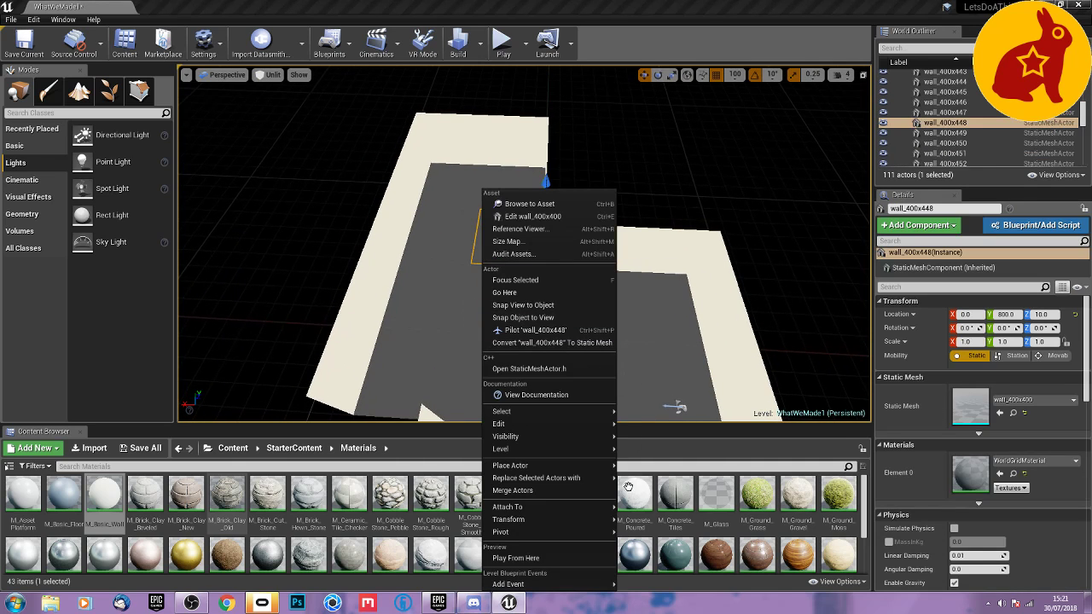
mouse_move(554, 467)
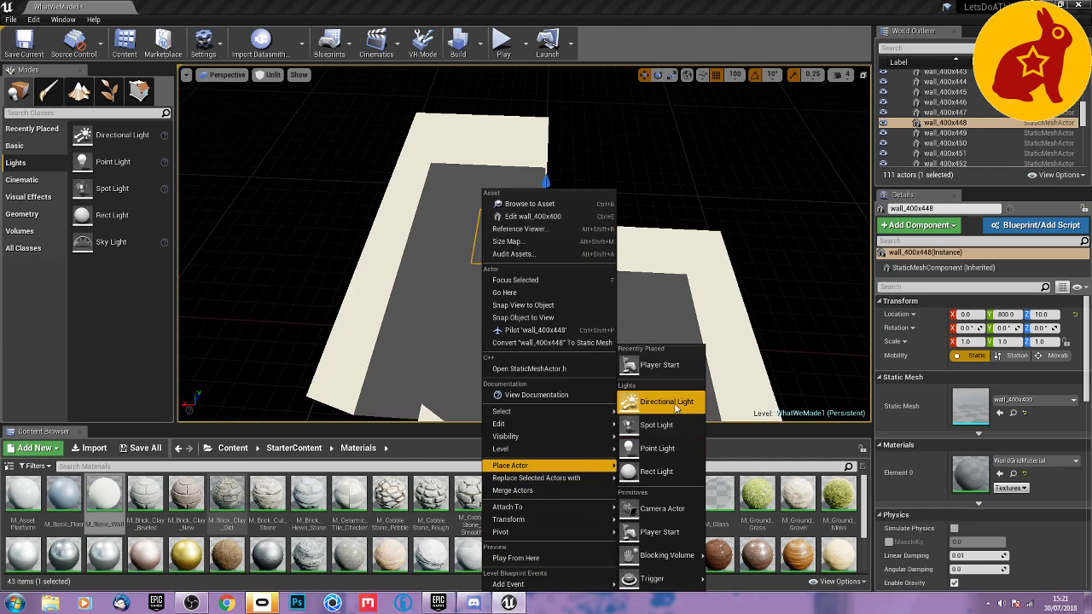
click(657, 449)
key(f)
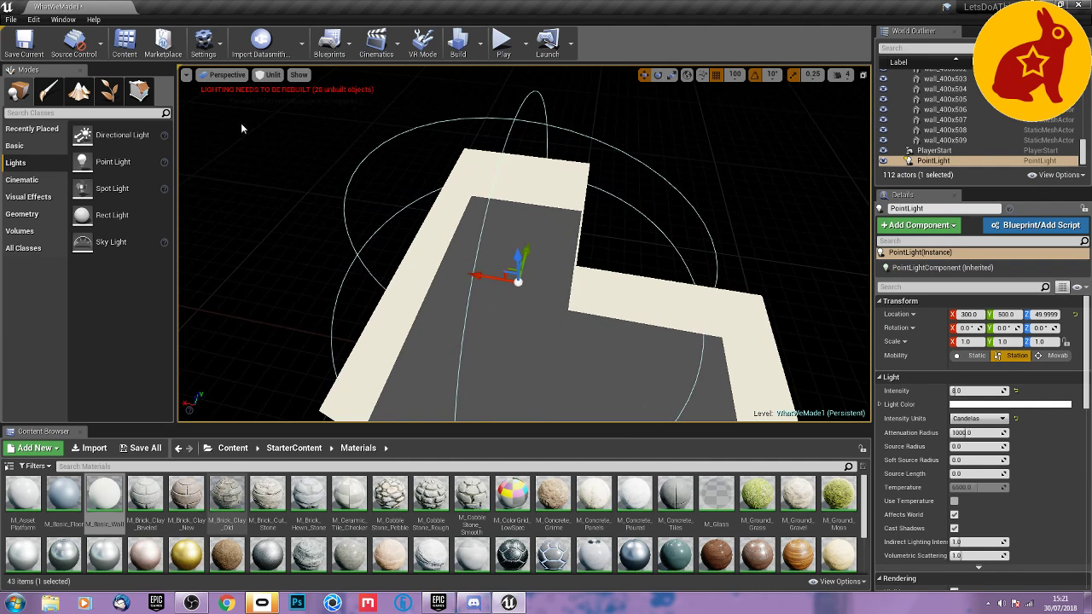
Show the level in Lit mode and raise the point light to Z 350.
click(267, 78)
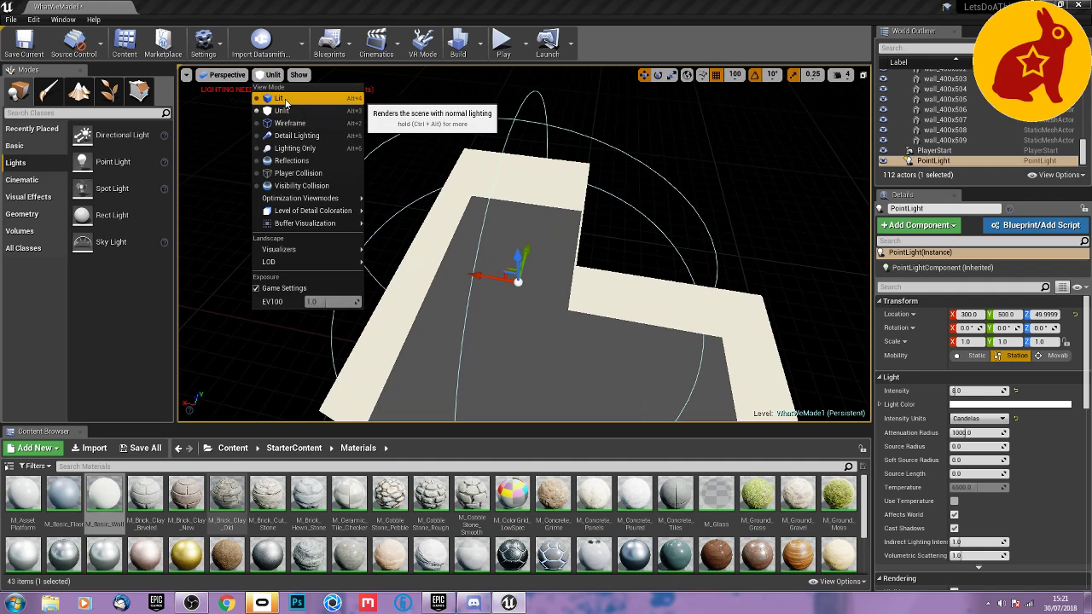
click(281, 109)
drag(560, 381, 560, 358)
right_drag(559, 356, 555, 334)
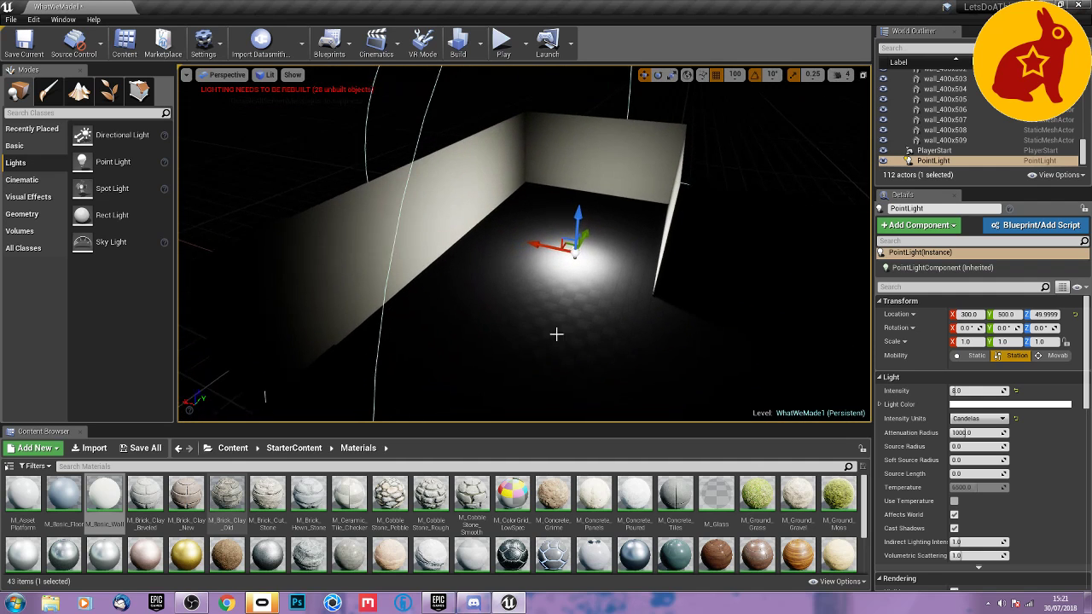
drag(575, 215, 575, 157)
mouse_move(653, 261)
right_down()
mouse_move(580, 263)
mouse_move(653, 261)
right_up()
drag(639, 167, 645, 125)
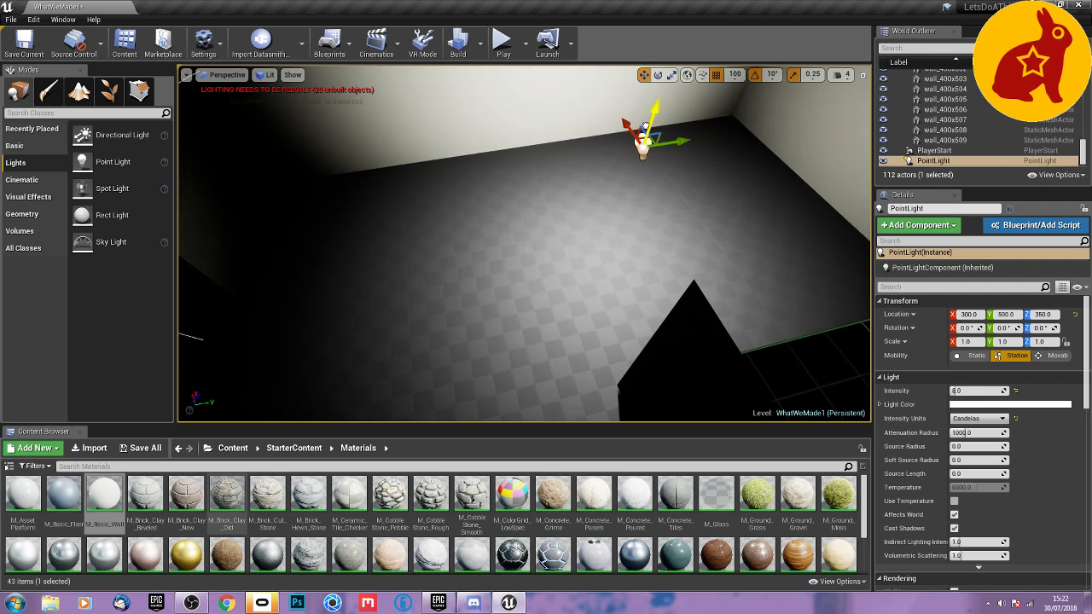
Duplicate the point light to X 300, Y -200 and shift the original to Y 900.
key(s)
right_drag(724, 198, 611, 212)
drag(548, 205, 468, 205)
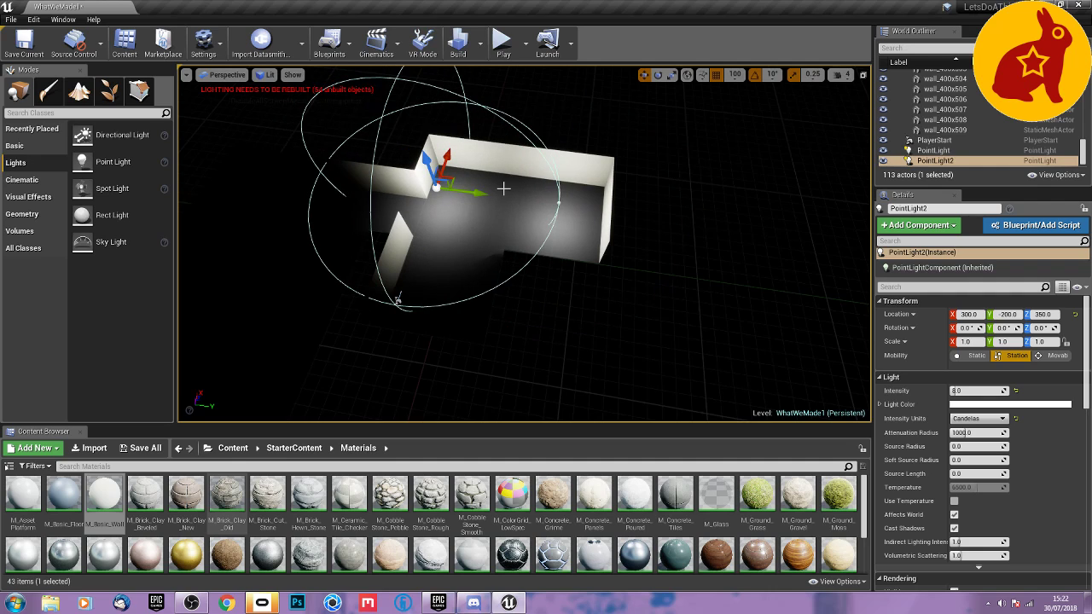
click(559, 203)
click(557, 203)
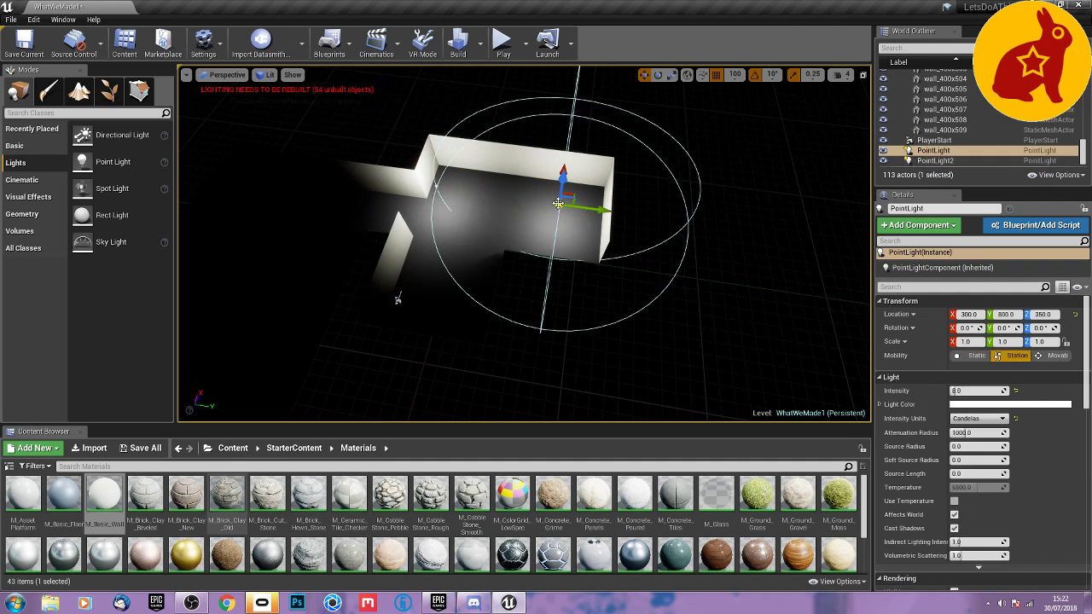
drag(587, 207, 604, 210)
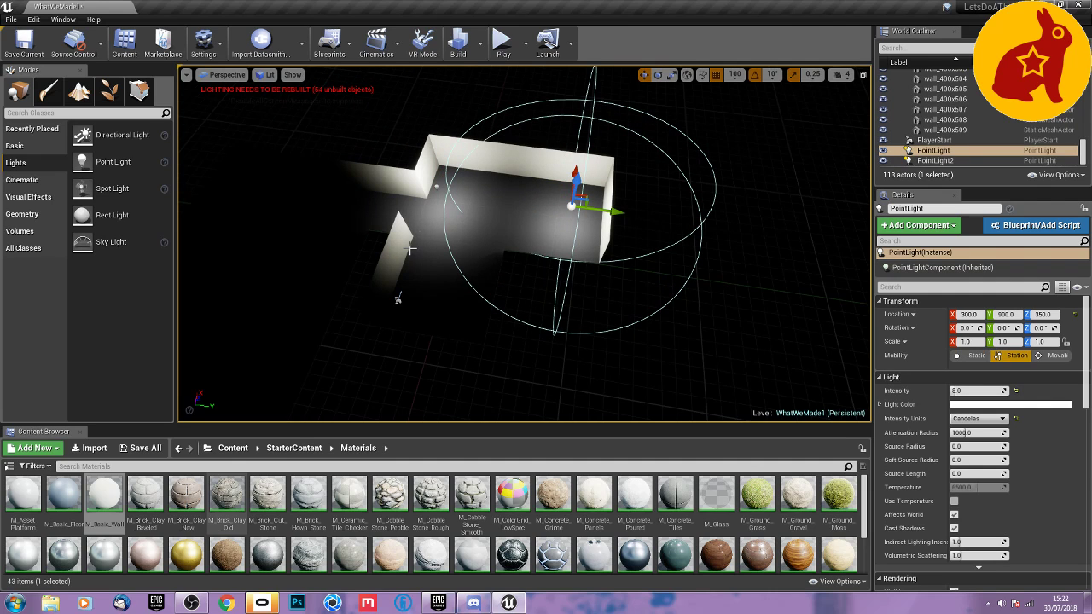
Duplicate the point light at Y -200 into the adjoining room and place the copy at X -200, Y -1400.
click(435, 188)
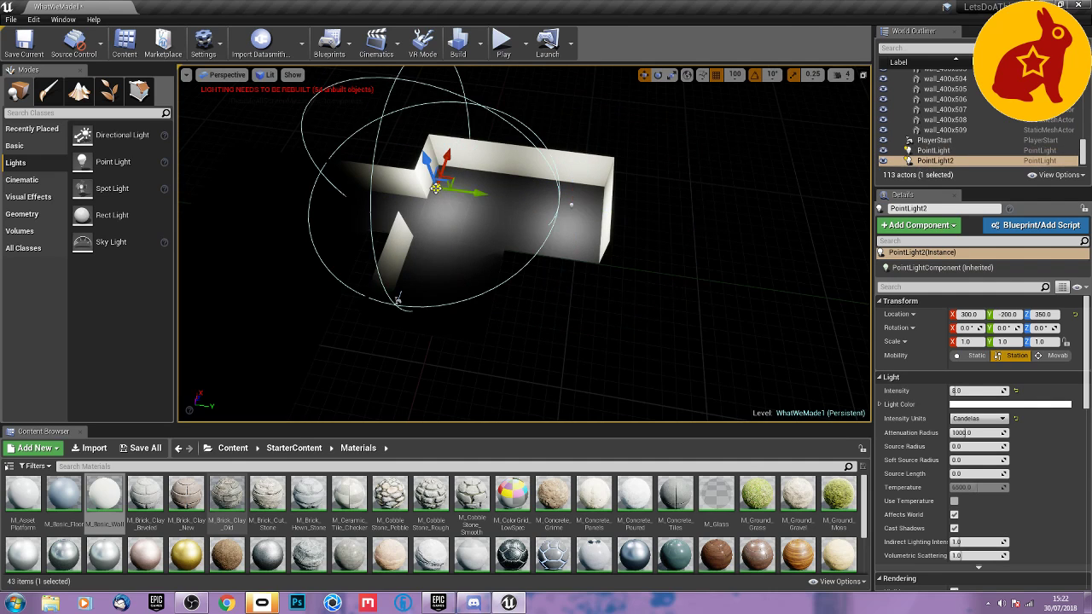
middle_drag(435, 187, 607, 191)
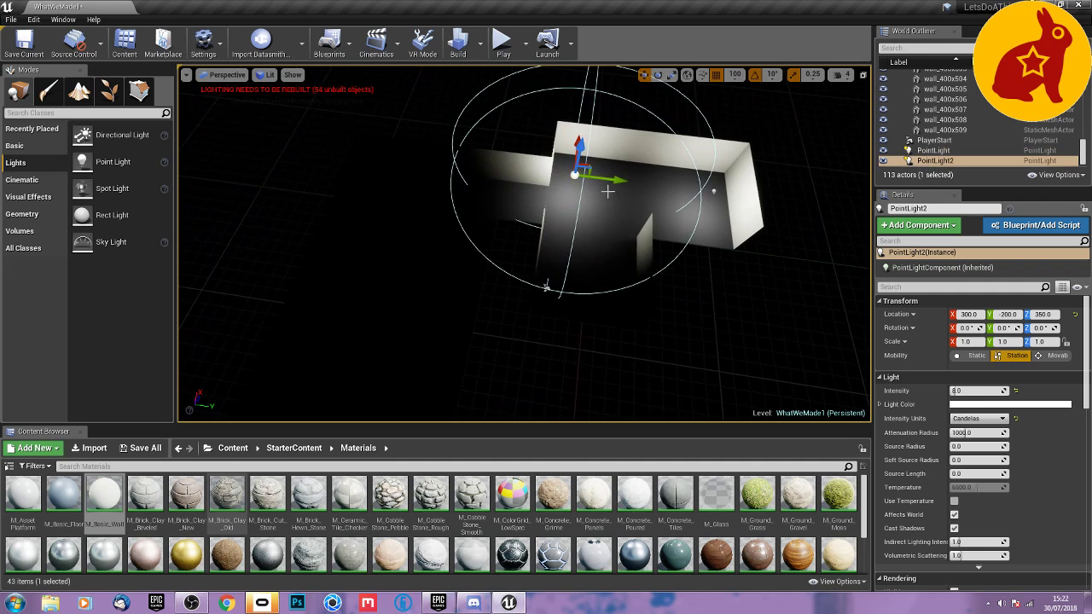
alt+drag(623, 181, 466, 185)
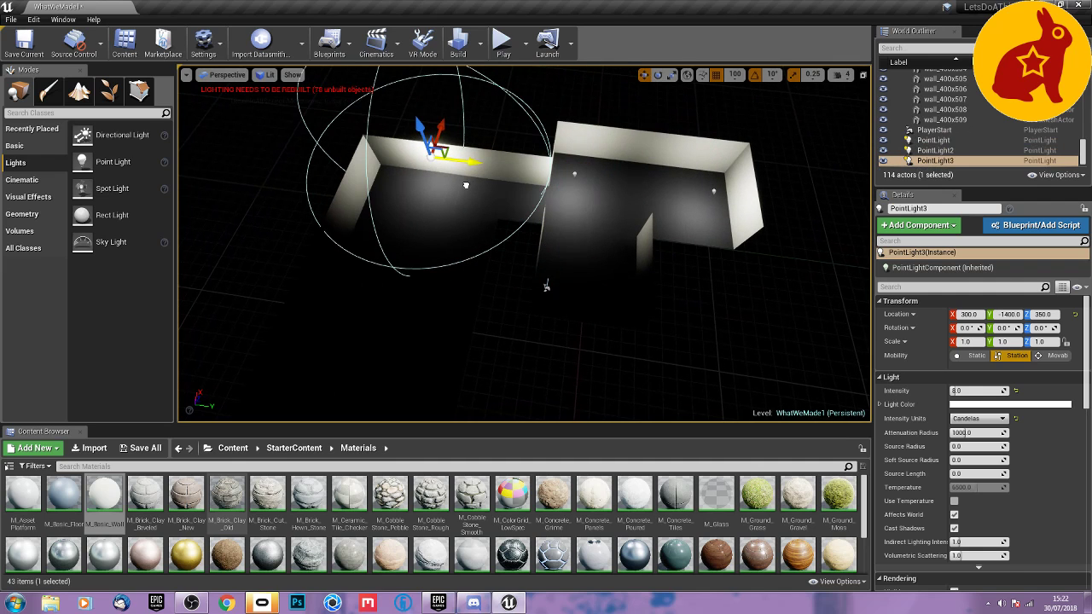
drag(441, 127, 422, 180)
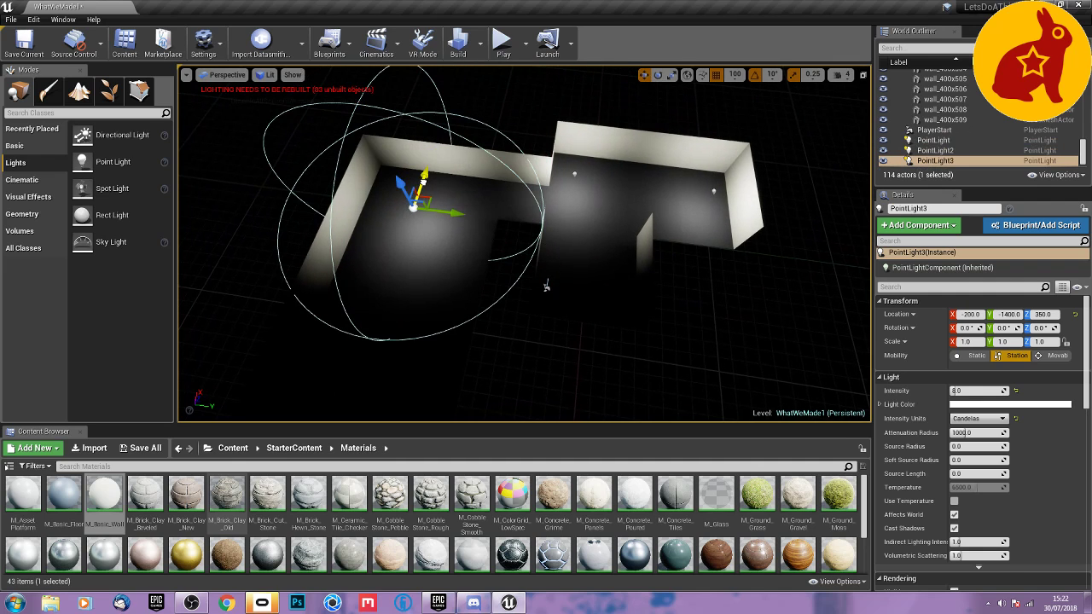
Duplicate point lights onward through the rooms, from X -1500, Y -1400 to a fourth copy at X -2200, Y -2700.
right_drag(566, 193, 566, 193)
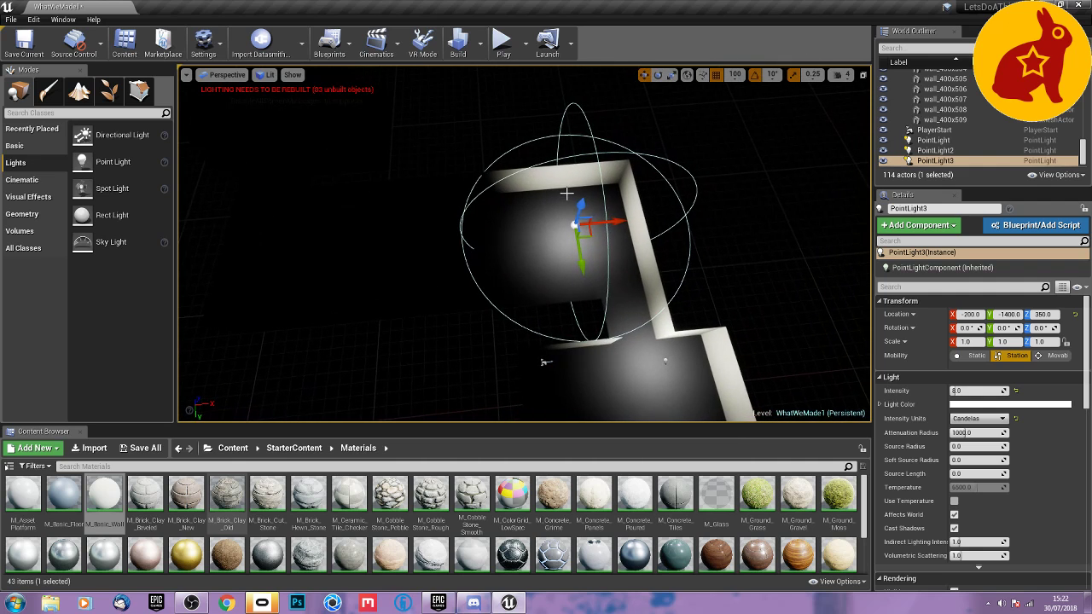
alt+drag(614, 220, 467, 263)
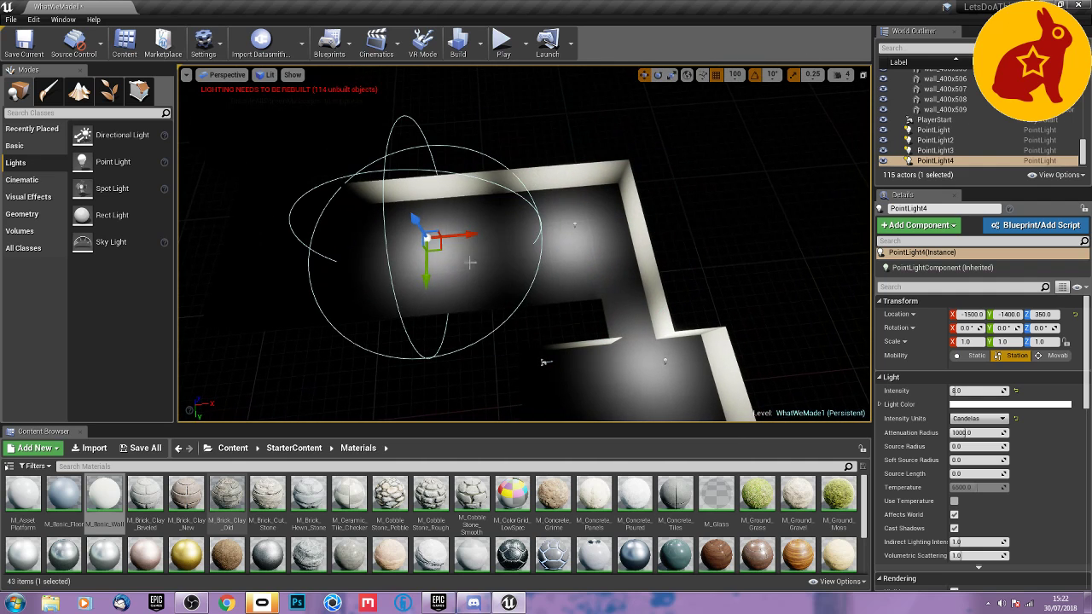
right_drag(470, 263, 470, 263)
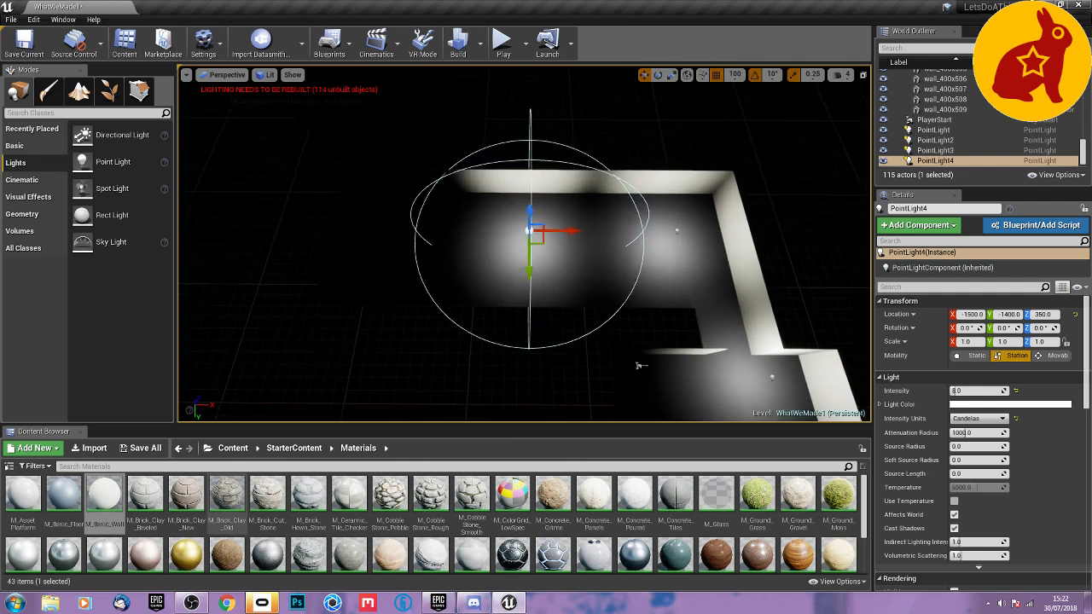
right_drag(616, 222, 616, 222)
alt+drag(614, 232, 515, 124)
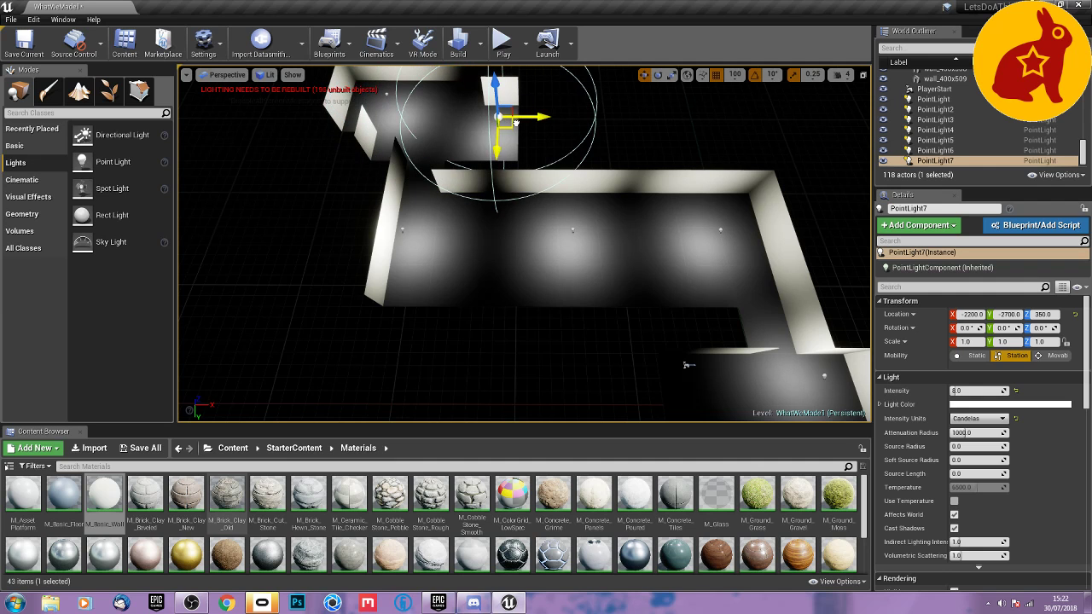
Select all eight wall panels in the row at Y -2000, starting with the panel at X -2800.
click(674, 126)
mouse_move(674, 126)
right_down()
mouse_move(367, 121)
mouse_move(231, 83)
mouse_move(183, 85)
mouse_move(188, 95)
mouse_move(120, 126)
mouse_move(43, 102)
mouse_move(684, 143)
right_up()
key(w)
key(d)
click(543, 248)
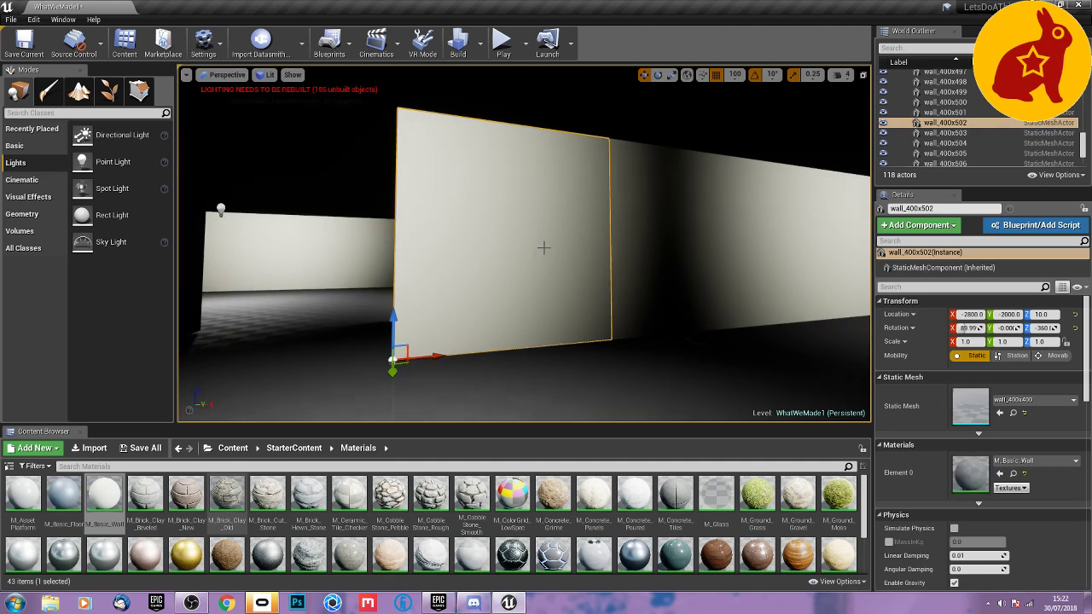
ctrl+click(655, 236)
right_drag(665, 242, 705, 245)
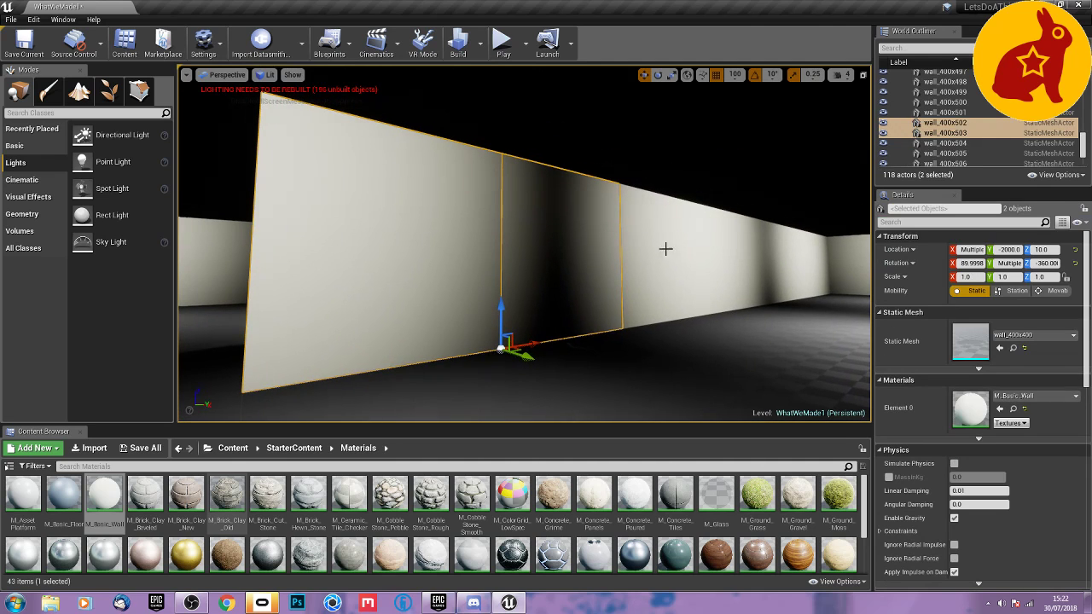
ctrl+click(665, 253)
ctrl+click(713, 258)
ctrl+click(752, 260)
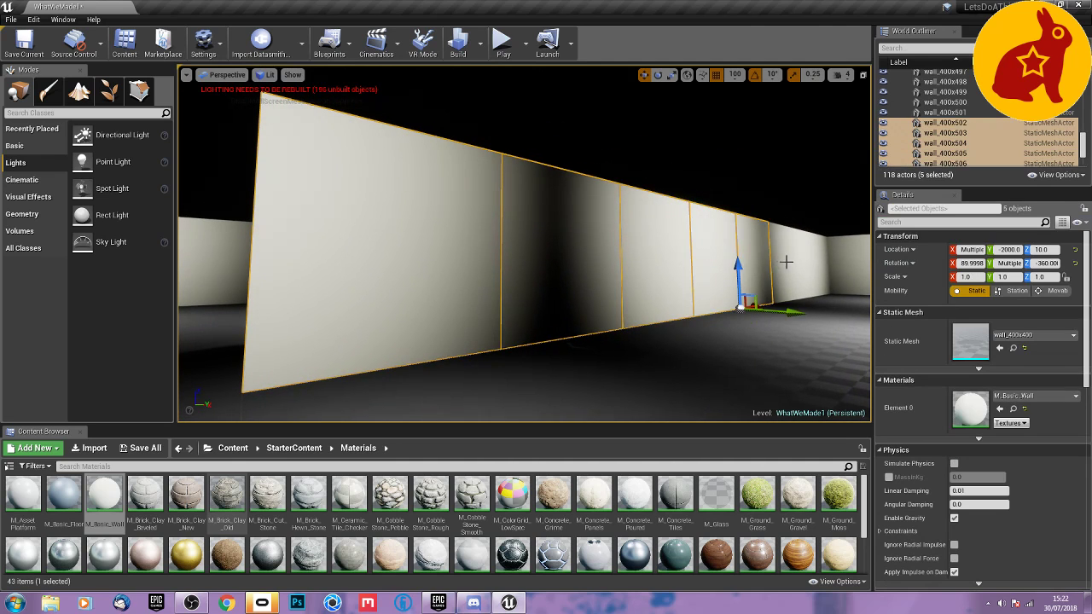
ctrl+click(796, 262)
ctrl+click(819, 263)
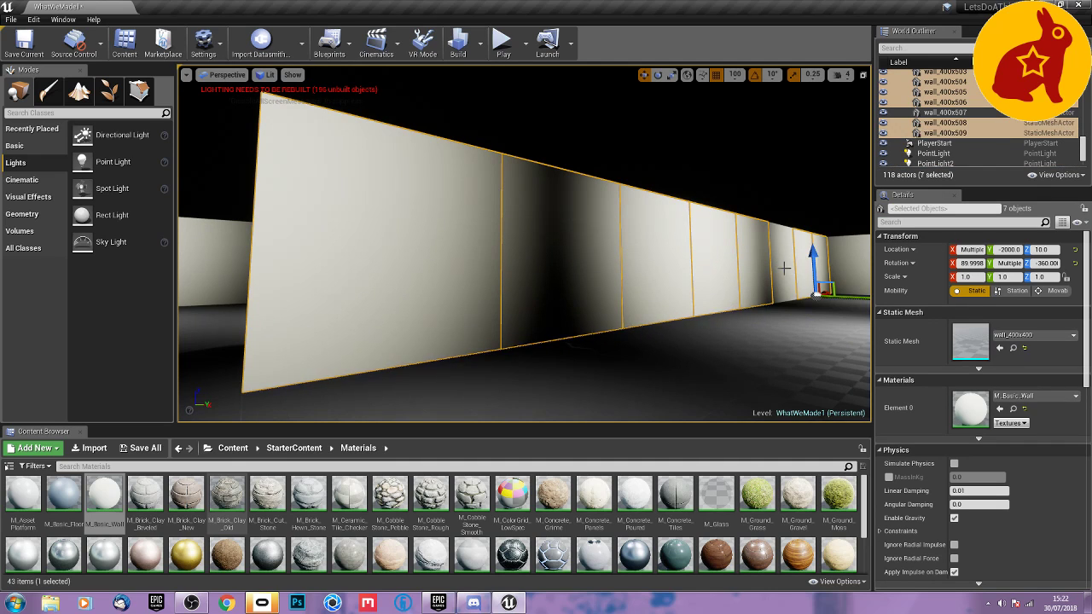
ctrl+click(783, 266)
Add the panels of the room's end wall and of the long wall opposite to the selection.
right_drag(726, 285, 820, 285)
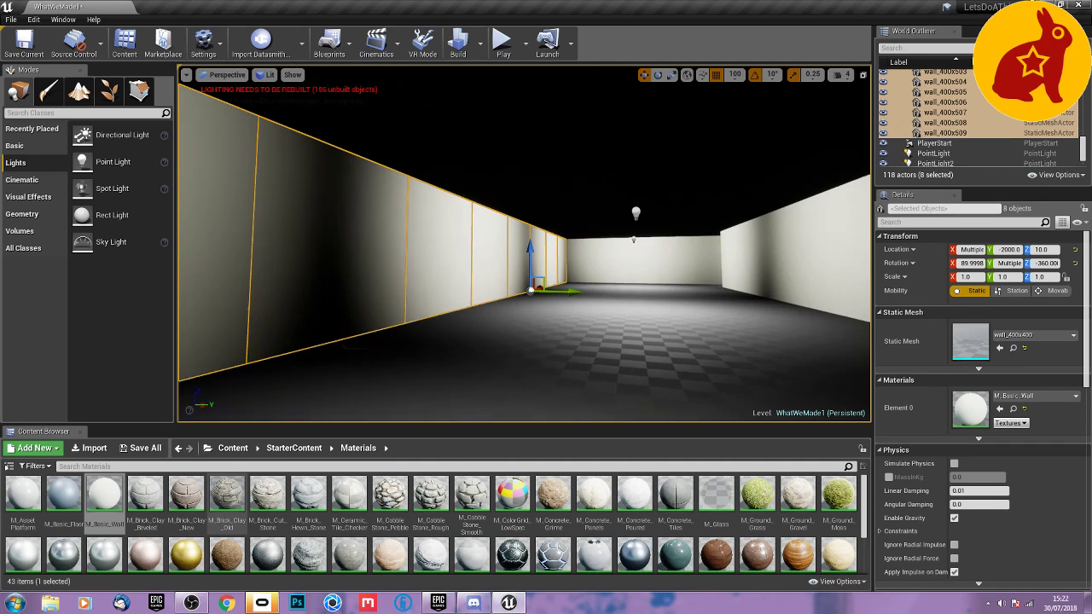
ctrl+click(593, 263)
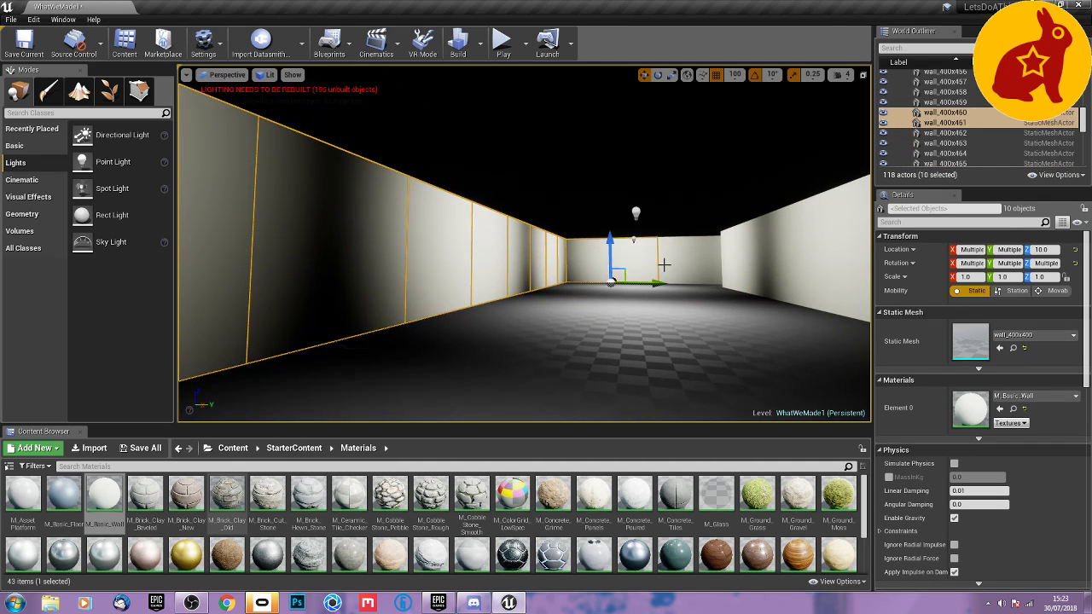
ctrl+click(734, 268)
mouse_move(658, 316)
right_down()
mouse_move(751, 315)
mouse_move(649, 312)
right_up()
ctrl+click(572, 281)
ctrl+click(602, 295)
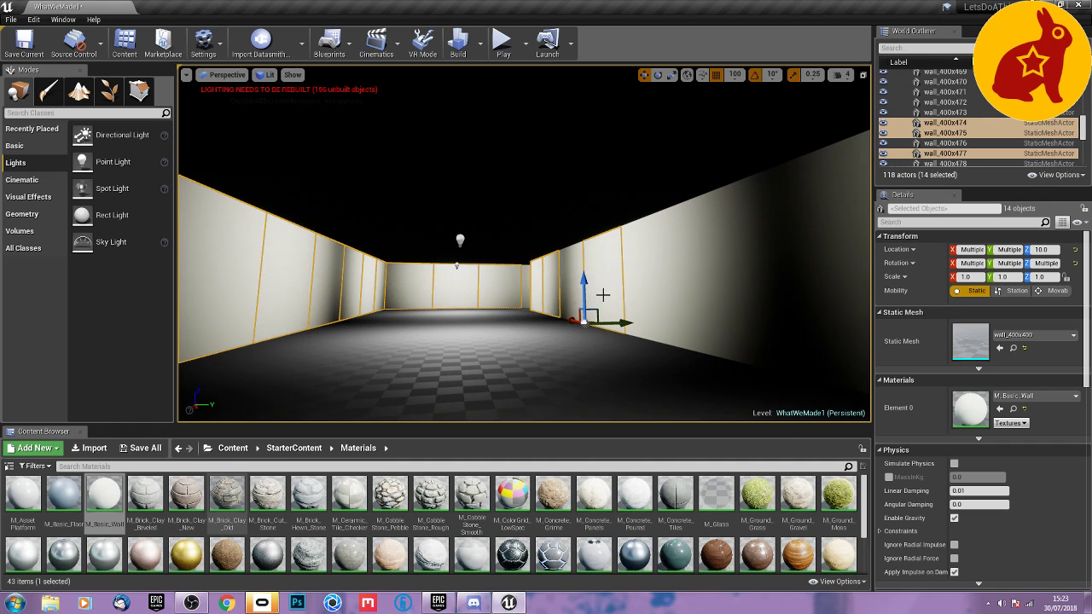
ctrl+click(572, 267)
right_drag(571, 268, 665, 270)
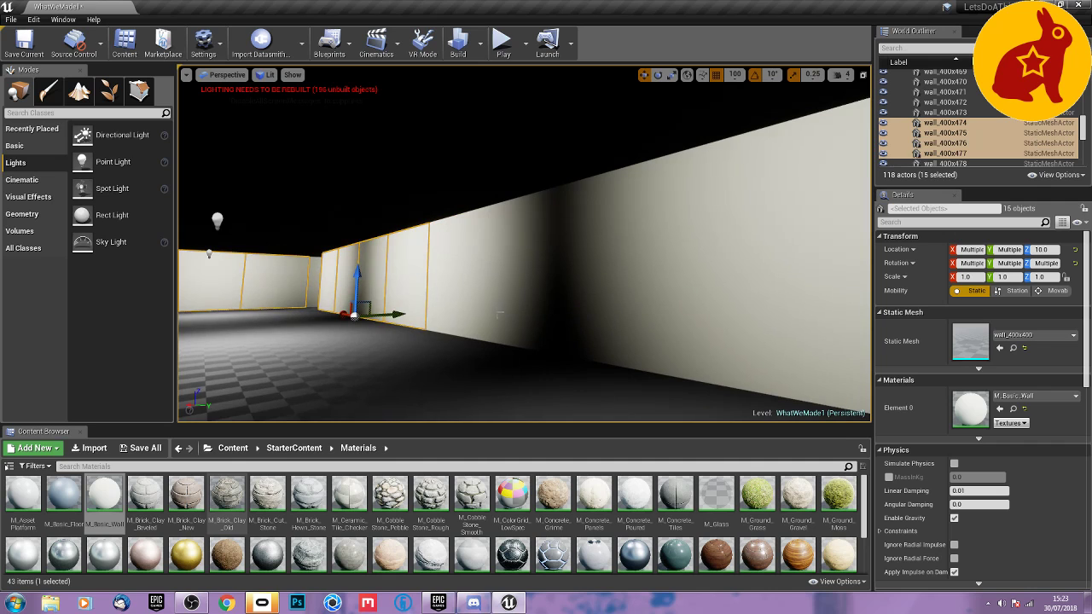
ctrl+click(463, 289)
ctrl+click(580, 300)
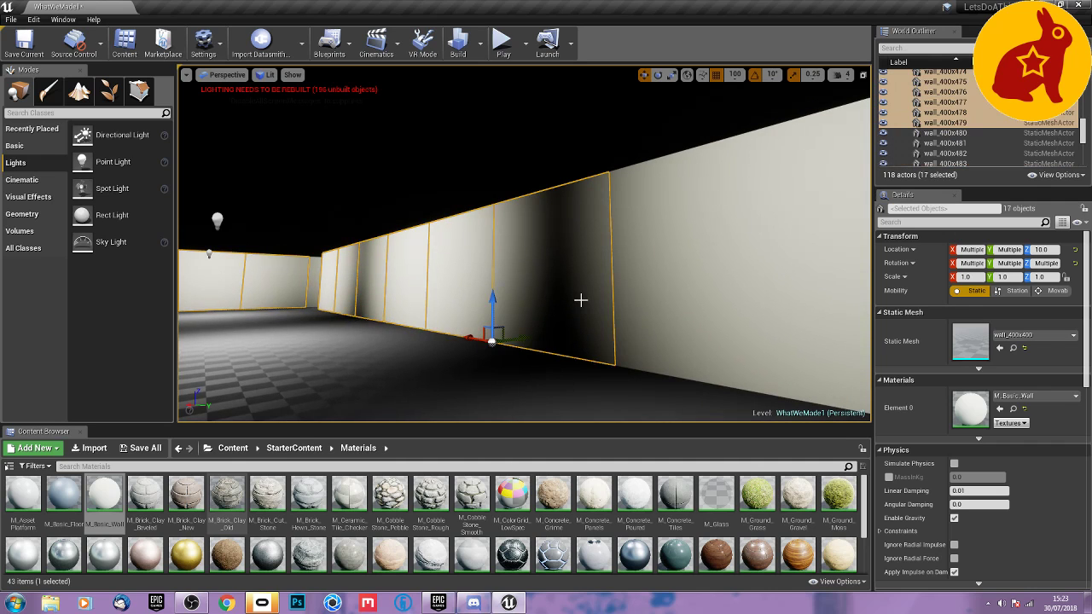
ctrl+click(631, 304)
Add the five remaining wall panels along the long wall and around the room's corner to the selection.
right_drag(565, 330, 665, 305)
ctrl+click(555, 307)
ctrl+click(511, 279)
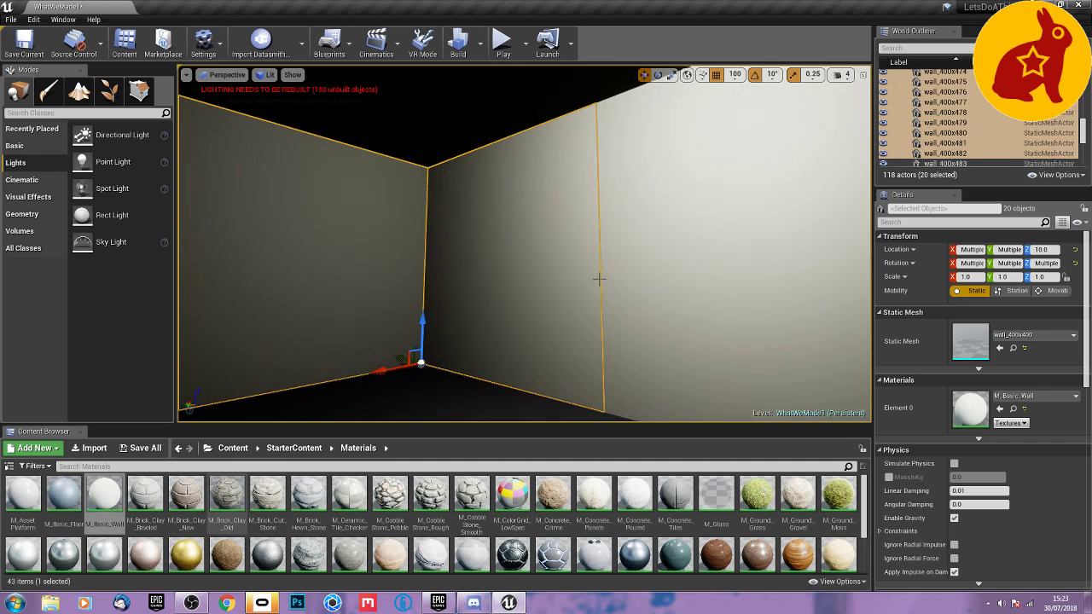
ctrl+click(599, 278)
right_drag(599, 278, 682, 343)
ctrl+click(632, 343)
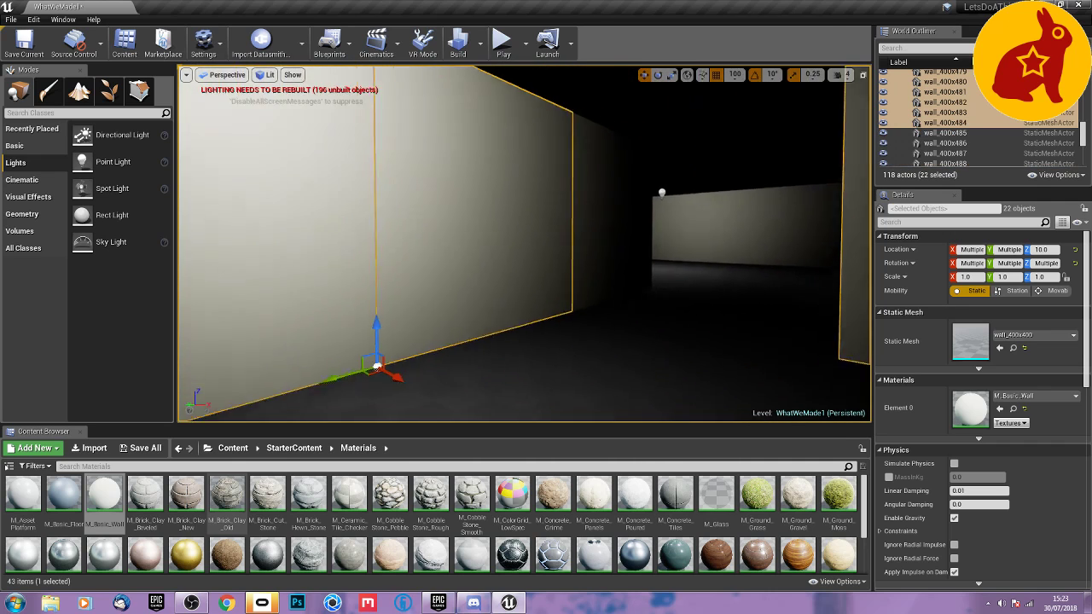
key(f)
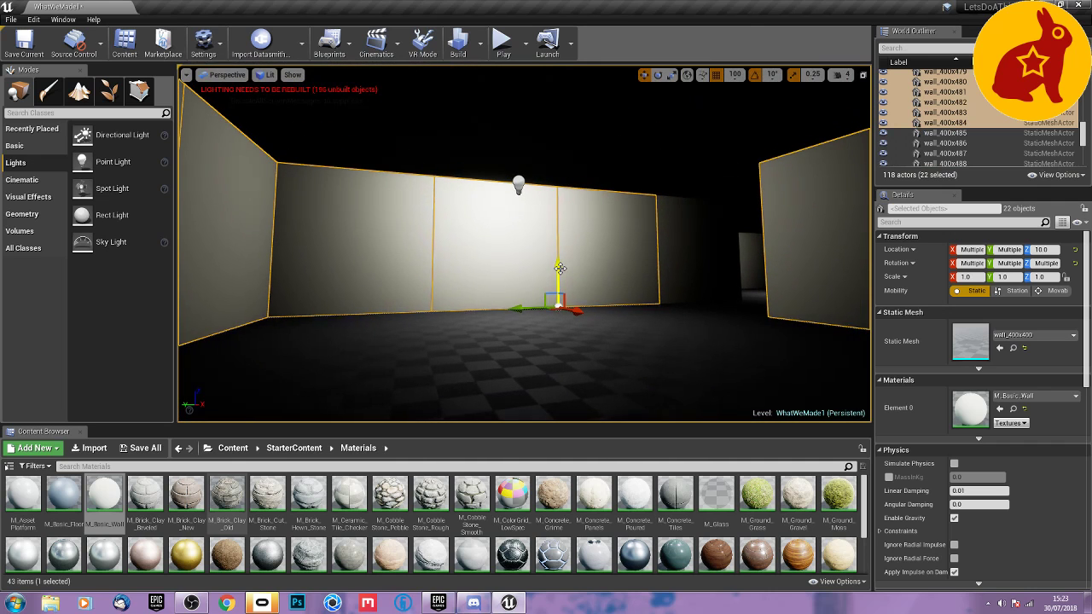
Duplicate all 22 selected wall panels upward to Z 410 as a second tier of walls.
alt+drag(559, 269, 552, 196)
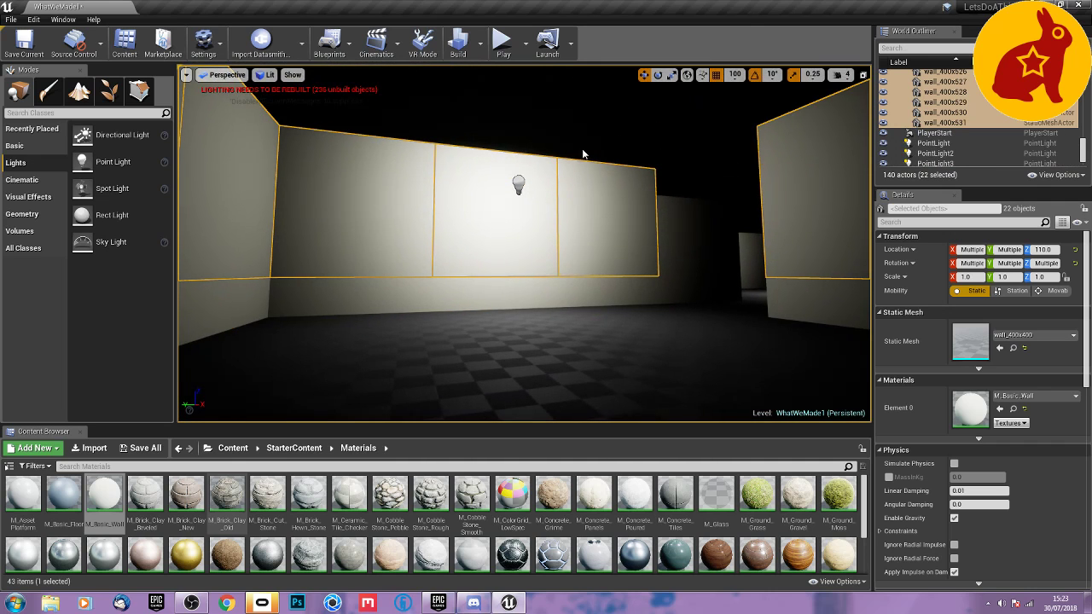
right_drag(572, 210, 341, 210)
key(f)
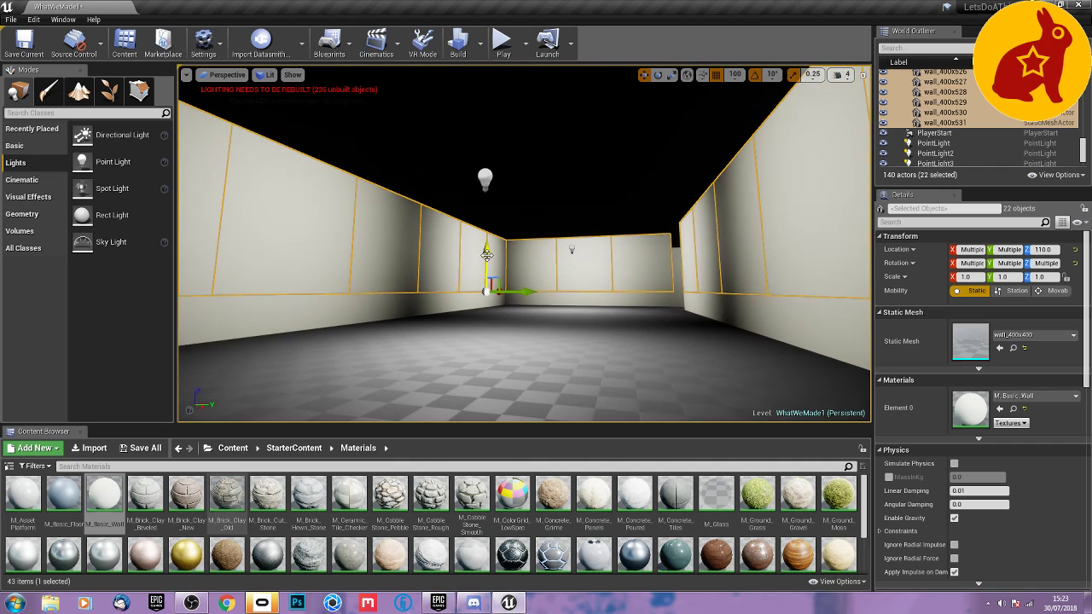
drag(486, 254, 486, 210)
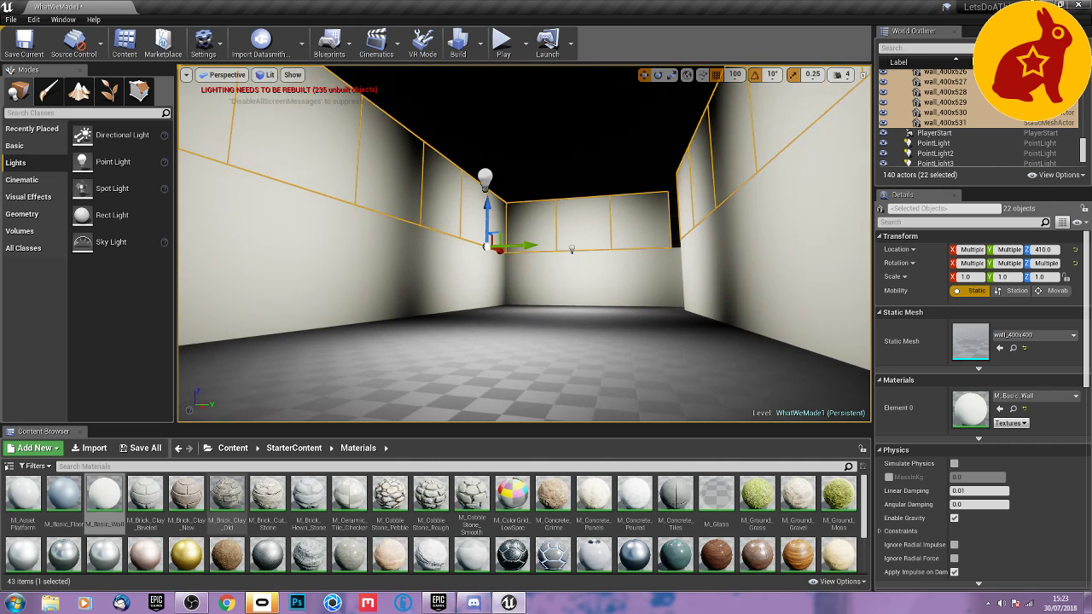
Duplicate the upper-tier panel beside the doorway at Y -2000 across the gap above that doorway.
key(w)
right_drag(583, 277, 498, 280)
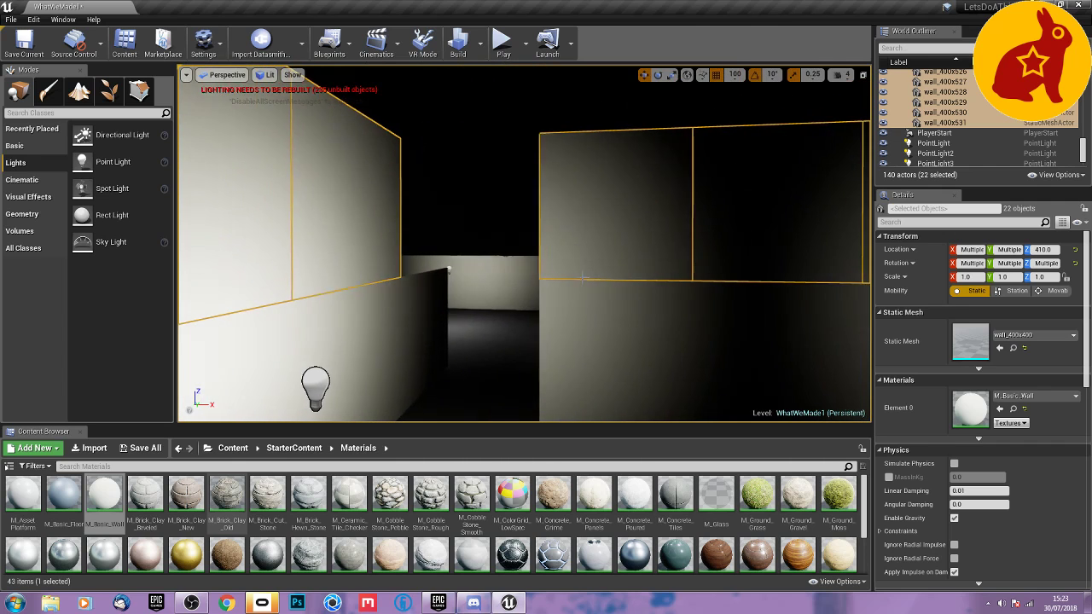
click(602, 250)
alt+drag(583, 281, 464, 284)
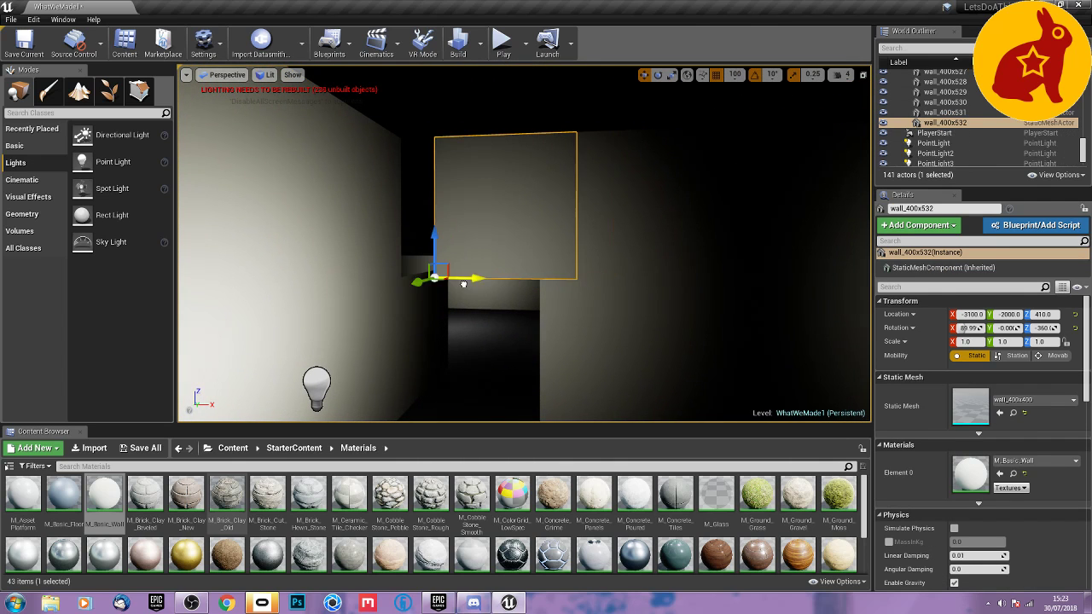
right_drag(464, 280, 597, 250)
Duplicate the upper panel at X 0, Y -800 to X 400 to close the gap above the doorway.
key(w)
mouse_move(547, 281)
right_down()
mouse_move(541, 341)
mouse_move(546, 280)
right_up()
click(556, 268)
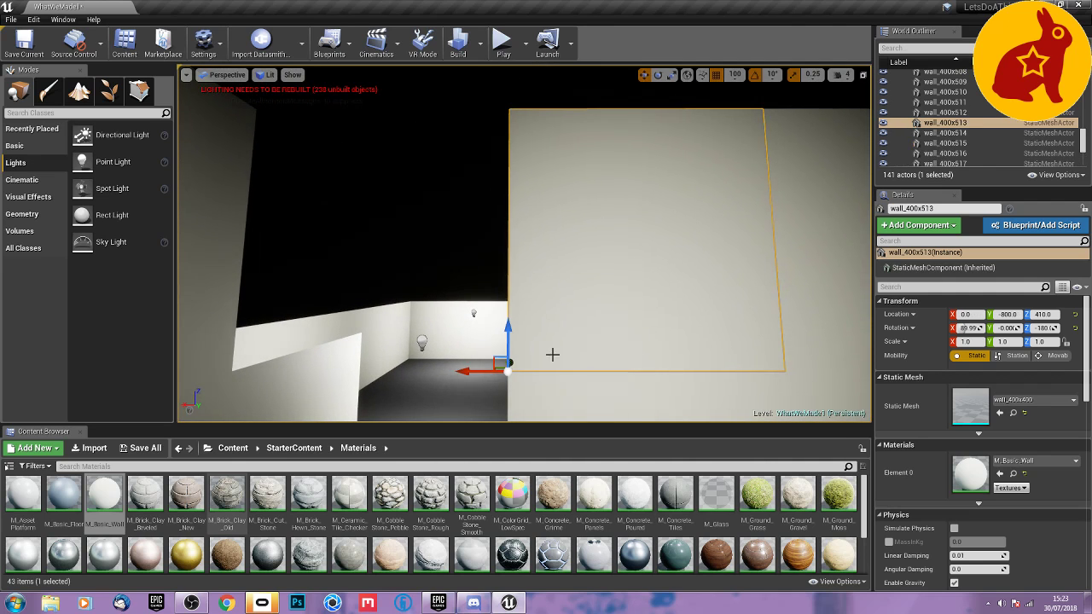
alt+drag(479, 373, 233, 368)
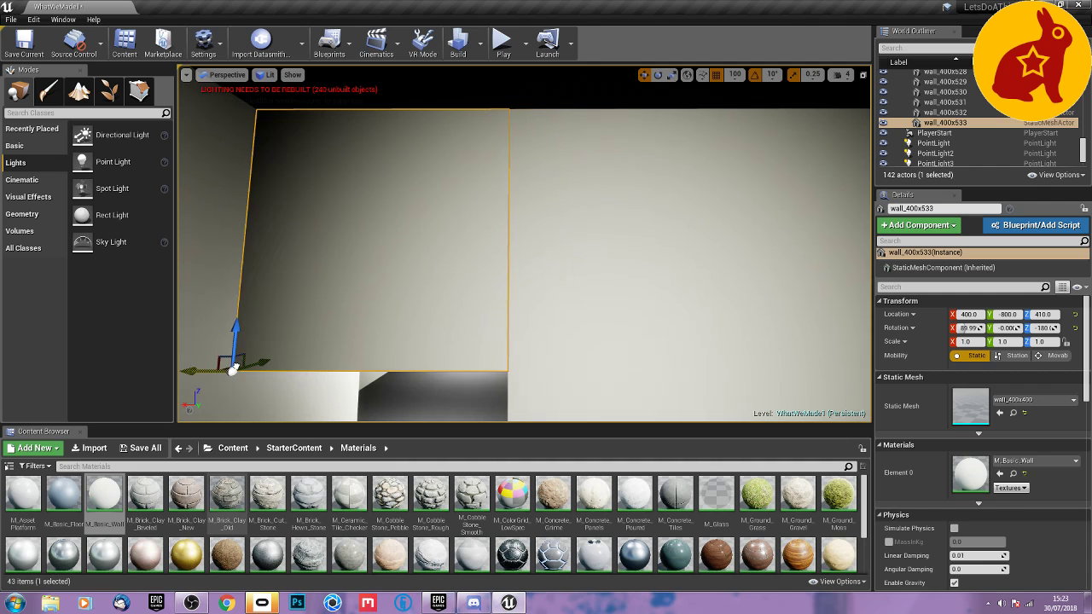
Duplicate the floor tile at X 0, Y -1600 up to Z 810 and rotate the copy 180° about X as a ceiling tile.
mouse_move(271, 358)
right_down()
mouse_move(268, 411)
mouse_move(312, 424)
mouse_move(461, 380)
mouse_move(476, 352)
mouse_move(483, 362)
mouse_move(627, 351)
mouse_move(553, 347)
mouse_move(568, 336)
mouse_move(555, 321)
mouse_move(737, 324)
right_up()
key(w)
key(w)
key(s)
key(w)
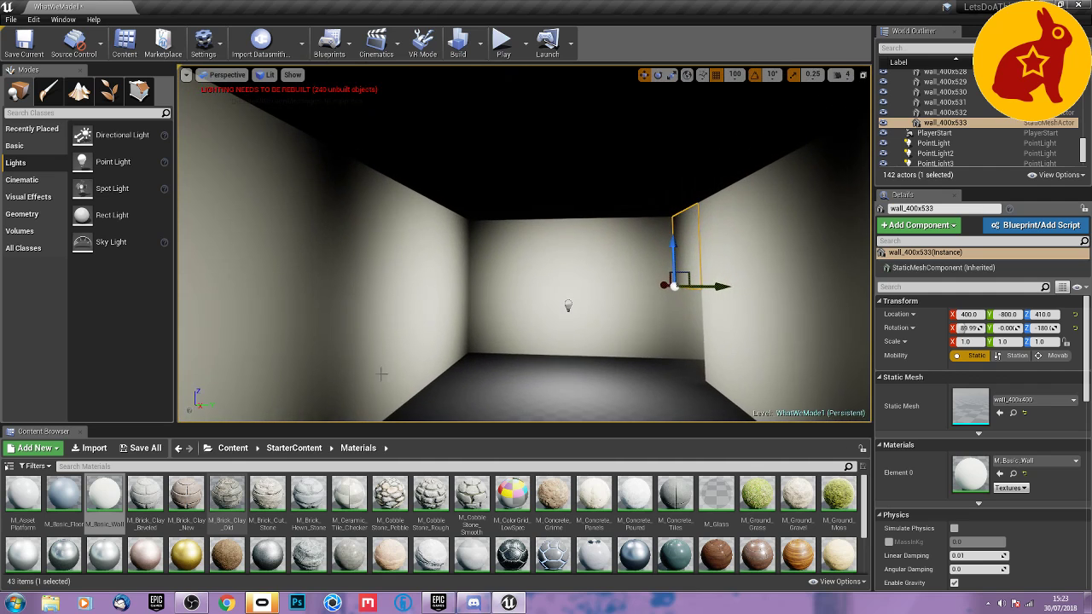
click(485, 371)
key(space)
key(space)
key(space)
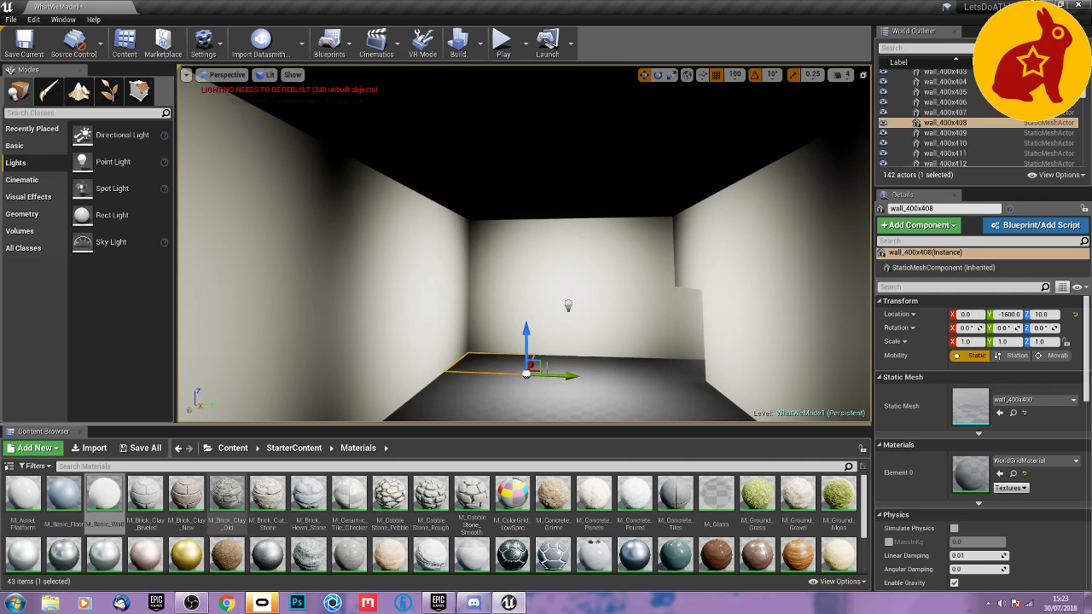
alt+drag(523, 343, 531, 173)
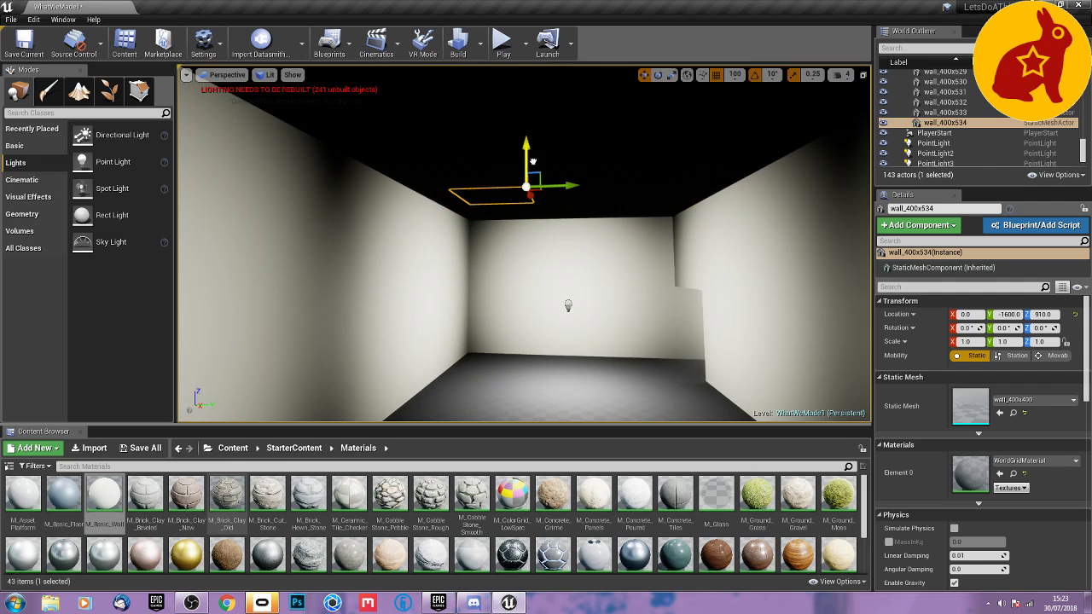
key(space)
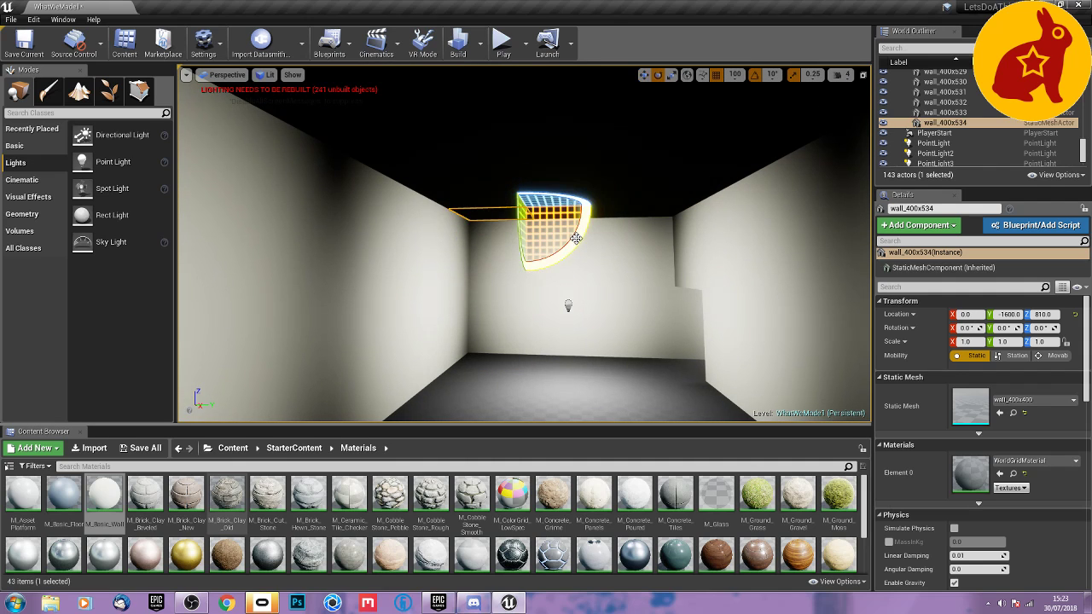
drag(576, 238, 607, 173)
key(space)
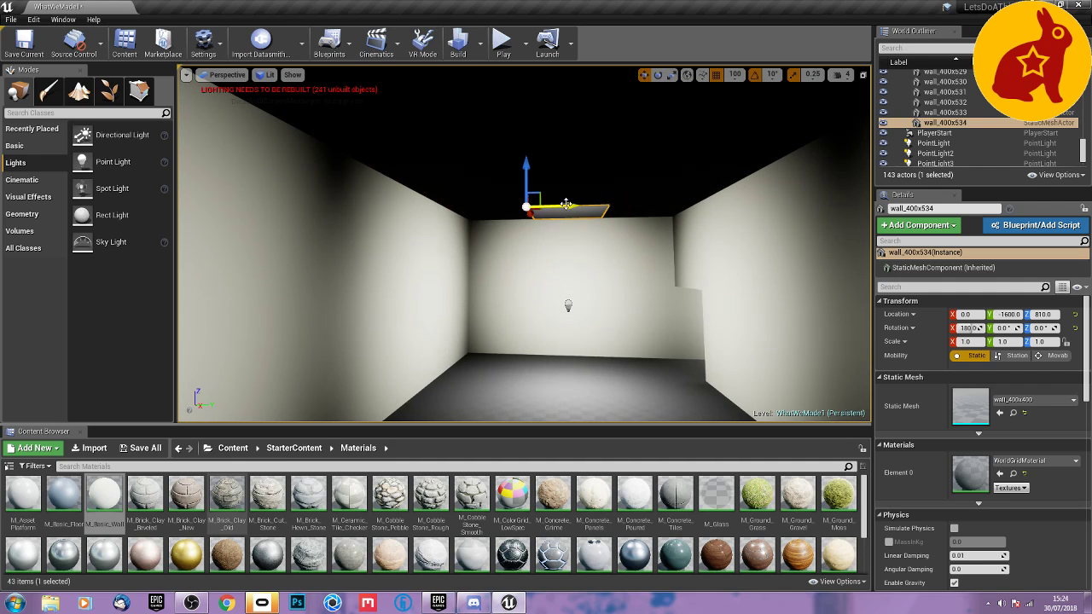
Duplicate the ceiling tile into a three-tile row ending at Y -1200, and copy the whole row along X.
alt+drag(488, 208, 627, 197)
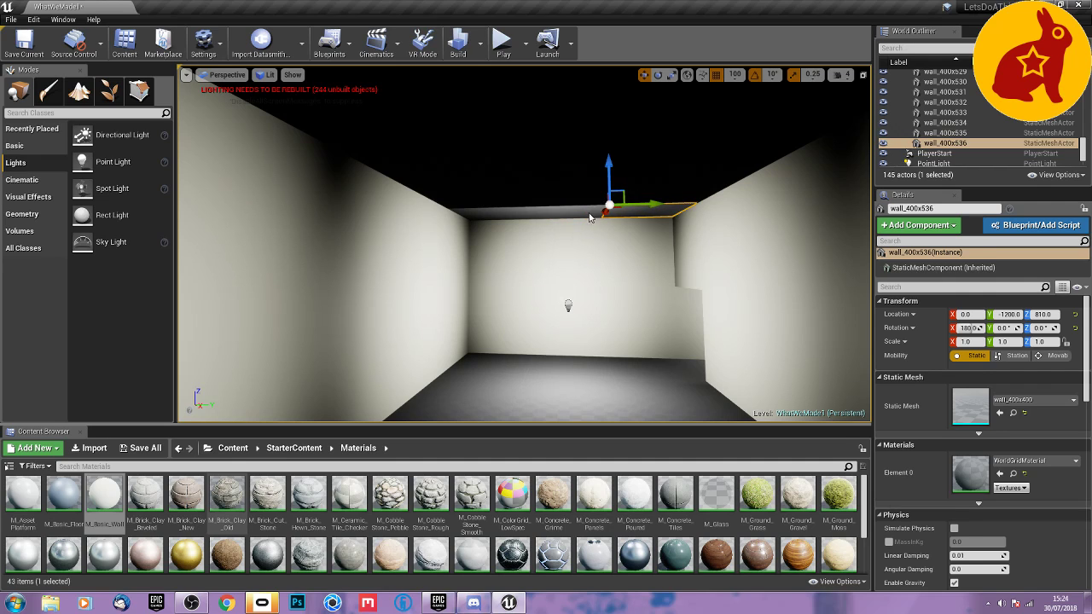
ctrl+click(588, 213)
ctrl+click(486, 214)
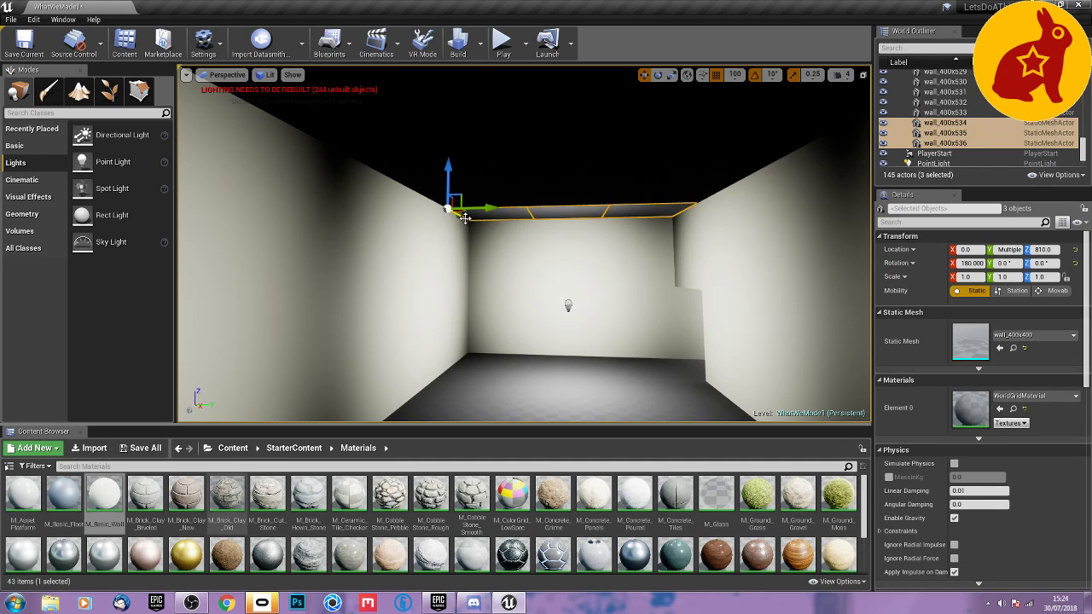
alt+drag(461, 217, 420, 184)
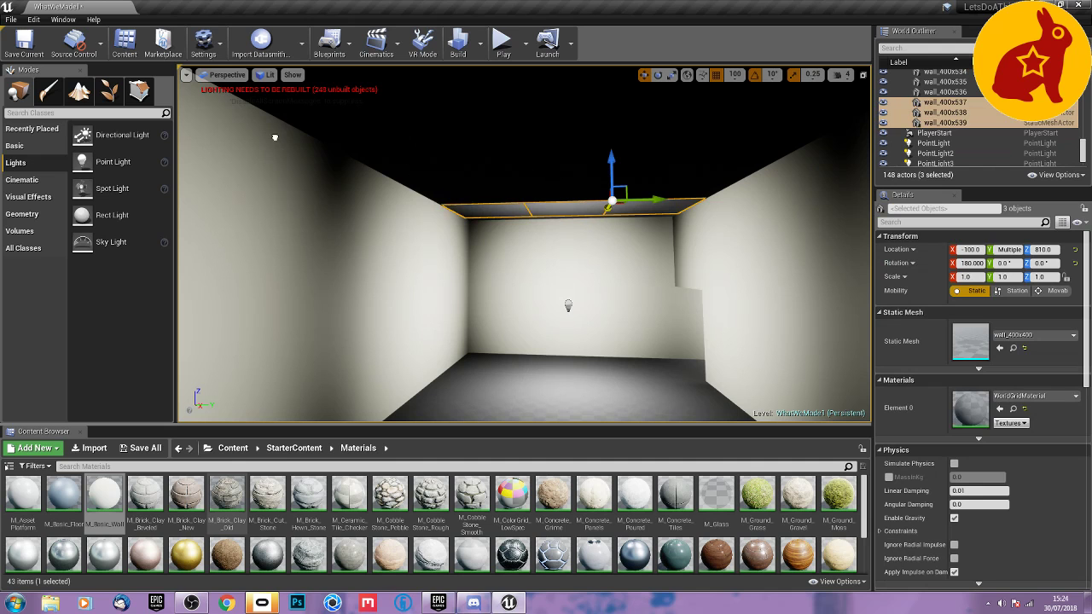
right_drag(249, 153, 100, 240)
Duplicate the three-tile ceiling row onward along the room from X -1200 to X -1600.
drag(634, 266, 427, 273)
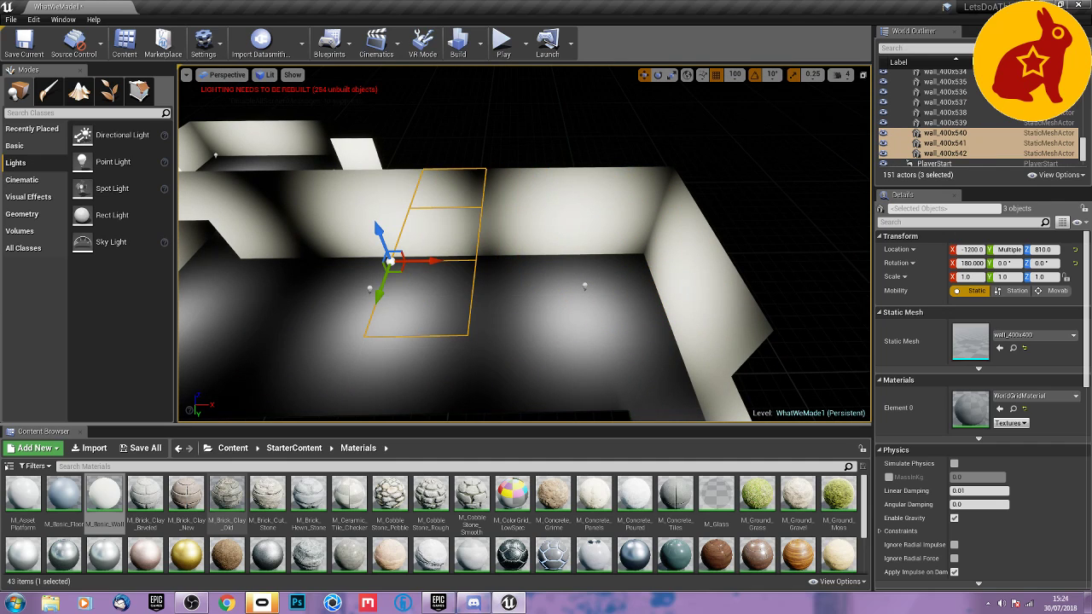
right_drag(428, 273, 450, 226)
key(s)
key(e)
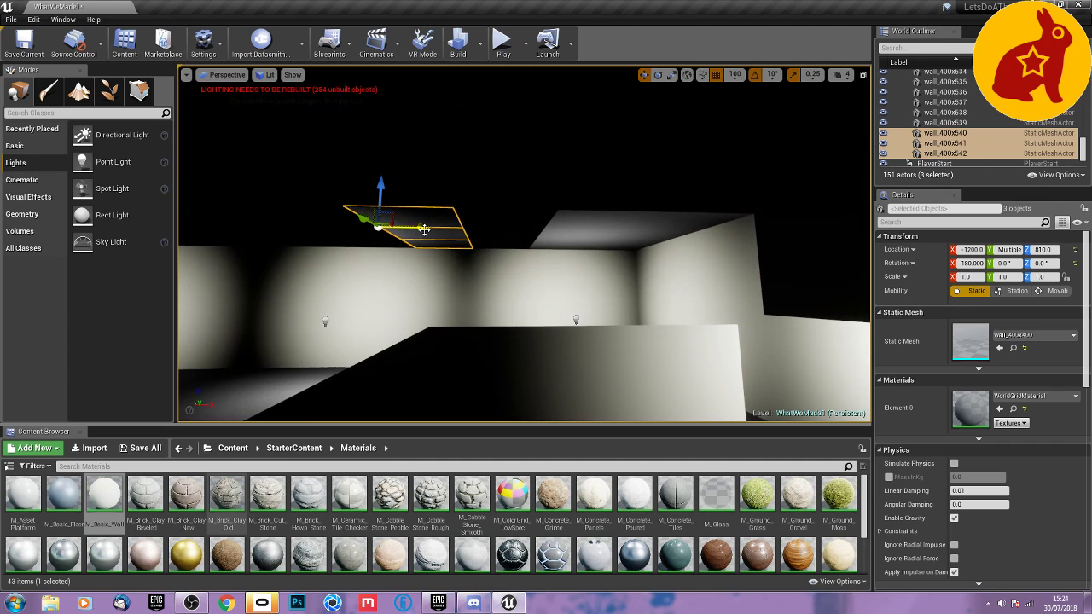
drag(441, 227, 412, 244)
key(a)
right_drag(573, 215, 573, 215)
alt+drag(569, 227, 480, 229)
key(a)
right_drag(518, 239, 519, 240)
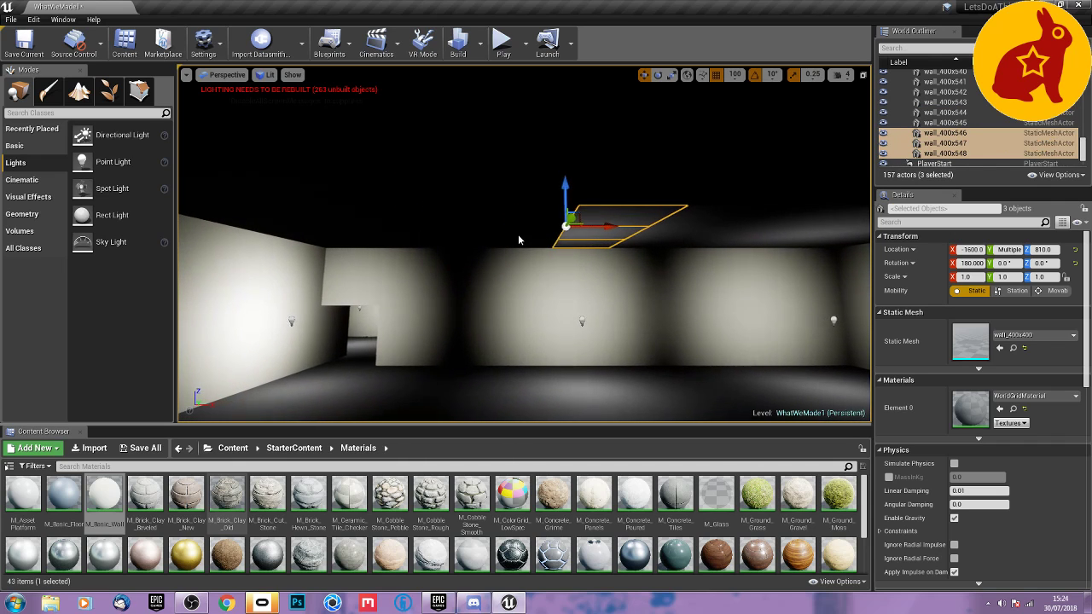
Continue duplicating the ceiling row through X -2000 and X -2400 to X -2900.
alt+drag(585, 224, 492, 231)
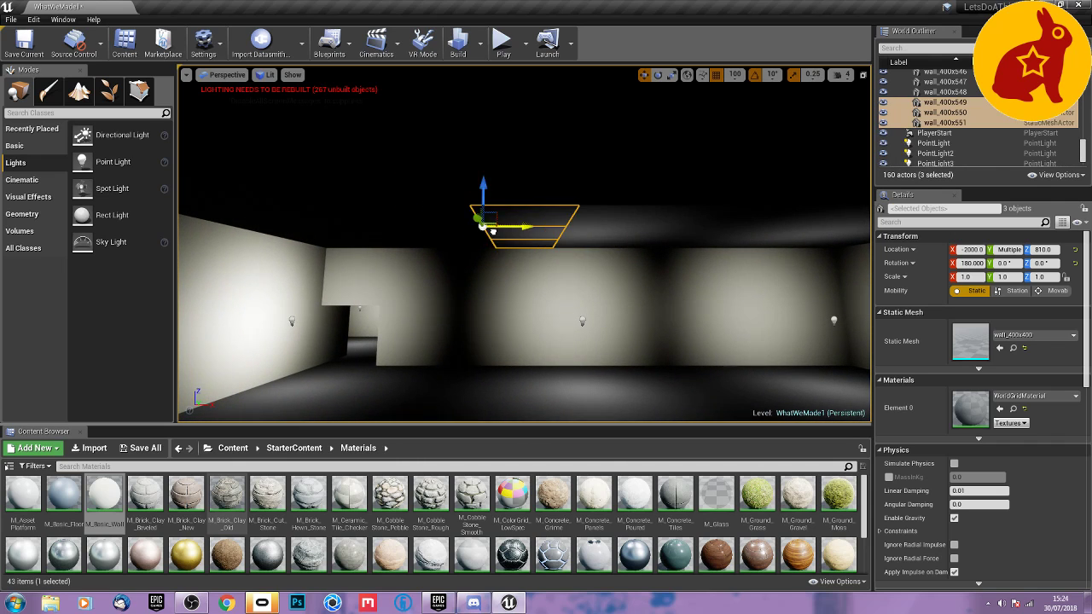
key(a)
right_drag(529, 232, 528, 231)
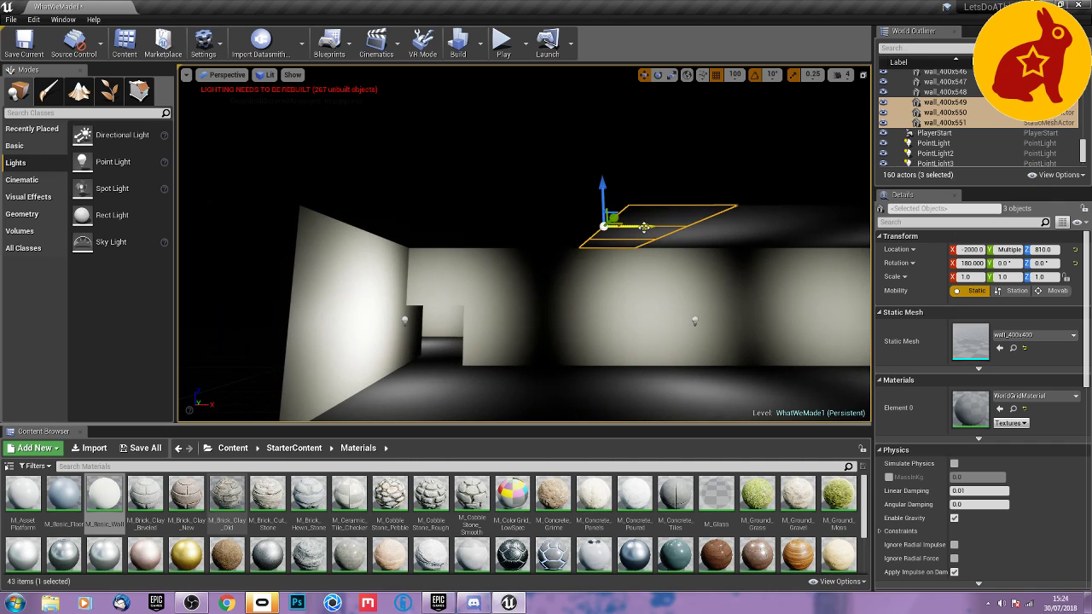
alt+drag(644, 226, 456, 237)
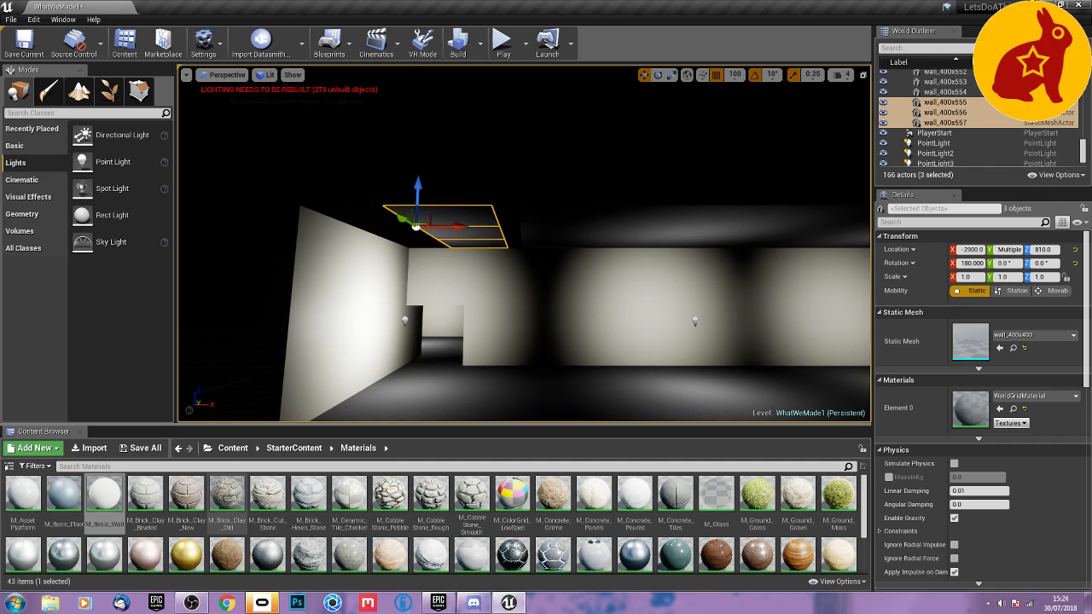
Undo the latest ceiling row copies at the far end of the room.
mouse_move(481, 276)
right_down()
mouse_move(443, 275)
mouse_move(500, 277)
right_up()
key(d)
key(ctrl+z)
key(ctrl+z)
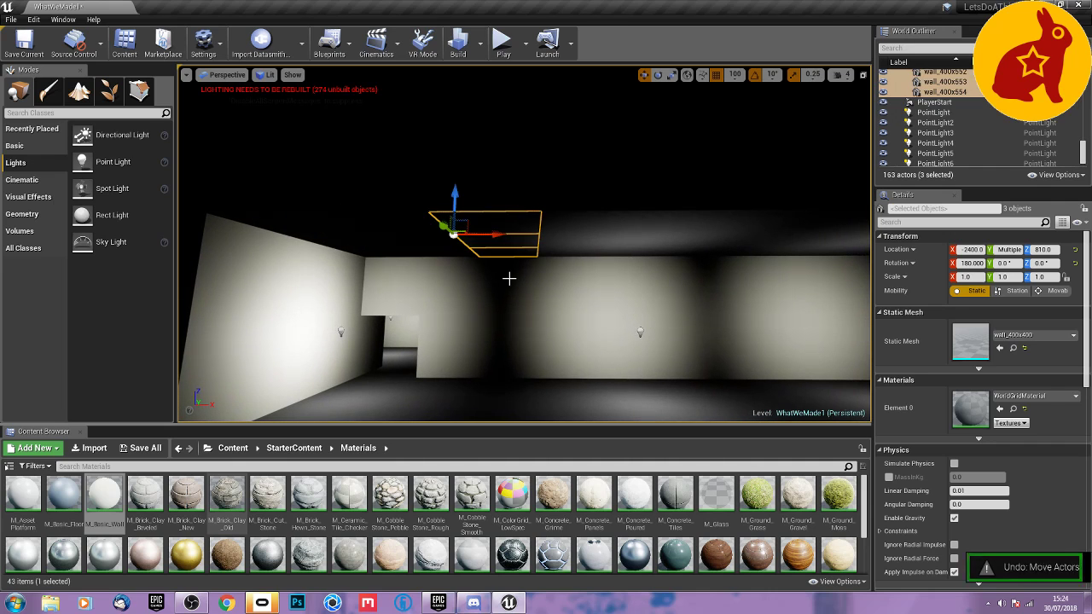
Switch the viewport to Unlit and undo the remaining ceiling row copies back to the second row.
click(265, 74)
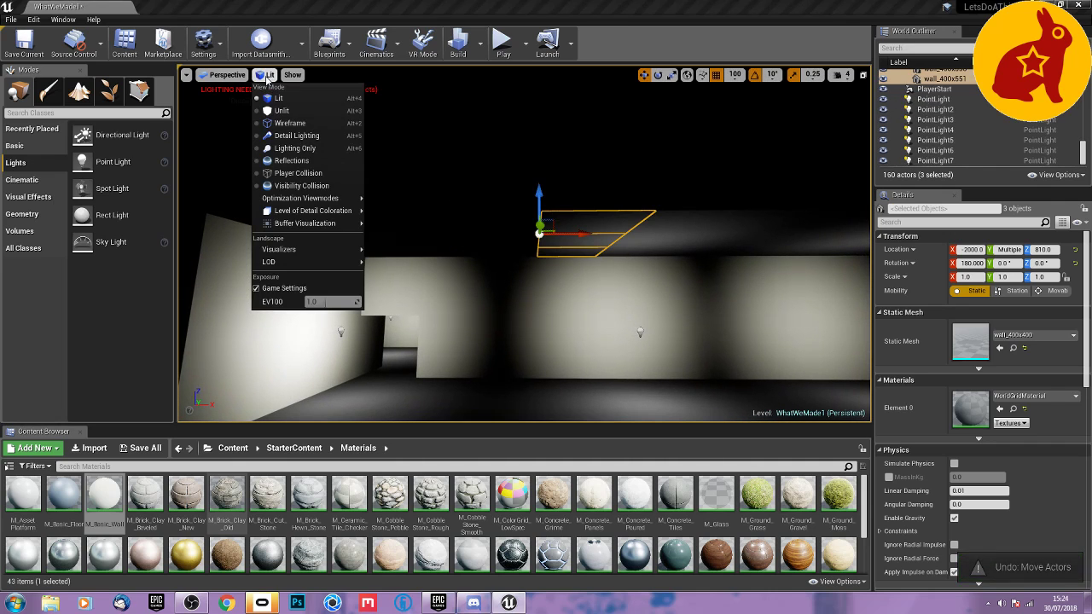
click(281, 115)
right_drag(570, 305, 628, 322)
key(ctrl+z)
key(ctrl+z)
key(ctrl+z)
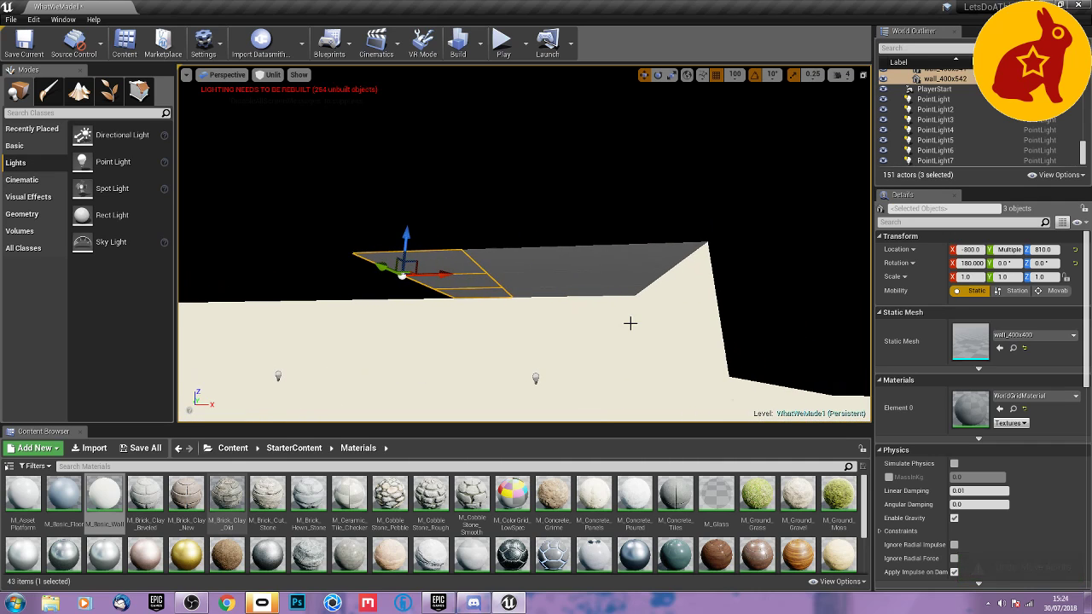
key(ctrl+z)
key(ctrl+z)
key(ctrl+z)
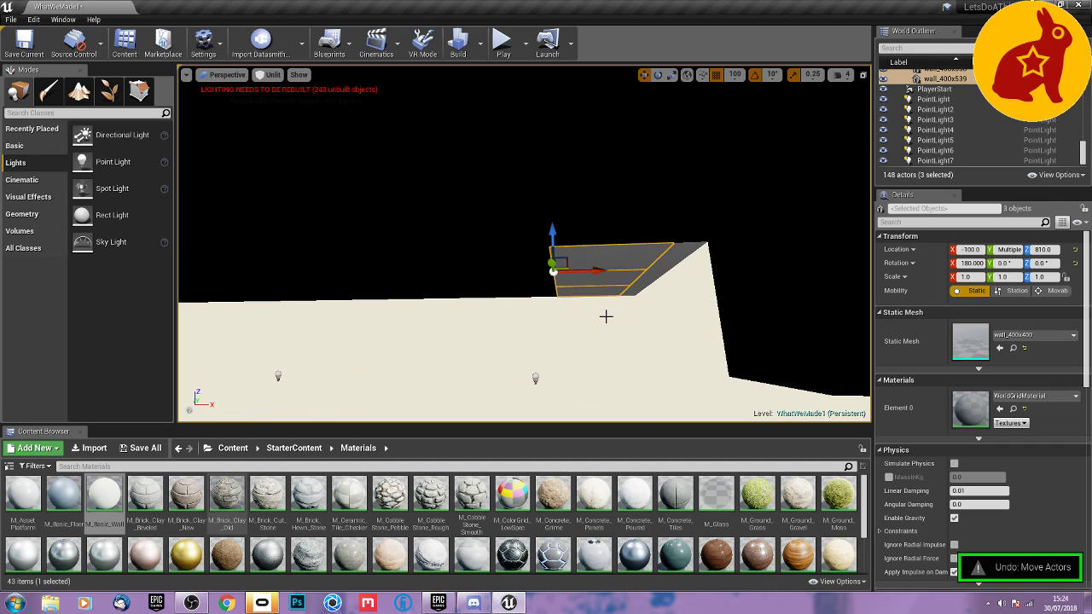
Line up the second ceiling row with the first and duplicate it in 400-unit steps to X -1600.
drag(594, 271, 429, 282)
key(a)
right_drag(456, 294, 457, 295)
alt+drag(610, 274, 420, 288)
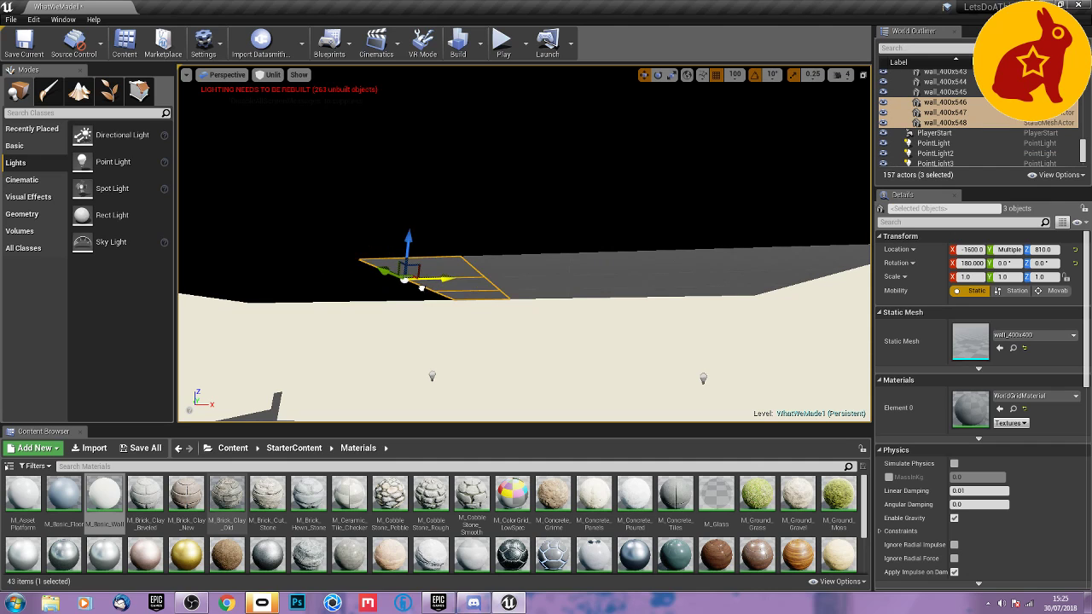
Duplicate the three-tile ceiling row from X -1600 onward to a final row at X -3200.
right_drag(517, 313, 517, 314)
key(a)
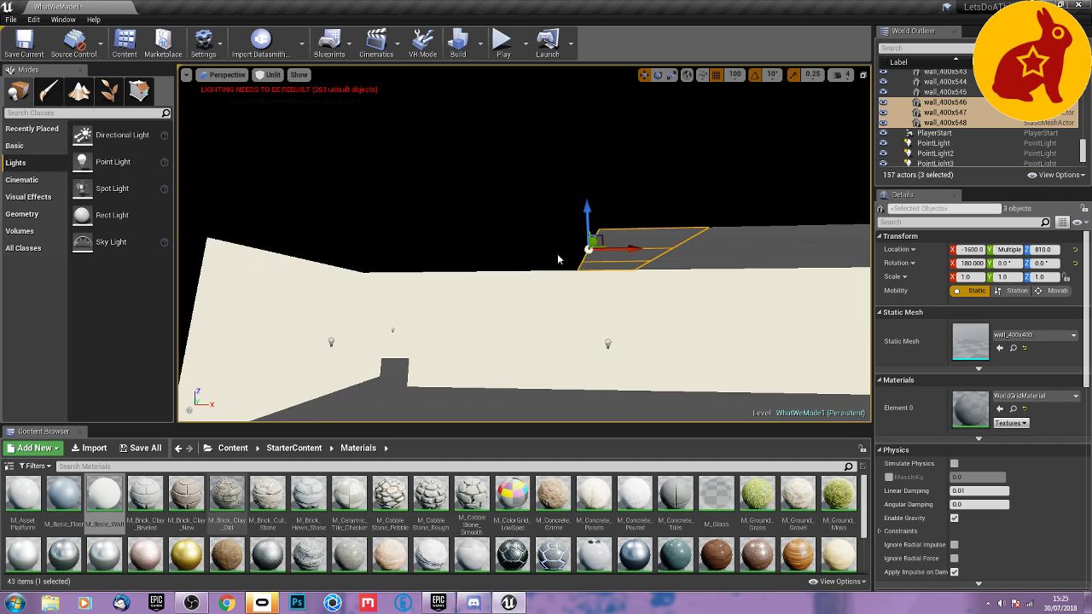
alt+drag(608, 253, 385, 256)
key(a)
right_drag(477, 265, 544, 267)
alt+drag(548, 253, 469, 255)
Duplicate the floor tile at X -2400, Y -2800 up to Z 410 and rotate the copy 180° about X.
key(w)
right_drag(476, 281, 528, 334)
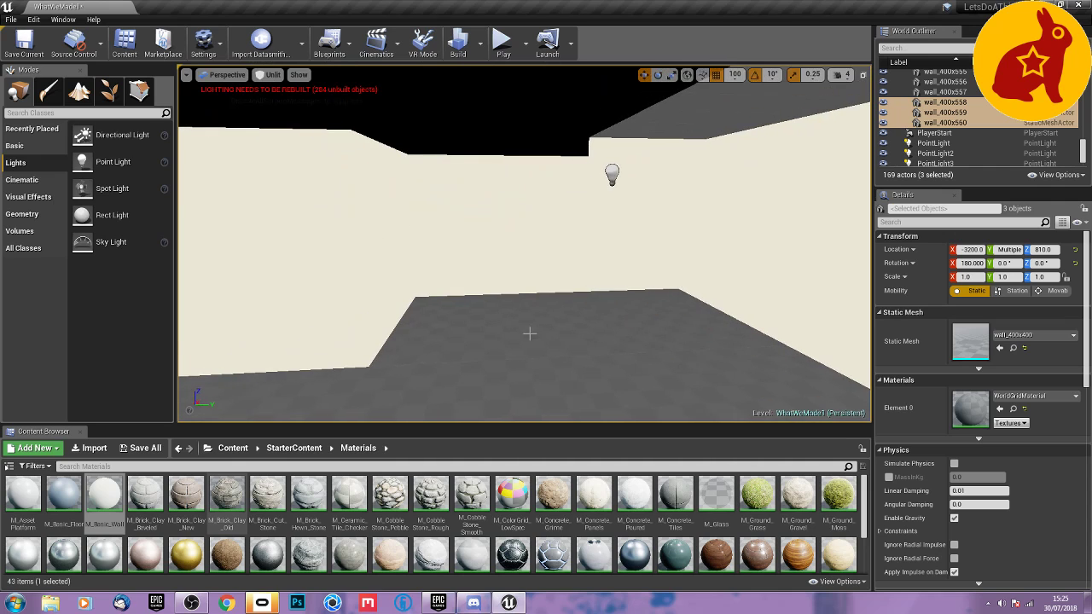
click(482, 316)
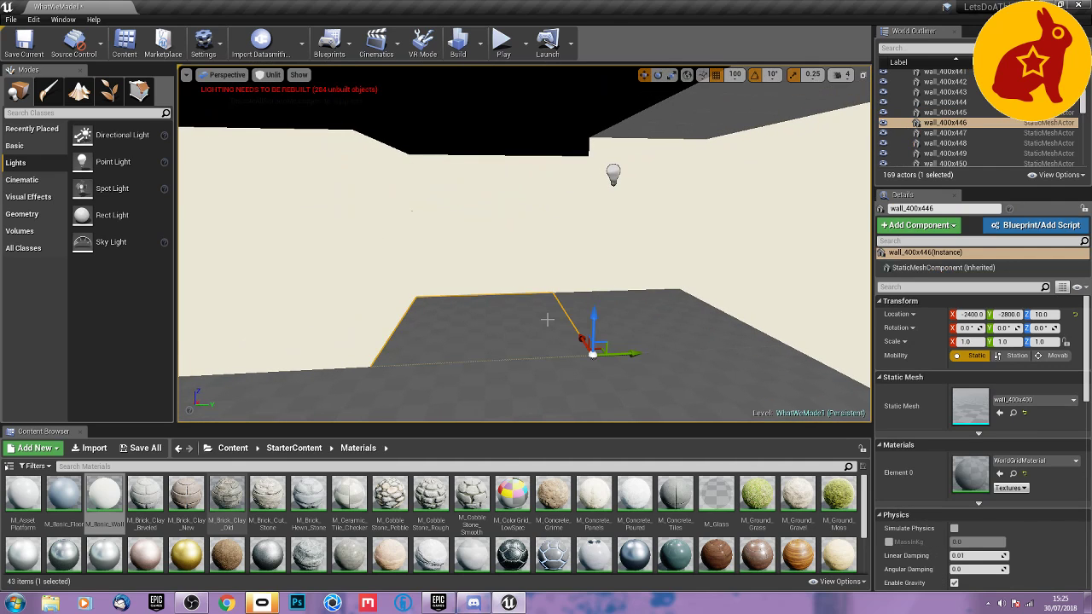
key(e)
alt+drag(552, 319, 587, 113)
key(w)
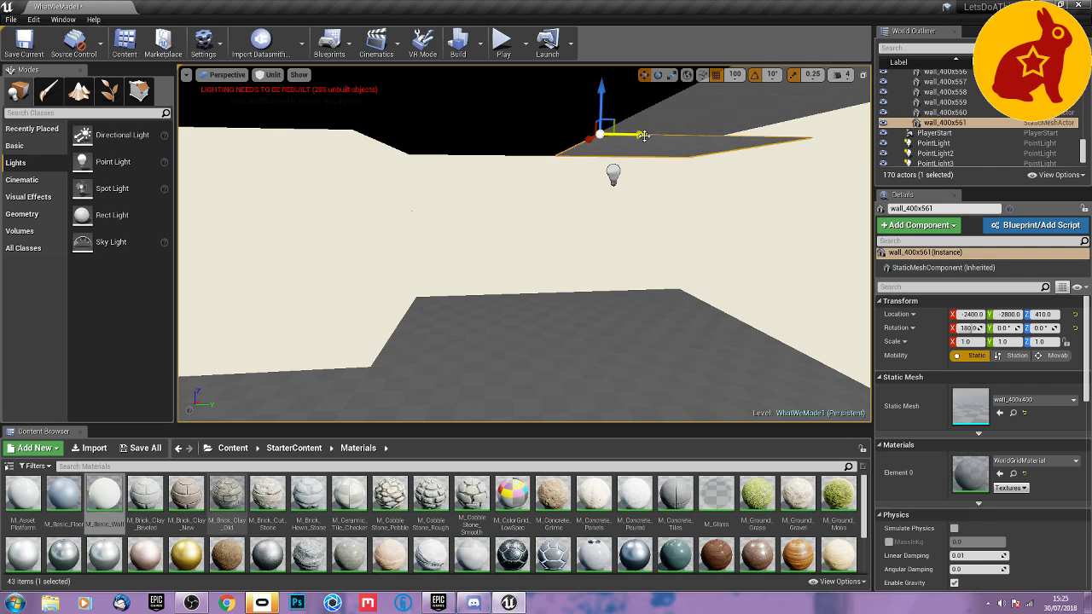
Duplicate the lower ceiling tile to X -2400, Y -3200 and select both tiles of that row.
alt+drag(641, 135, 418, 137)
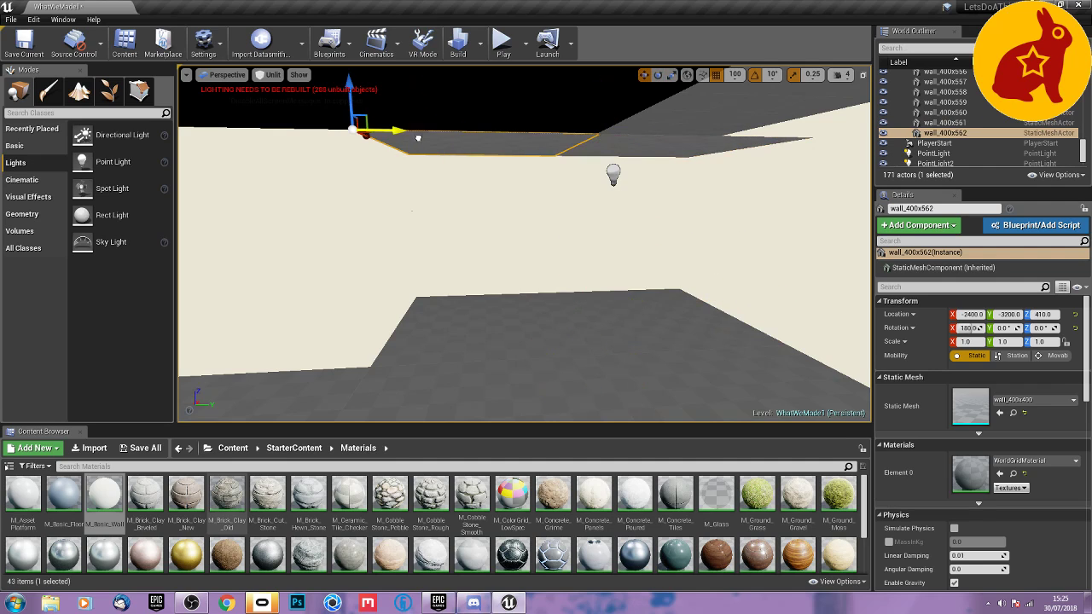
ctrl+click(592, 149)
right_drag(535, 191, 857, 229)
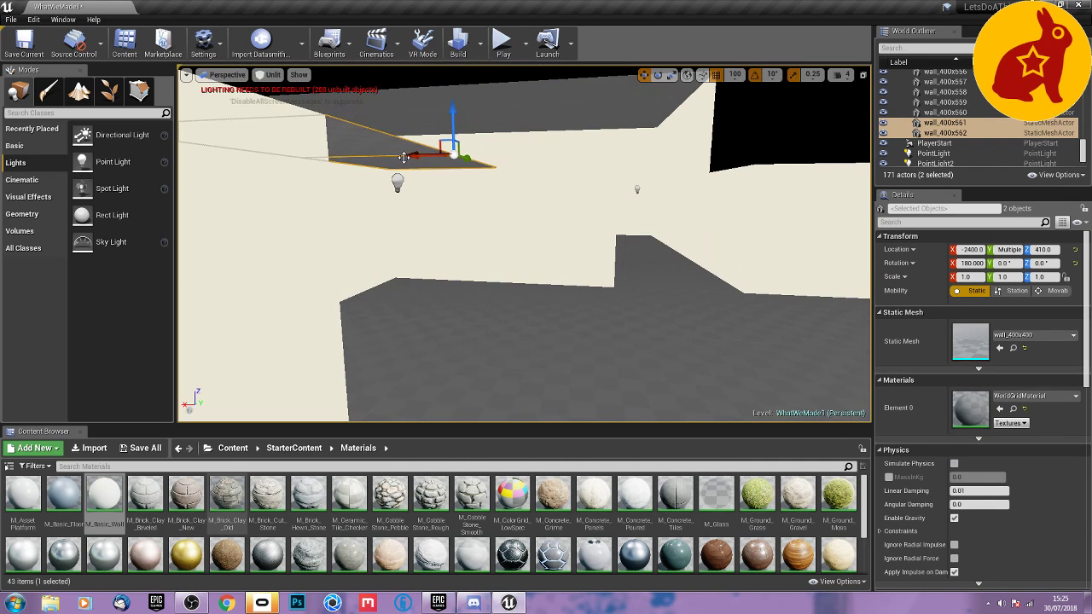
Duplicate the selected two-tile ceiling row along X in 400-unit steps from X -2400 to a final row at X -3600.
alt+drag(414, 155, 561, 155)
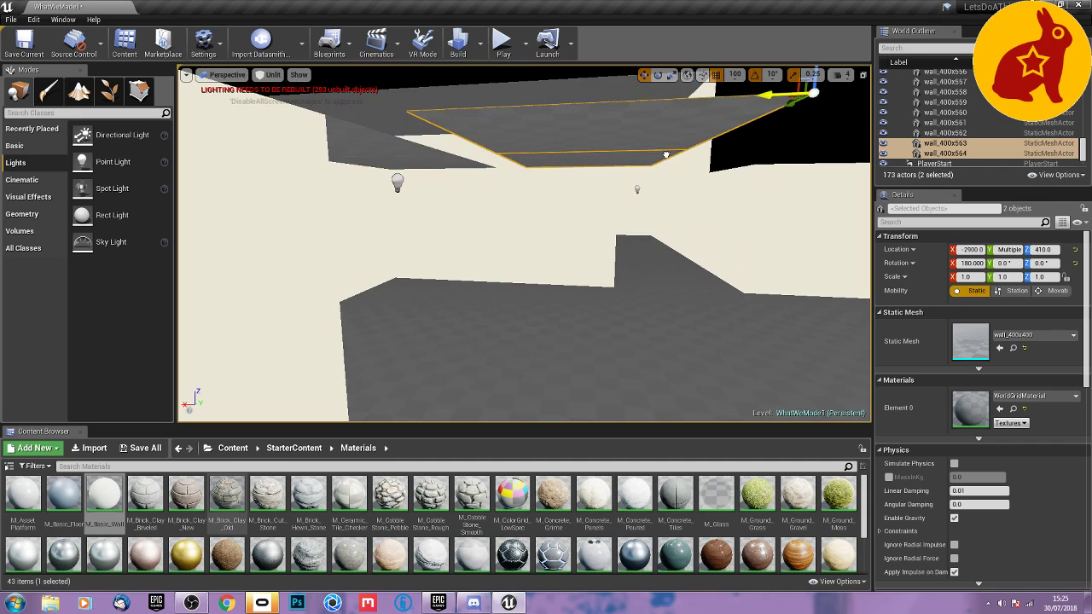
right_drag(654, 120, 667, 107)
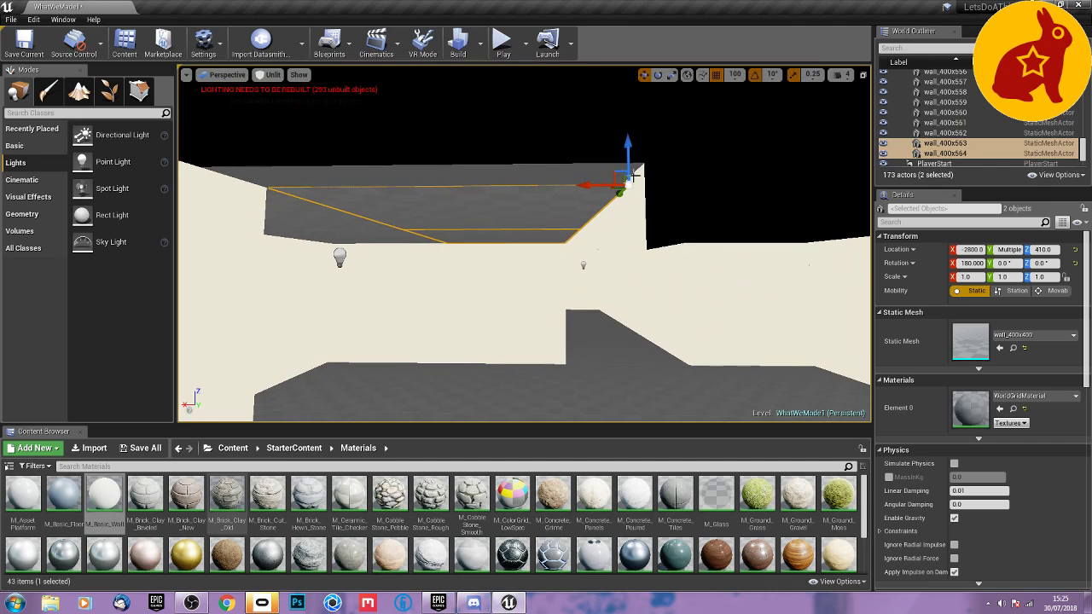
alt+drag(597, 185, 865, 186)
mouse_move(641, 302)
right_down()
mouse_move(682, 298)
mouse_move(635, 292)
right_up()
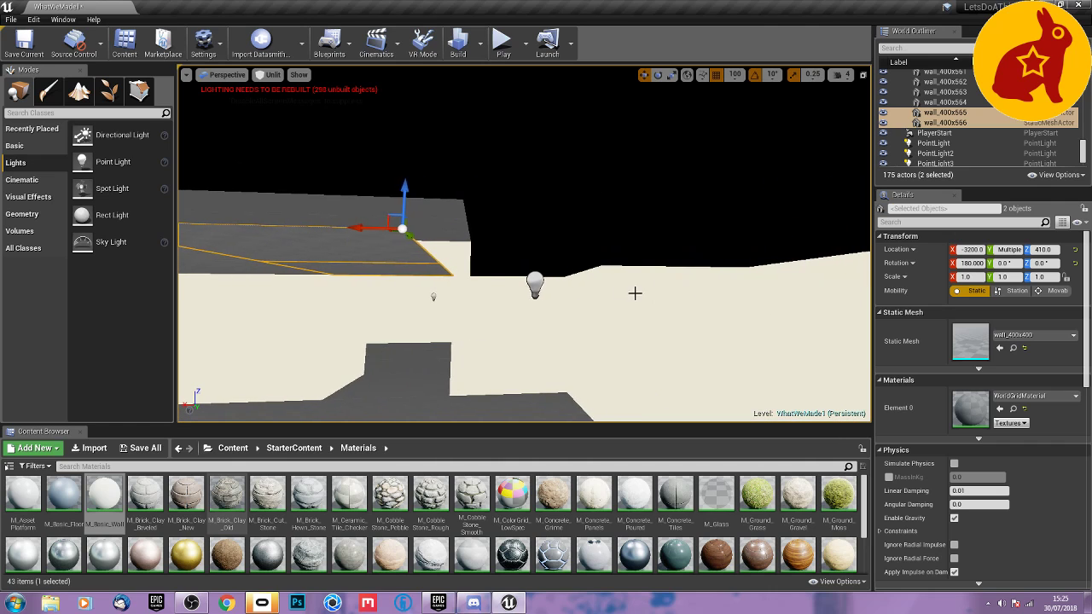
alt+drag(375, 228, 652, 219)
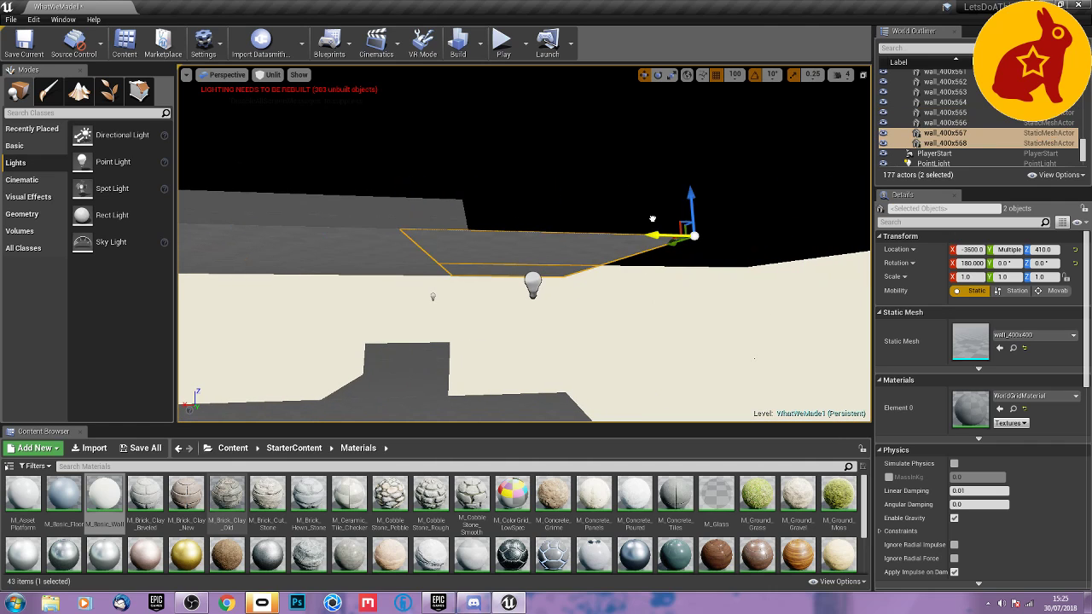
right_drag(619, 296, 380, 240)
Switch the viewport to Lit and duplicate the Y -3200 ceiling tiles from X -2800 to X -3600 one tile further toward negative Y.
click(272, 74)
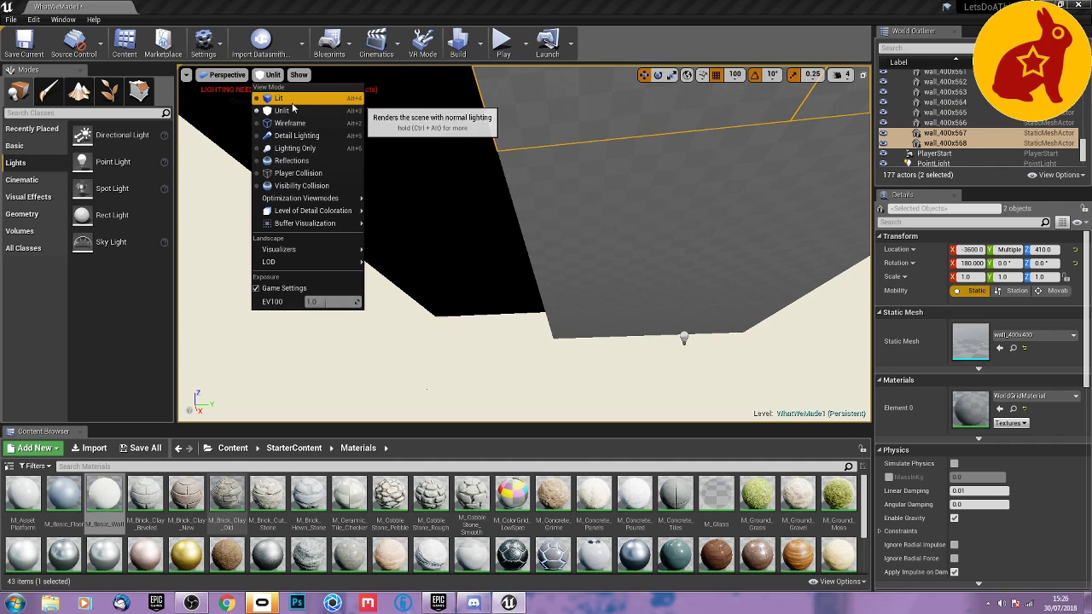
click(287, 98)
click(565, 246)
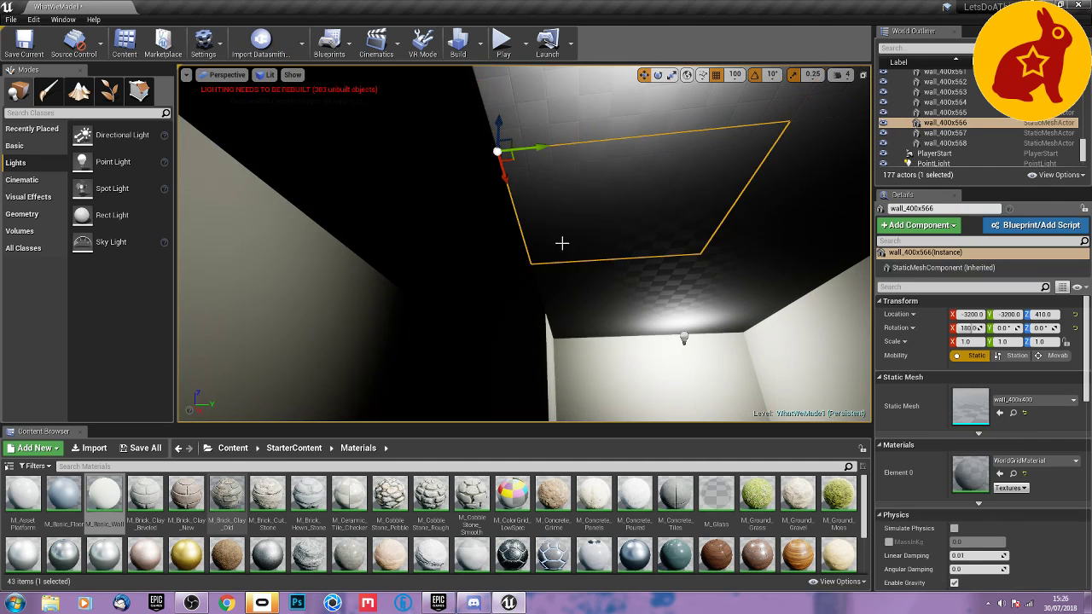
right_drag(619, 293, 619, 267)
ctrl+click(619, 266)
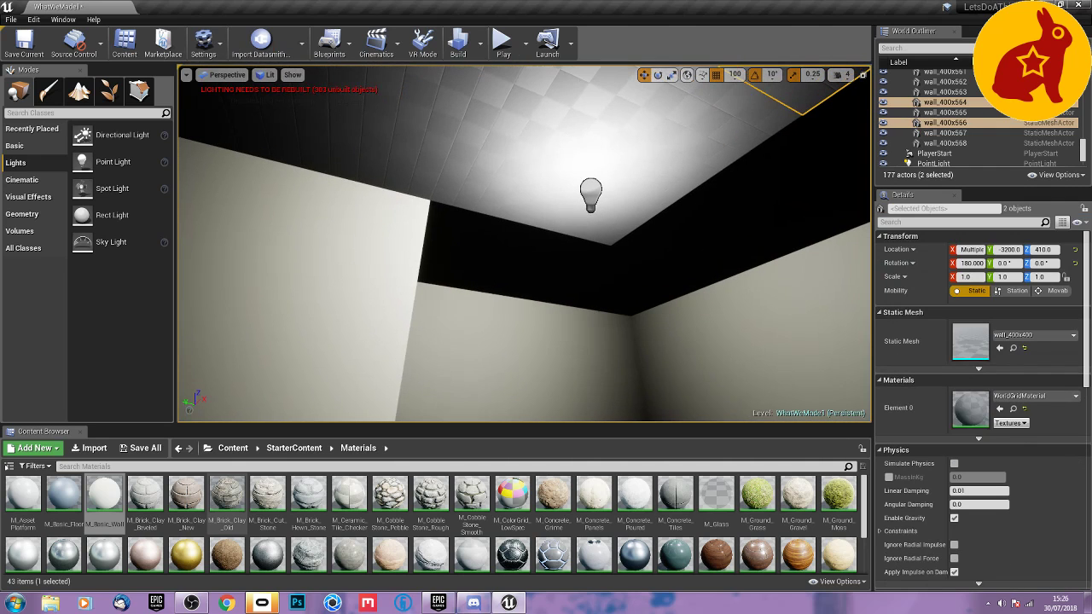
ctrl+click(625, 163)
right_drag(625, 162, 518, 233)
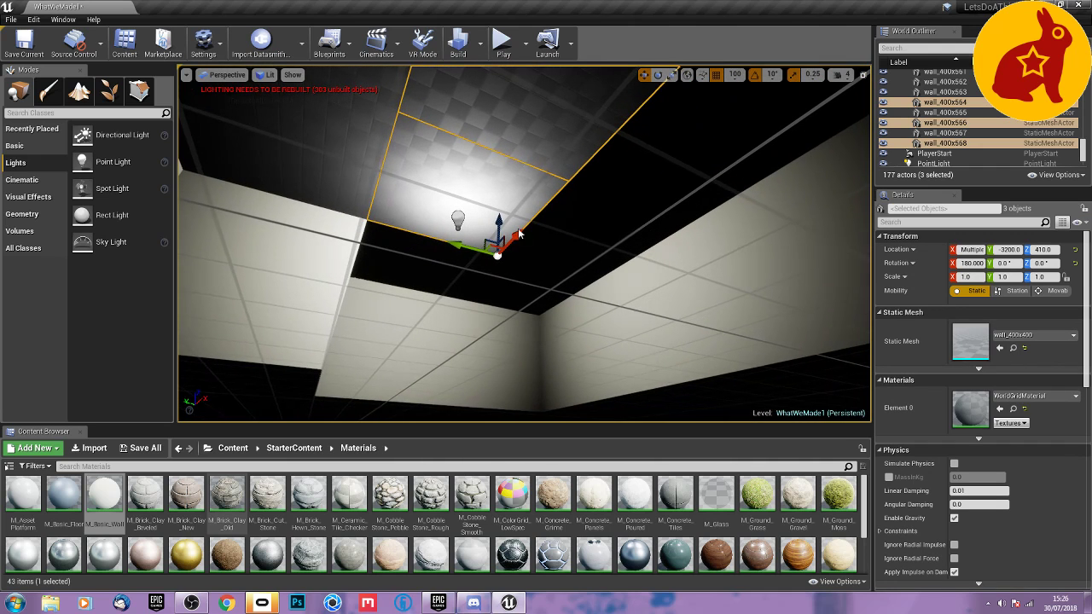
alt+drag(469, 245, 582, 248)
Duplicate the ceiling tile at X -3600, Y -3200 and its outer neighbour one tile further toward negative X.
right_drag(575, 253, 537, 201)
click(616, 260)
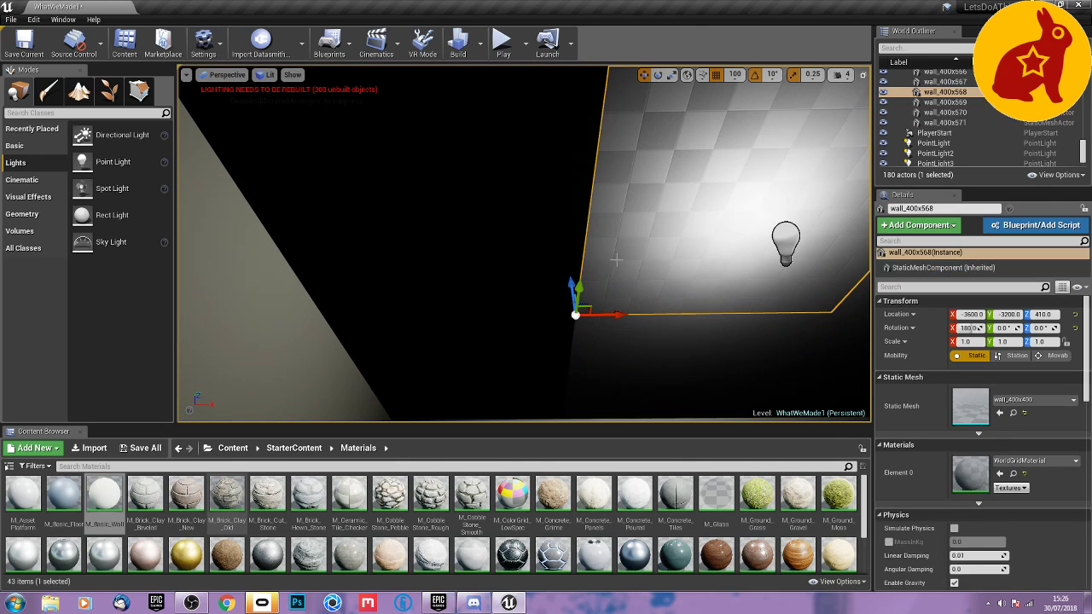
ctrl+click(613, 354)
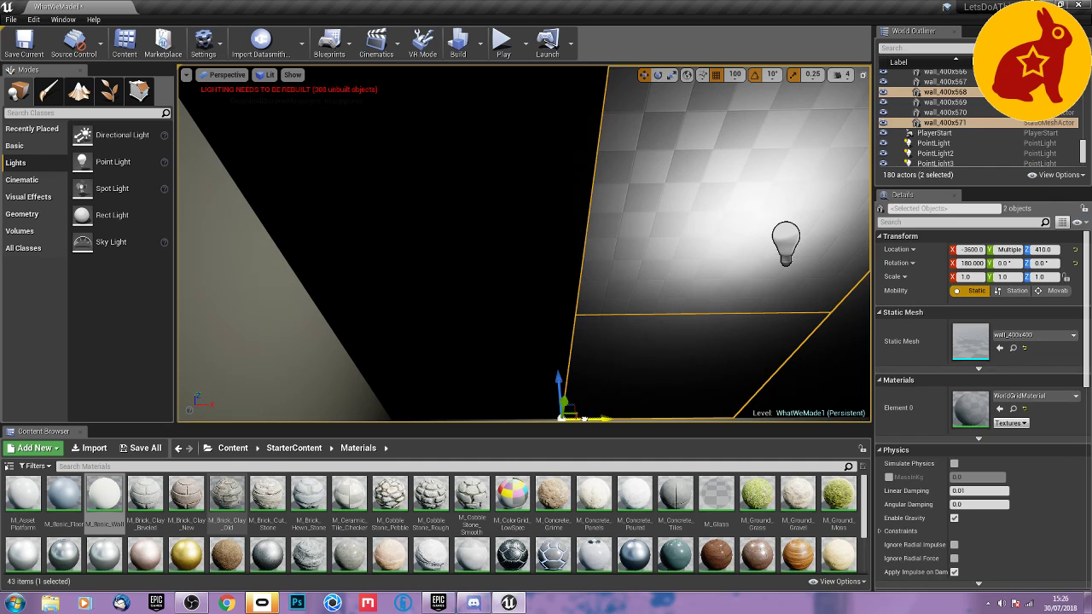
alt+drag(584, 418, 417, 417)
right_drag(428, 417, 784, 520)
Duplicate the ceiling tile at X -3200, Y -2800 over the doorway to Y -2400.
right_drag(635, 427, 623, 328)
click(617, 314)
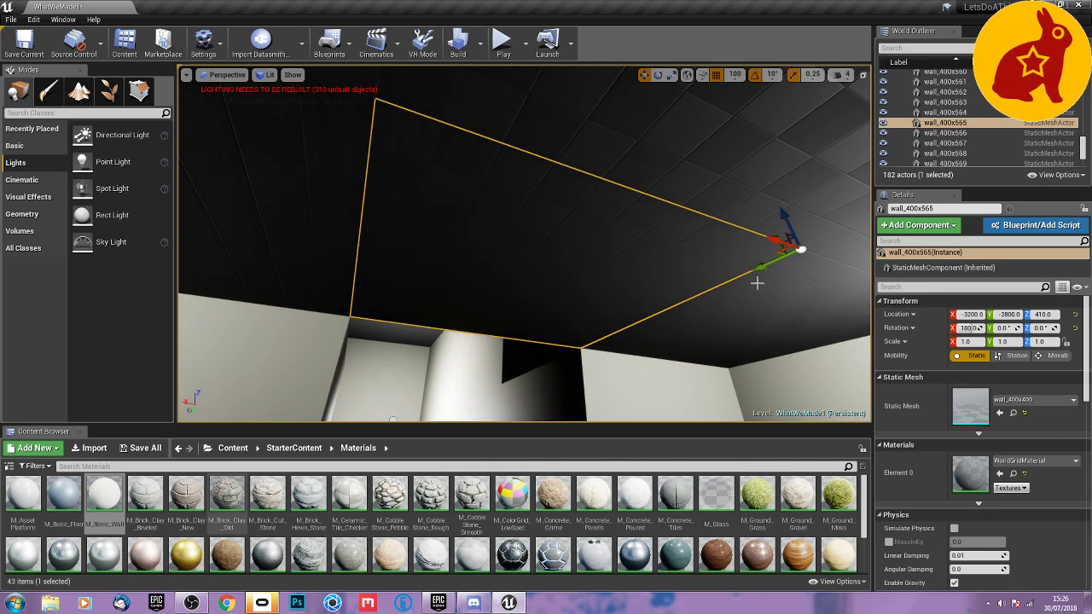
alt+drag(762, 266, 742, 295)
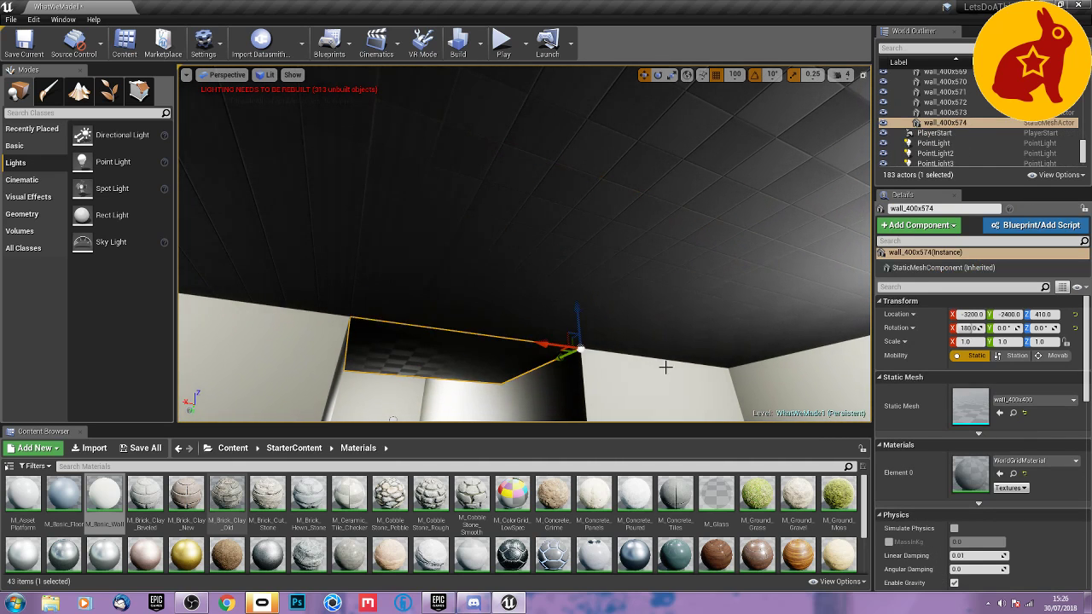
right_drag(666, 366, 635, 345)
Duplicate the floor tile at X 0, Y 1200, rotate the copy -180° about X and move it to Y 800, Z 410.
right_drag(525, 243, 341, 328)
click(490, 270)
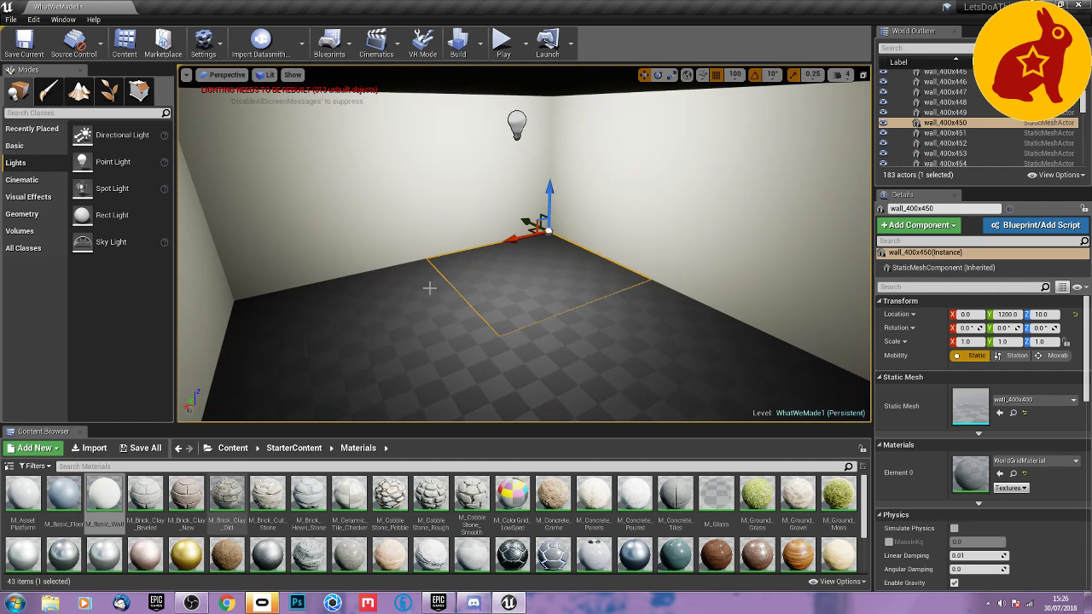
key(e)
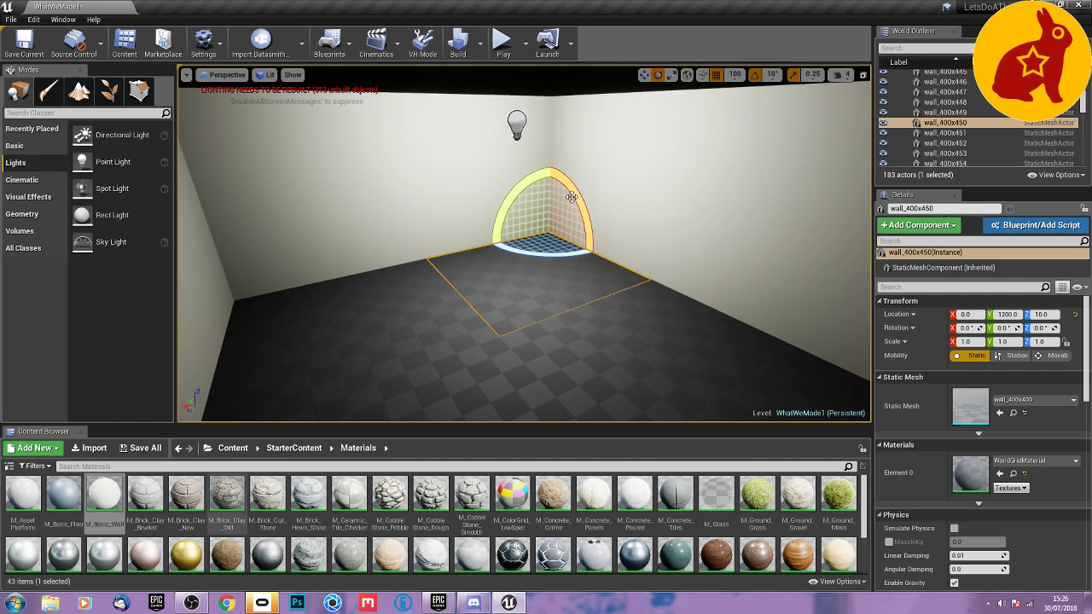
alt+drag(574, 194, 589, 247)
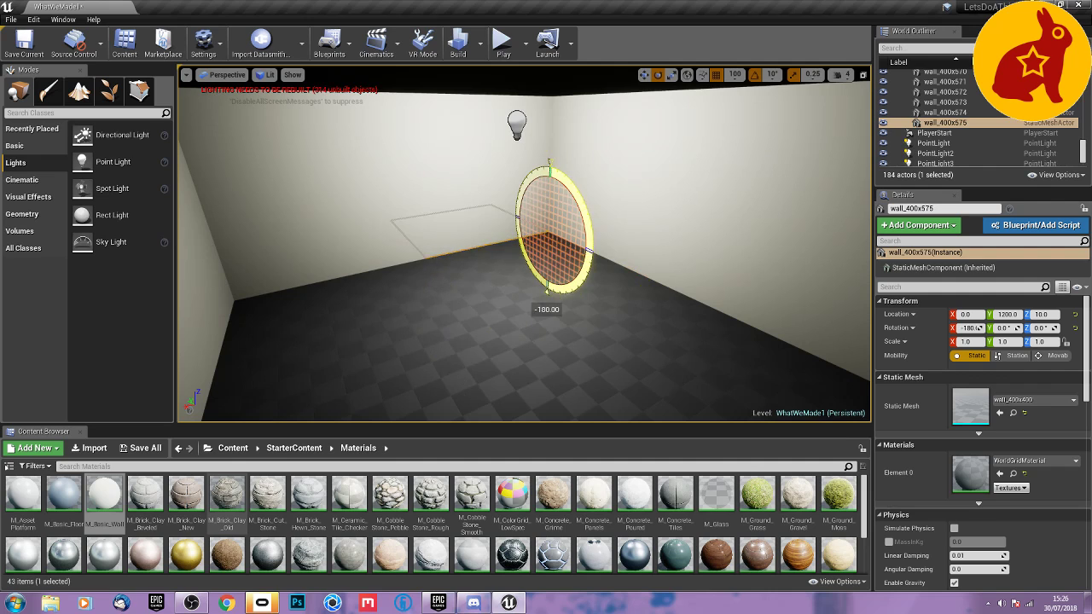
key(w)
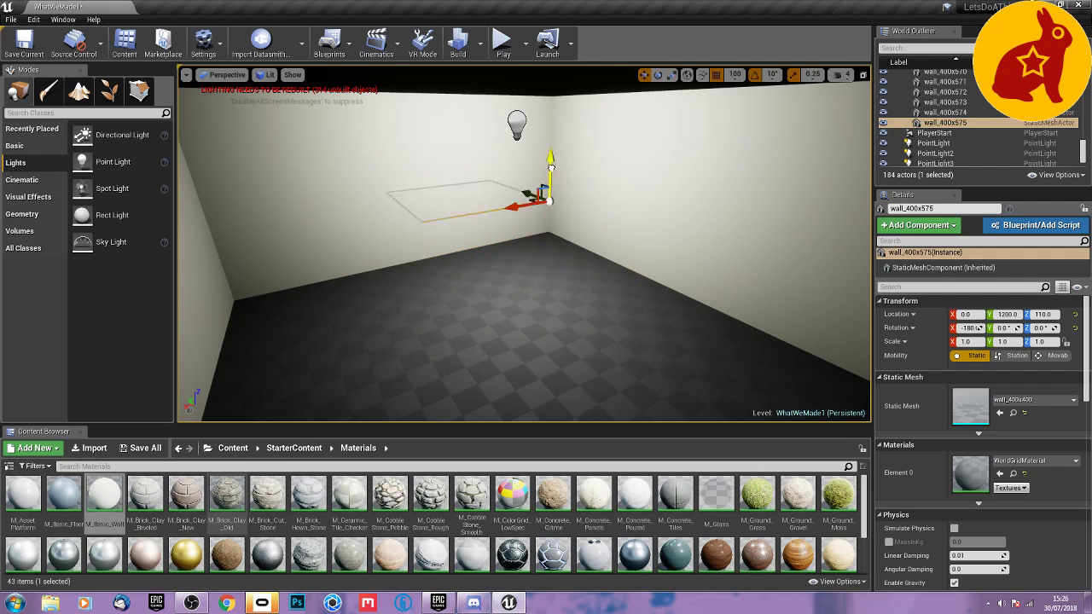
right_drag(538, 219, 526, 181)
key(a)
drag(526, 181, 679, 176)
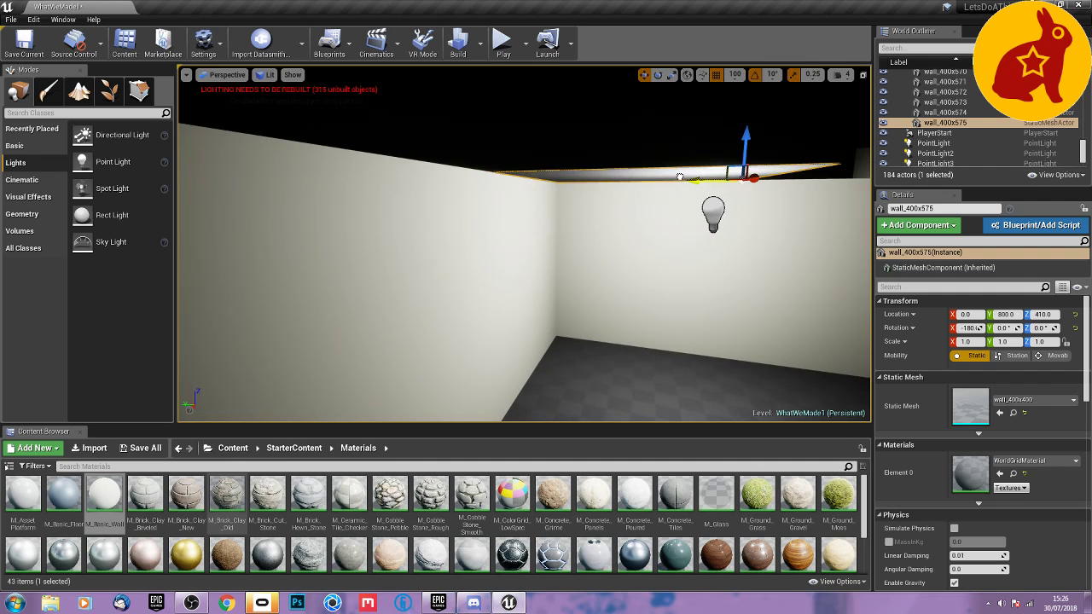
right_drag(679, 176, 829, 157)
Duplicate the new ceiling tile to Y 400, and duplicate the resulting pair of tiles to X 400.
key(d)
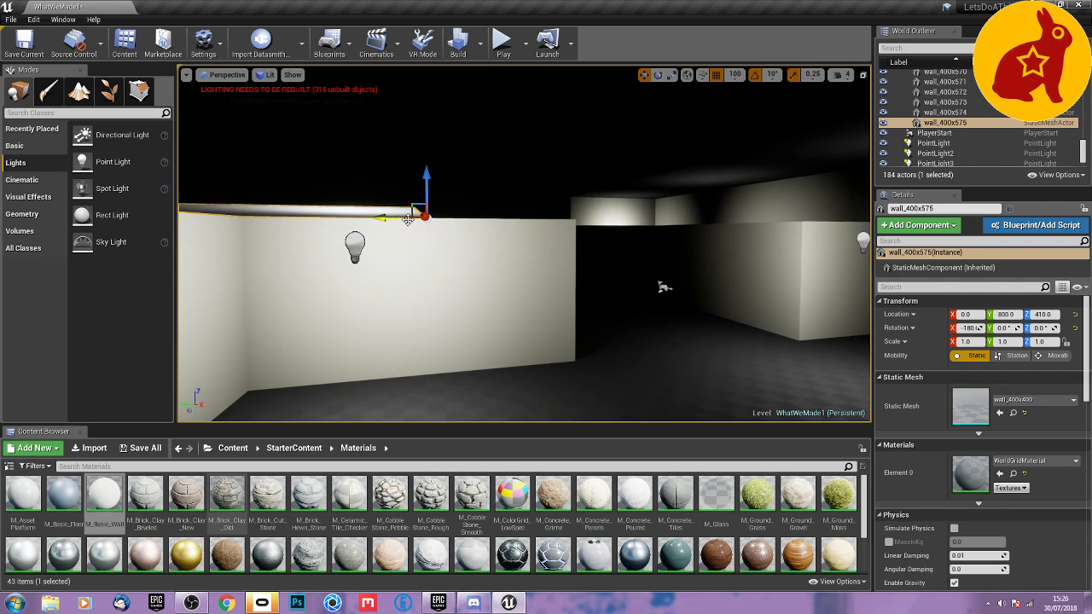
alt+drag(408, 219, 565, 213)
right_drag(574, 271, 422, 224)
key(d)
right_drag(527, 283, 512, 314)
ctrl+click(512, 314)
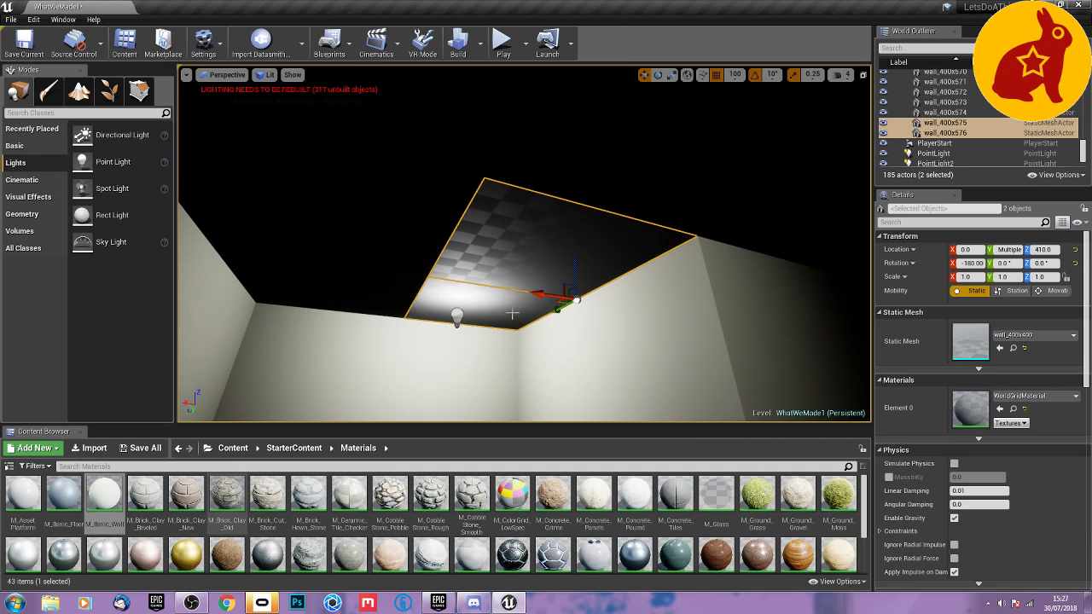
alt+drag(538, 296, 370, 286)
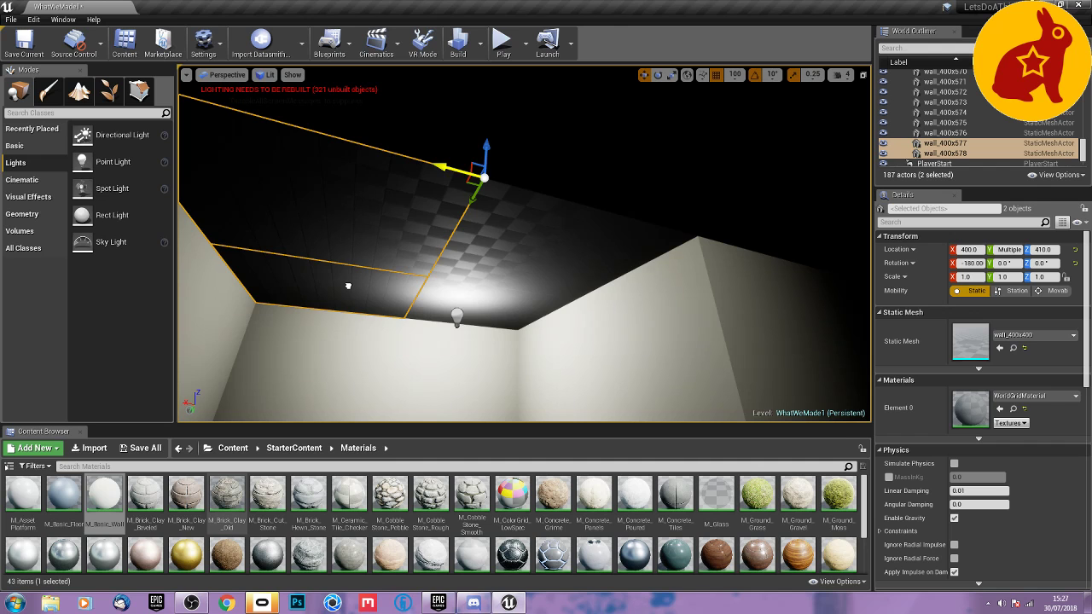
right_drag(471, 276, 298, 266)
Duplicate the two ceiling tiles at Y 400 along Y in 400-unit steps to Y -400.
right_drag(546, 264, 546, 261)
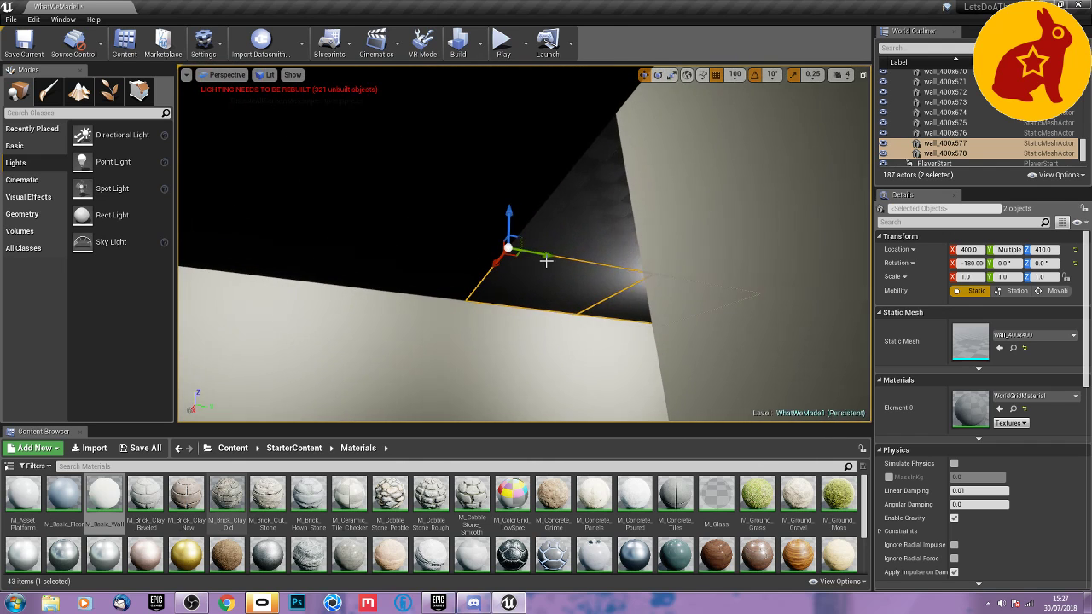
click(553, 240)
ctrl+click(548, 257)
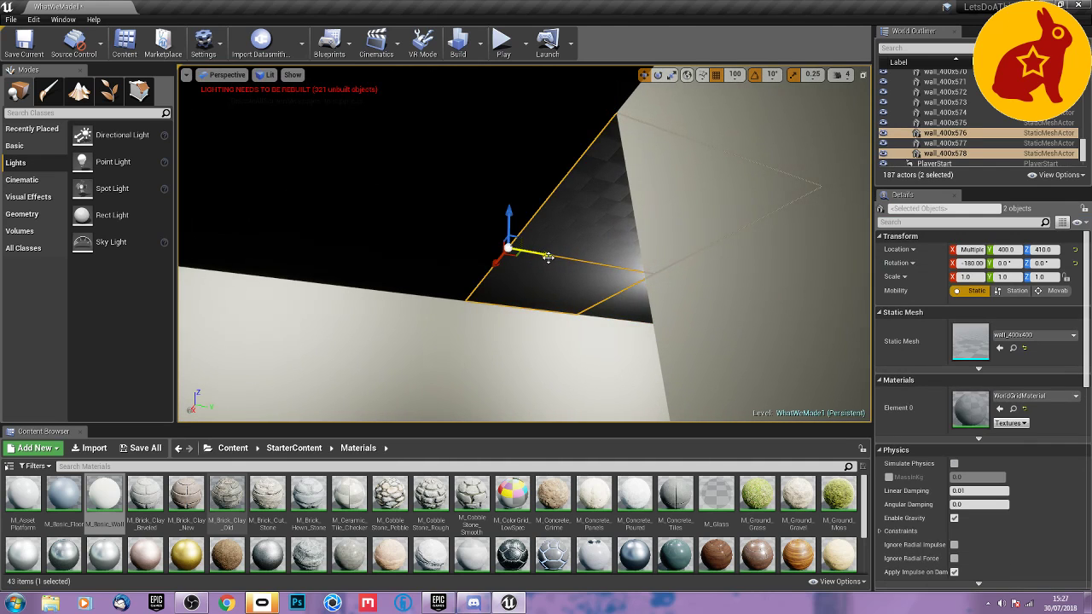
alt+drag(531, 256, 330, 249)
right_drag(416, 242, 415, 242)
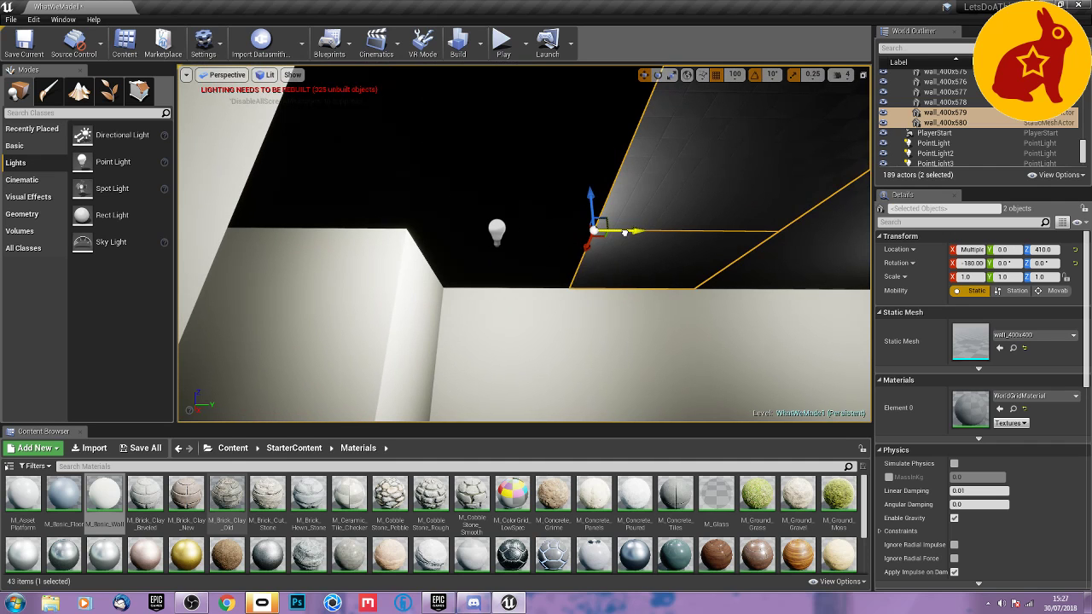
alt+drag(625, 232, 437, 243)
right_drag(437, 243, 437, 243)
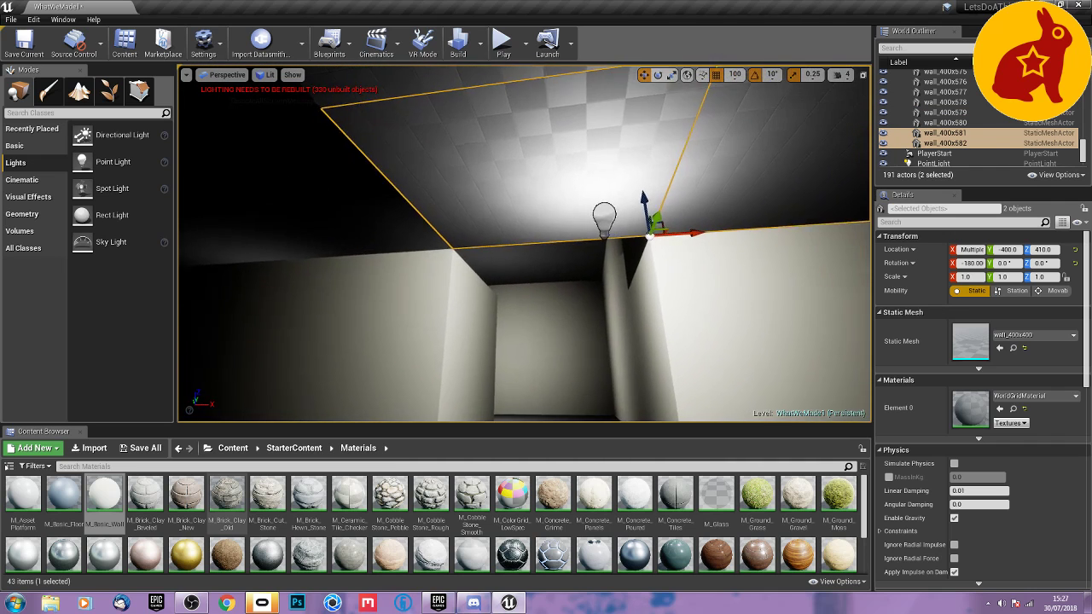
Duplicate the ceiling tiles at X 0, Y 0 and X 0, Y -400 to X -400.
right_drag(559, 151, 558, 151)
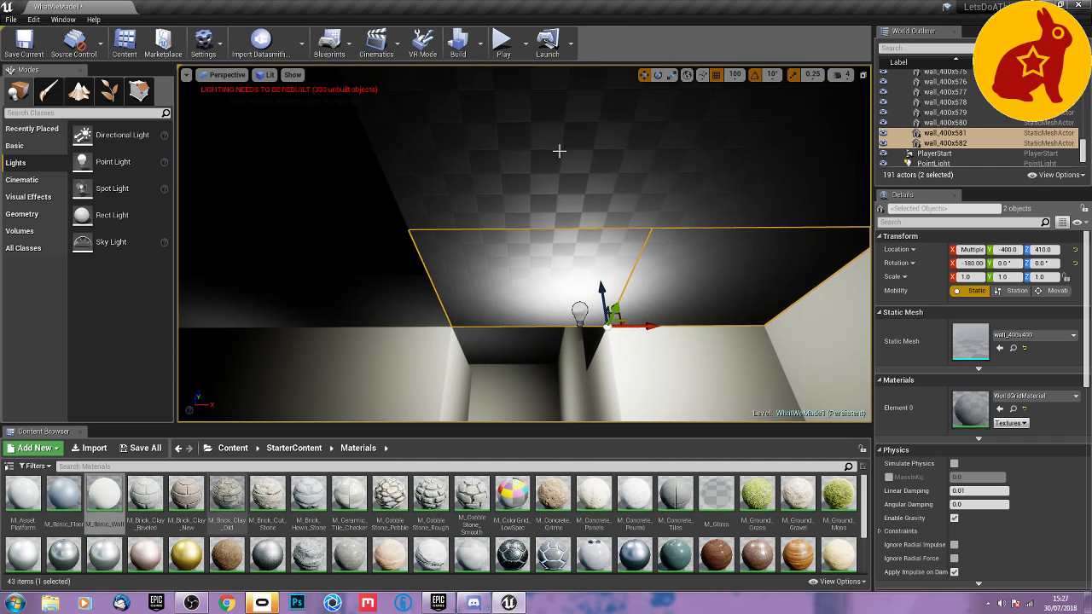
click(537, 174)
ctrl+click(525, 263)
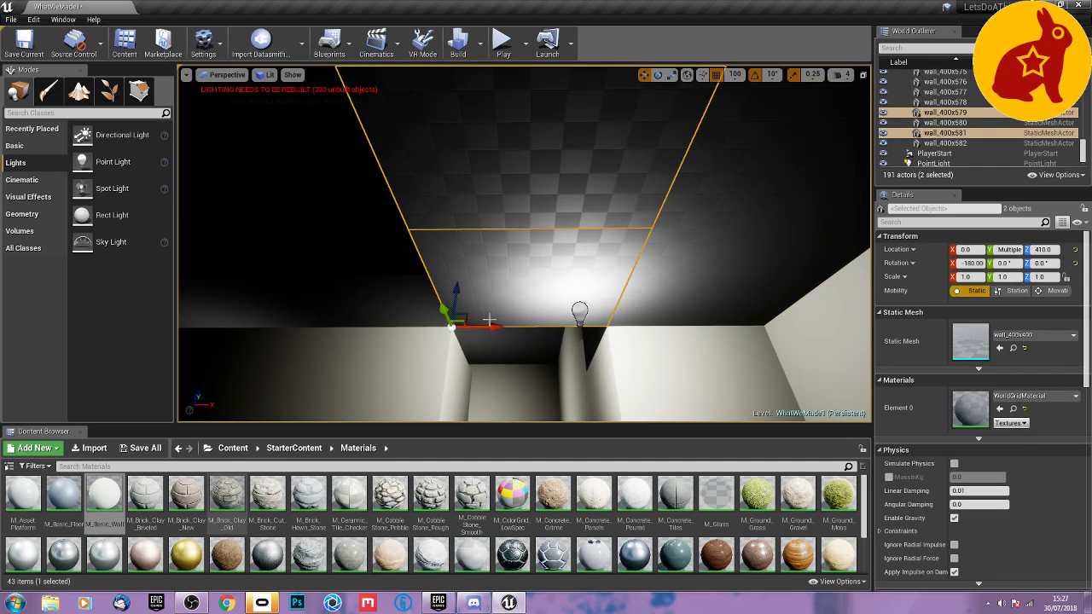
alt+drag(466, 333, 316, 332)
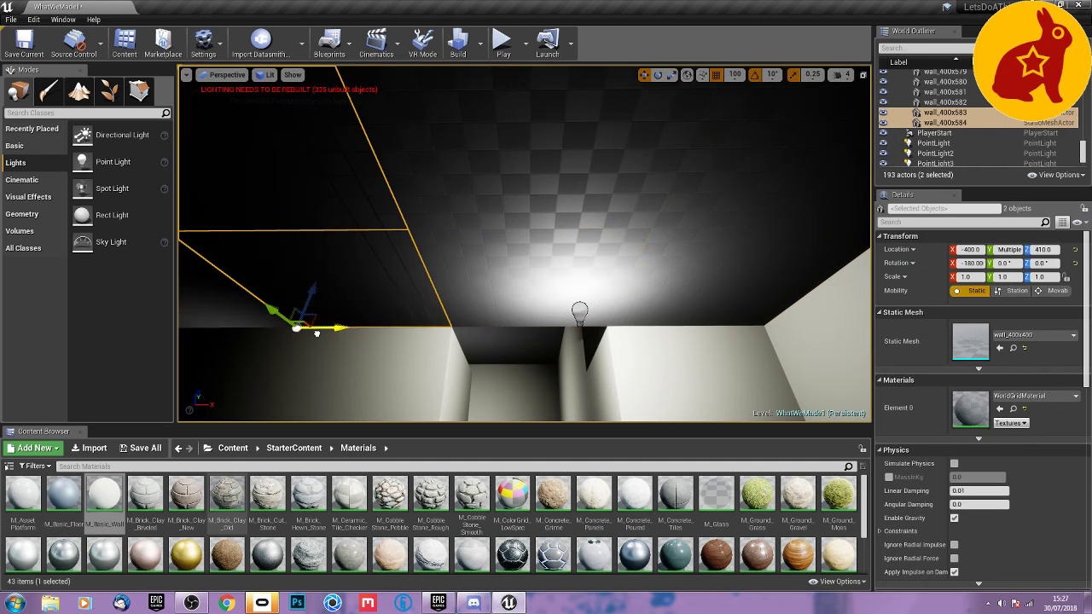
right_drag(363, 347, 363, 347)
Switch the viewport to Unlit and duplicate the selected pair of ceiling tiles to X -800.
click(265, 75)
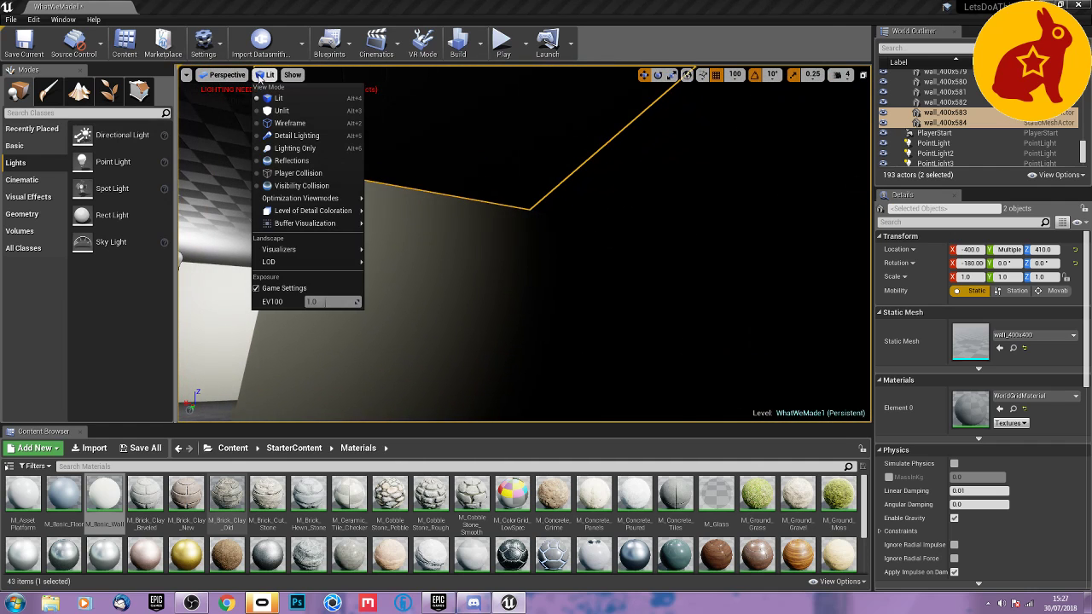
click(276, 111)
right_drag(387, 229, 387, 229)
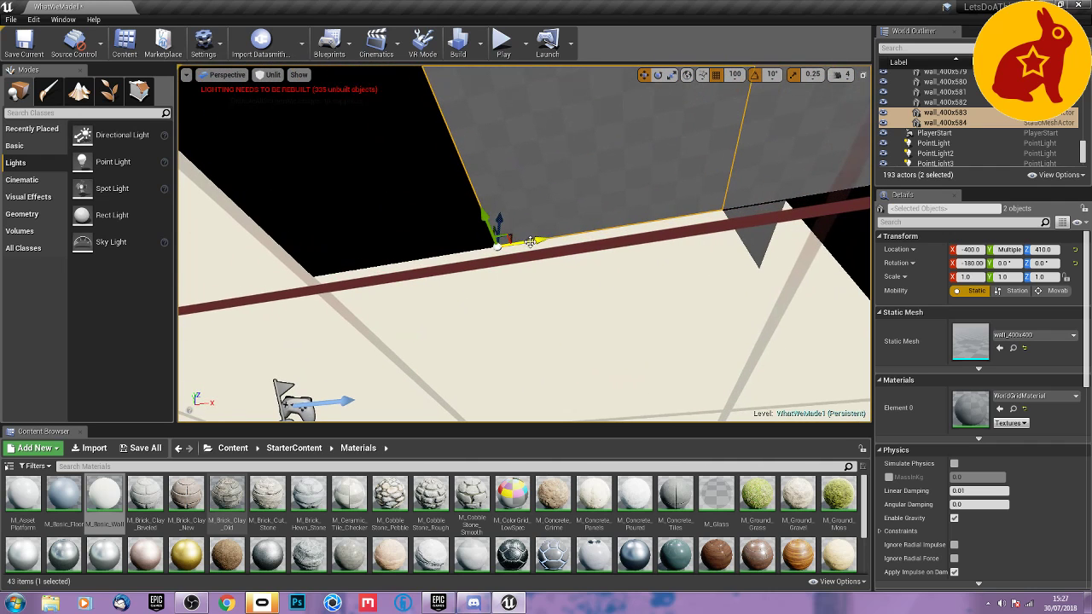
alt+drag(530, 242, 354, 285)
right_drag(354, 286, 353, 286)
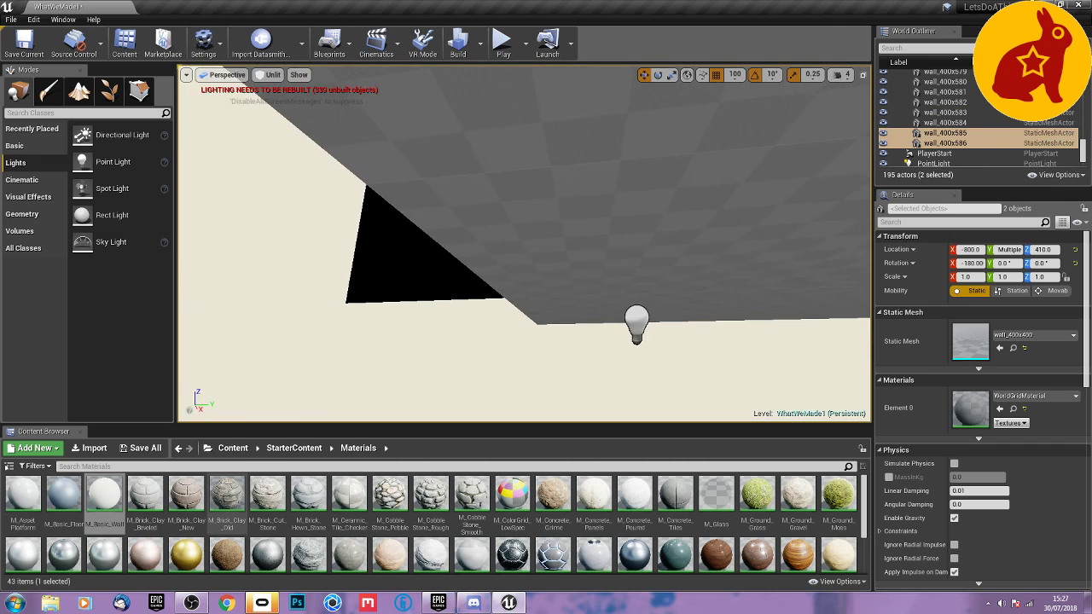
Duplicate the ceiling tile at X 0, Y -400 to Y -700 to cover the opening beside it.
click(493, 245)
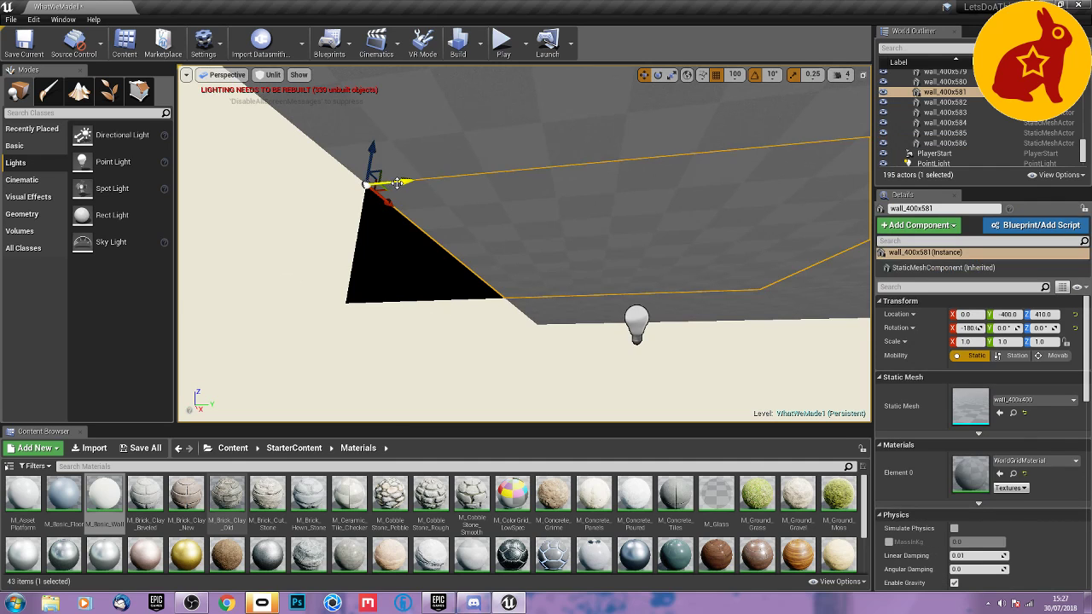
alt+drag(396, 183, 183, 184)
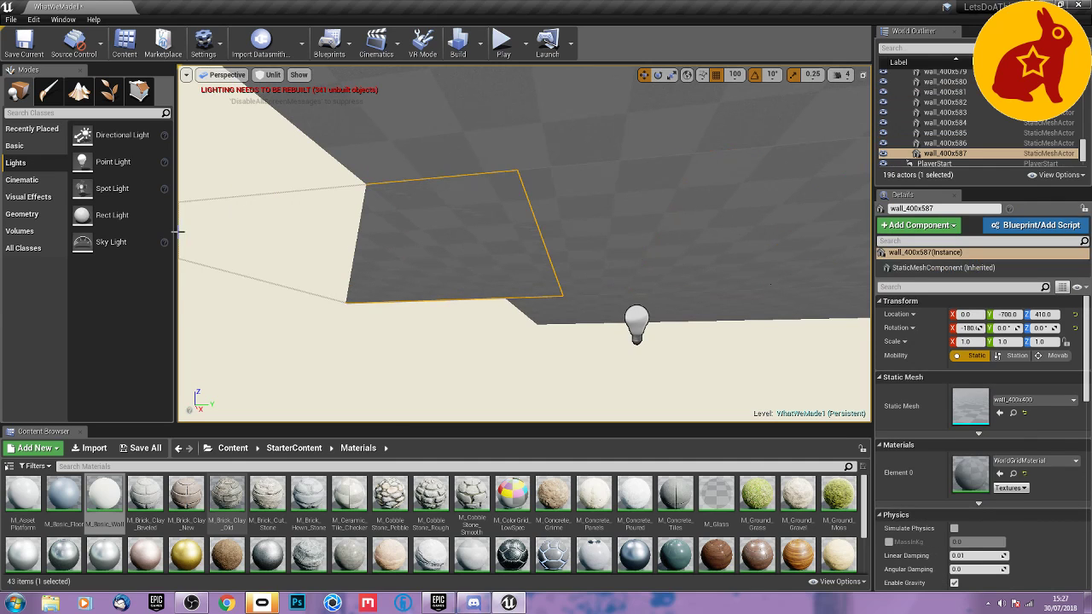
right_drag(179, 231, 179, 231)
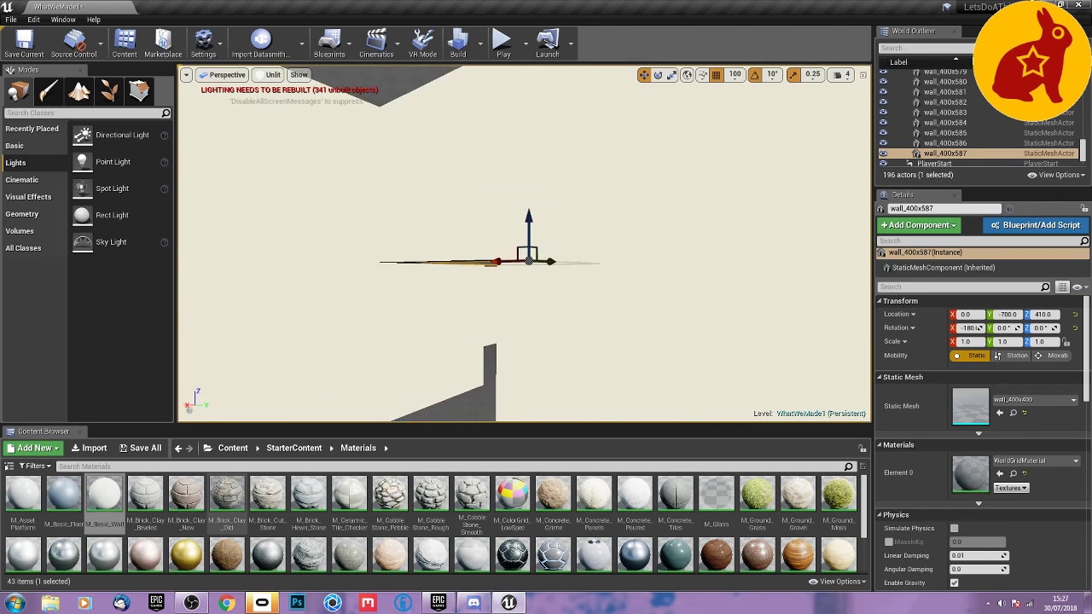
Return the viewport to Lit shading and look down the finished, ceilinged corridor.
right_drag(513, 291, 514, 291)
click(272, 75)
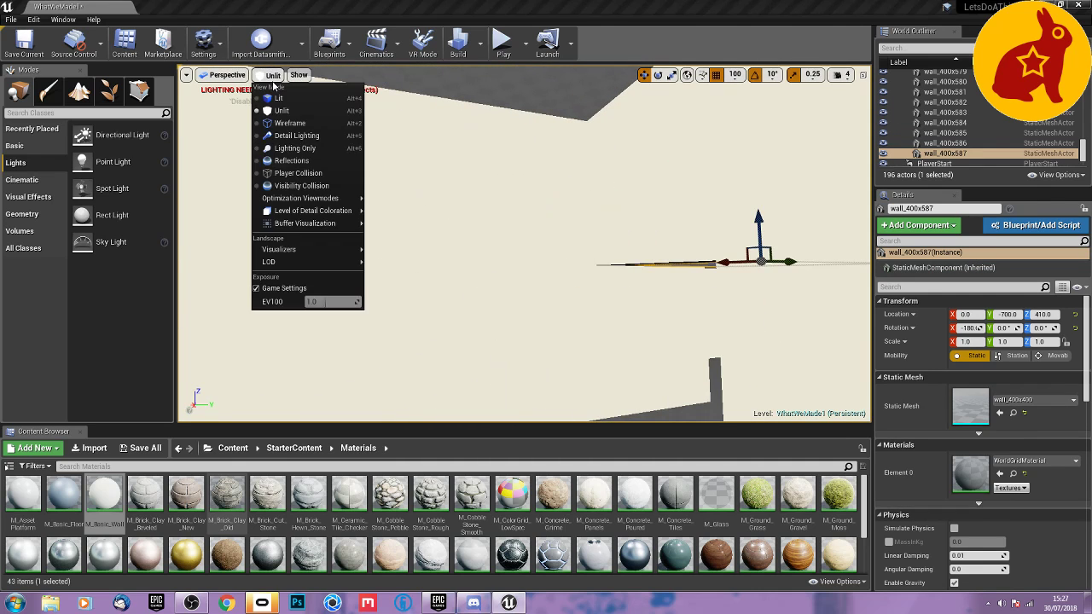
click(278, 98)
right_drag(262, 110, 262, 110)
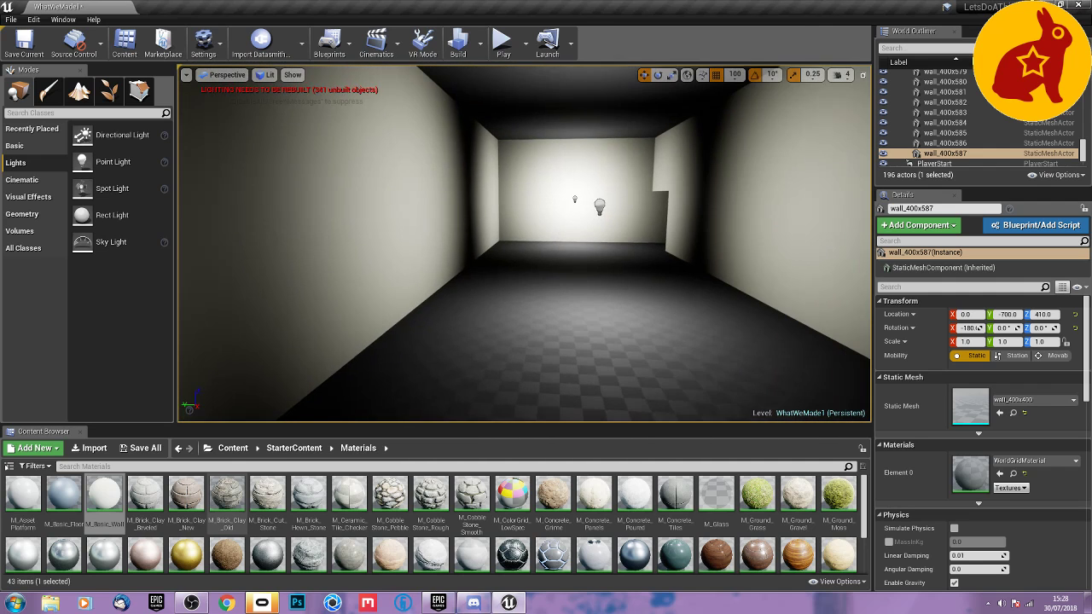
Play the level in the viewport, walk from the start room into the ceilinged corridor and fire a few test shots down it.
click(502, 43)
click(597, 268)
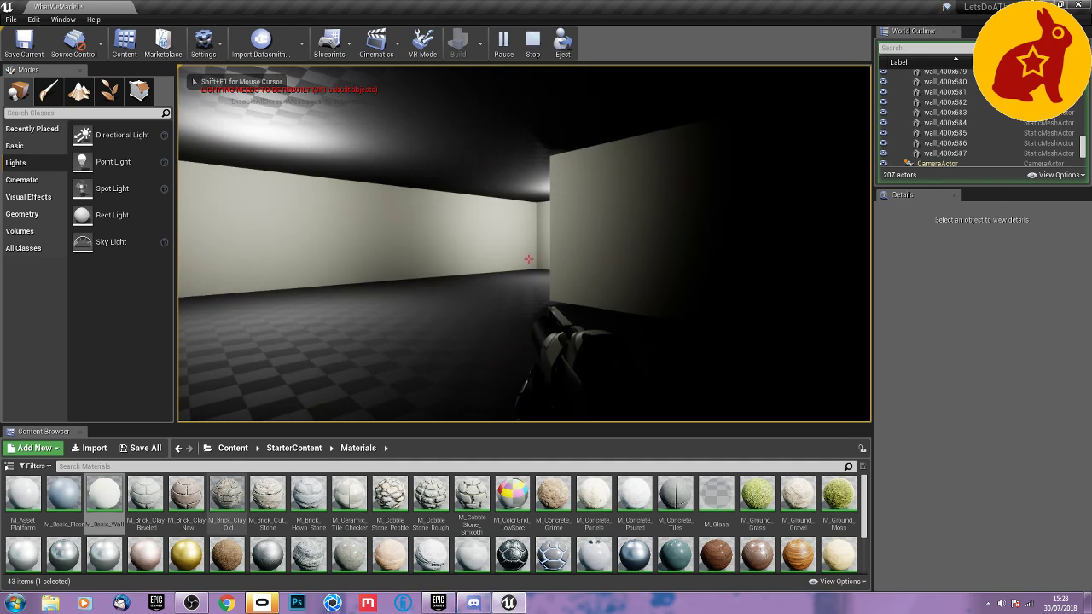
key(w)
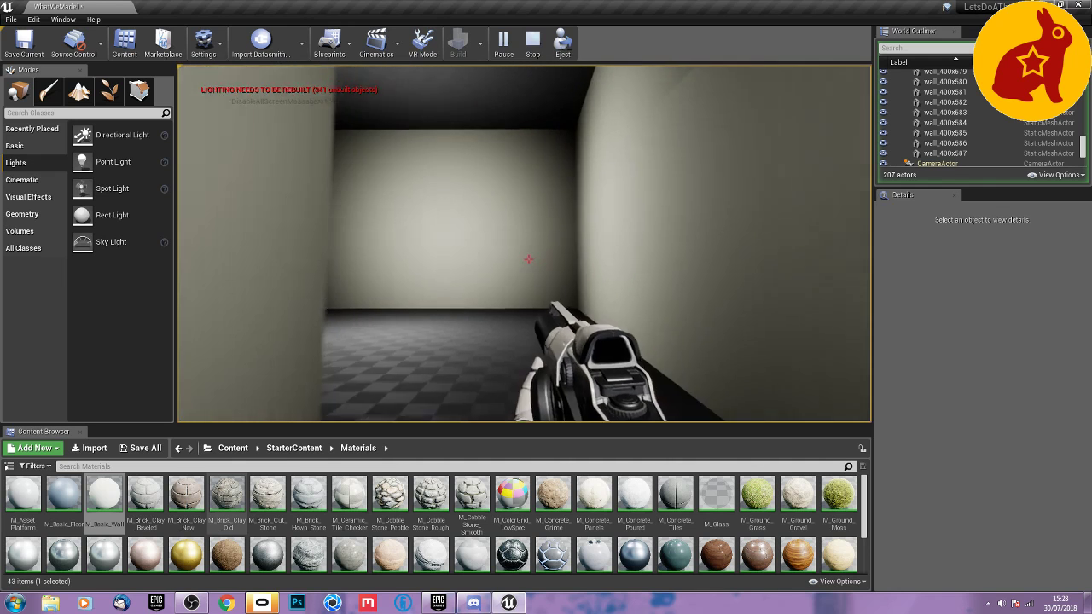
key(w)
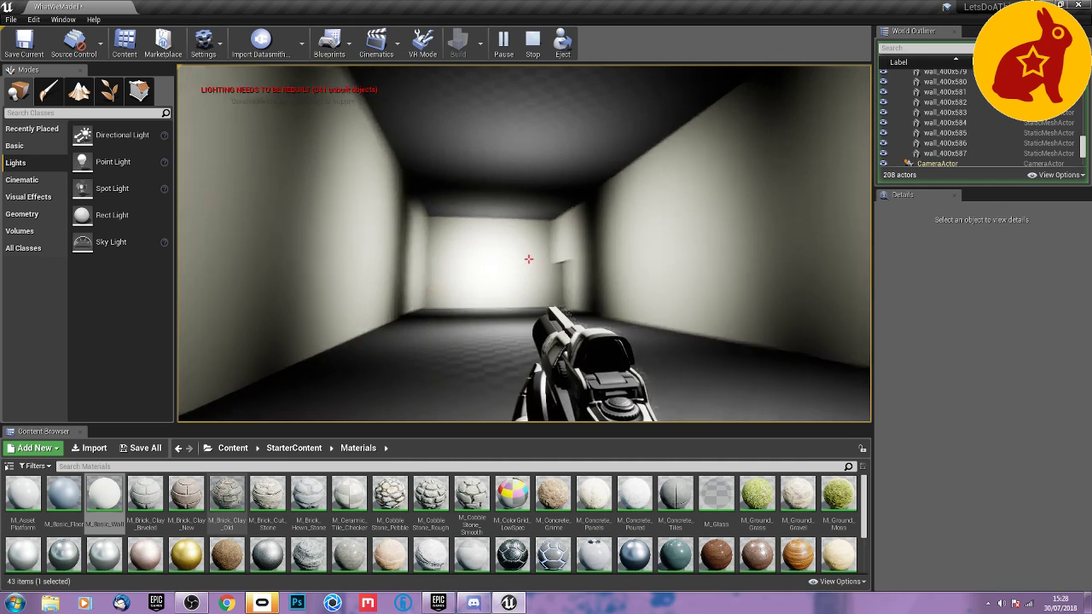
click(529, 259)
click(528, 259)
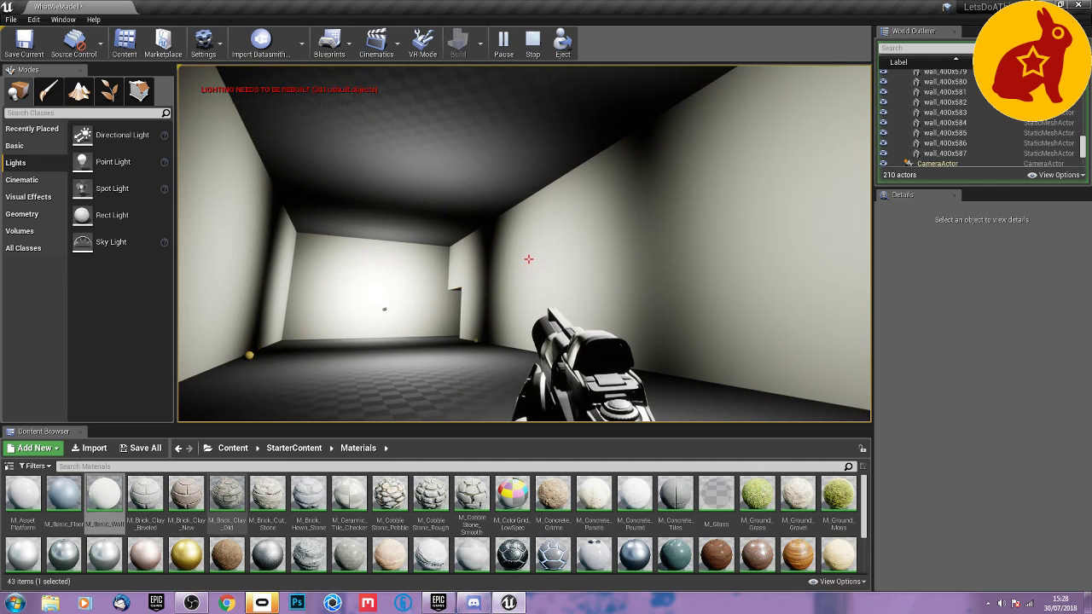
Walk to the corridor's far end and through the low side opening into the adjoining room to inspect its walls and ceiling.
key(w)
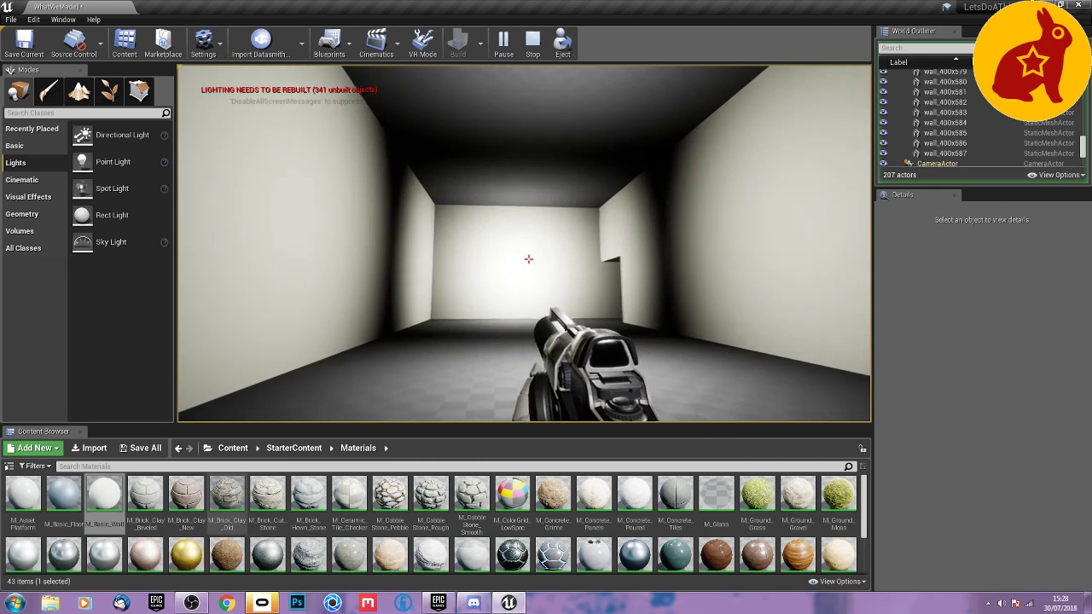
key(w)
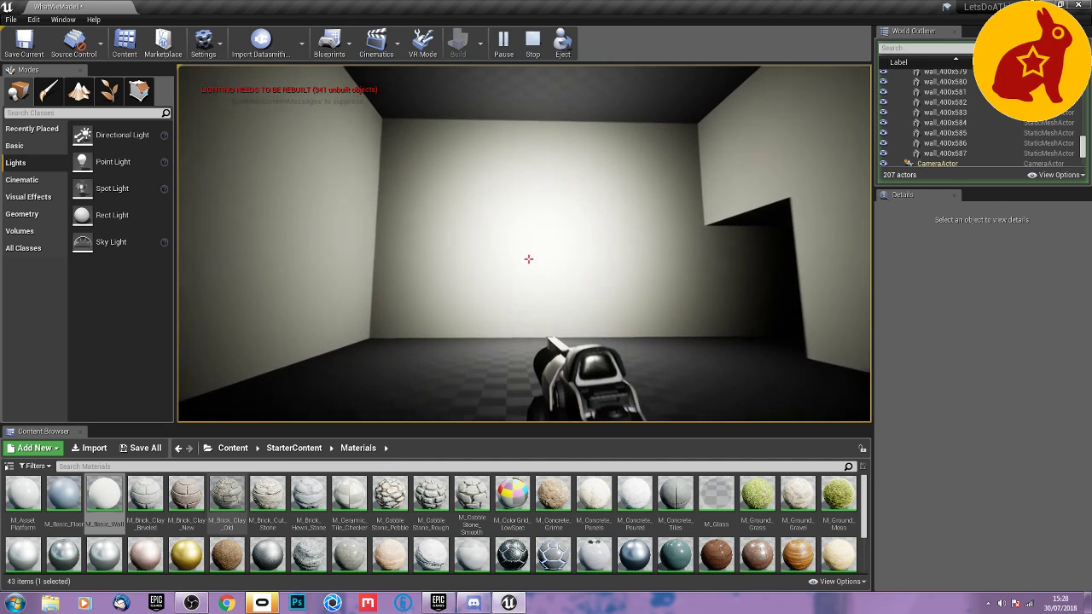
key(w)
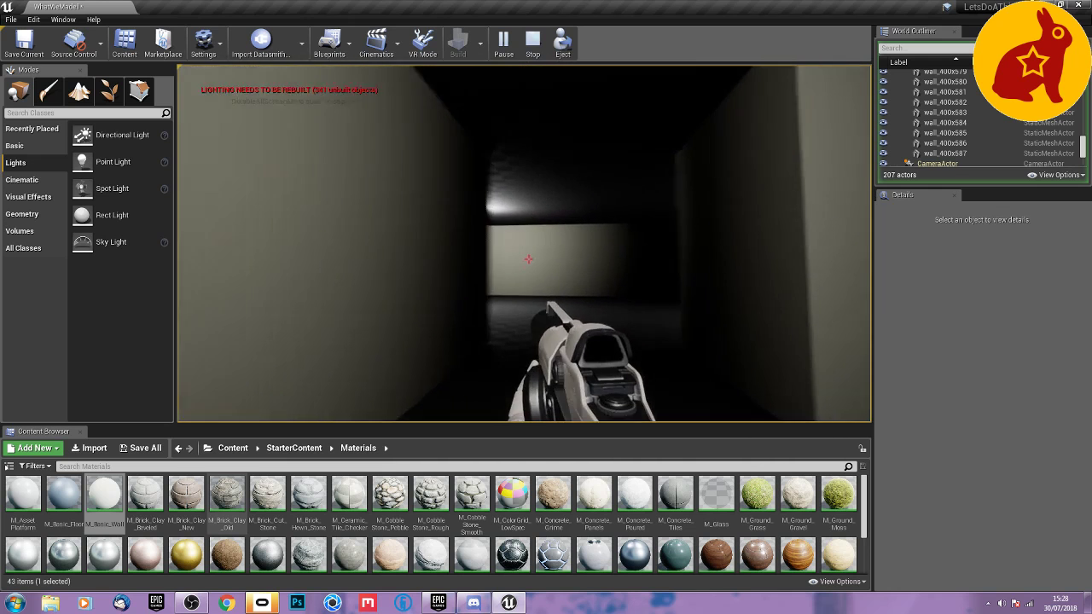
key(w)
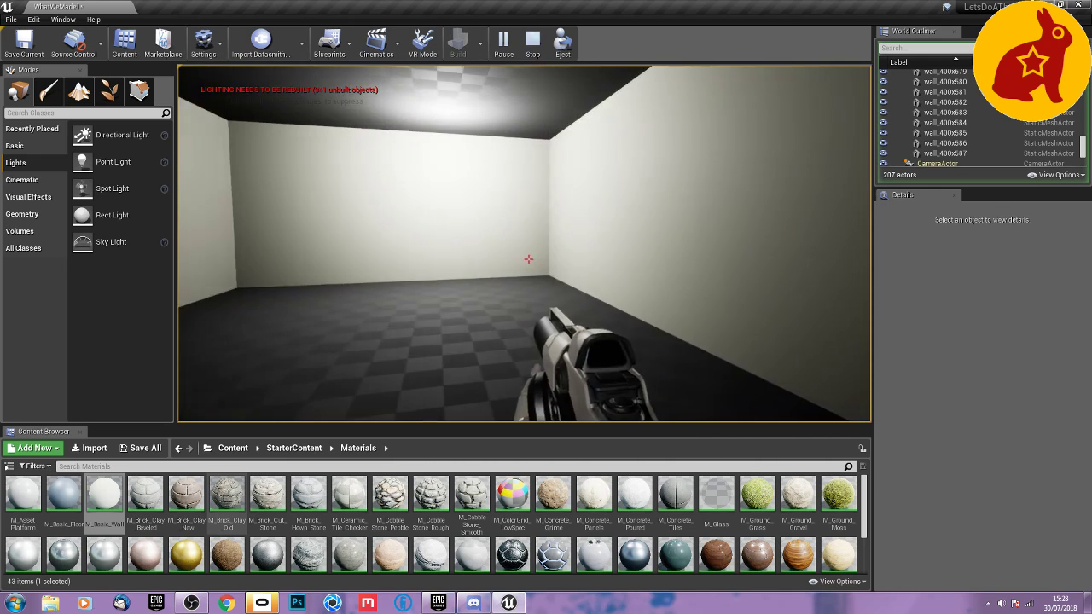
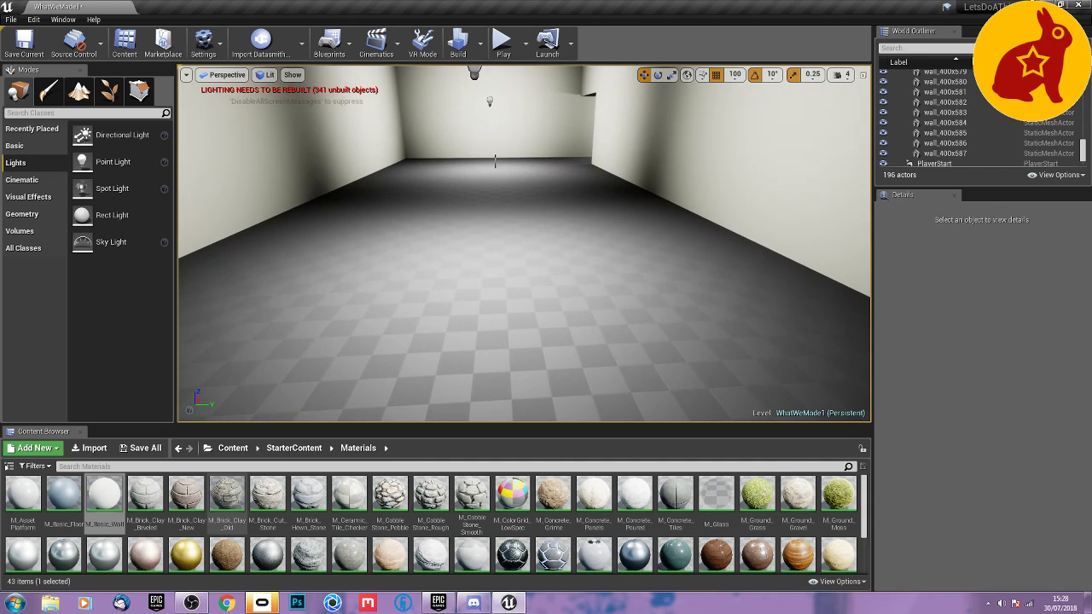
Select fourteen connected floor tiles in the middle of the large room and lower them to Z -390 as a pit floor.
click(494, 175)
right_drag(494, 174, 461, 189)
key(s)
ctrl+click(563, 217)
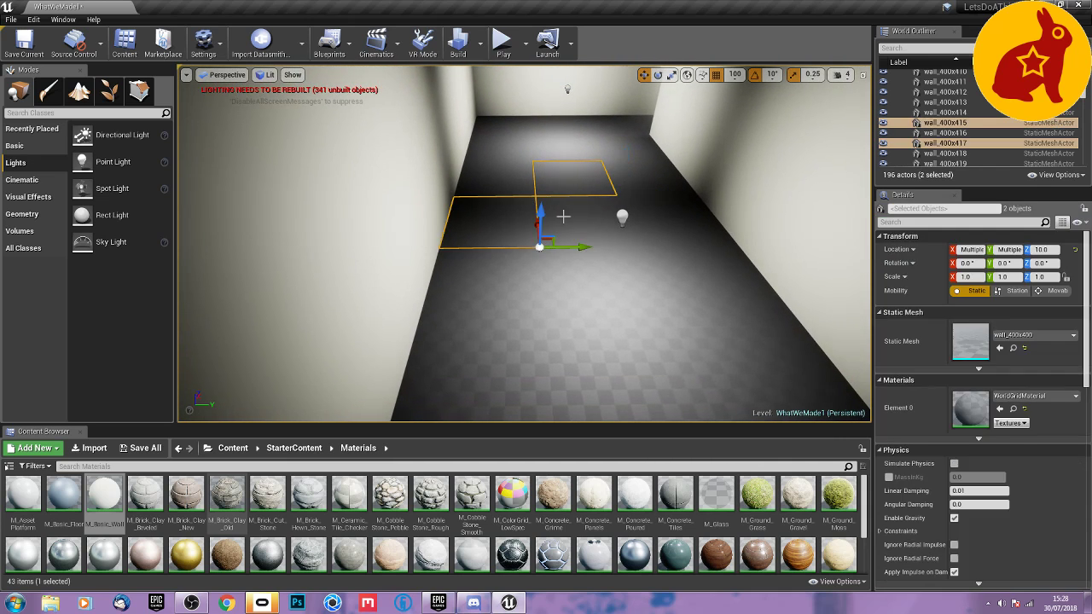
ctrl+click(607, 295)
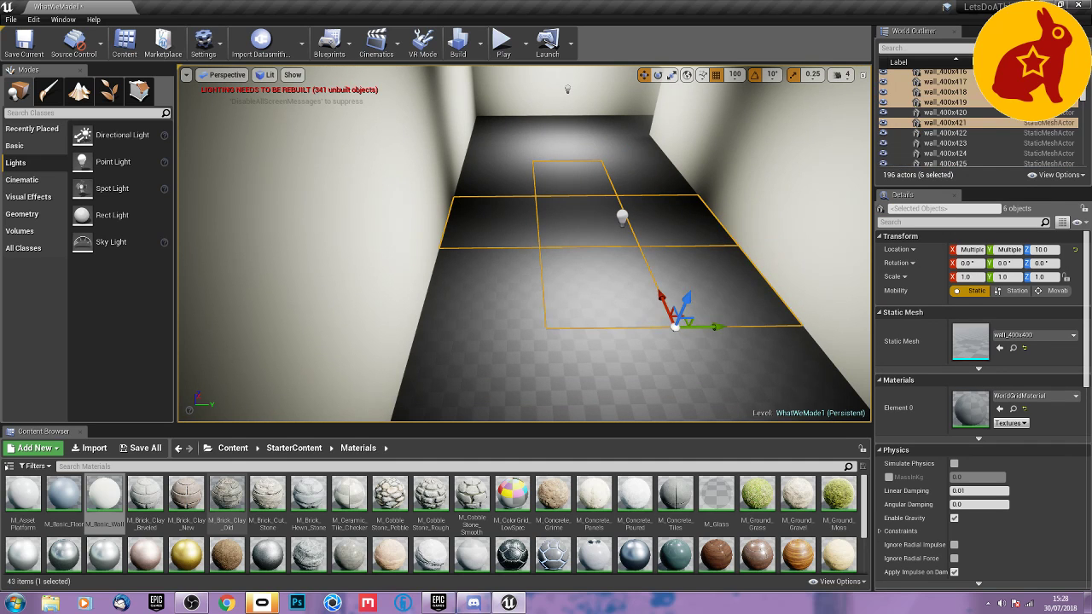
ctrl+click(606, 373)
ctrl+click(747, 361)
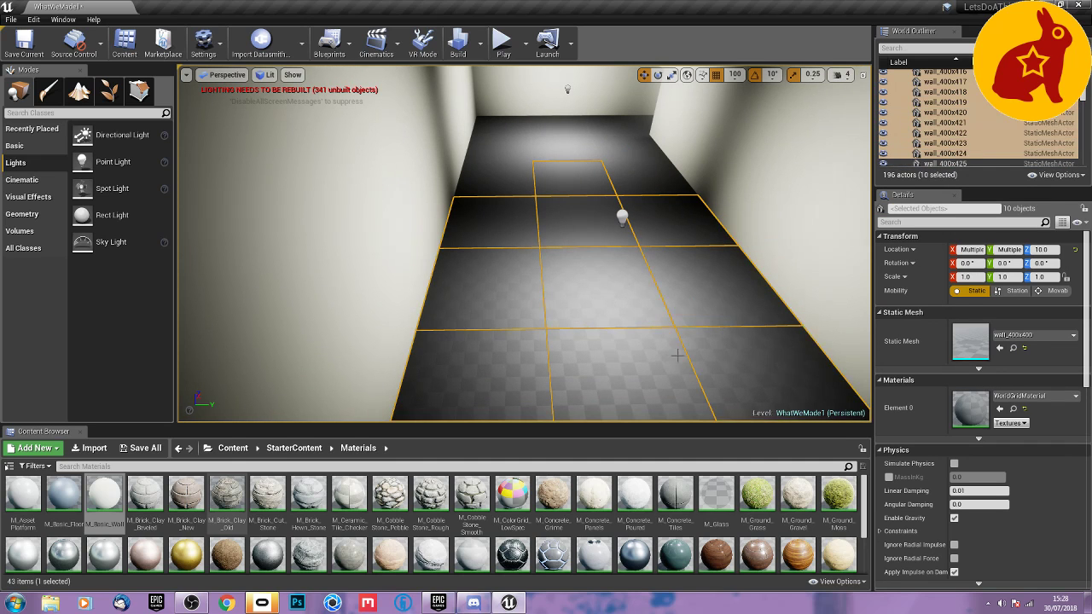
right_drag(747, 361, 981, 367)
right_drag(674, 347, 674, 406)
key(s)
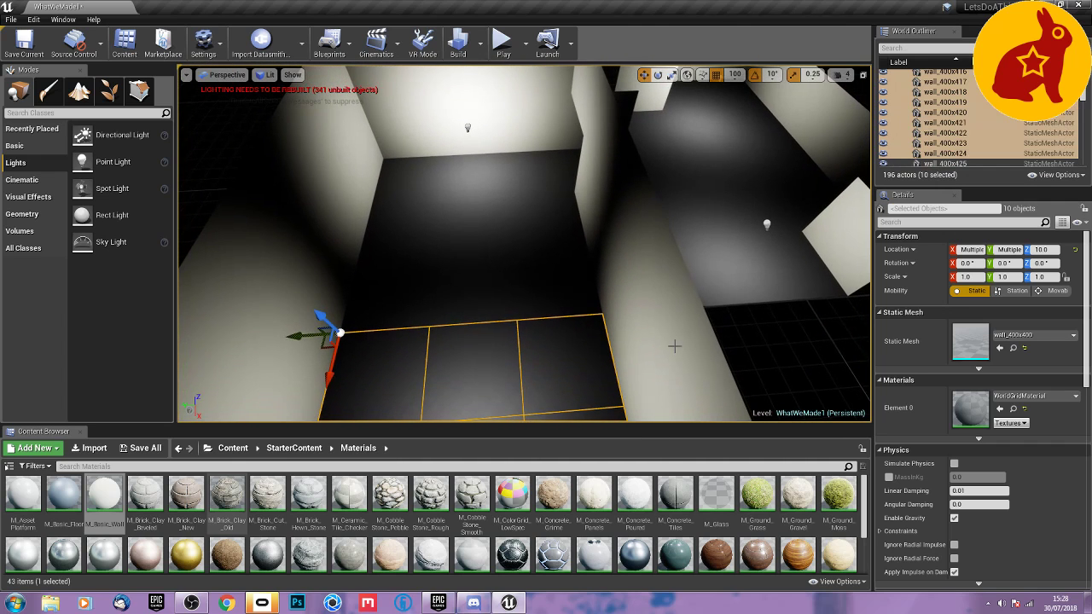
ctrl+click(556, 303)
ctrl+click(454, 272)
ctrl+click(467, 230)
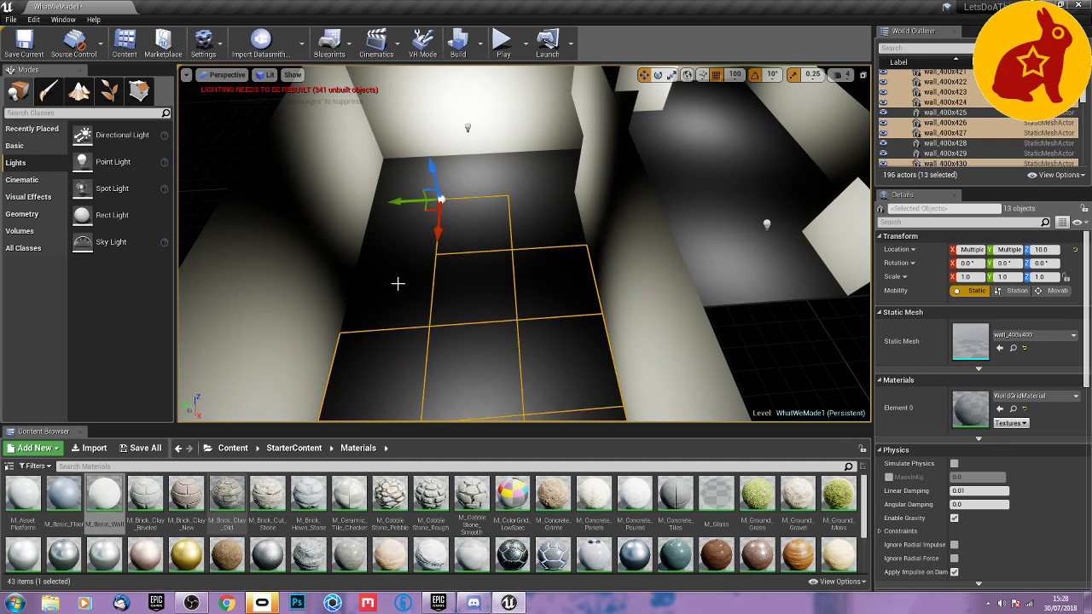
ctrl+click(418, 273)
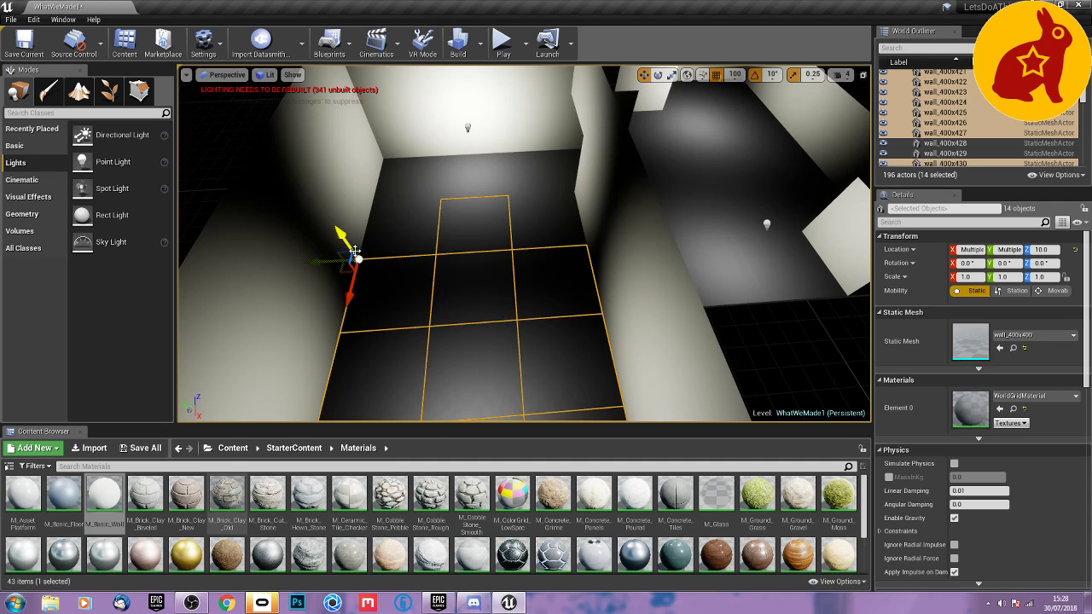
drag(355, 252, 375, 290)
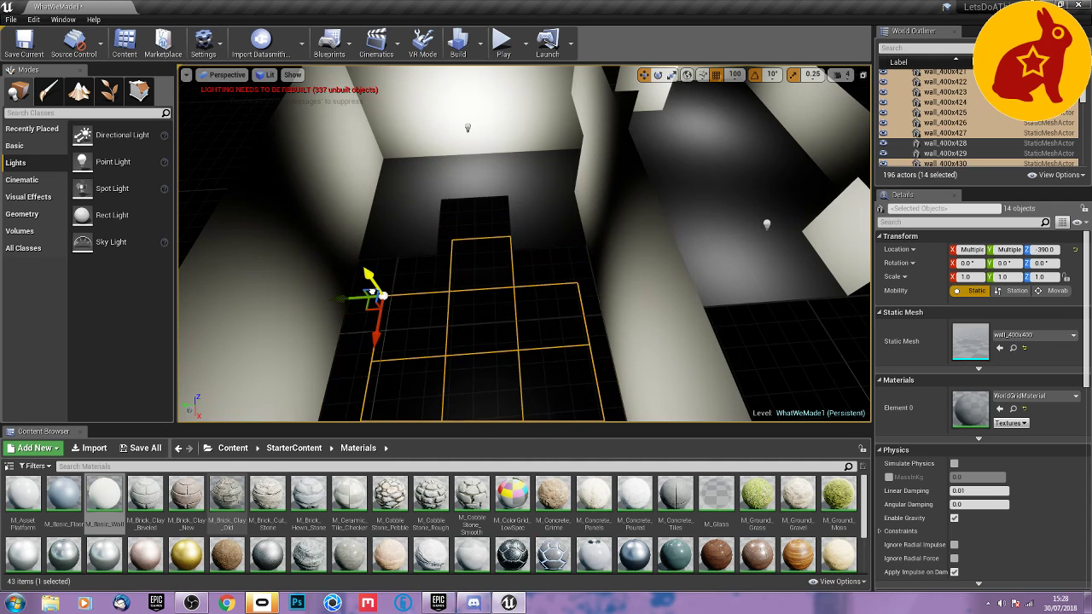
Switch the viewport to Unlit shading to work on the walls around the sunken floor.
right_drag(537, 332, 350, 282)
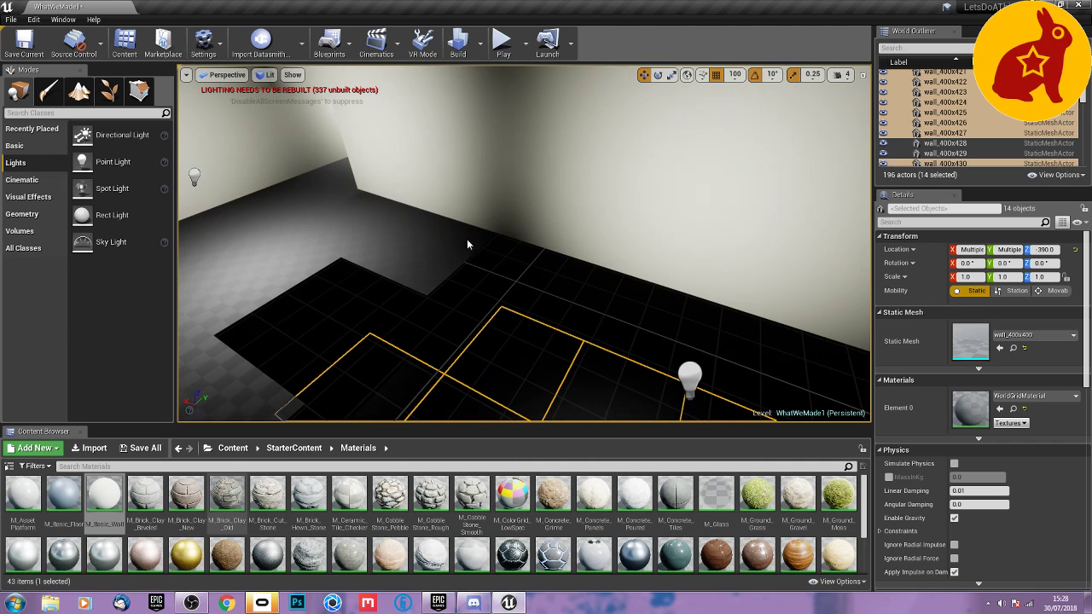
click(265, 75)
click(285, 111)
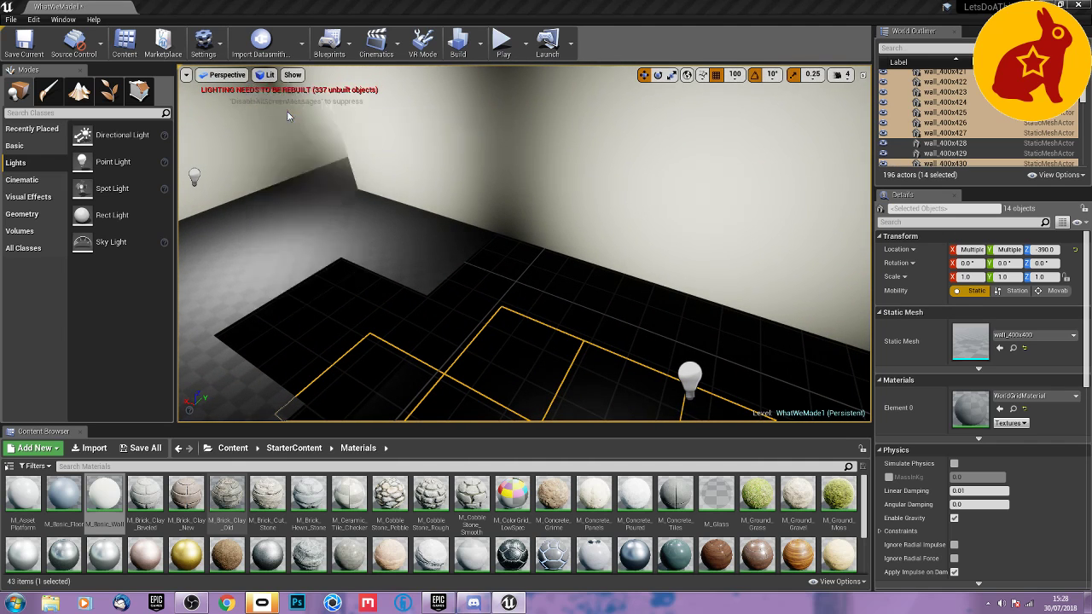
Duplicate the four room wall tiles along each long side of the sunken floor down to Z -390.
click(535, 207)
right_drag(562, 241, 549, 292)
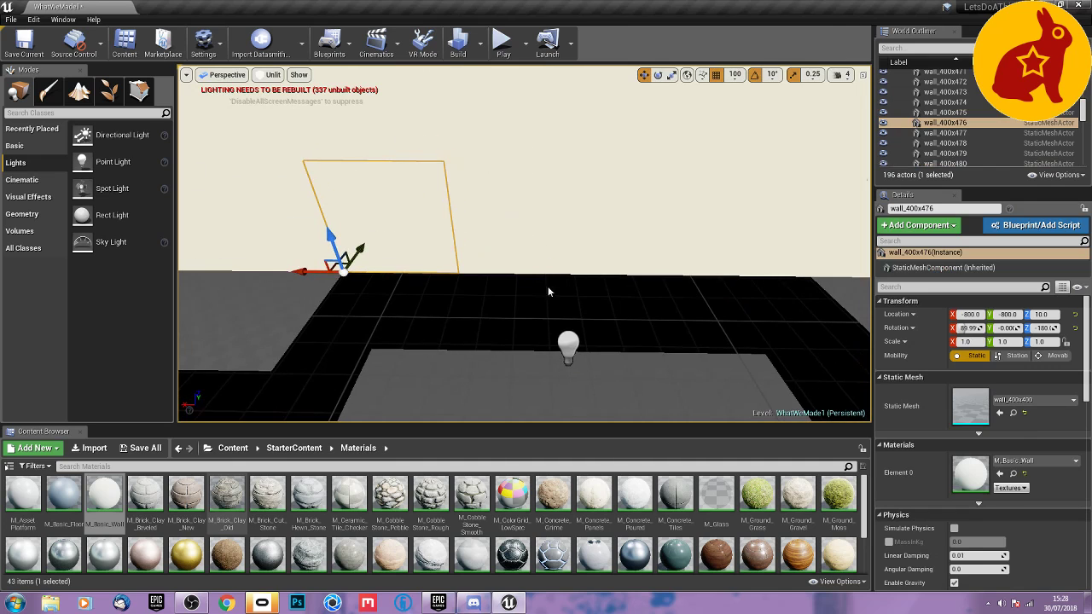
ctrl+click(503, 239)
ctrl+click(634, 244)
ctrl+click(736, 246)
right_drag(736, 246, 708, 273)
ctrl+click(754, 247)
ctrl+click(799, 239)
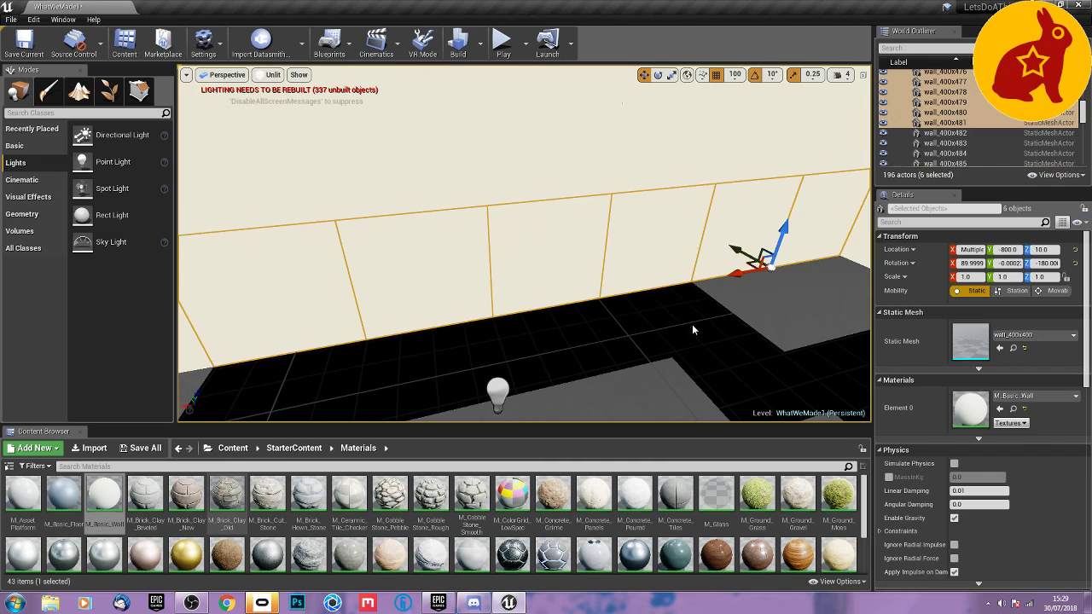
mouse_move(692, 325)
right_down()
mouse_move(563, 327)
mouse_move(683, 324)
right_up()
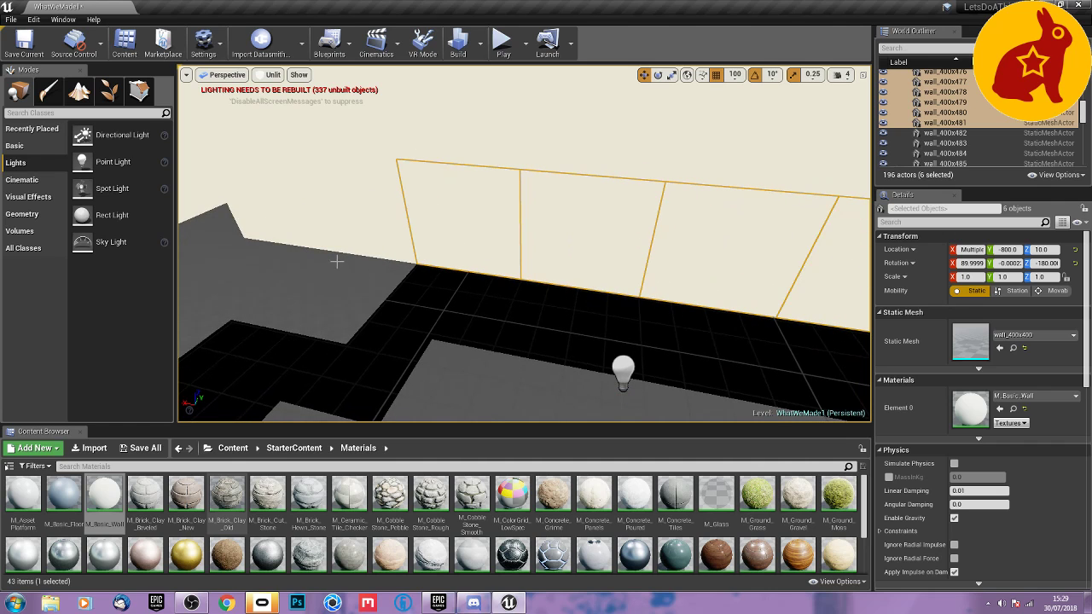
right_drag(570, 258, 793, 215)
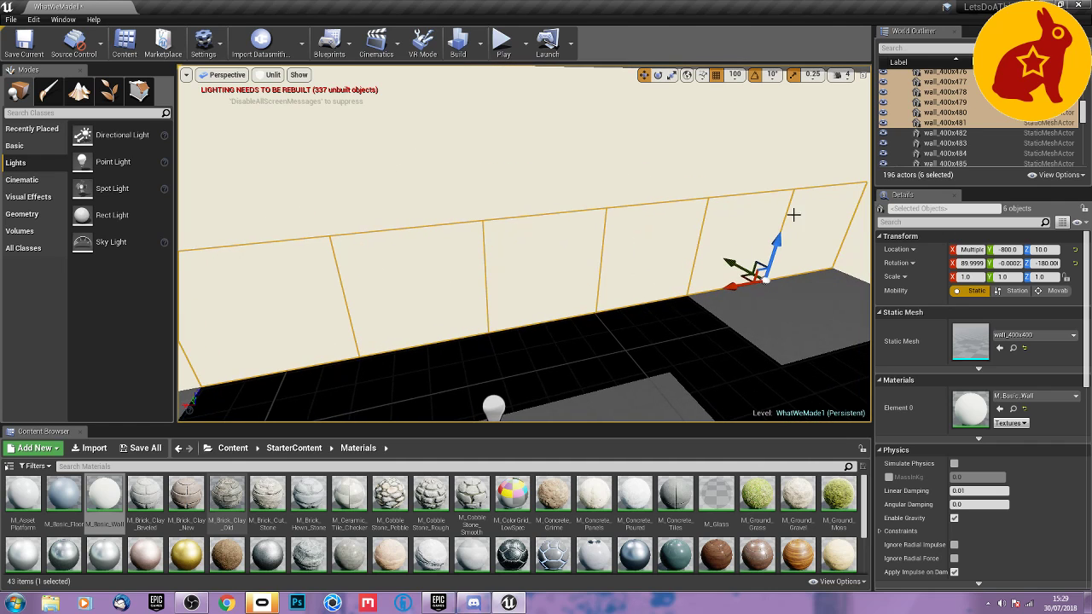
ctrl+click(793, 232)
ctrl+click(748, 239)
right_drag(708, 294, 947, 290)
right_drag(512, 338, 725, 360)
ctrl+click(546, 289)
ctrl+click(626, 328)
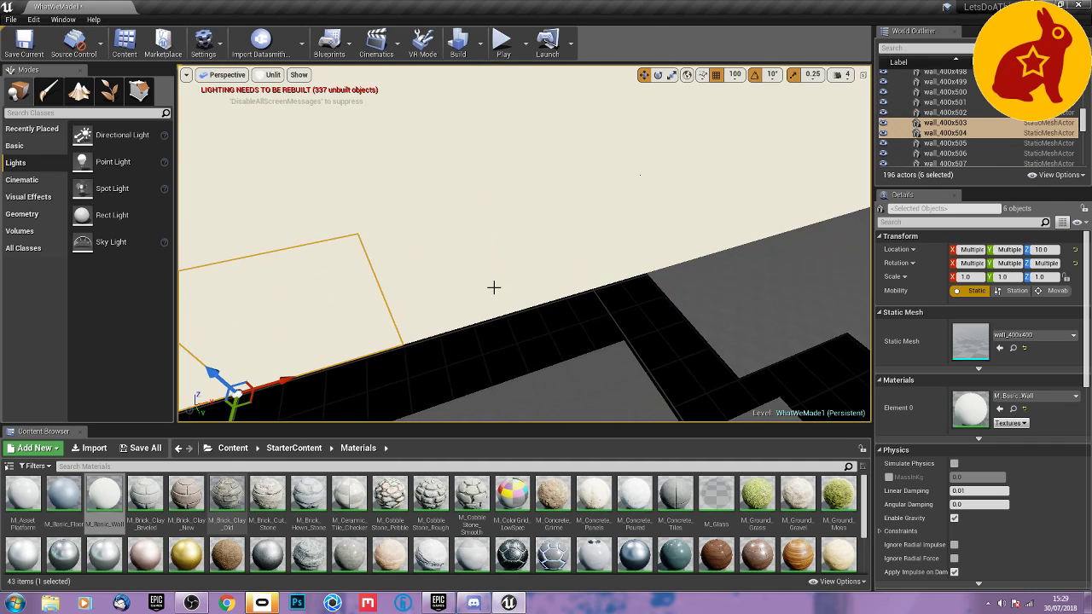
ctrl+click(501, 292)
ctrl+click(599, 270)
right_drag(600, 270, 697, 312)
alt+drag(654, 325, 642, 381)
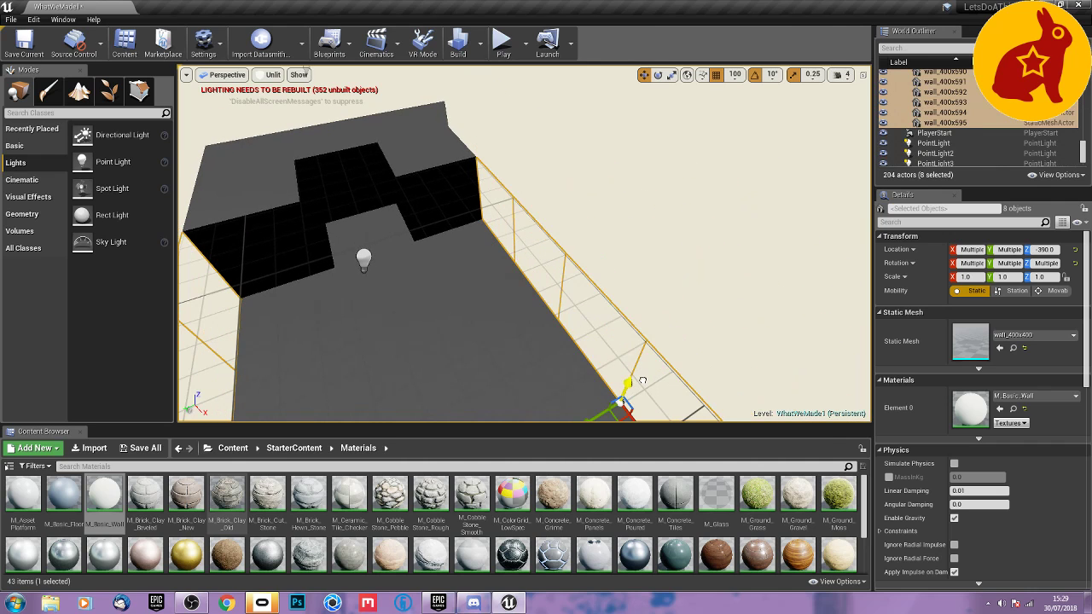
Duplicate pit side walls onto both sides of the recess beyond X -2400, placing one copy at X -2400, Y -1200.
right_drag(642, 380, 492, 299)
click(544, 284)
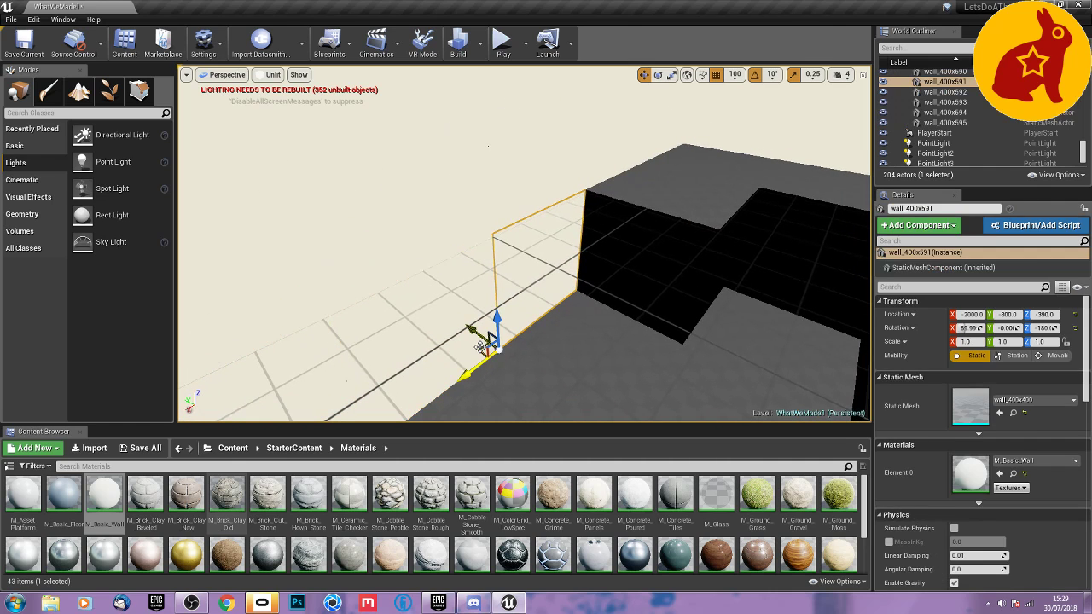
alt+drag(482, 345, 659, 336)
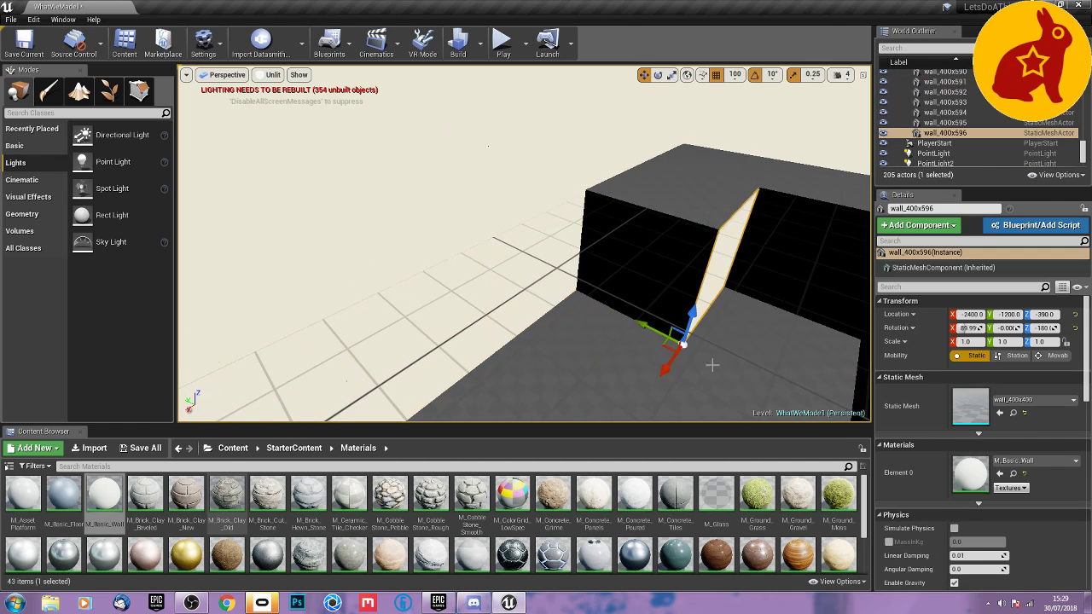
right_drag(712, 365, 858, 354)
click(779, 337)
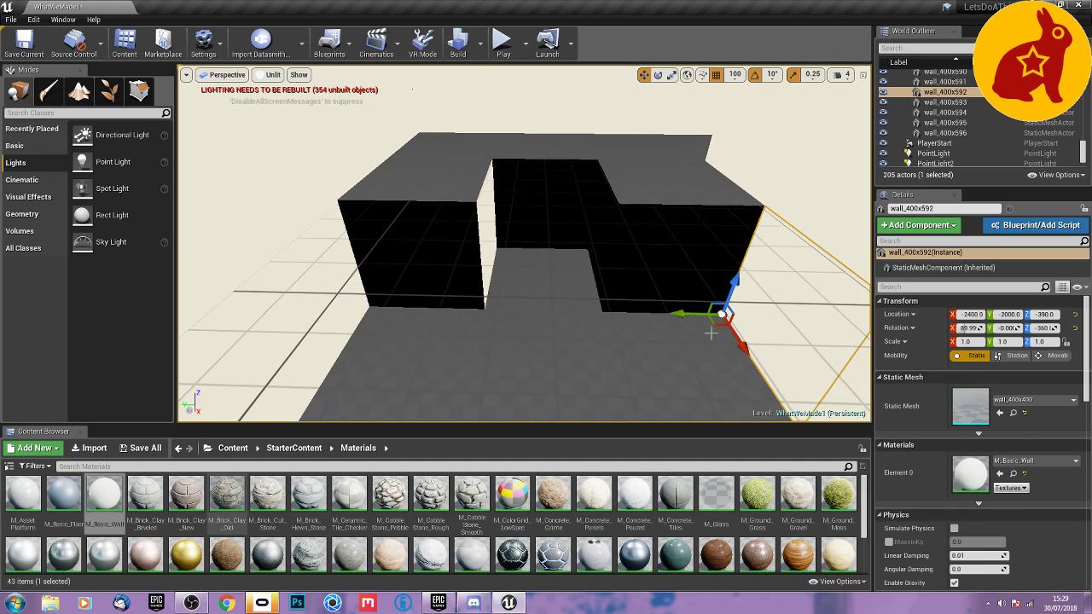
alt+drag(714, 322, 574, 260)
Duplicate pit side walls onto both sides of the opposite recess, at X -400, Y -1200 and X -800, Y -1600.
right_drag(668, 311, 299, 316)
click(627, 318)
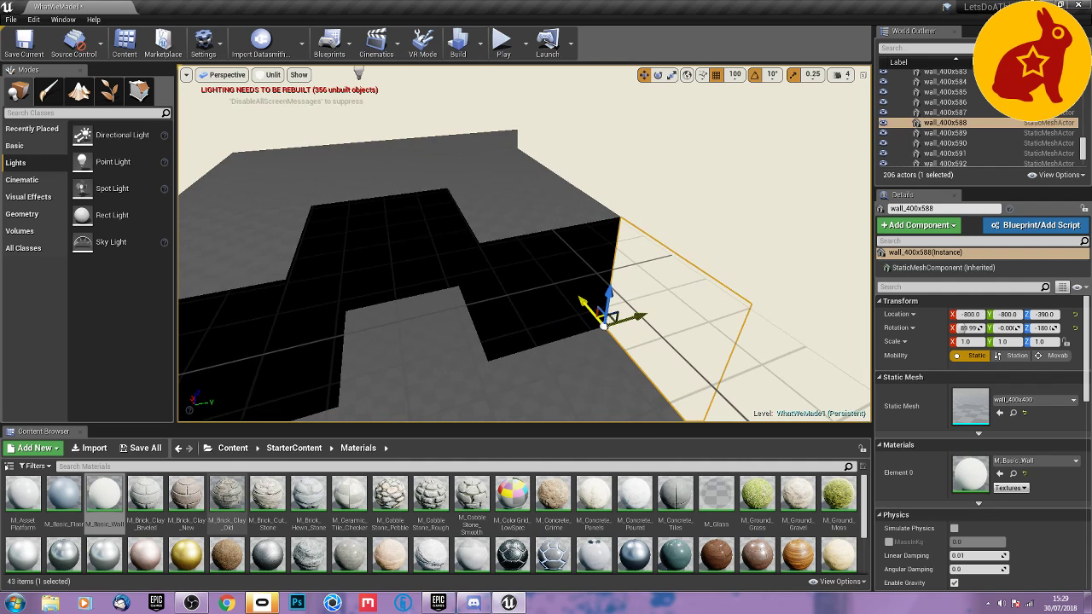
alt+drag(607, 321, 465, 286)
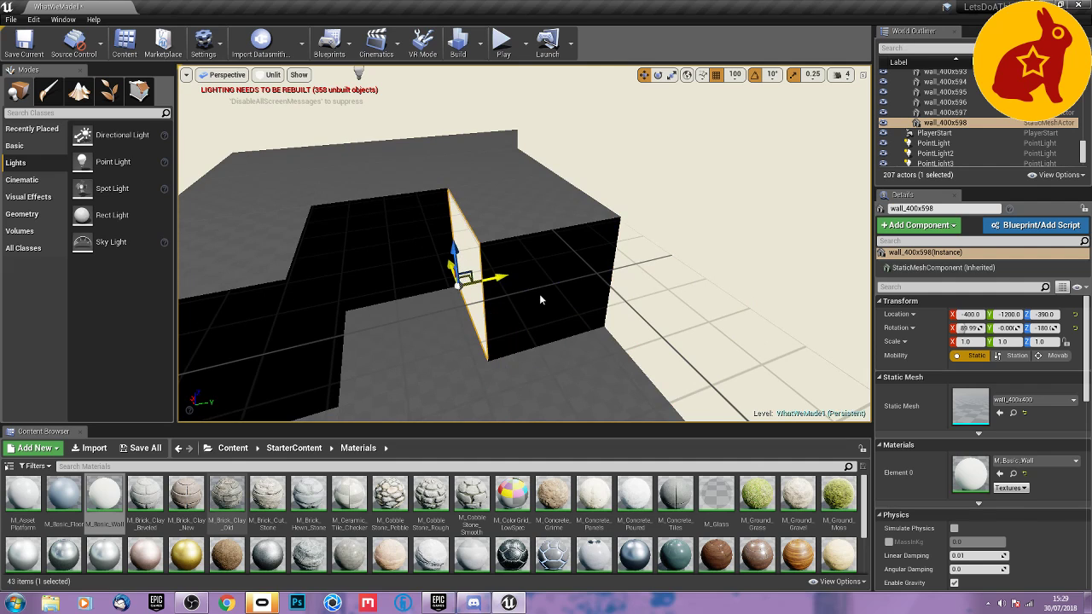
right_drag(539, 300, 426, 302)
click(480, 271)
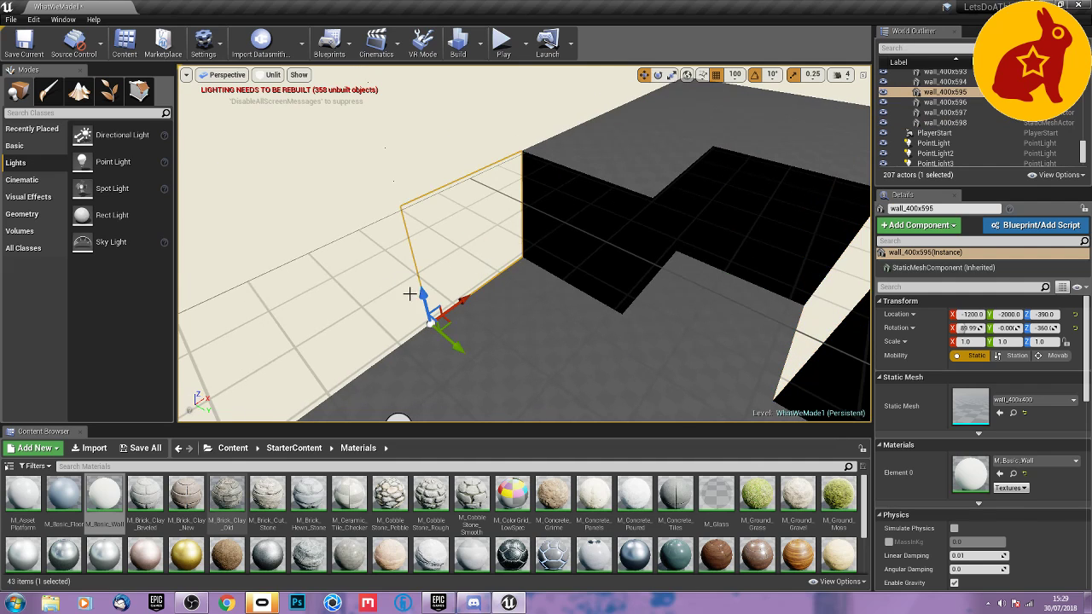
alt+drag(443, 322, 629, 300)
right_drag(551, 319, 657, 319)
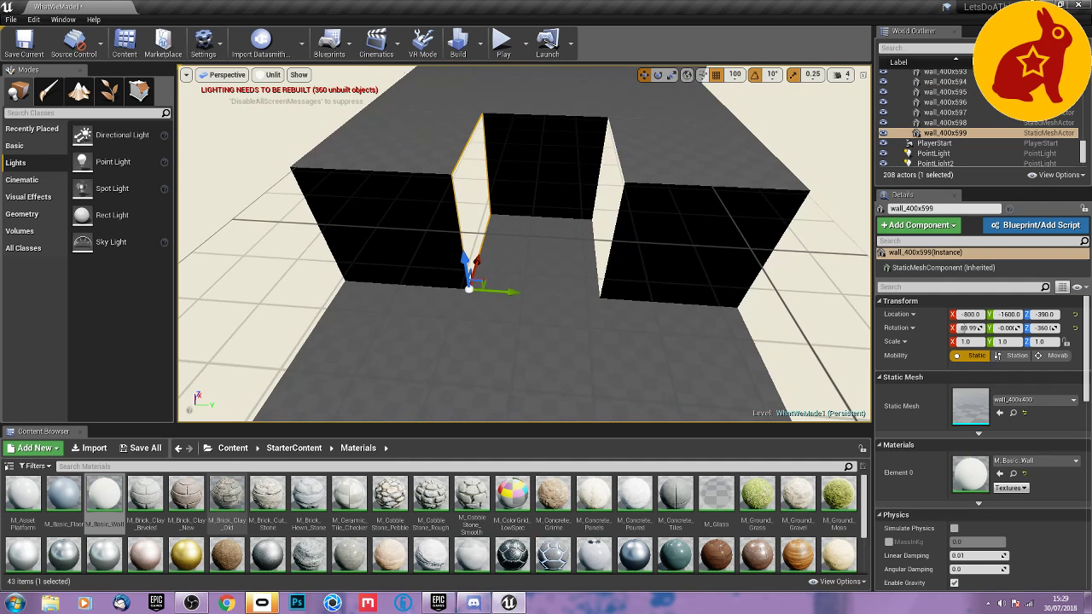
Duplicate the room's end wall tile to Z -390 at X -800, Y -1200 and Y -2000, then across the recess back.
right_drag(551, 319, 635, 256)
right_drag(500, 219, 499, 216)
click(480, 170)
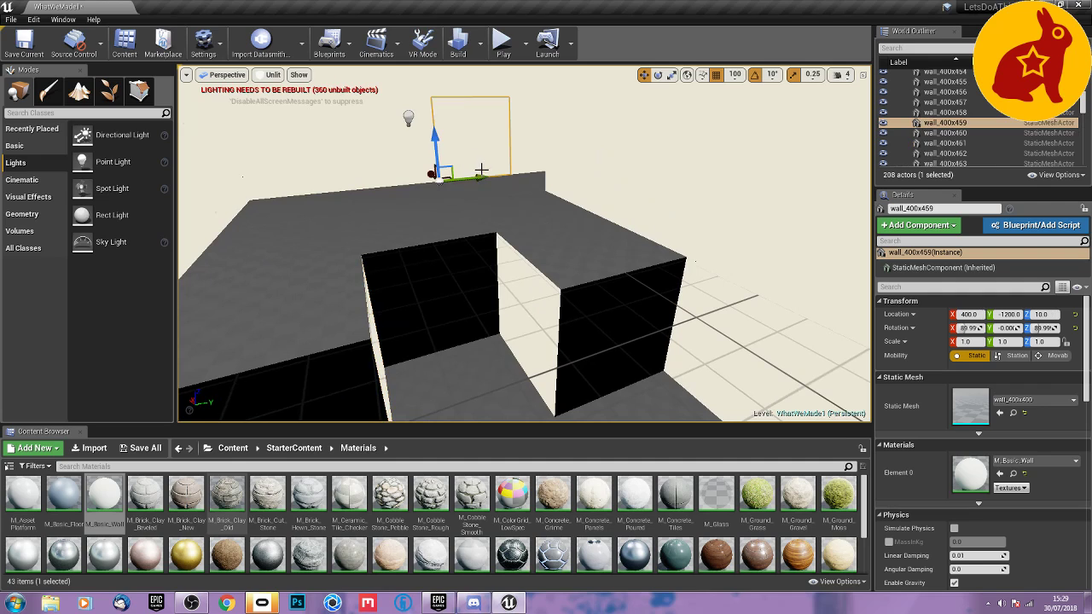
alt+drag(434, 177, 569, 380)
right_drag(629, 348, 592, 399)
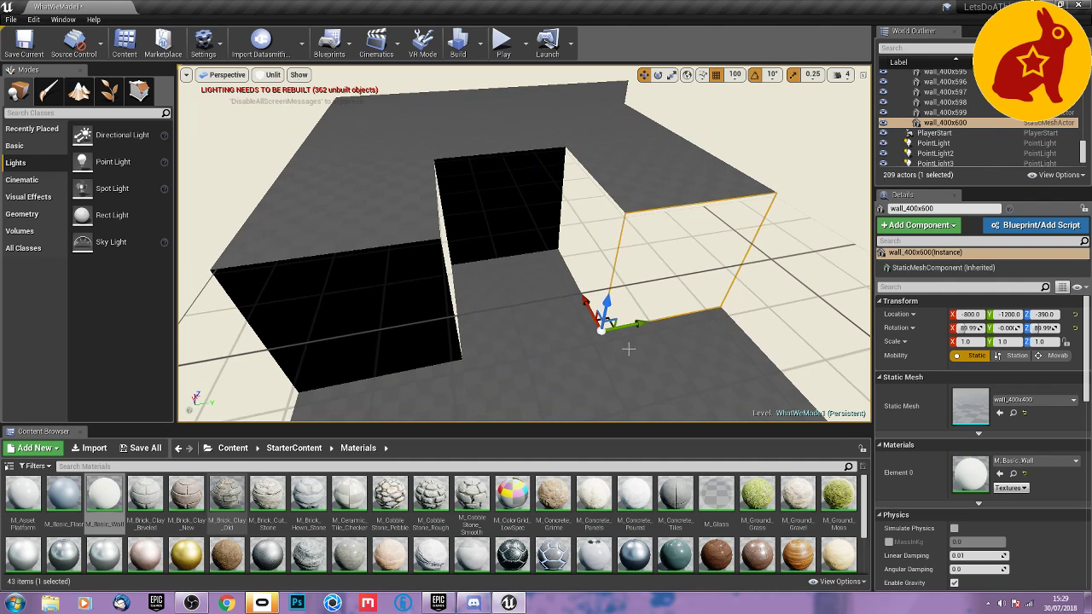
alt+drag(631, 324, 334, 379)
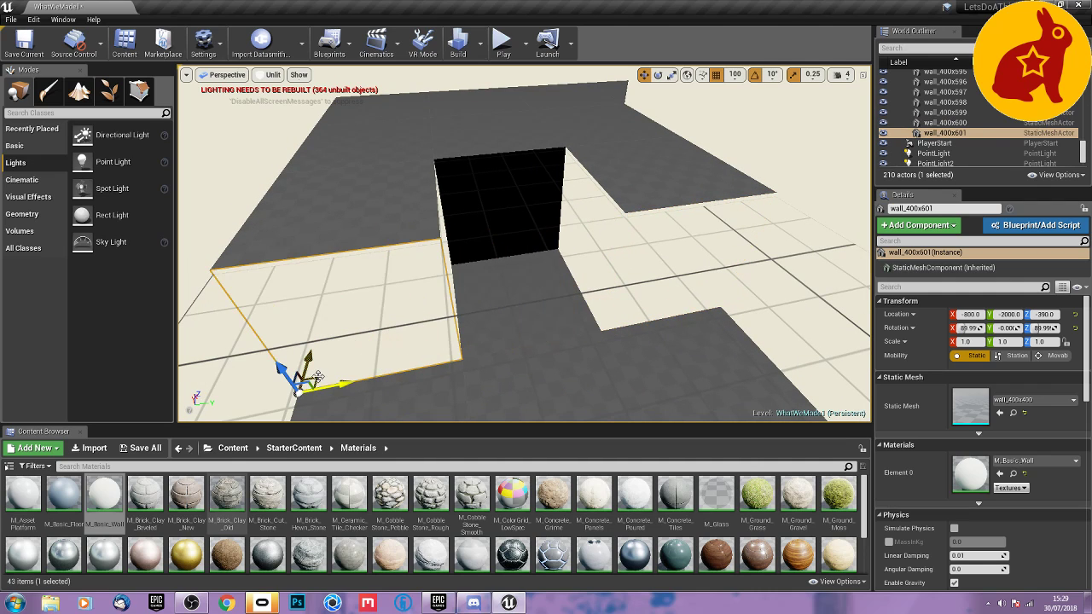
alt+drag(314, 377, 458, 260)
Duplicate the opposite end wall tile to X -2800, Y -1200, Z -390 and beside the recess, including at X -2400, Y -1600.
right_drag(458, 259, 744, 231)
click(508, 175)
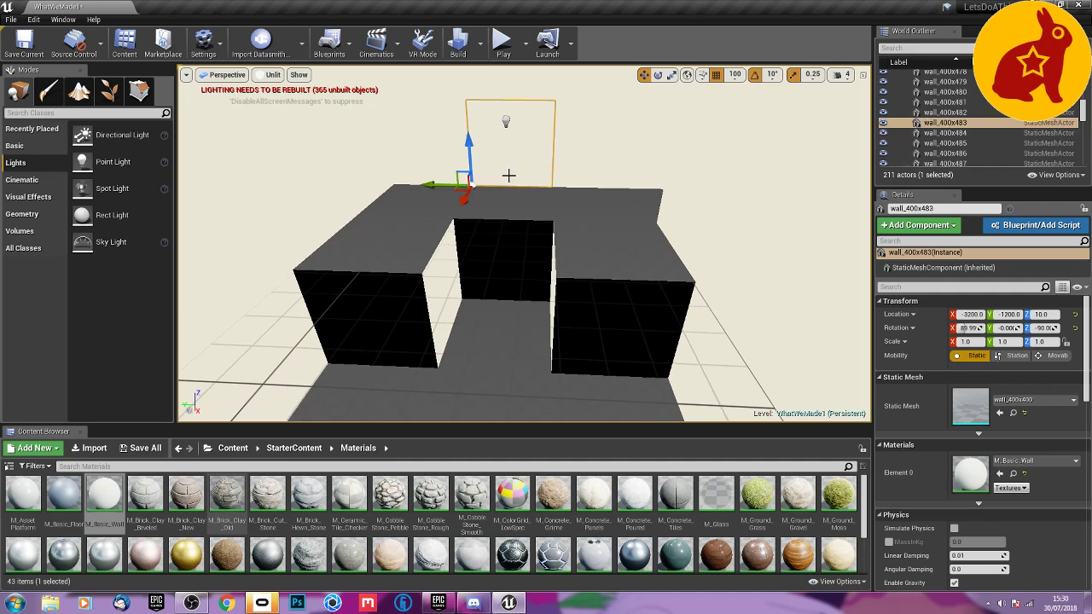
alt+drag(457, 207, 428, 249)
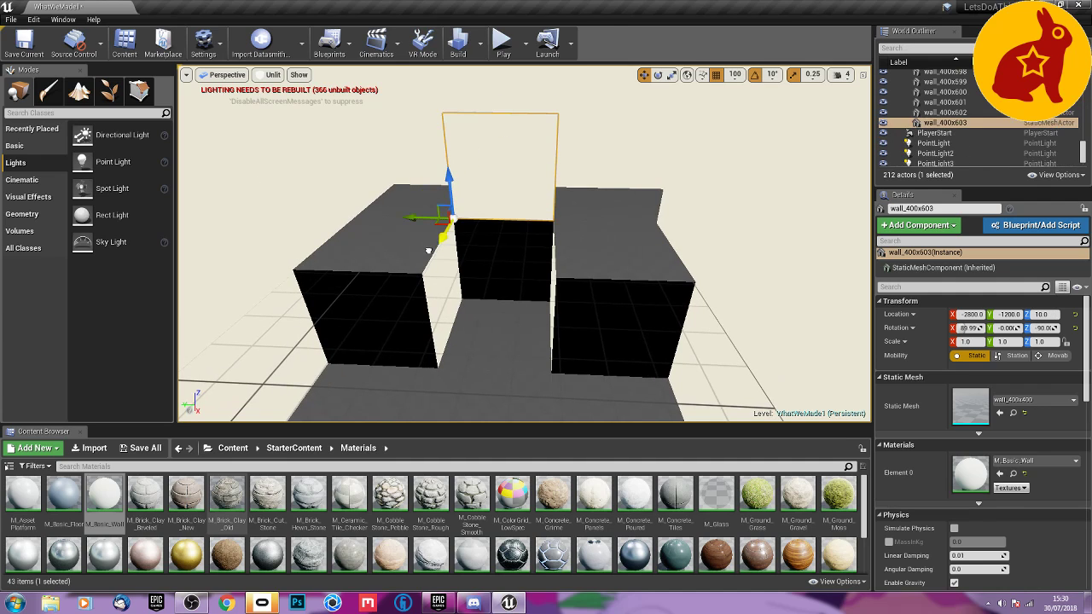
drag(448, 188, 447, 252)
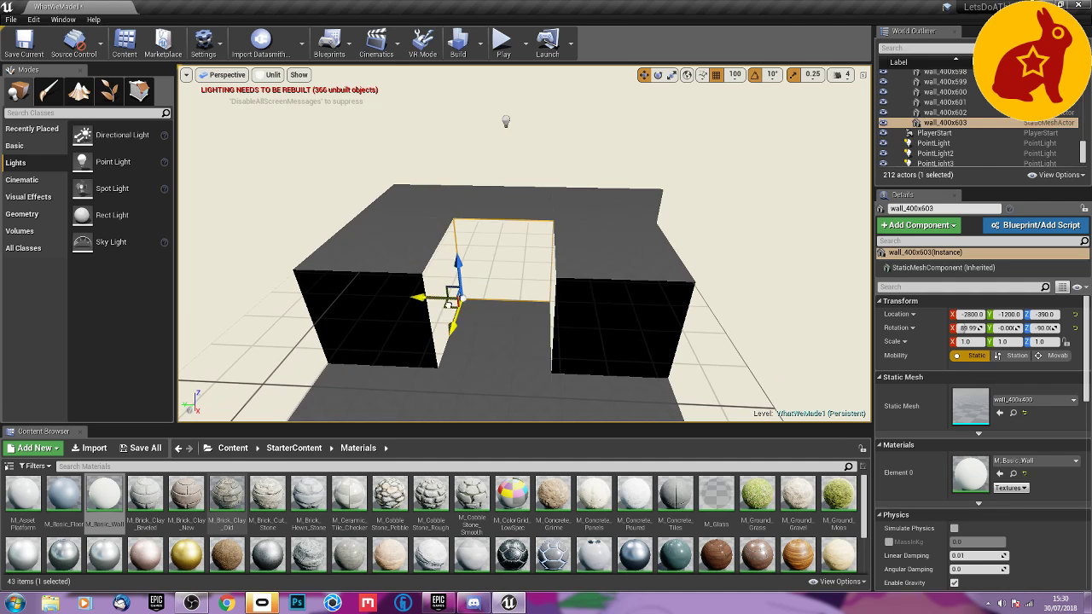
alt+drag(447, 304, 538, 389)
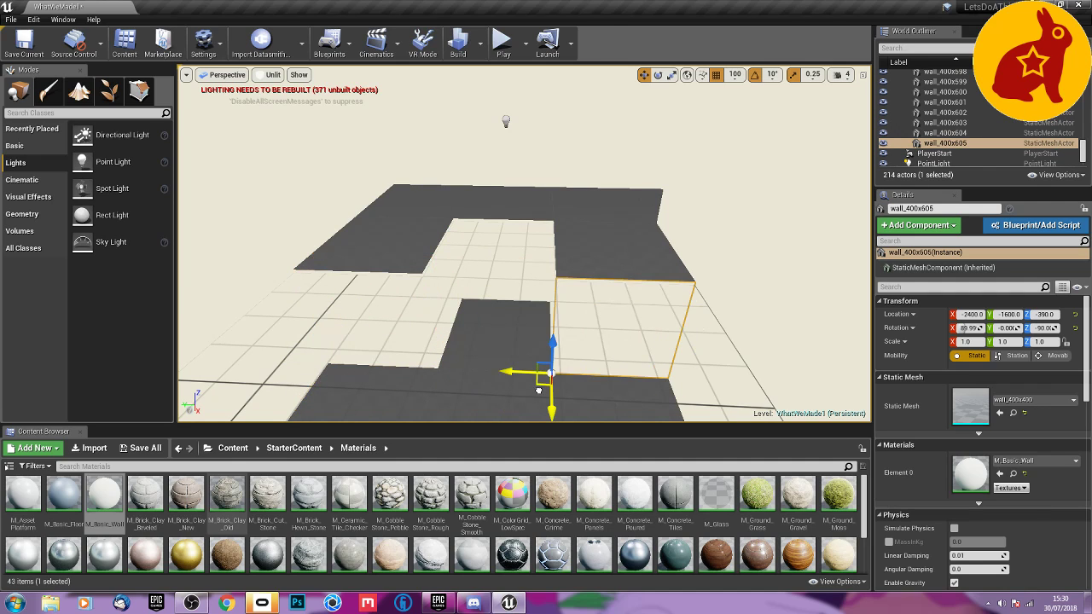
Return the viewport to Lit shading and view the enclosed pit and the room around it.
right_drag(471, 375, 802, 375)
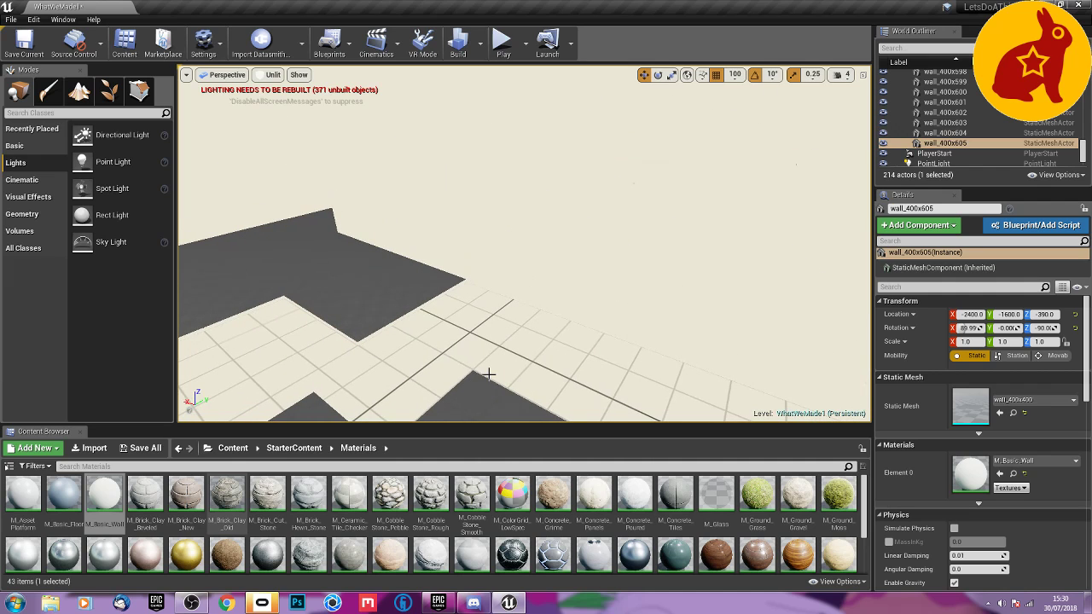
right_drag(488, 375, 316, 394)
key(s)
click(271, 76)
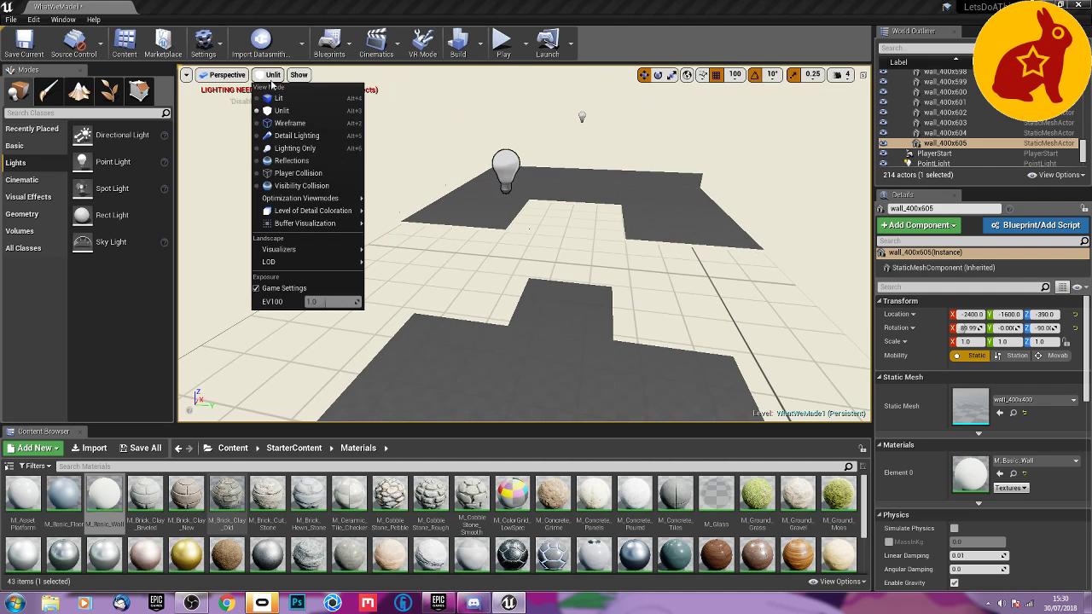
click(279, 99)
right_drag(341, 171, 256, 149)
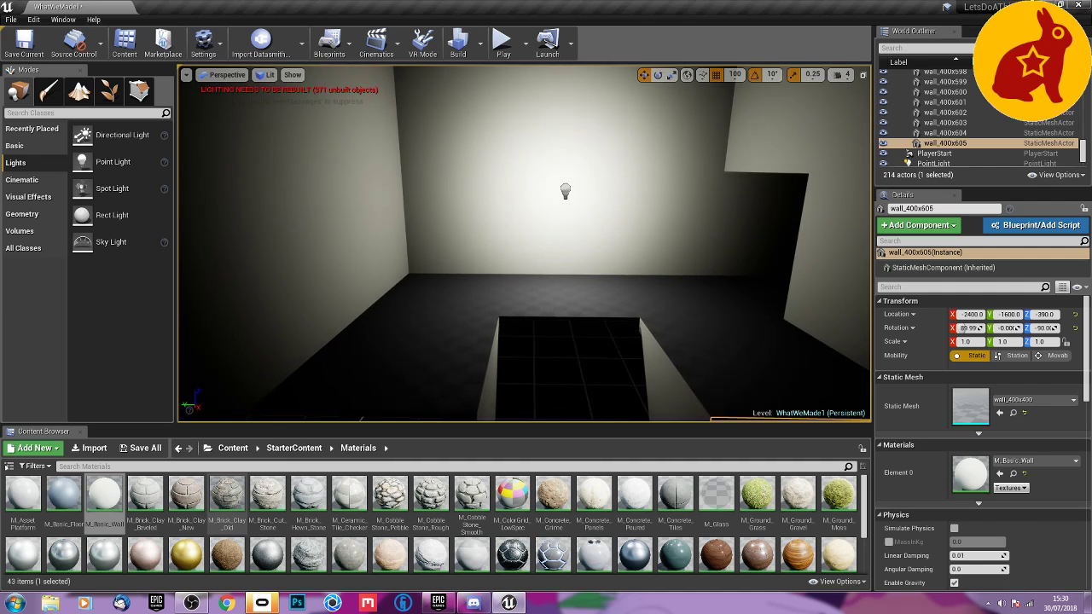
Place a Sky Light in the pit at X -1300, Y -1400, Z -400 and save the level.
click(570, 369)
right_drag(570, 368, 509, 290)
drag(111, 242, 560, 332)
right_drag(622, 360, 742, 260)
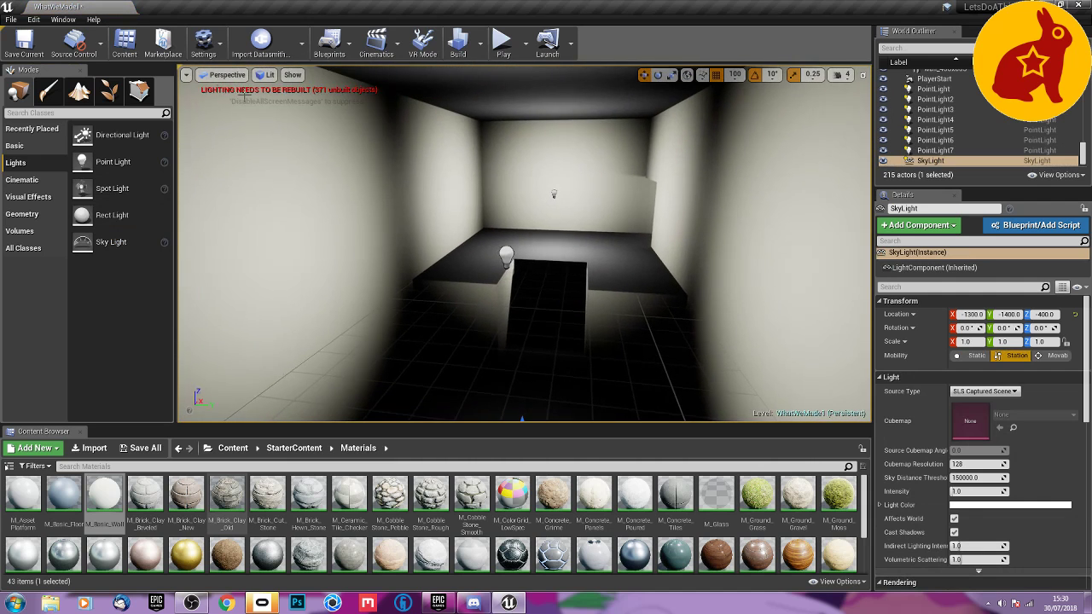
click(43, 53)
View the pit with its new Sky Light and start playing the level in the viewport.
key(w)
mouse_move(599, 264)
right_down()
mouse_move(503, 286)
mouse_move(264, 273)
mouse_move(261, 260)
mouse_move(443, 316)
mouse_move(597, 341)
mouse_move(612, 260)
right_up()
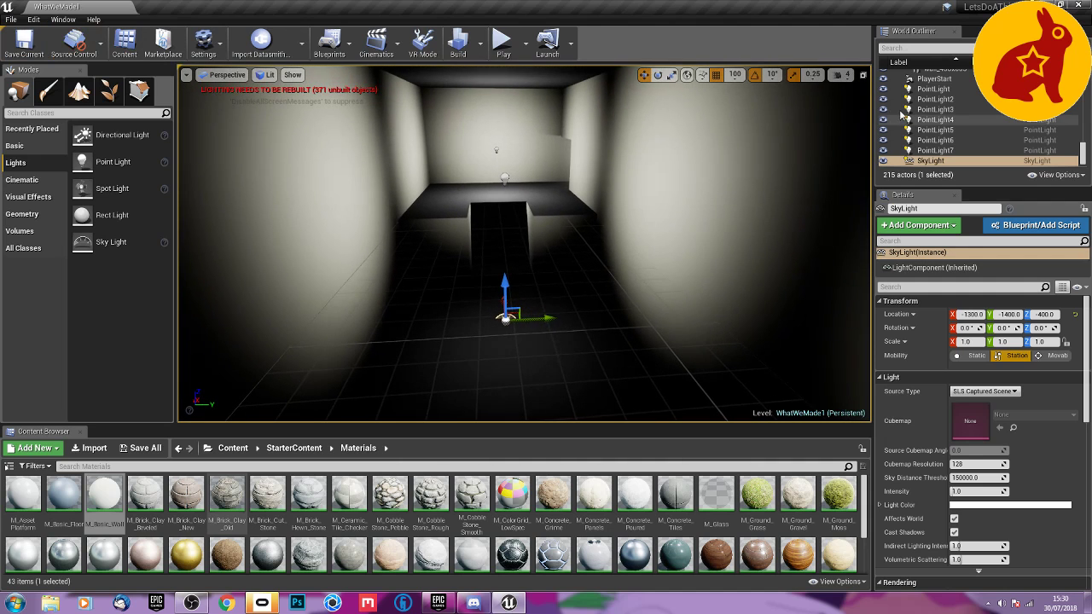
click(502, 43)
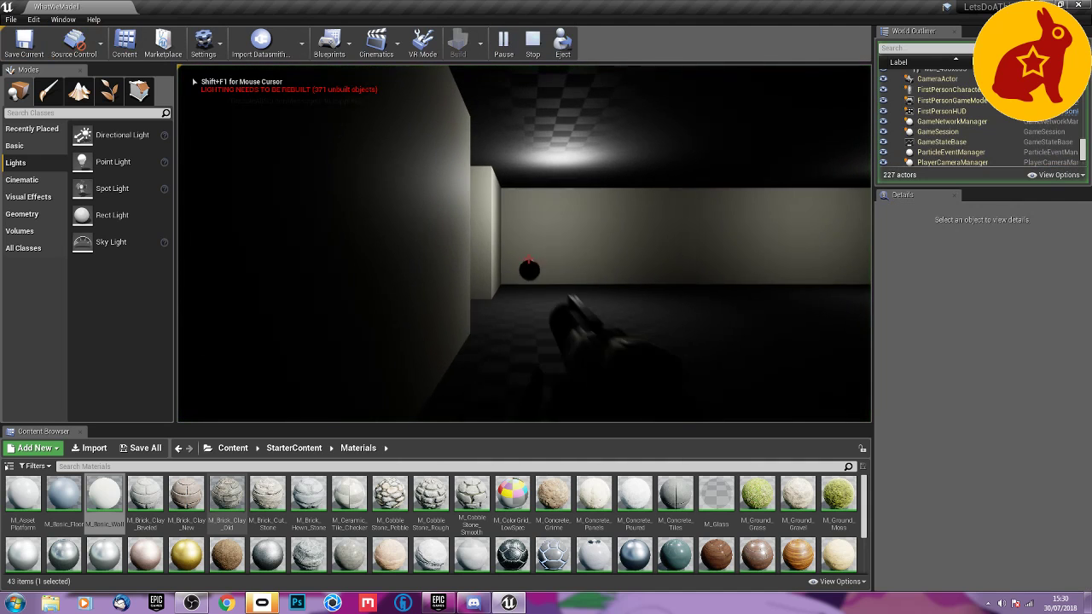
Play-test the level by walking through the lit room and down into the sunken pit, and end the play session.
key(w)
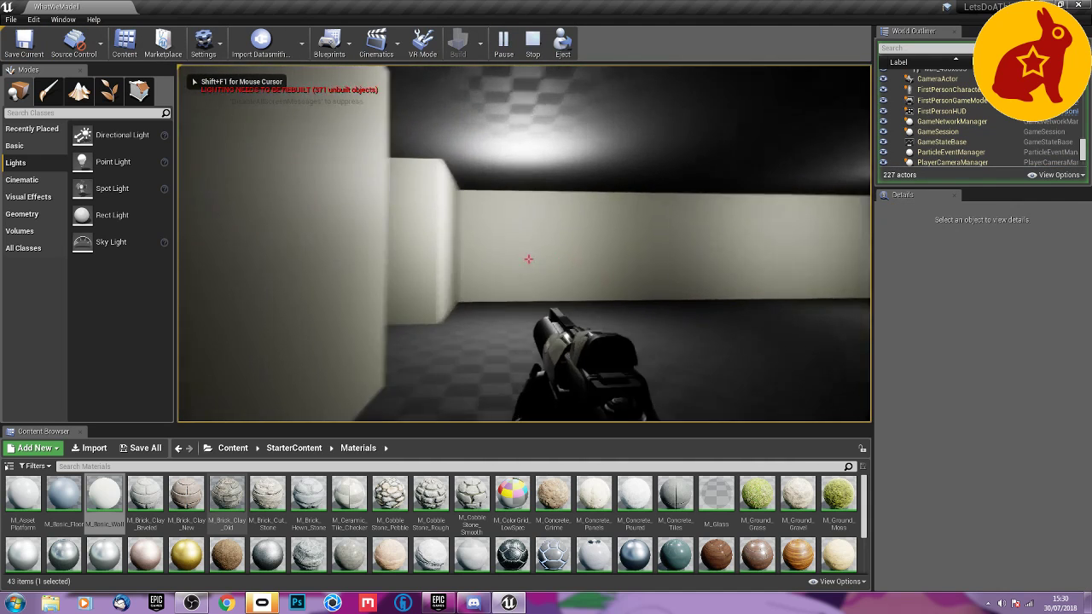
key(w)
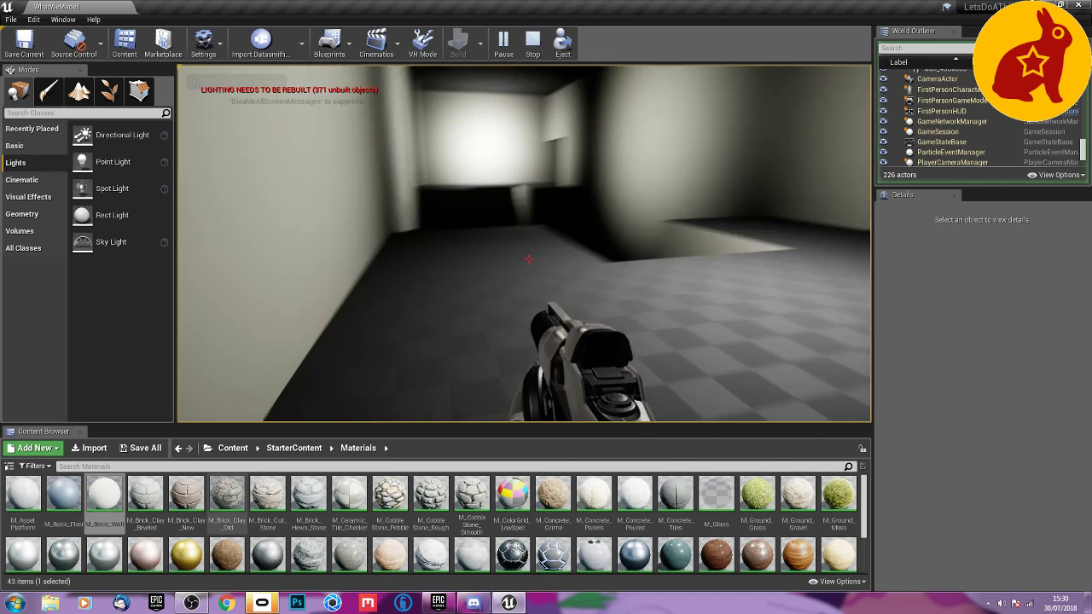
key(w)
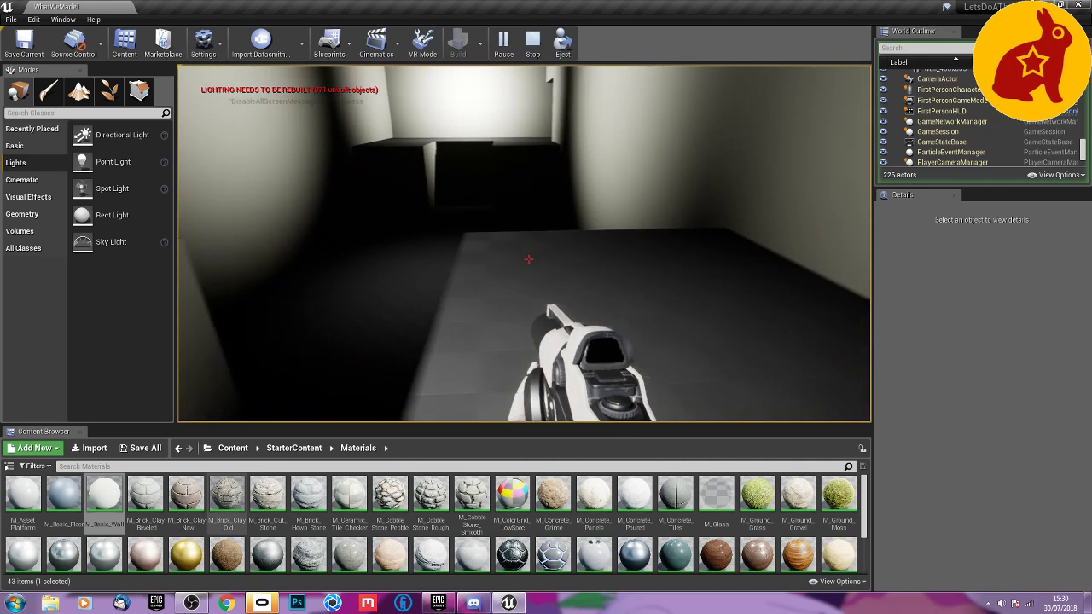
key(w)
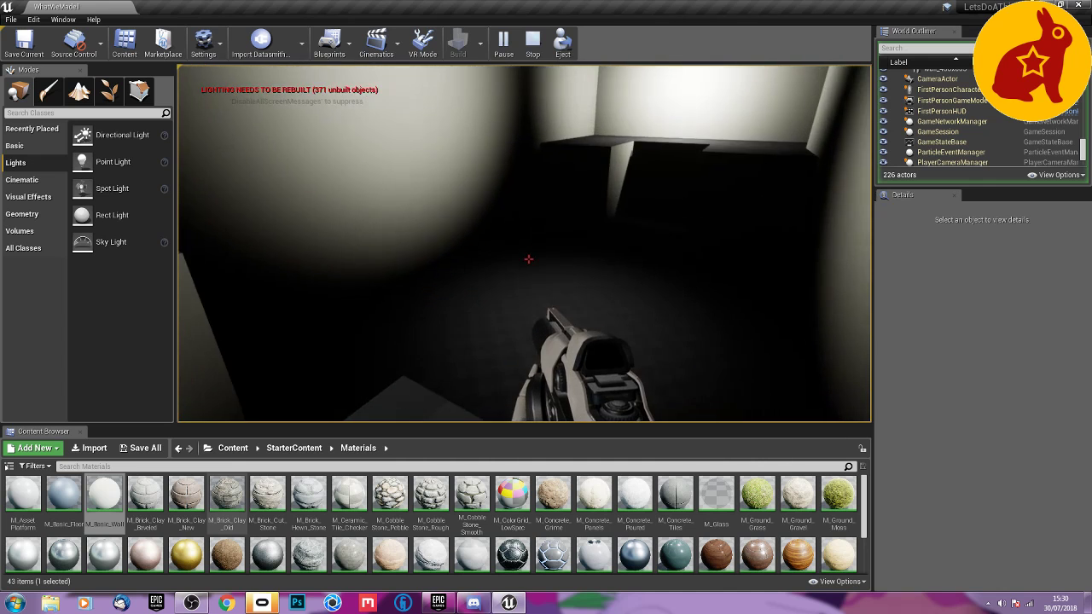
key(w)
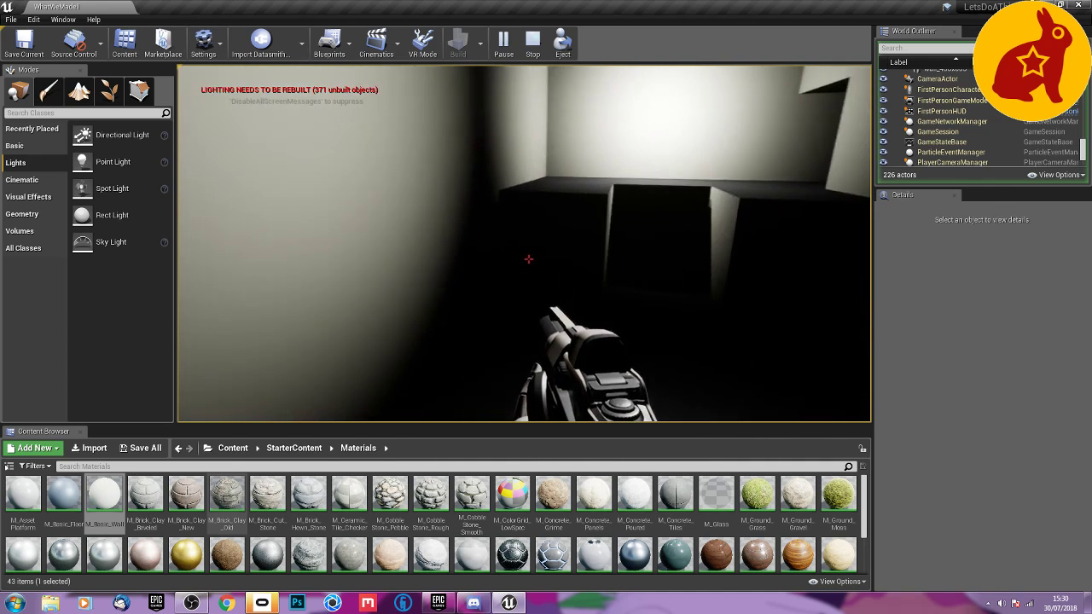
key(w)
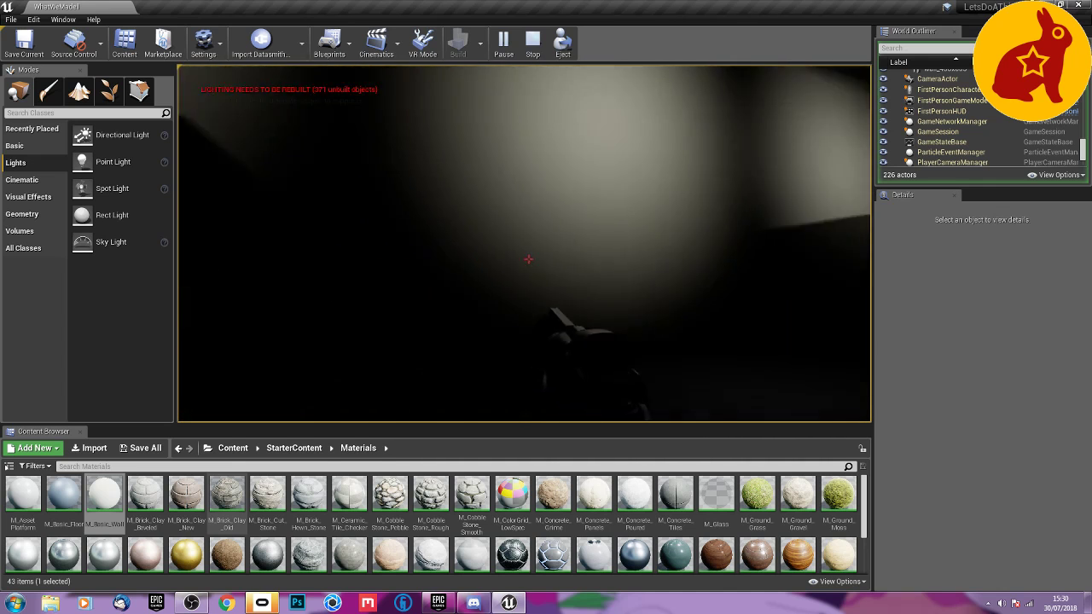
key(Escape)
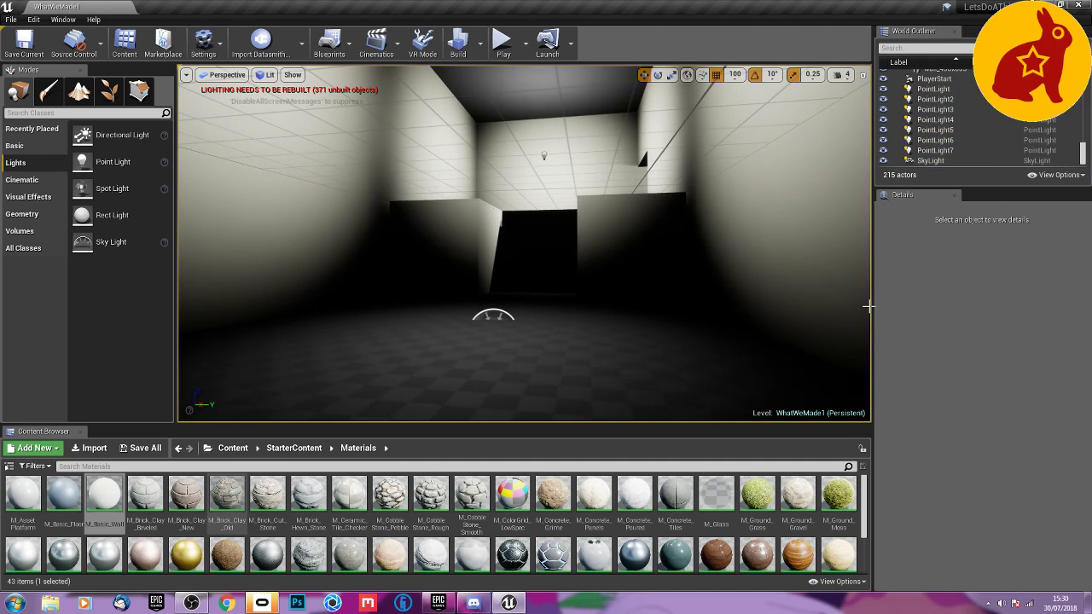
Review the lighting build options for the level and select the upper wall tile at X -1200, Y -2000, Z 10.
click(479, 53)
mouse_move(501, 92)
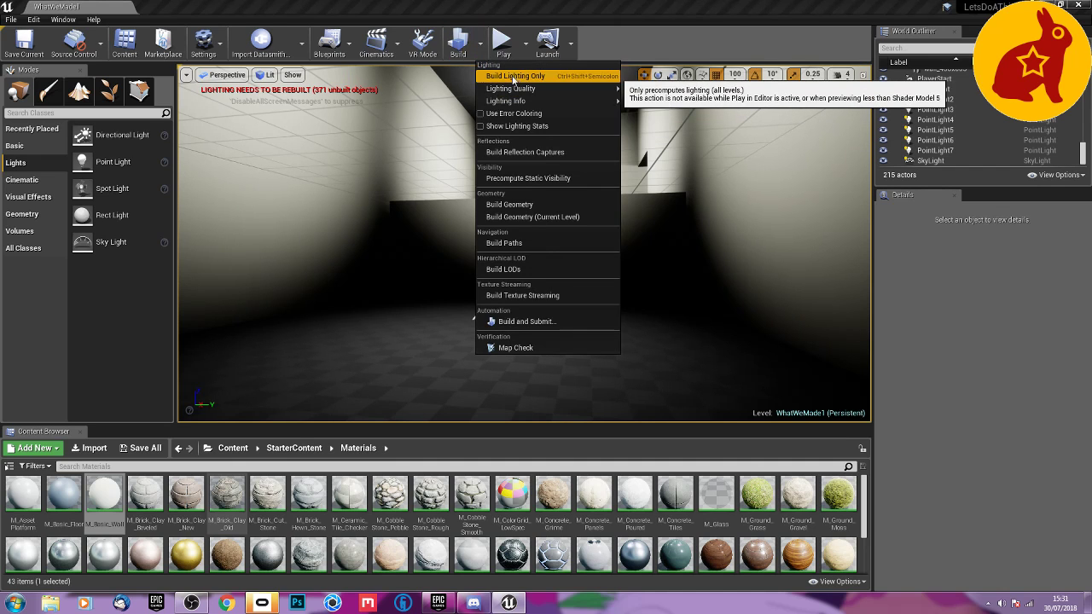
click(352, 154)
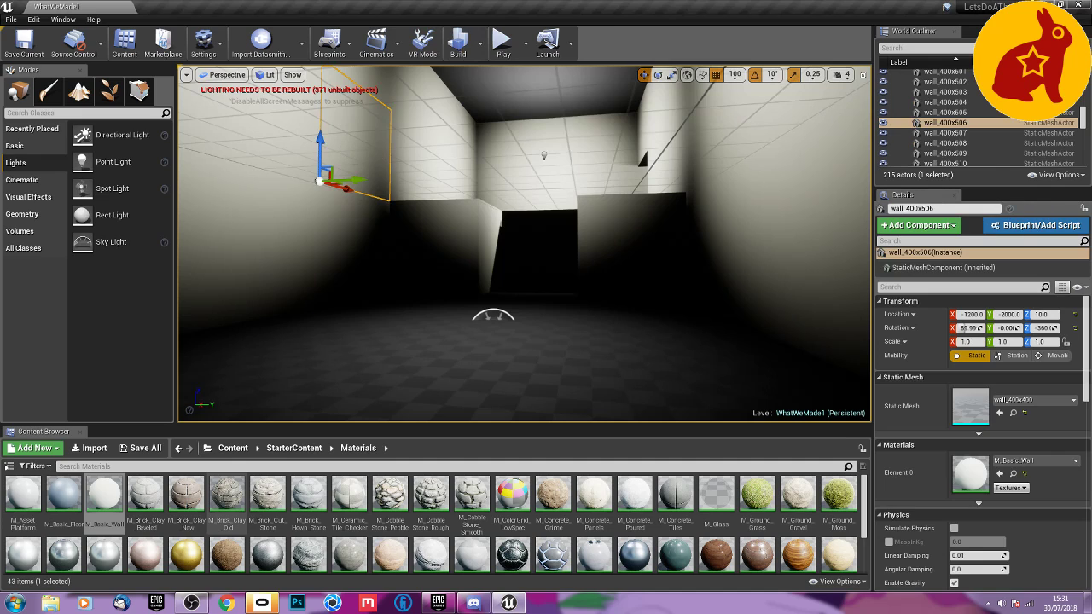